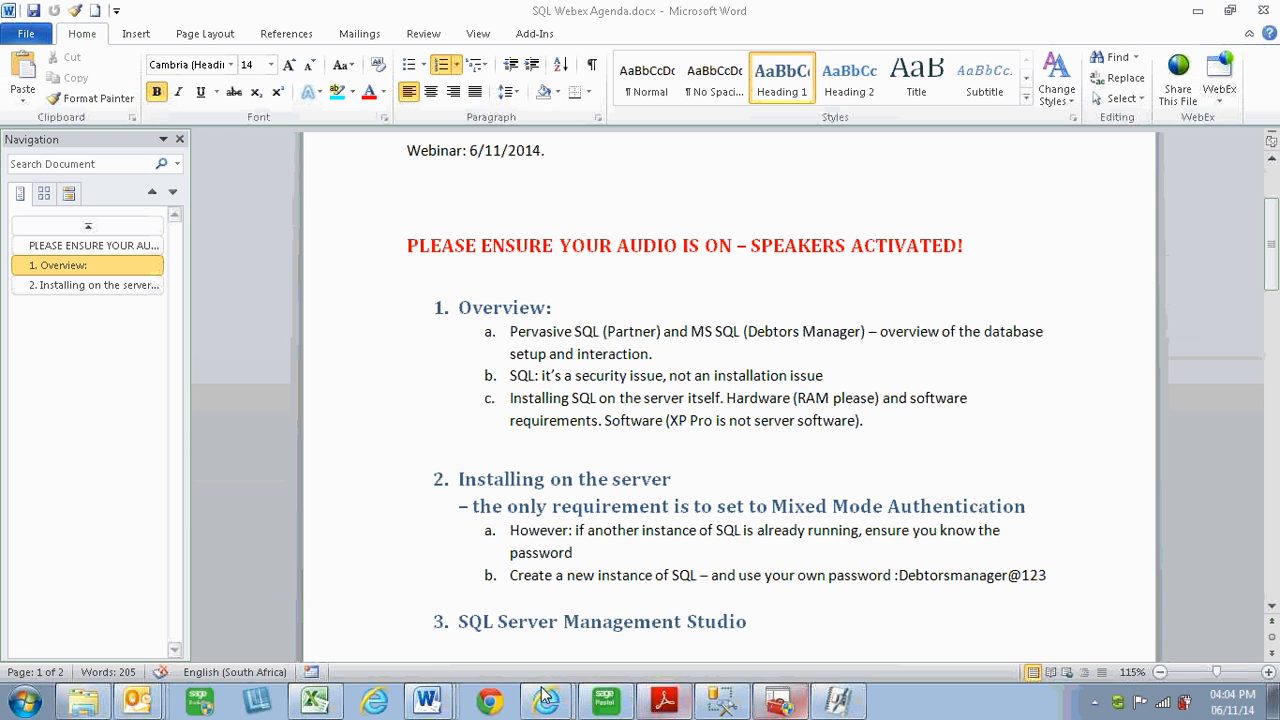
click(543, 694)
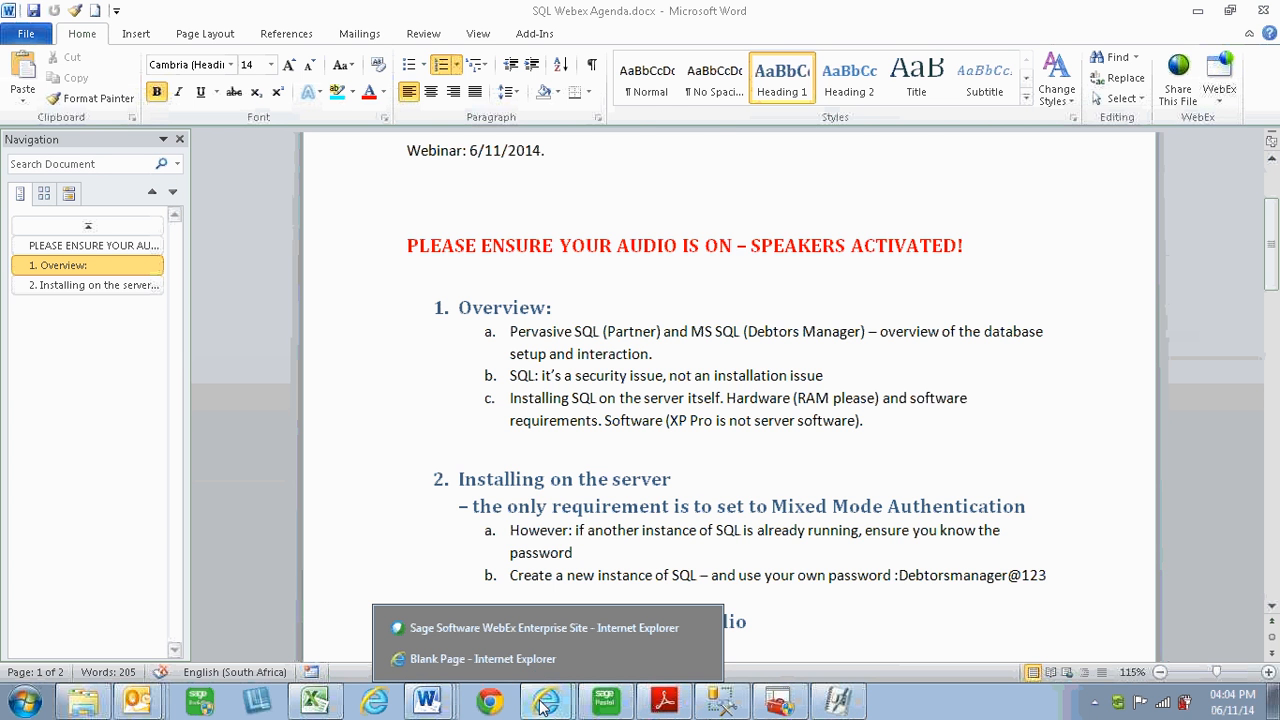
click(543, 706)
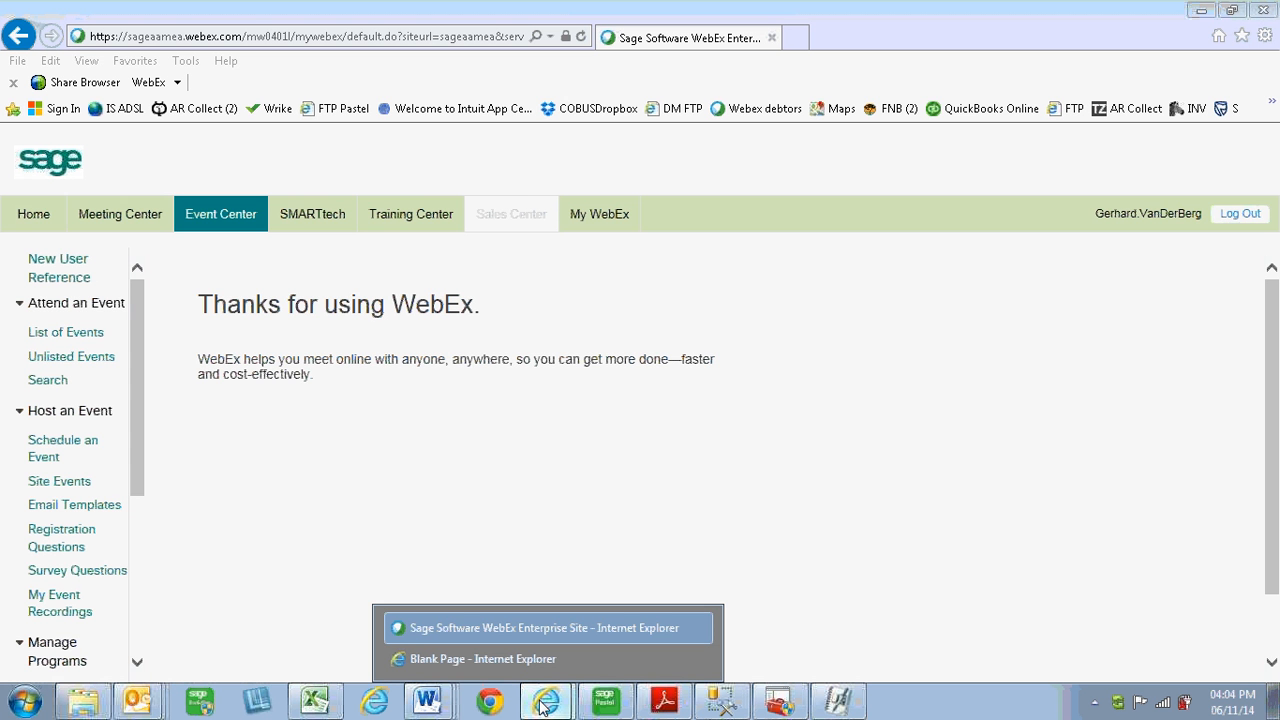
mouse_move(427, 700)
click(425, 660)
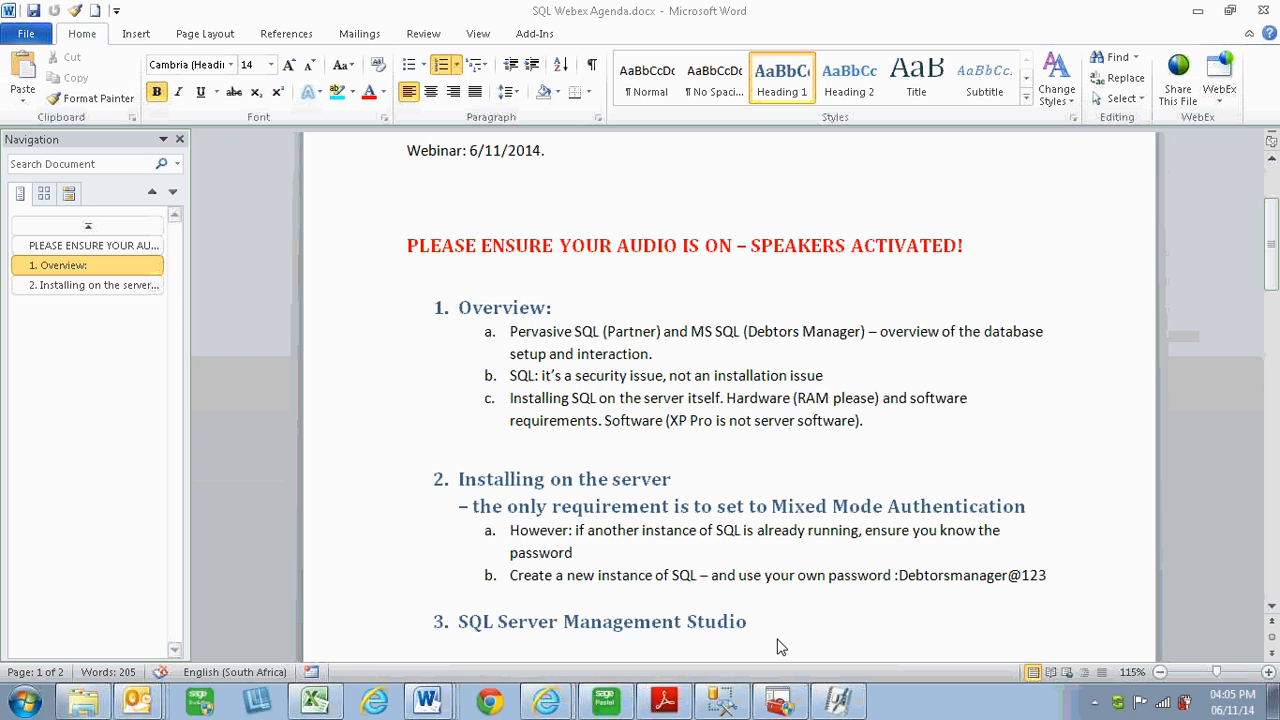
- Switch to Pastel Debtors Manager and start opening a company to bring up the database login
mouse_move(612, 704)
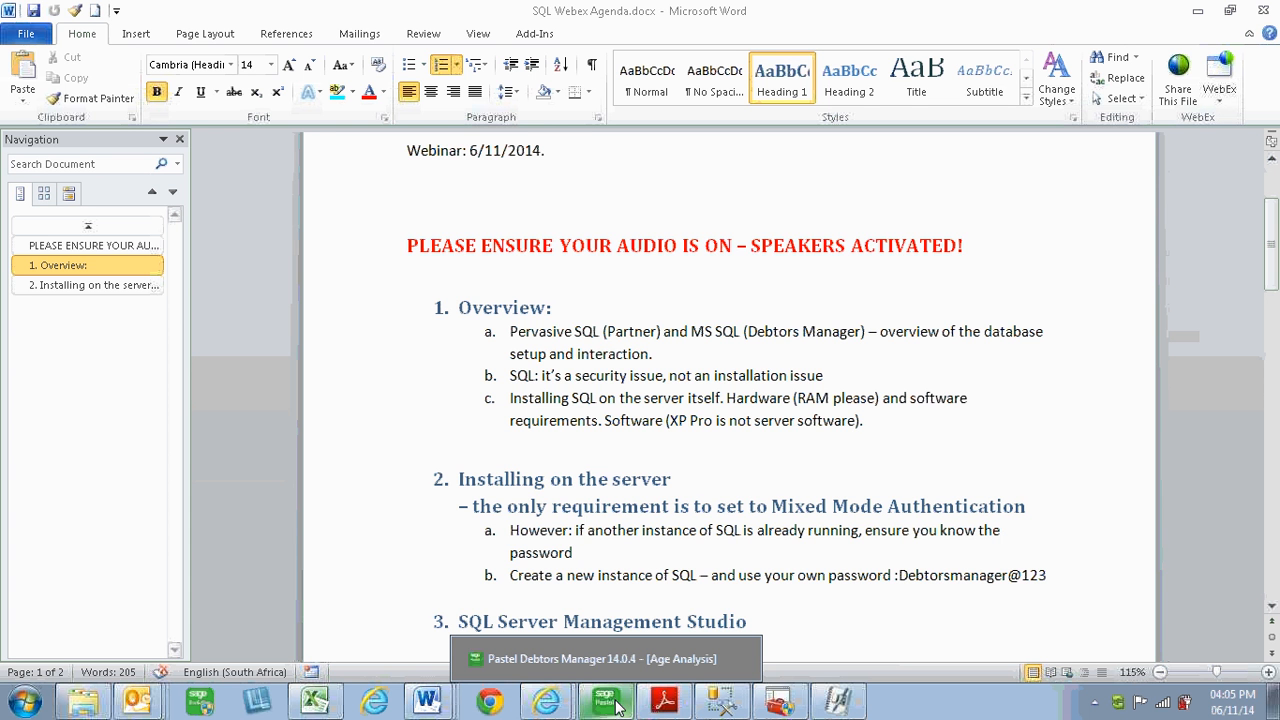
click(612, 704)
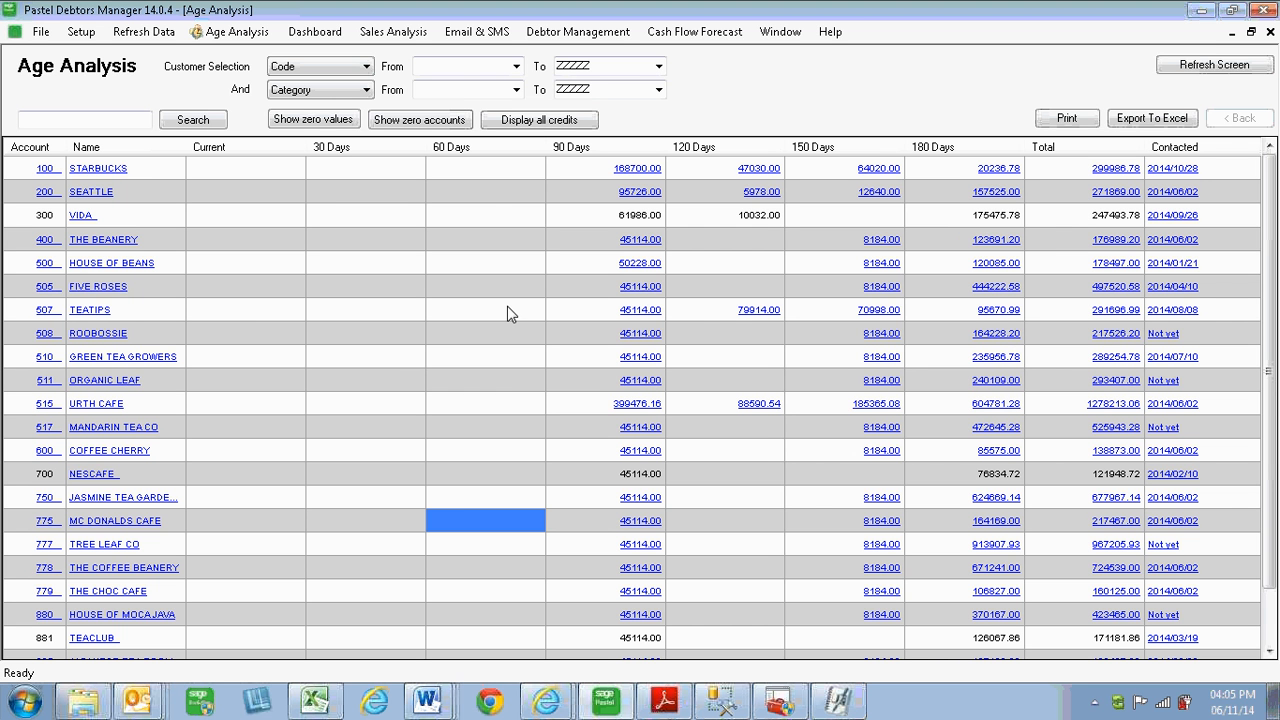
click(41, 32)
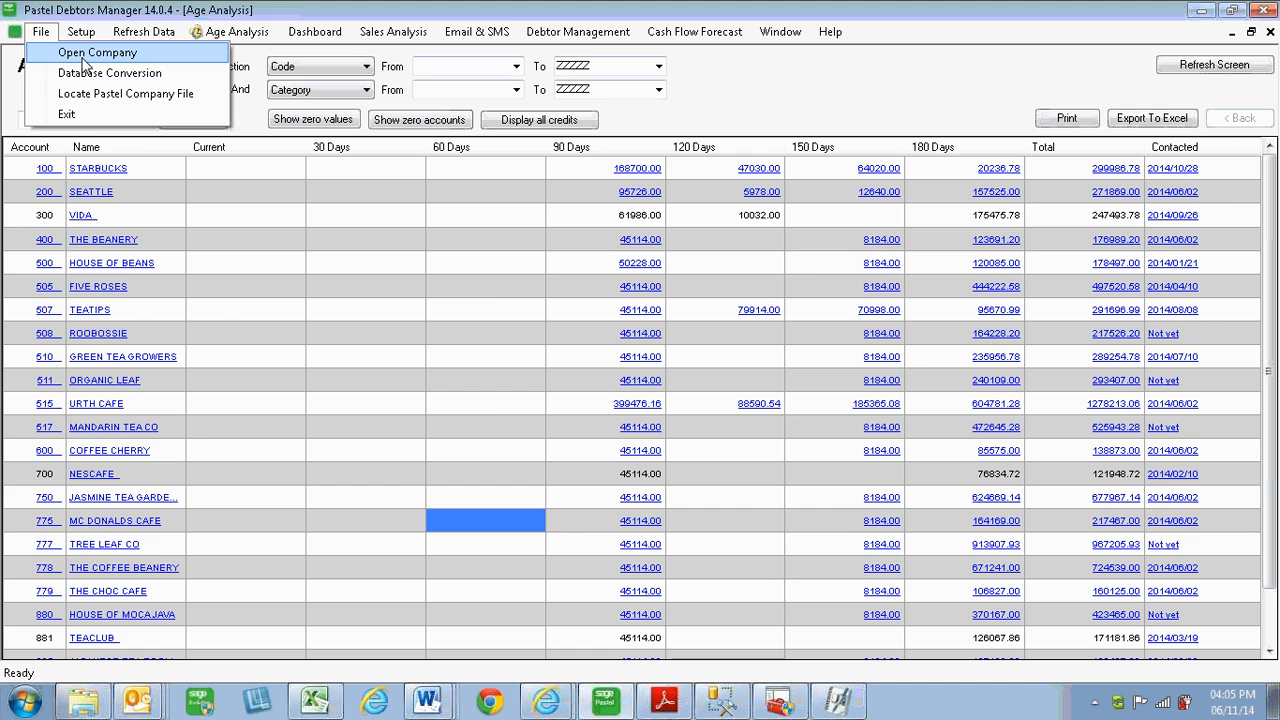
click(90, 53)
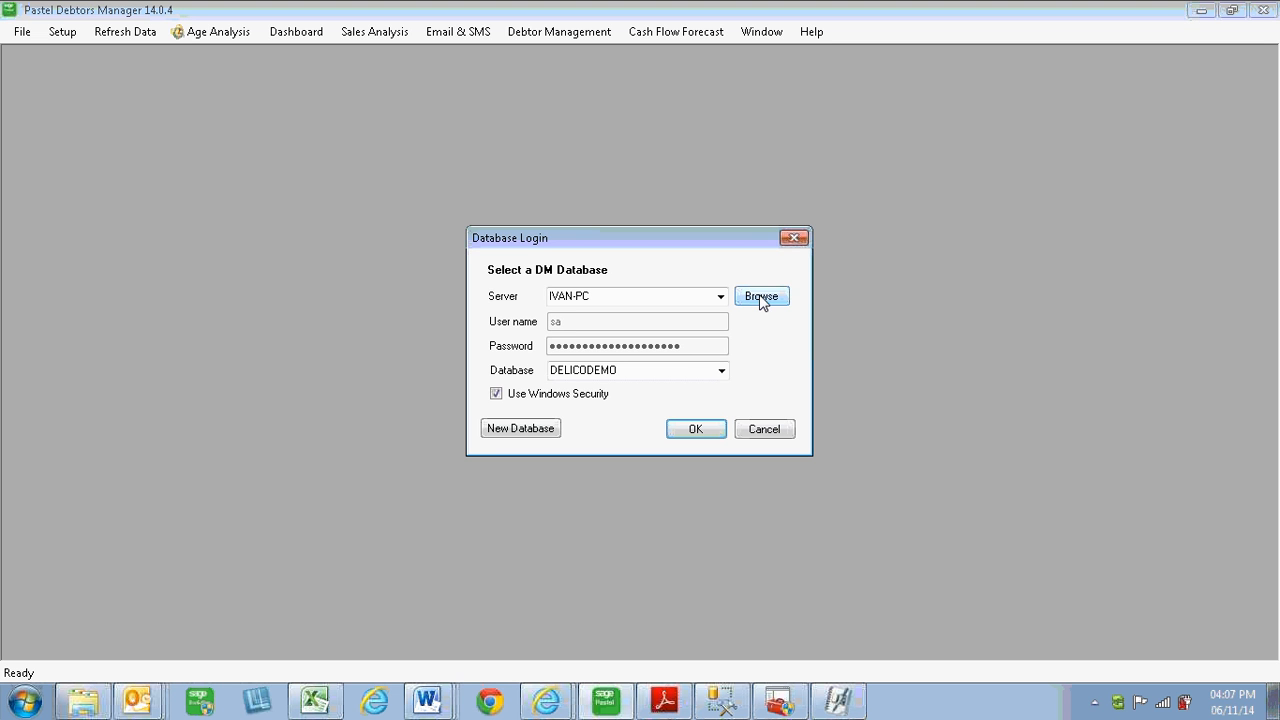
- Browse for available SQL servers and select the computer's default instance instead of its CASHMANAGER instance
click(759, 294)
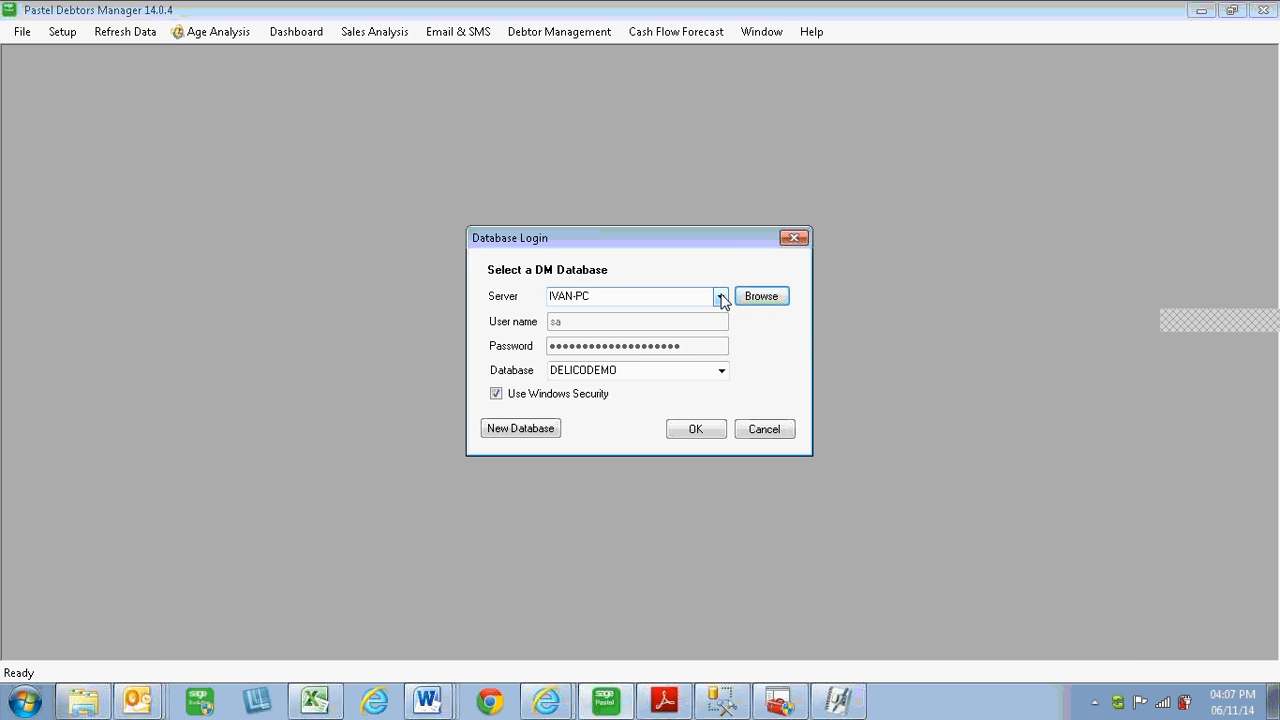
click(721, 298)
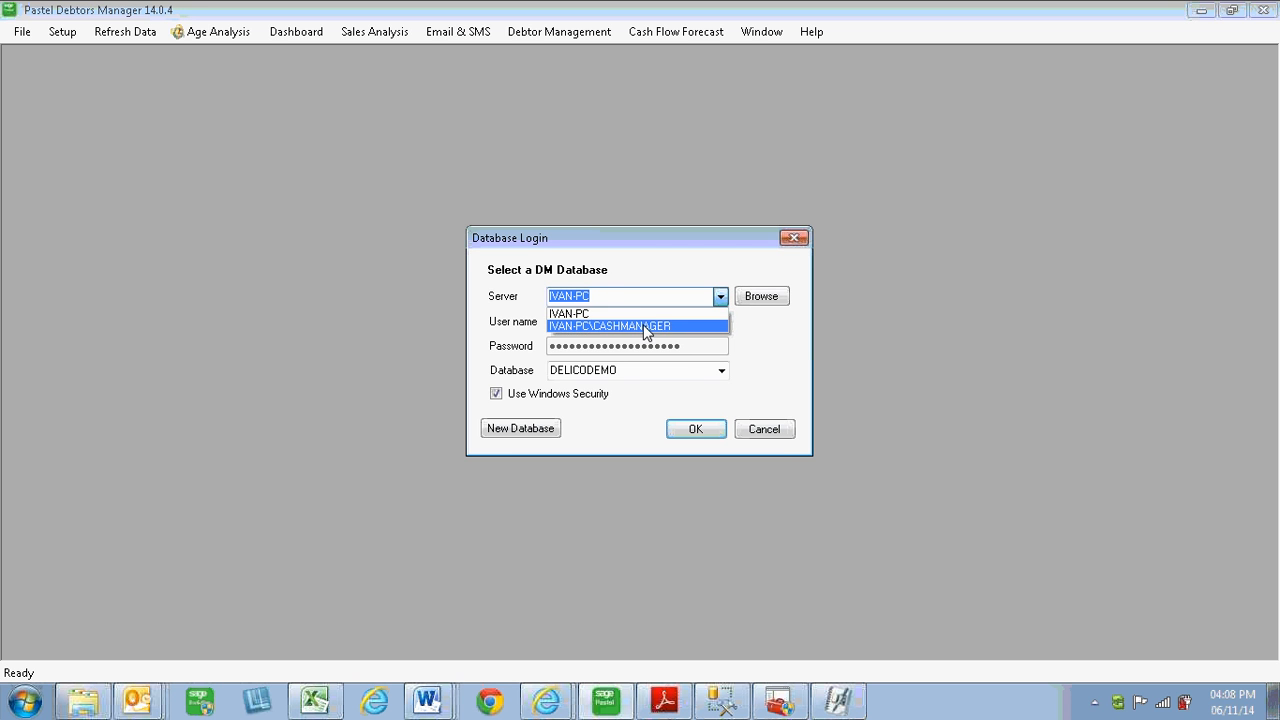
click(583, 316)
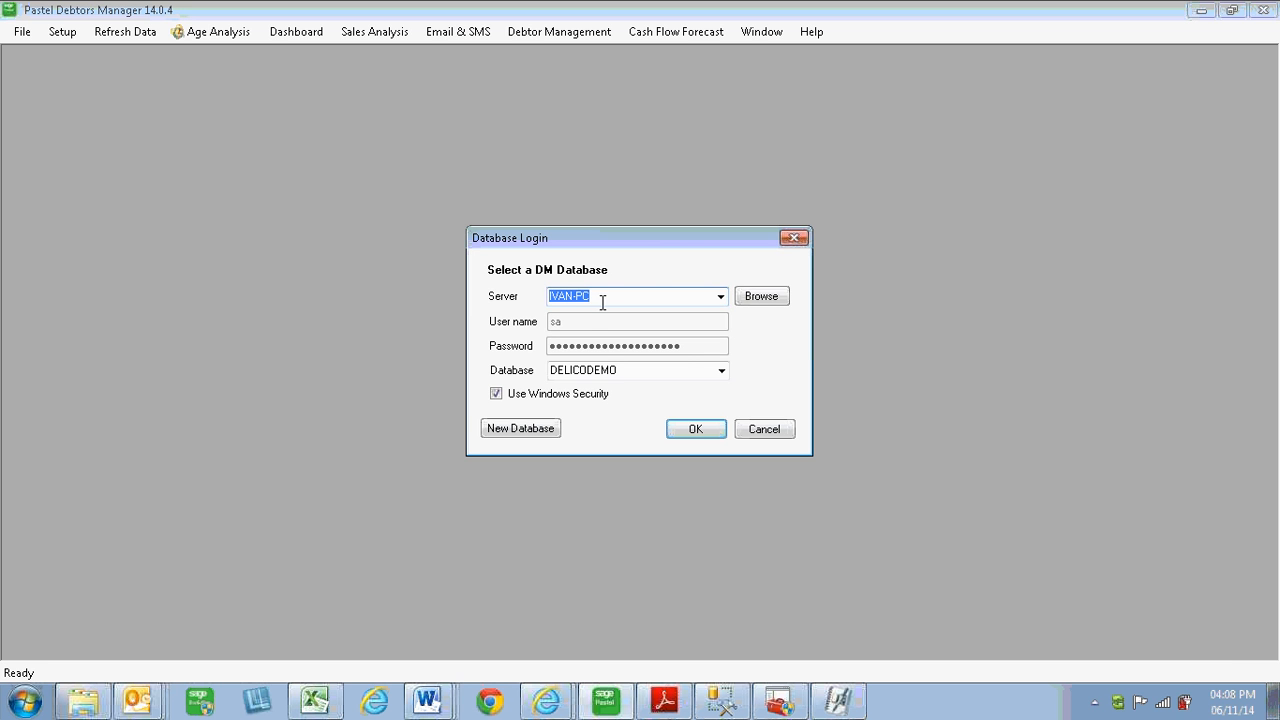
click(606, 296)
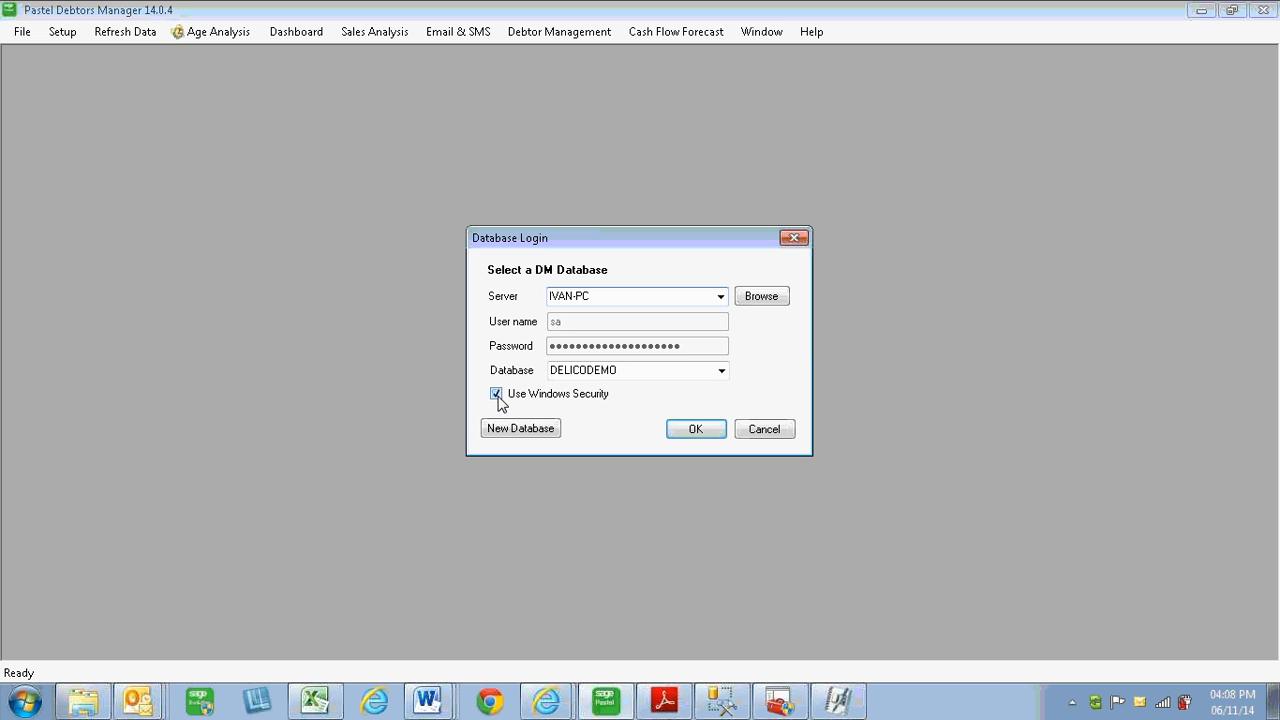
- Turn off Use Windows Security so that the database login uses a SQL user name and password
click(497, 394)
click(497, 394)
click(497, 396)
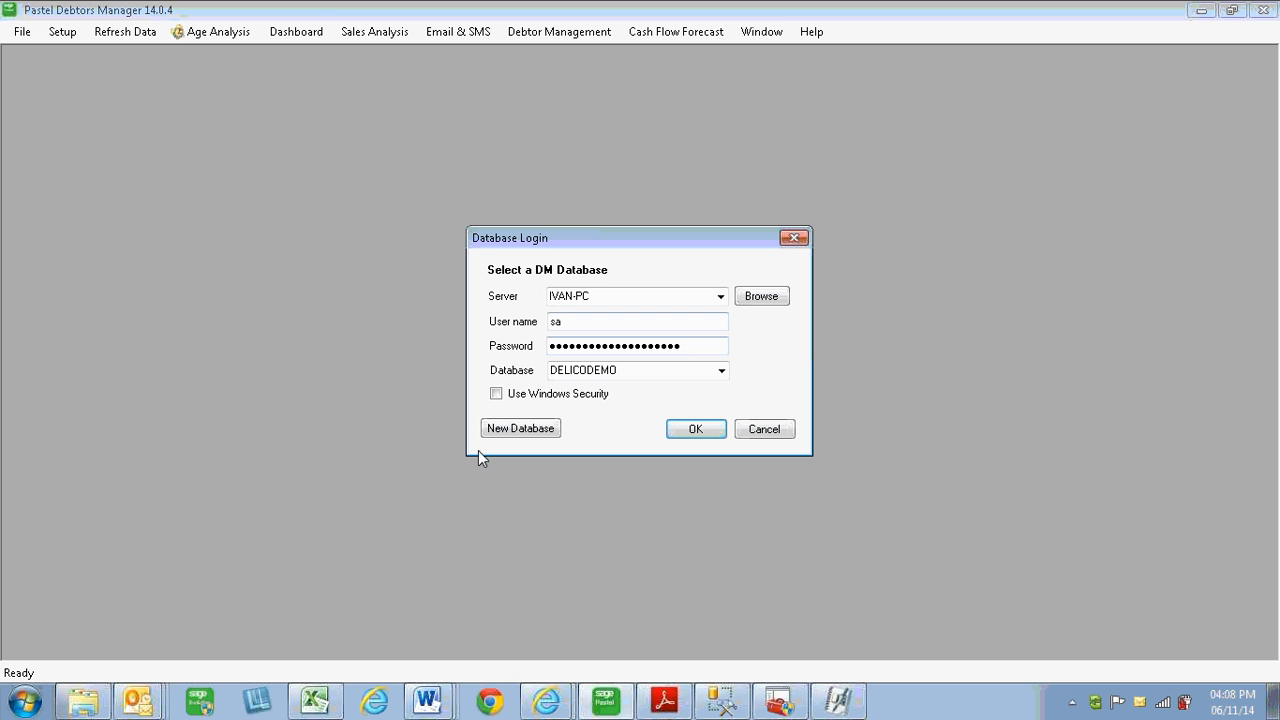
- Switch to the MS SQL installation guide in Adobe Reader and review its setup pages, default login details and table of contents
click(662, 701)
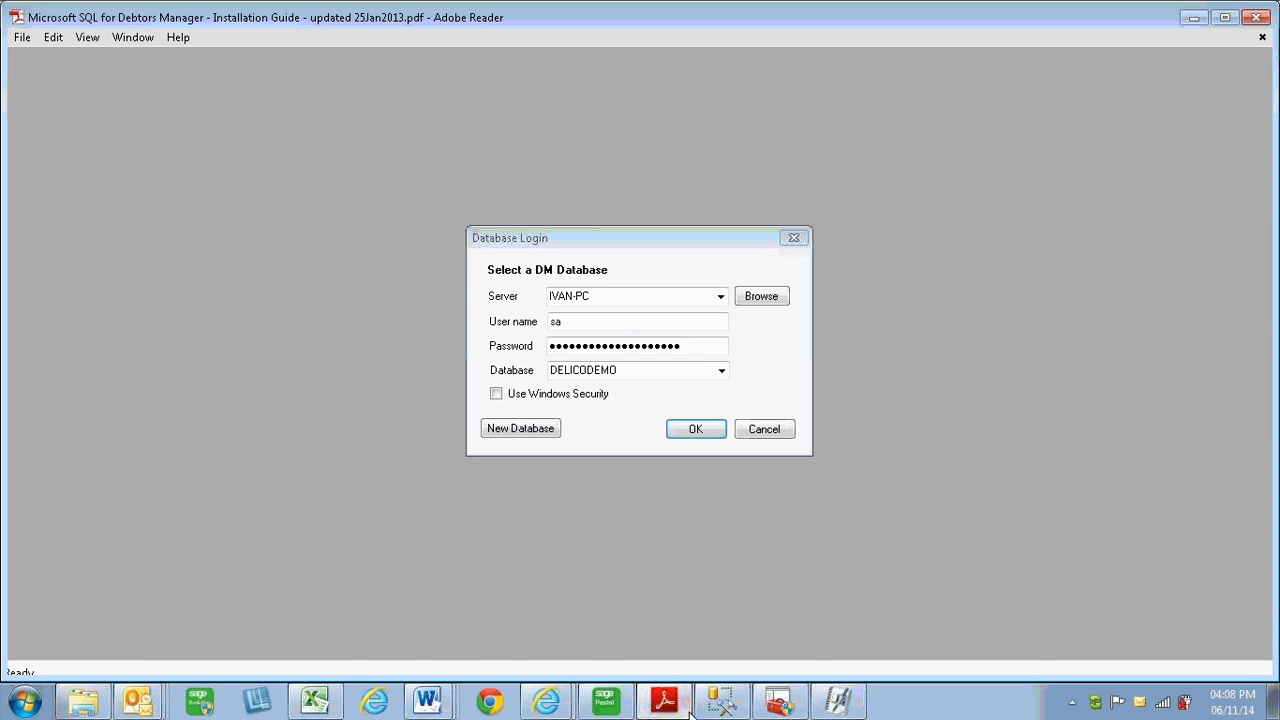
scroll(614, 504, up, 2)
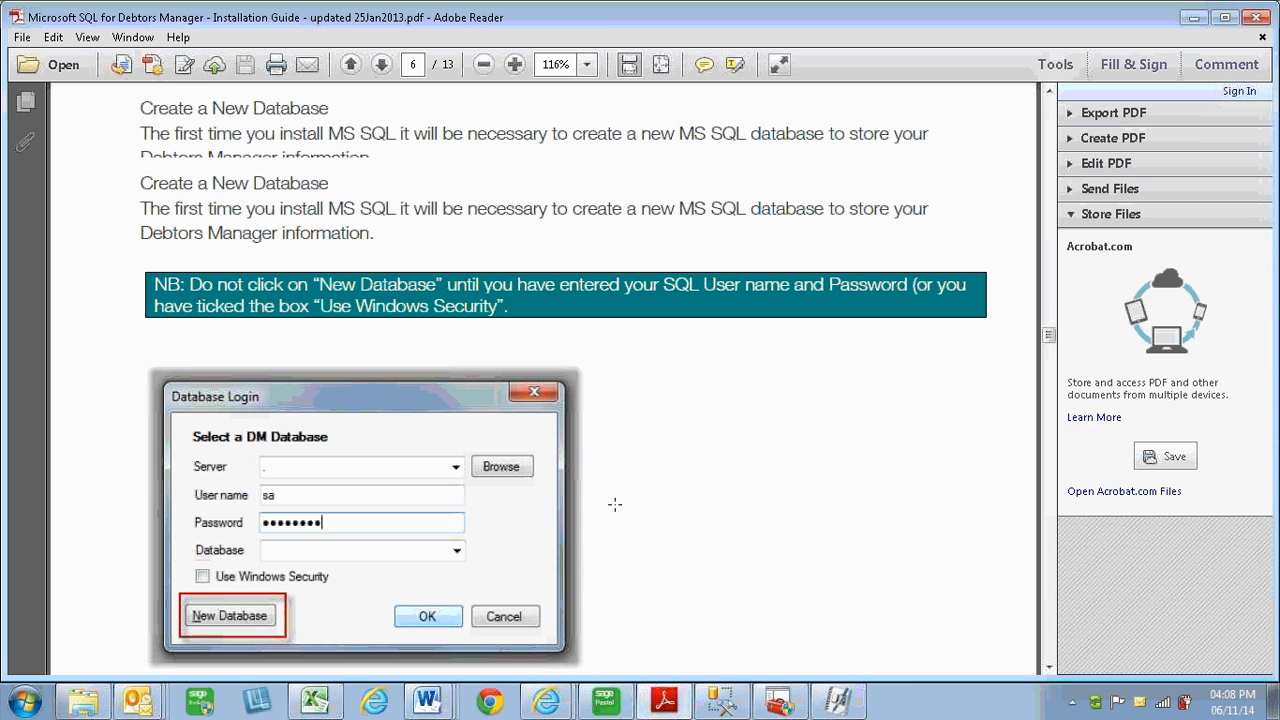
scroll(614, 504, up, 5)
scroll(614, 504, up, 5)
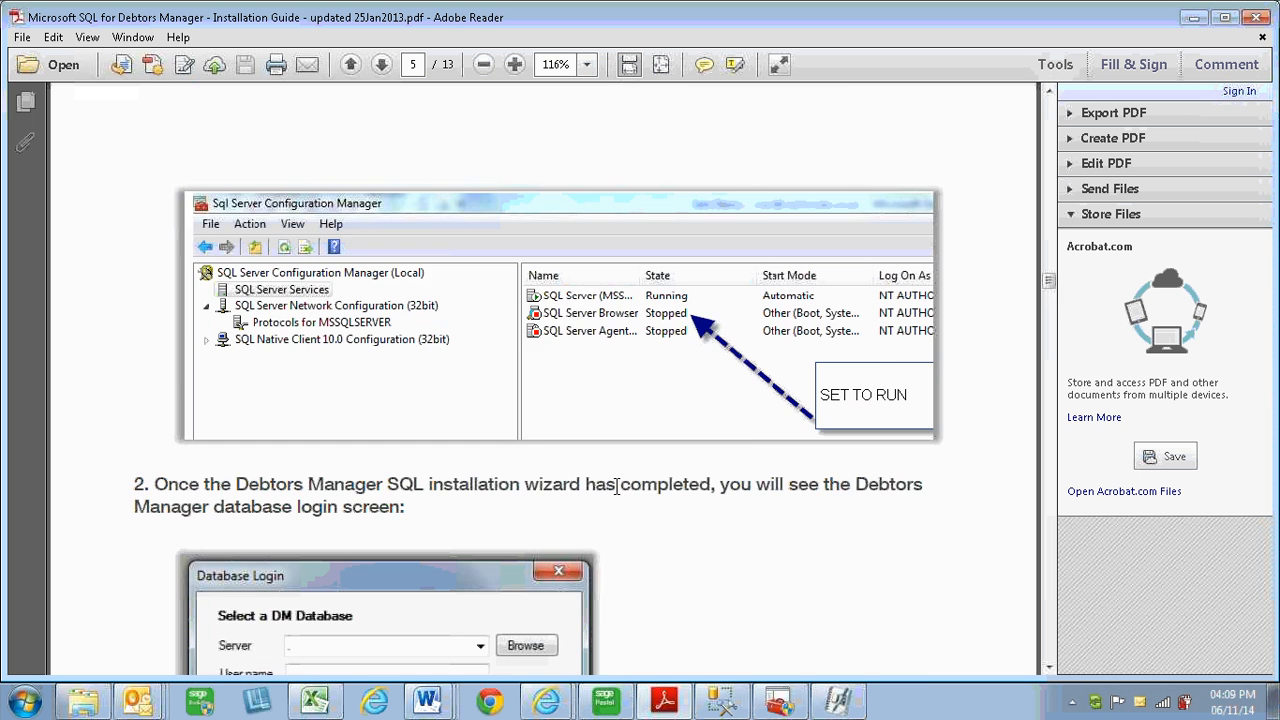
scroll(616, 484, up, 2)
scroll(583, 375, up, 10)
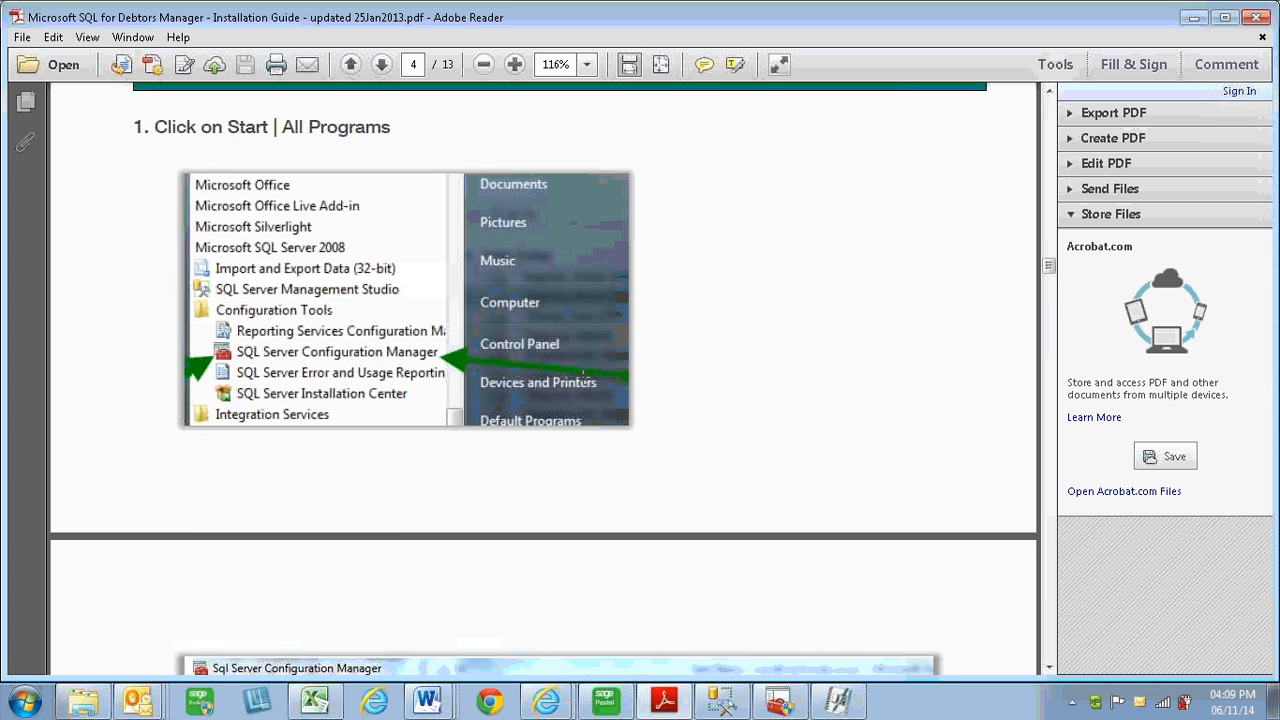
scroll(583, 375, up, 4)
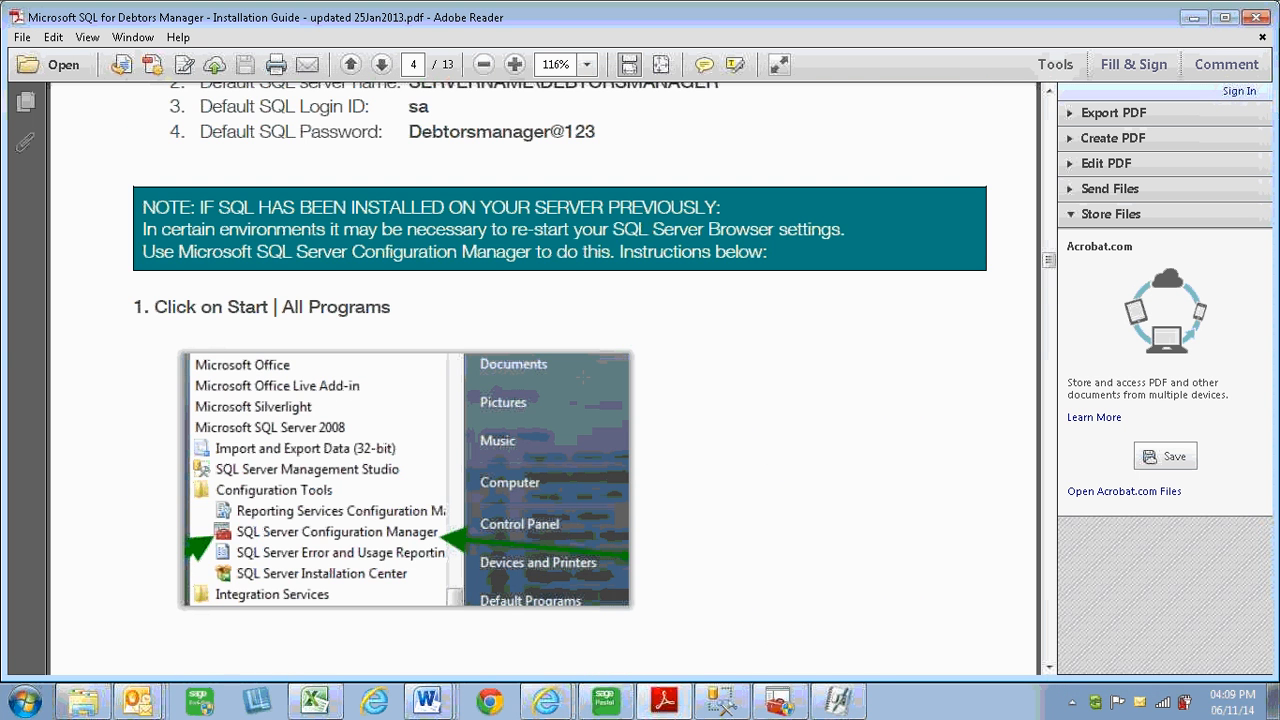
scroll(583, 375, up, 8)
key(Home)
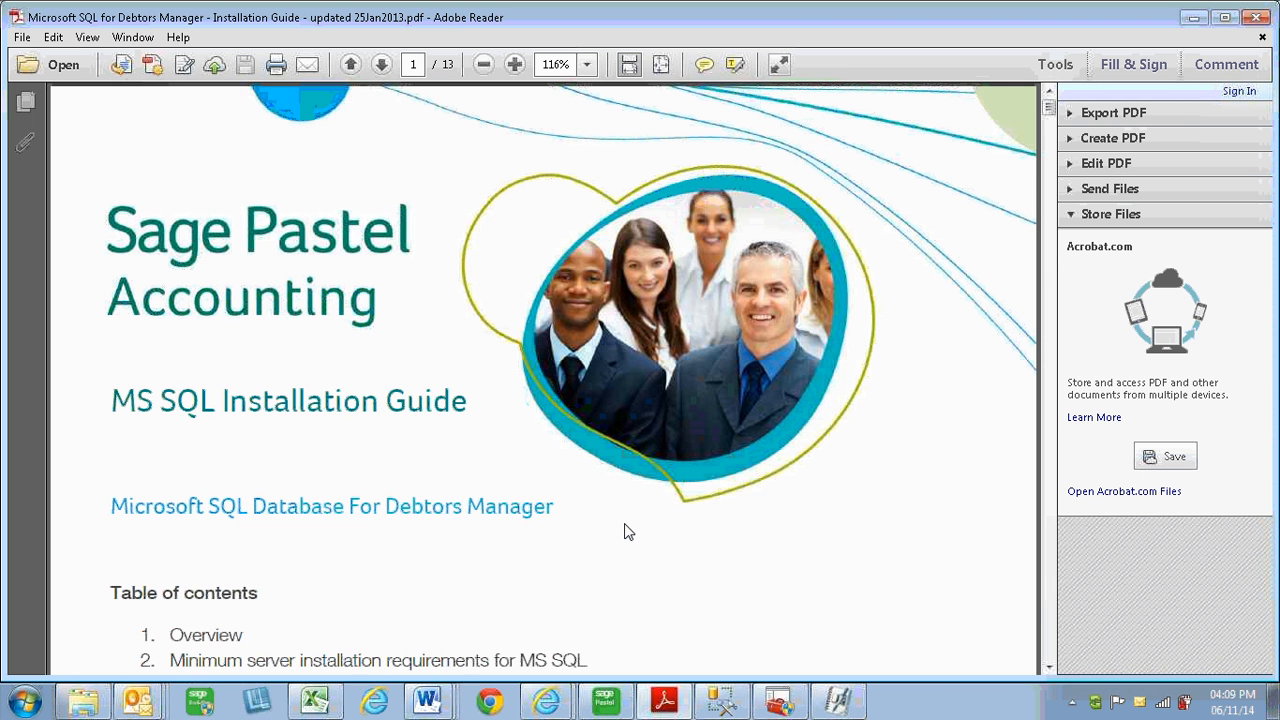
scroll(624, 531, down, 1)
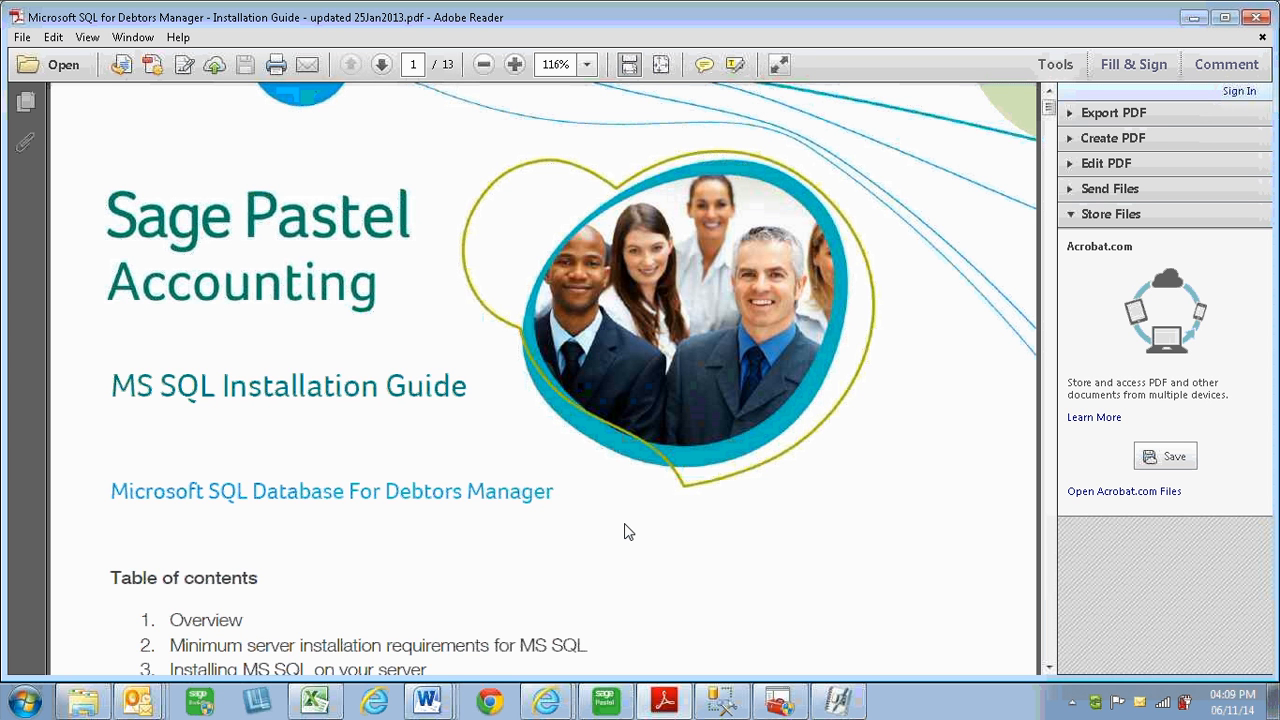
scroll(625, 530, down, 2)
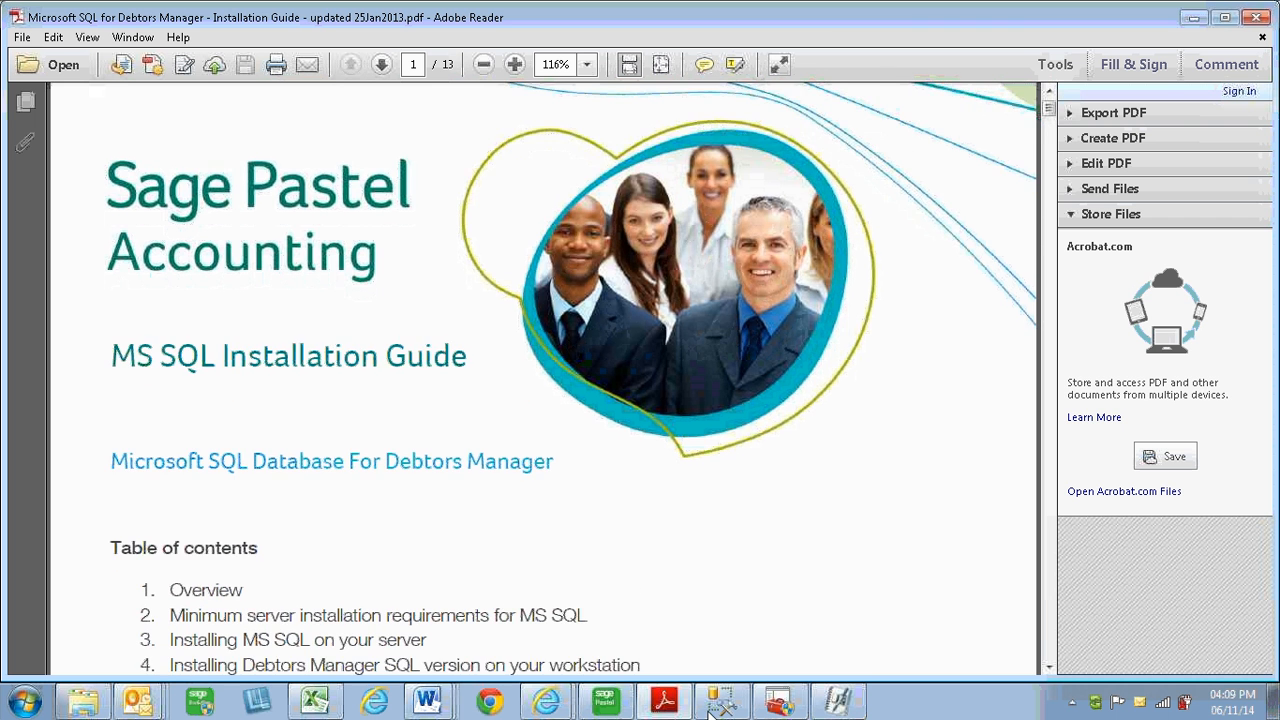
scroll(710, 714, down, 2)
- Return to the Debtors Manager database login and turn on Use Windows Security
mouse_move(606, 708)
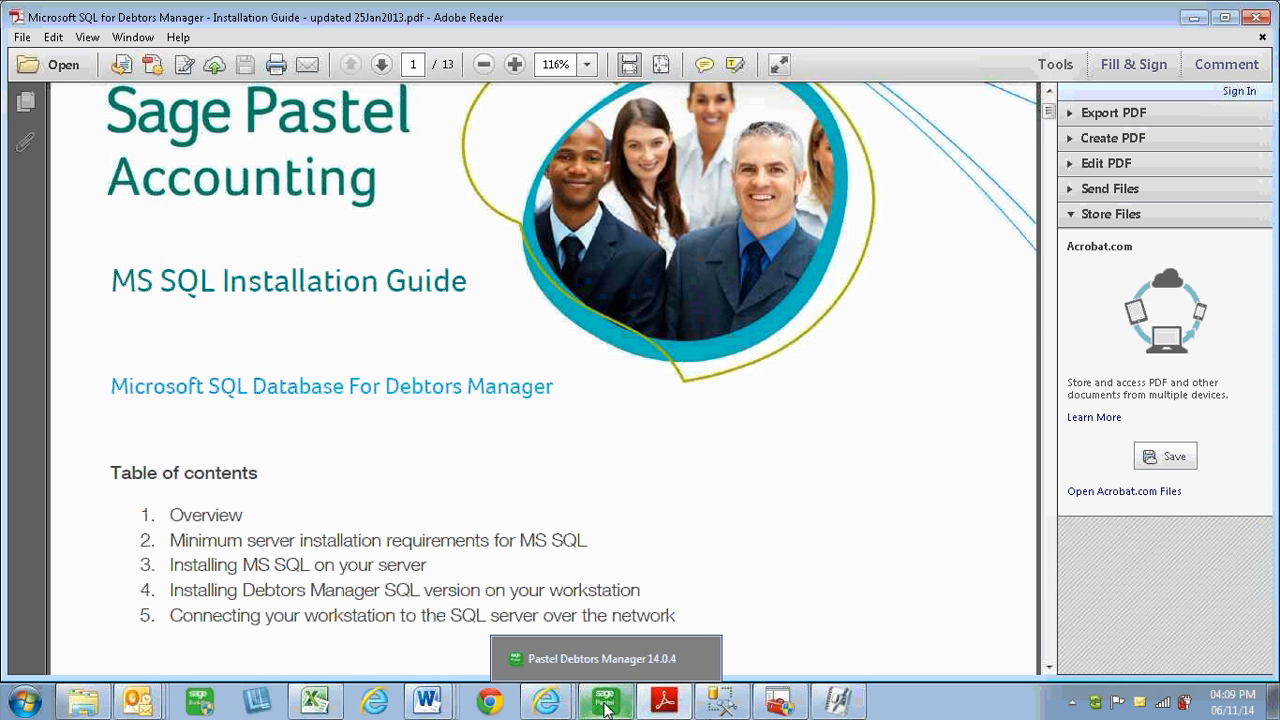
click(604, 658)
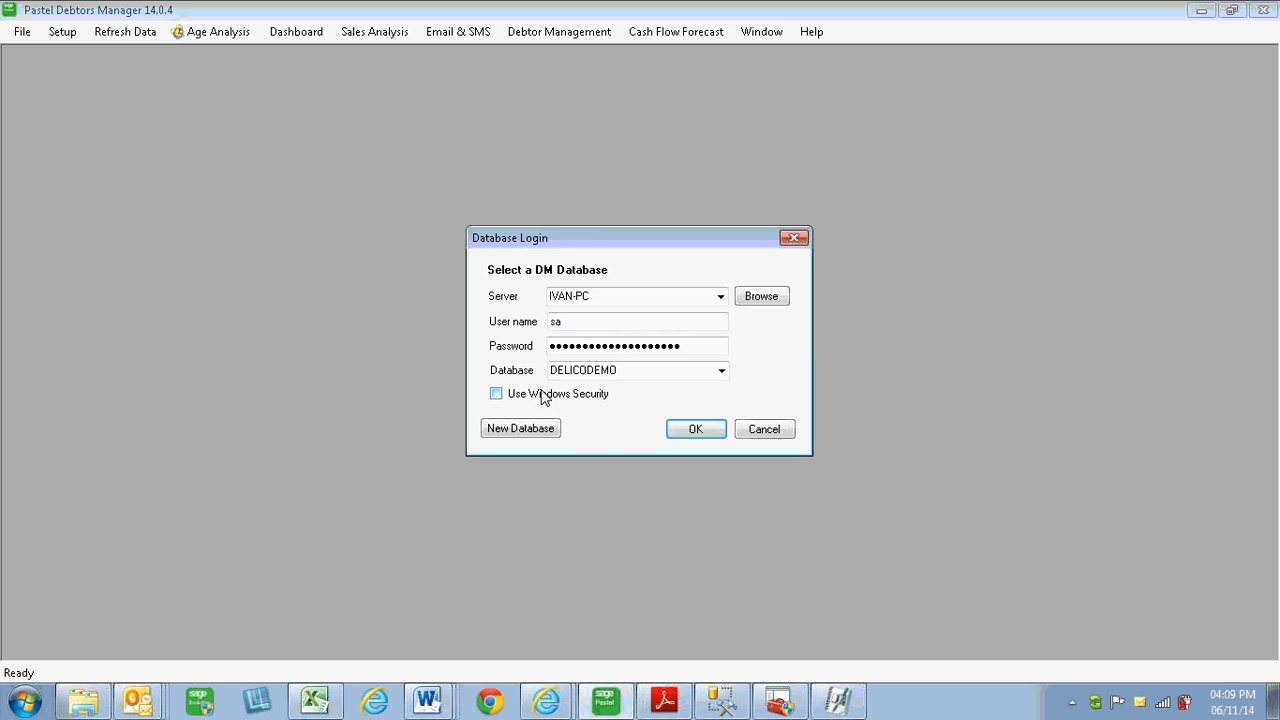
click(572, 323)
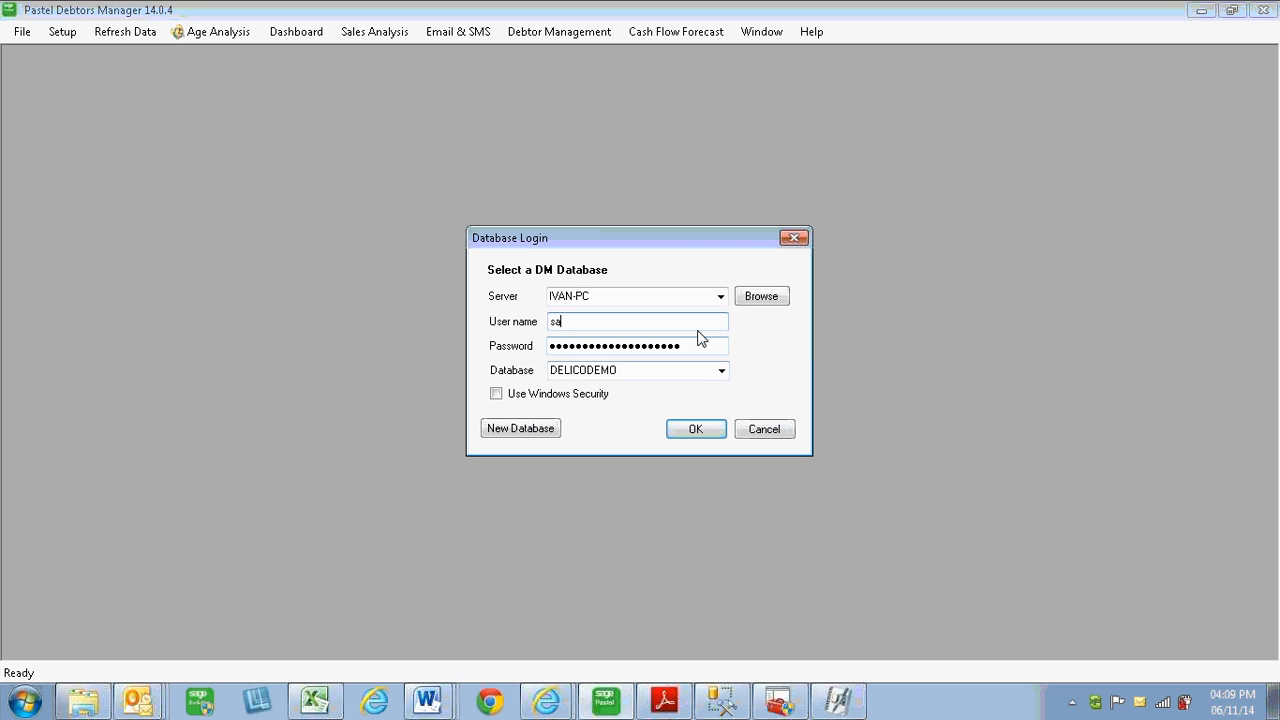
click(719, 372)
click(494, 393)
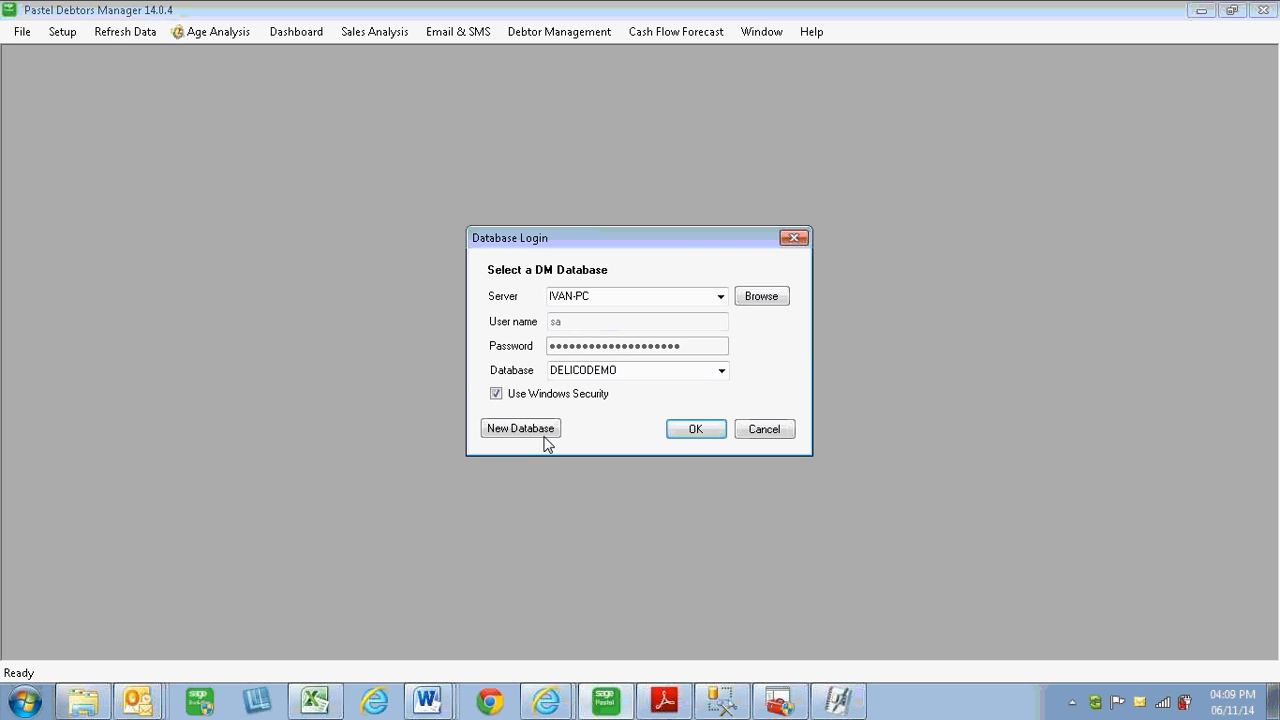
- Try to create a new database named newdatabase on the selected server
click(518, 430)
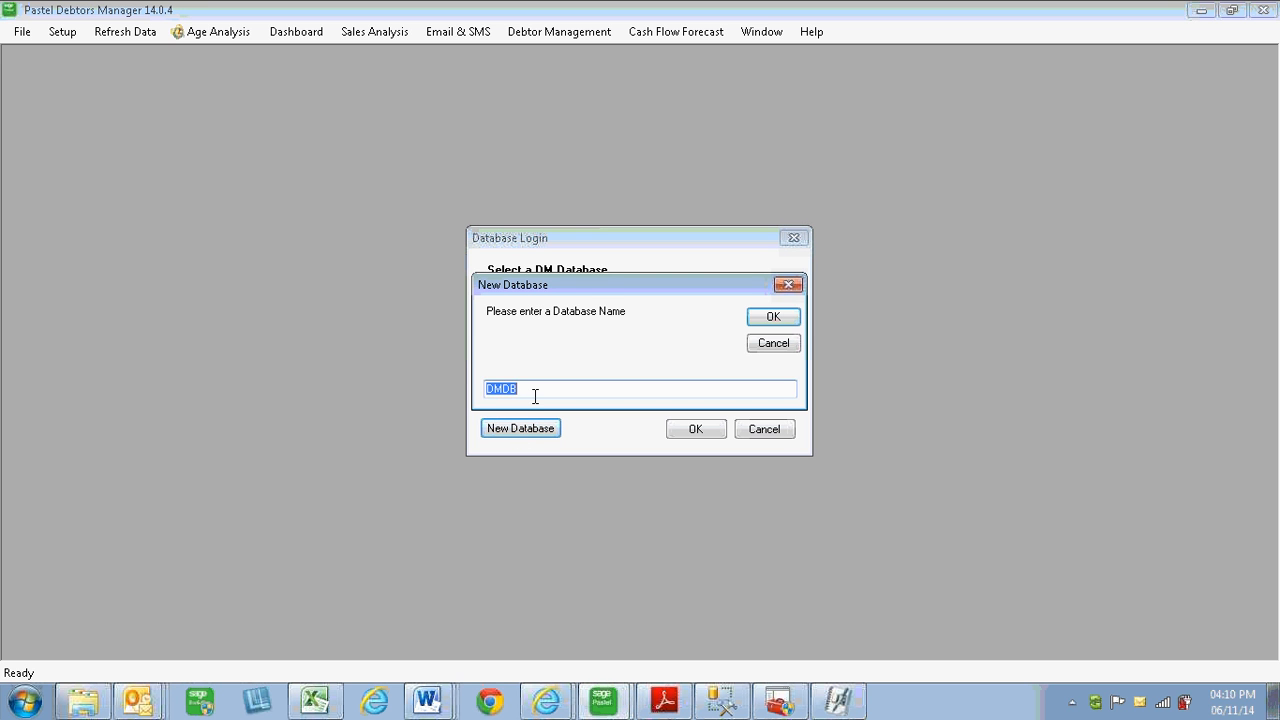
text(newdatabase)
click(771, 318)
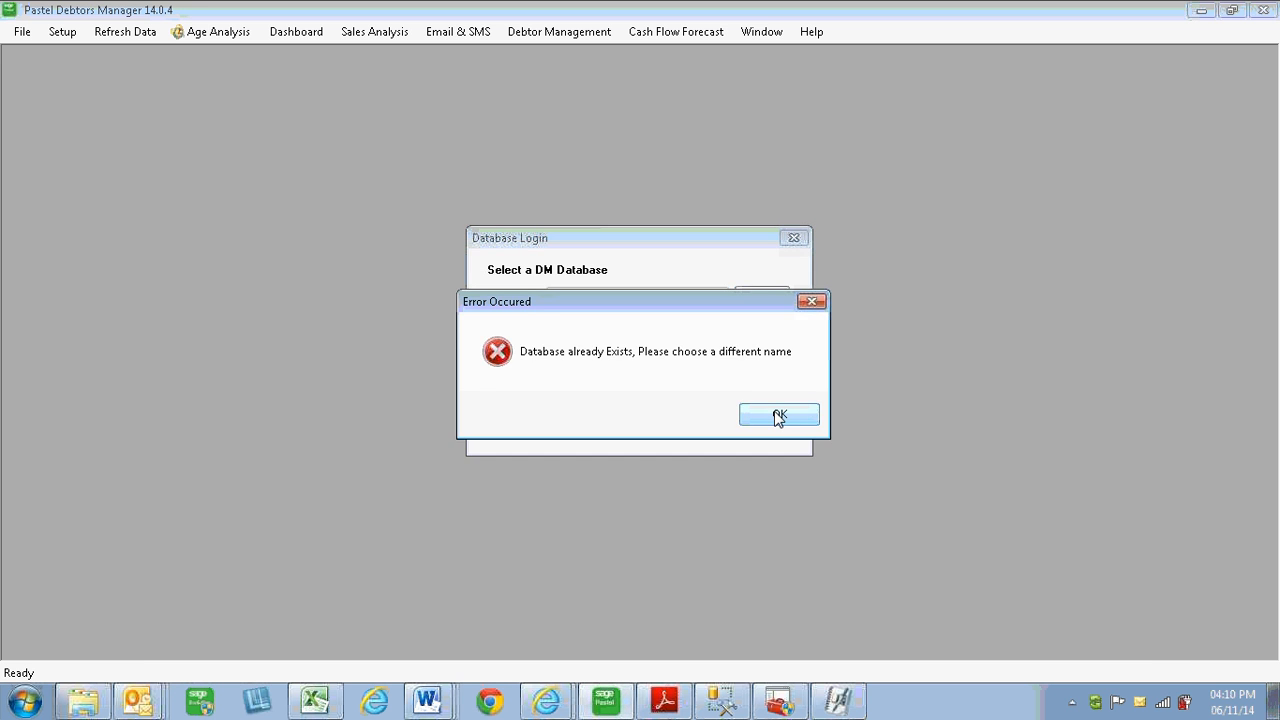
click(778, 416)
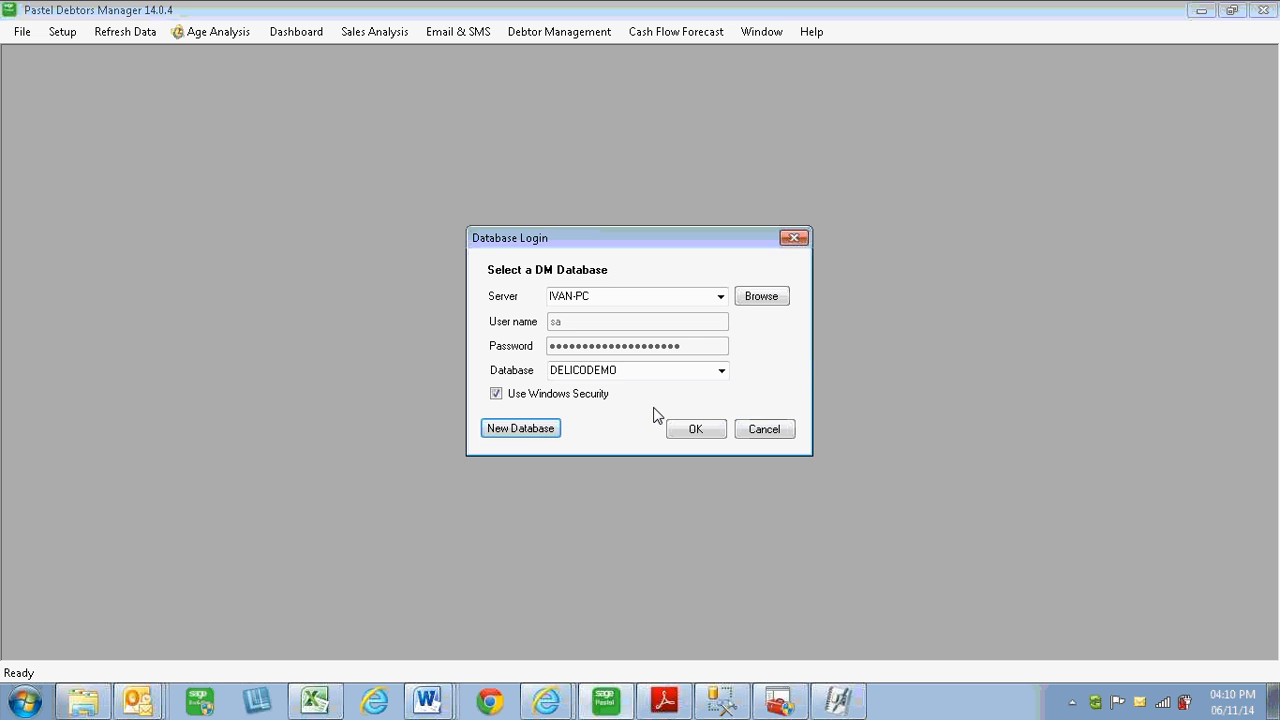
- Create a new database named newdb123 and log in to it with Windows security
click(522, 429)
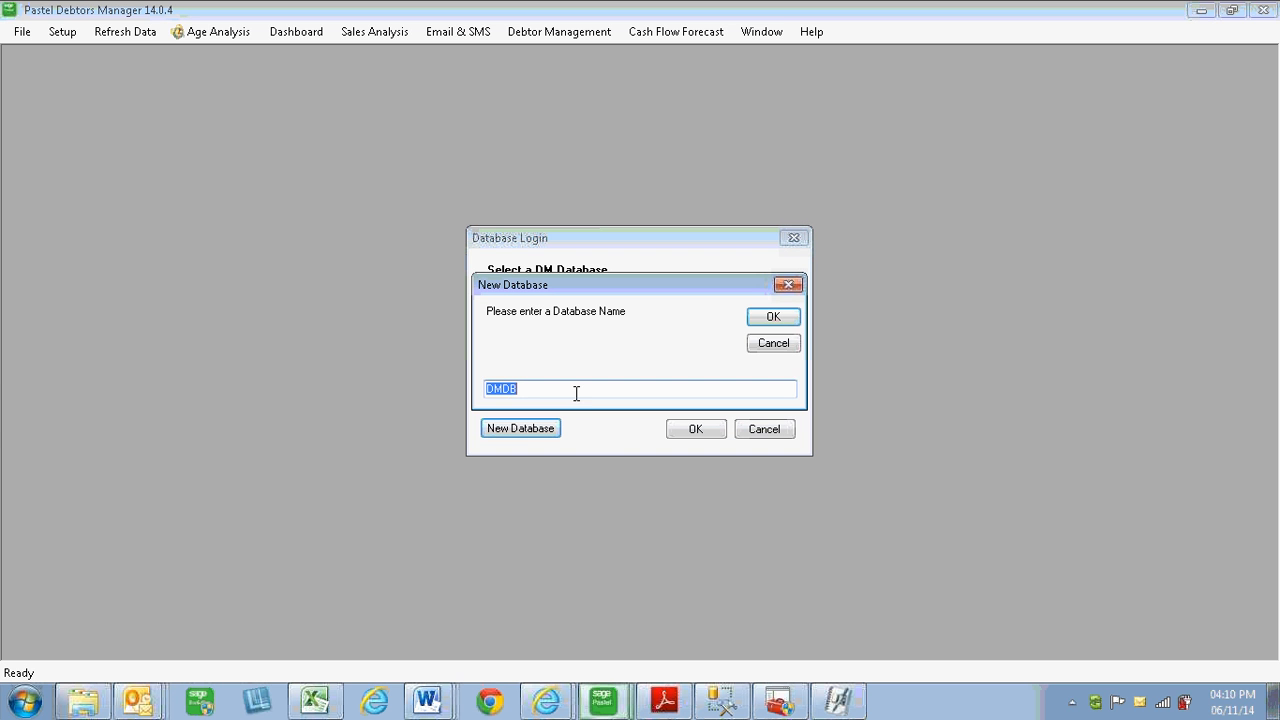
text(newdb123)
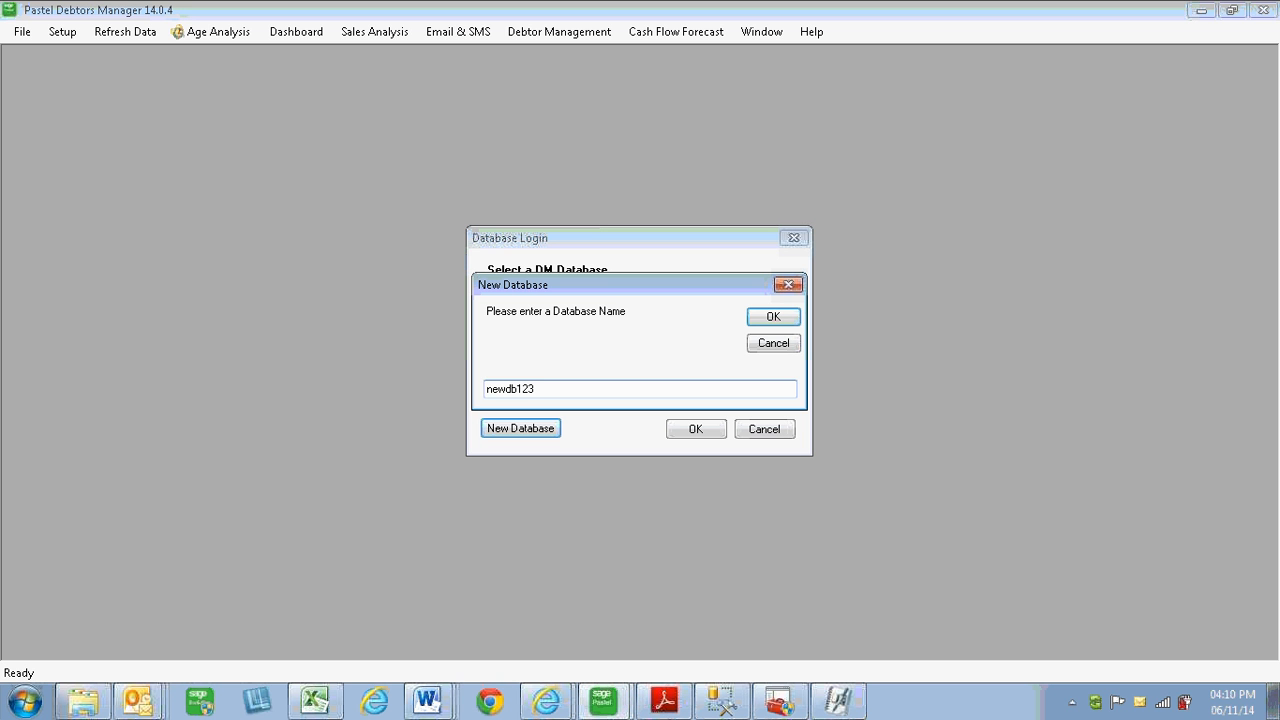
click(788, 319)
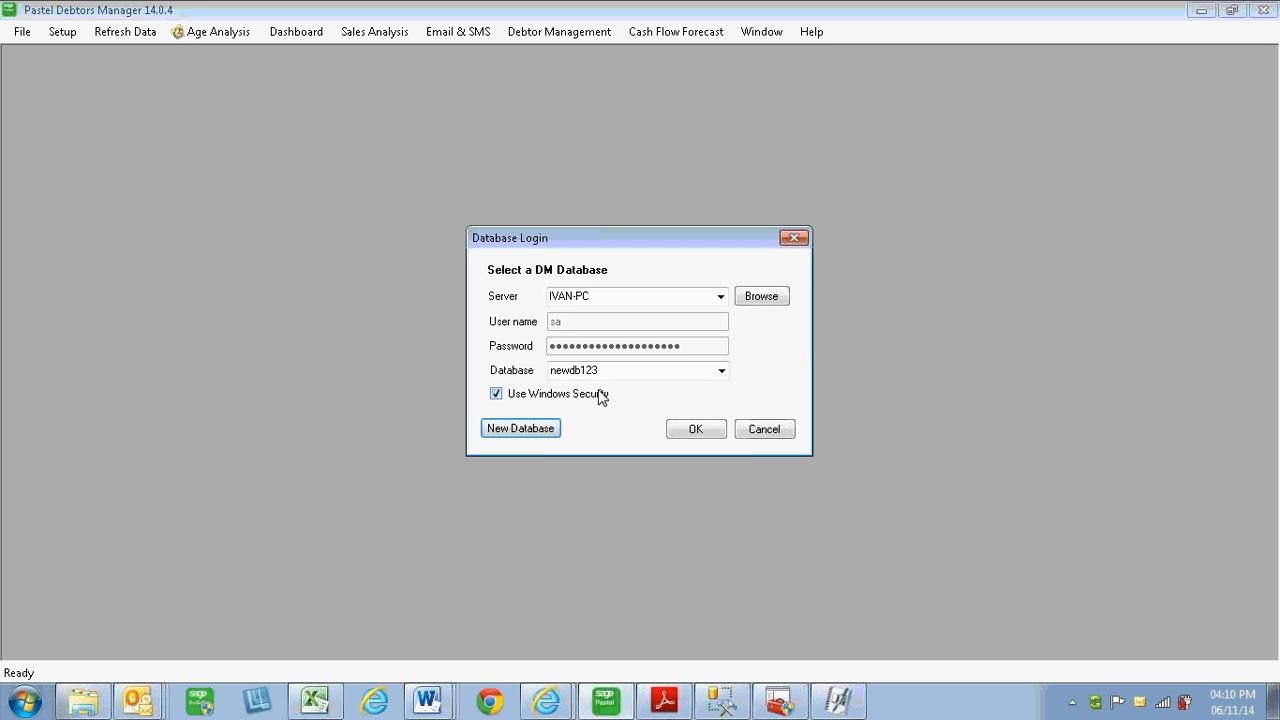
click(693, 430)
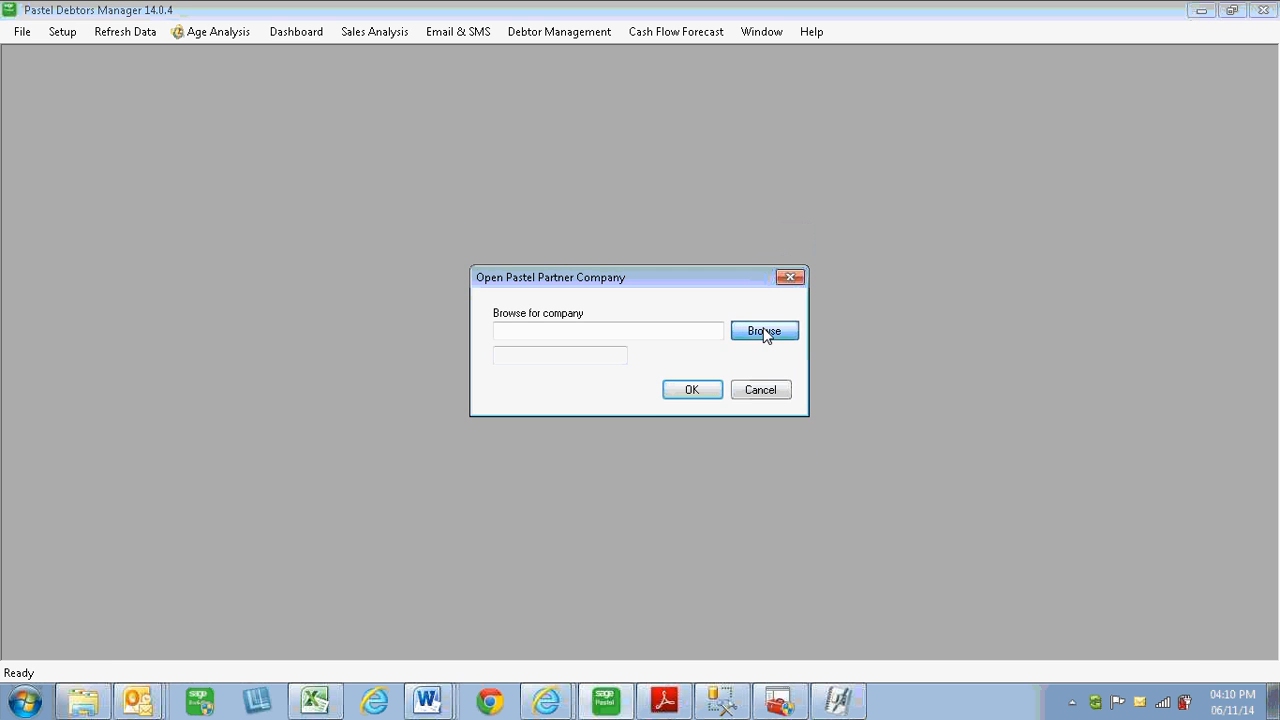
- Link the new database to the Pastel Partner company in C:\Pastel14\_Demo and refresh the Debtors Manager data
click(764, 334)
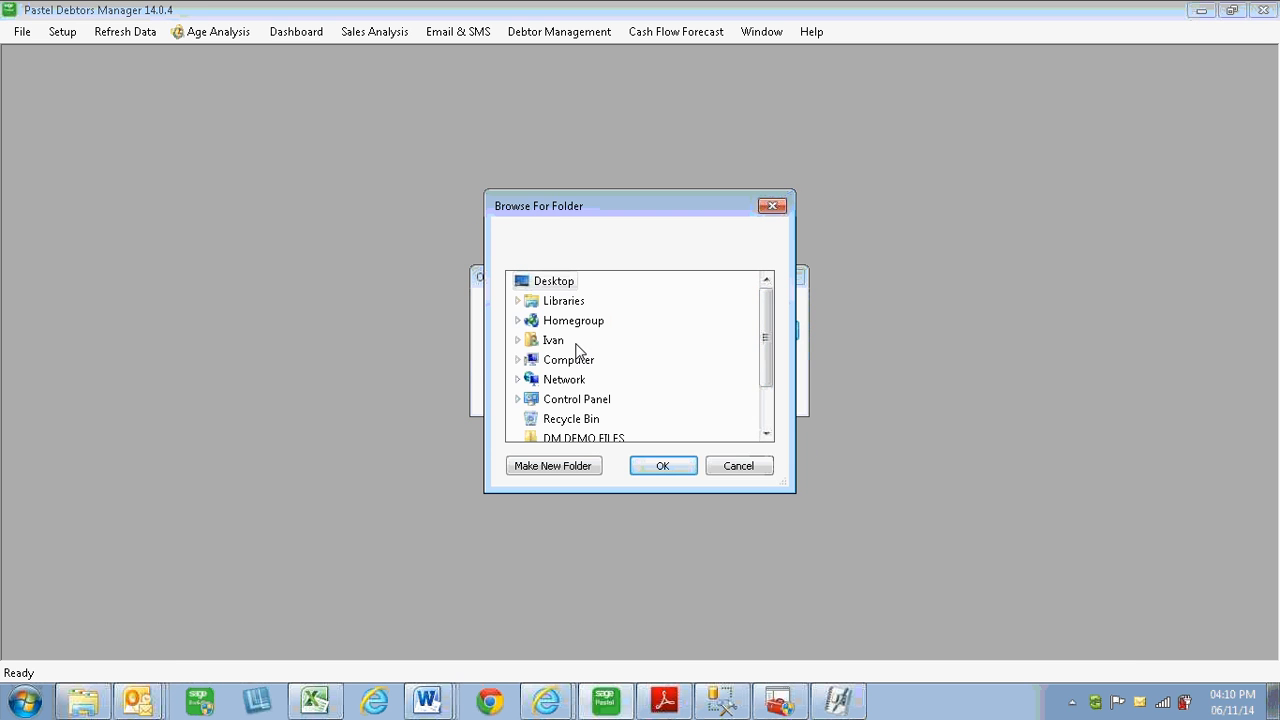
click(568, 360)
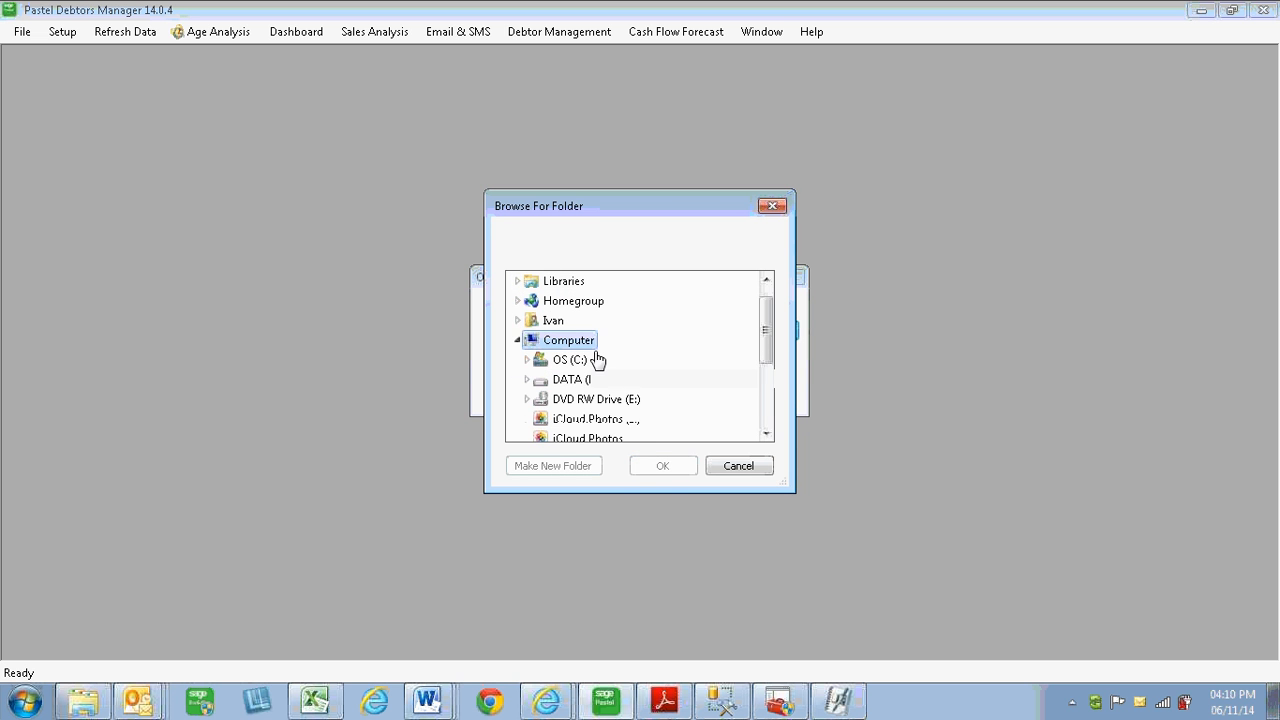
click(595, 360)
scroll(645, 359, down, 4)
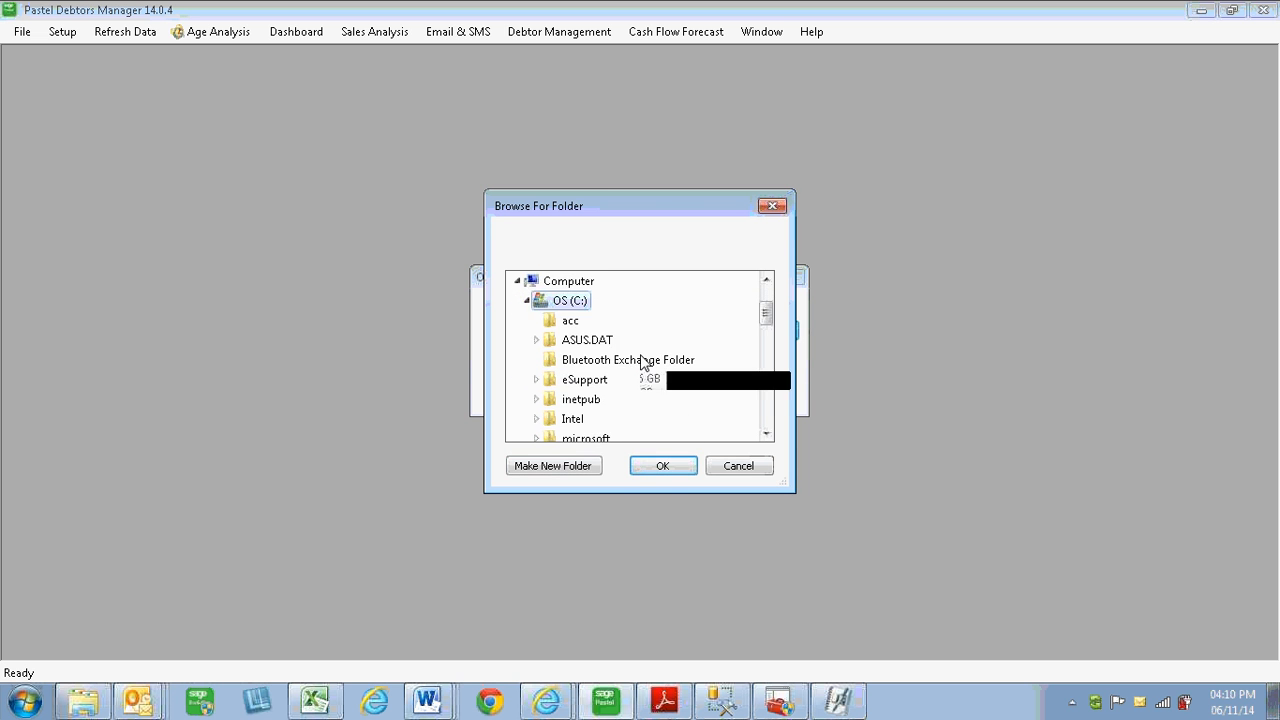
scroll(643, 363, down, 1)
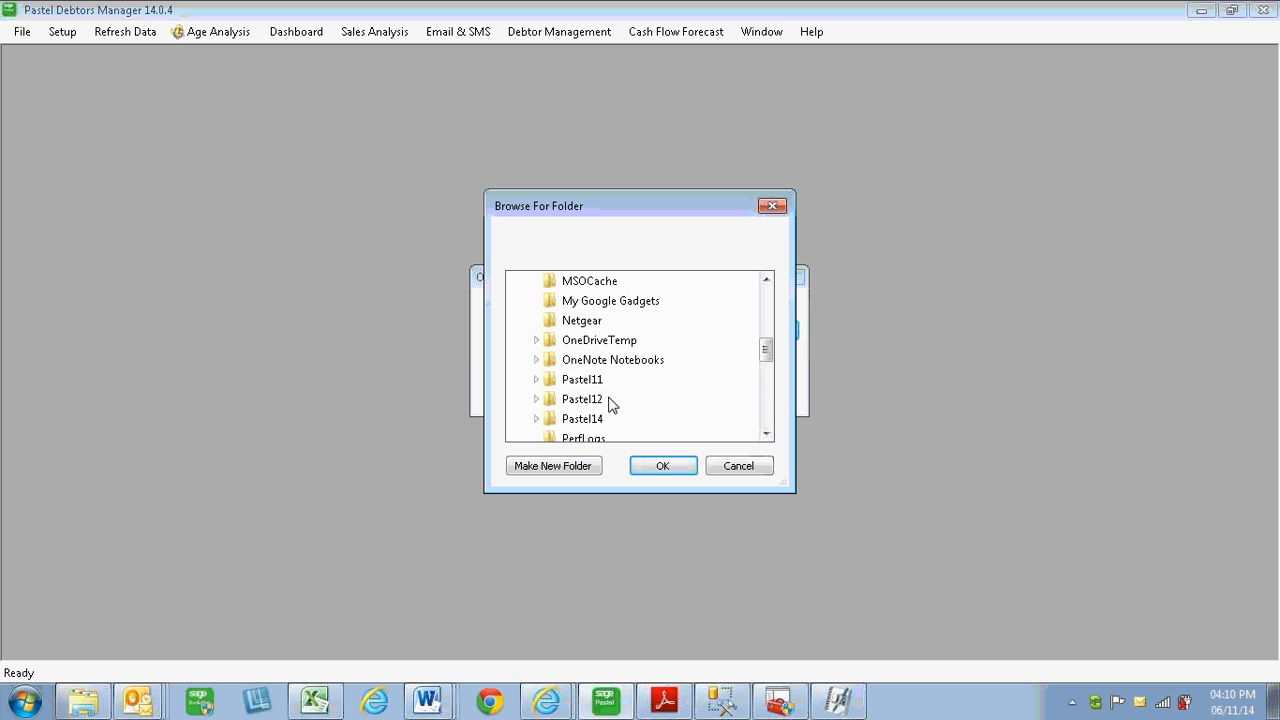
double_click(586, 418)
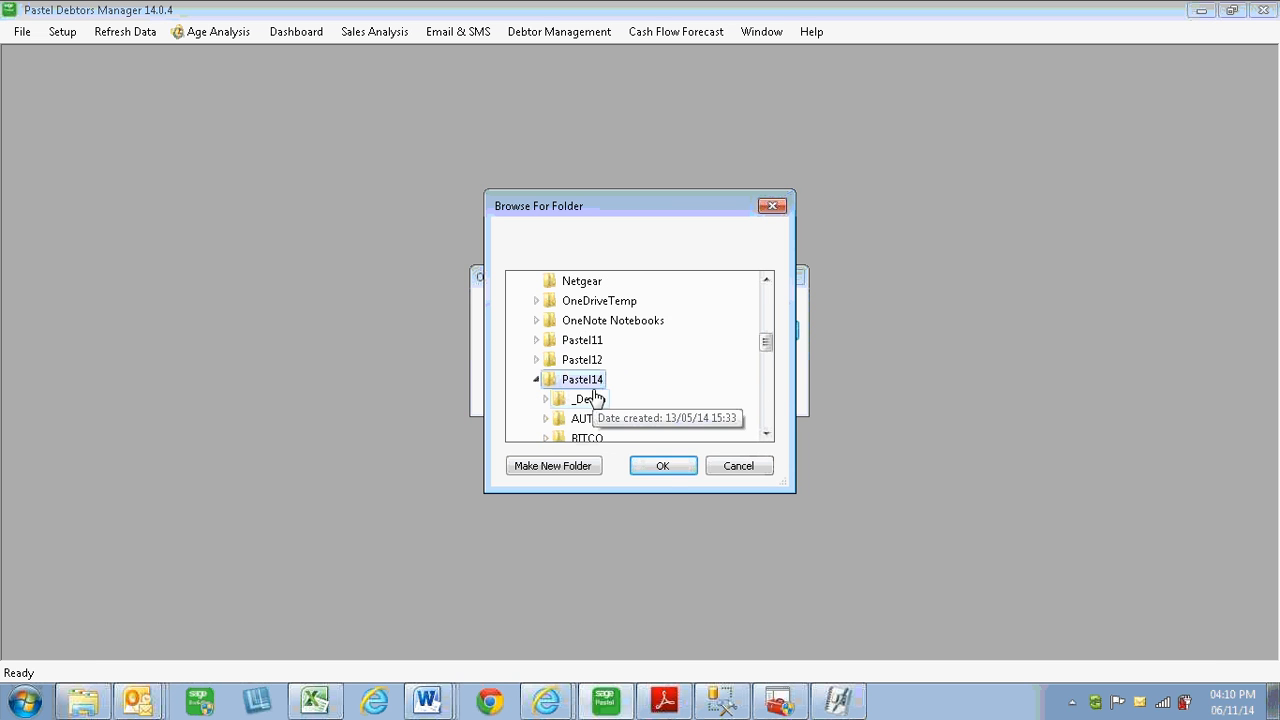
double_click(591, 399)
click(663, 467)
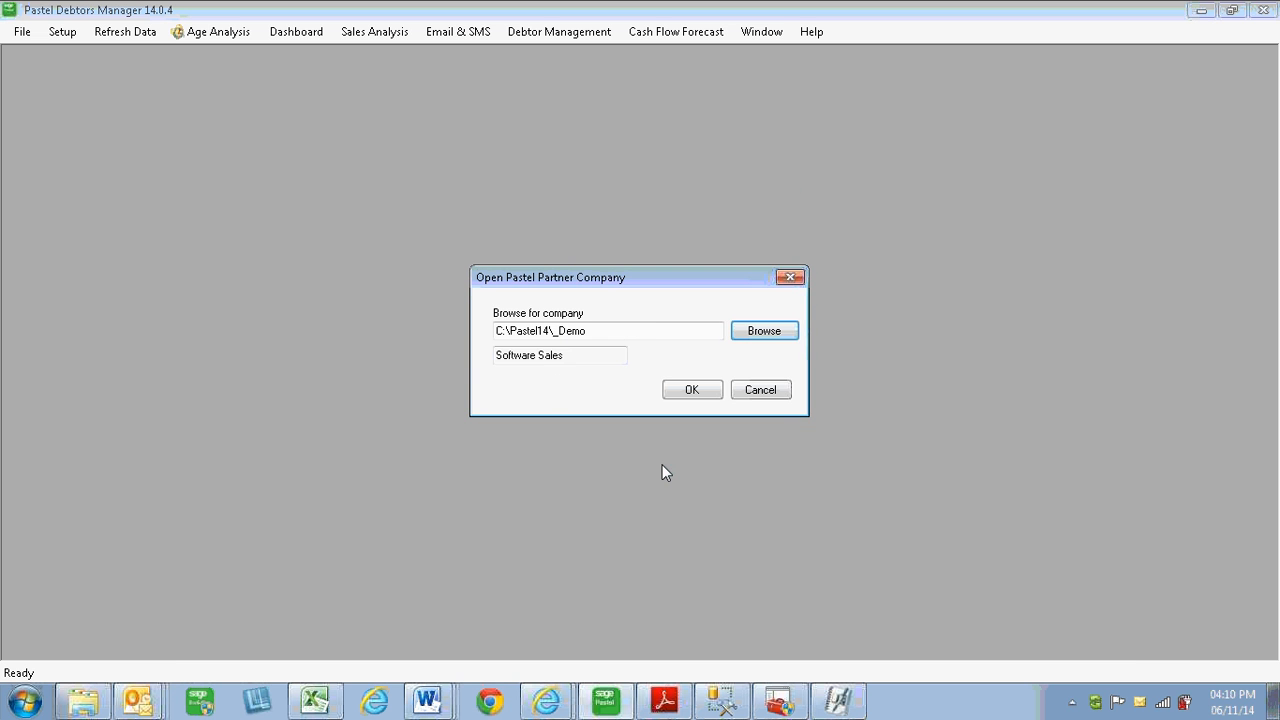
click(690, 392)
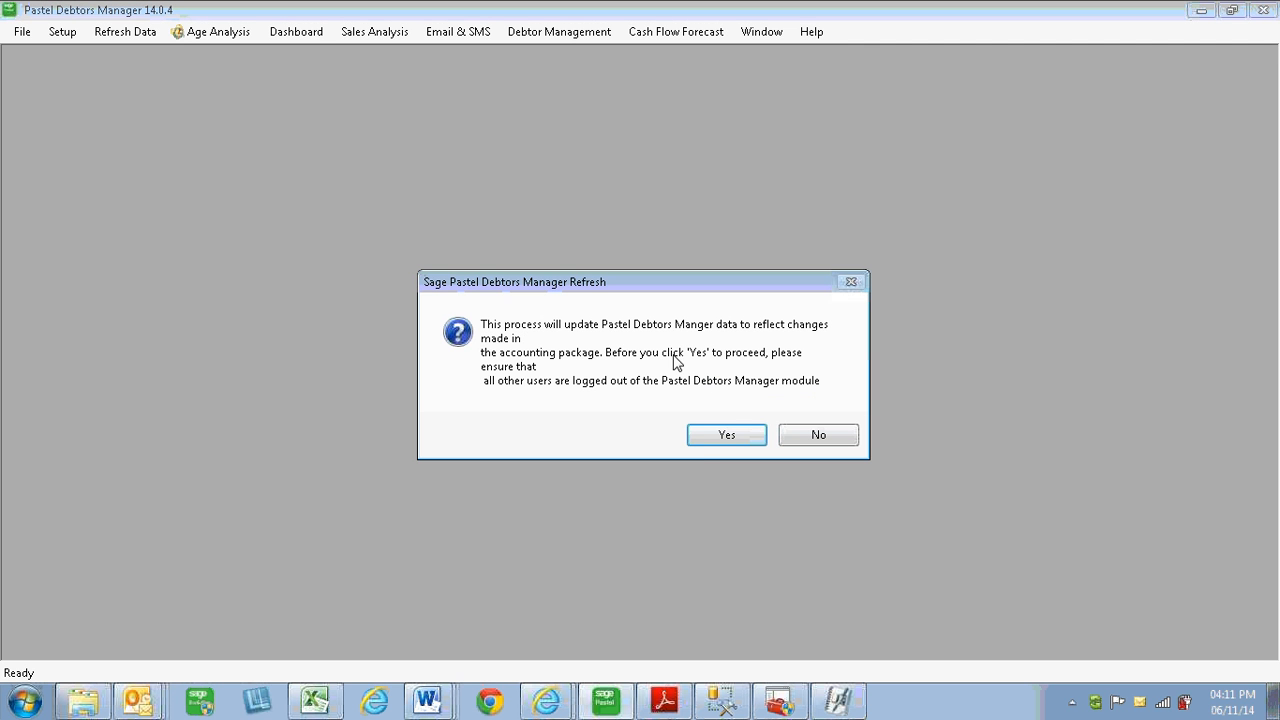
click(726, 436)
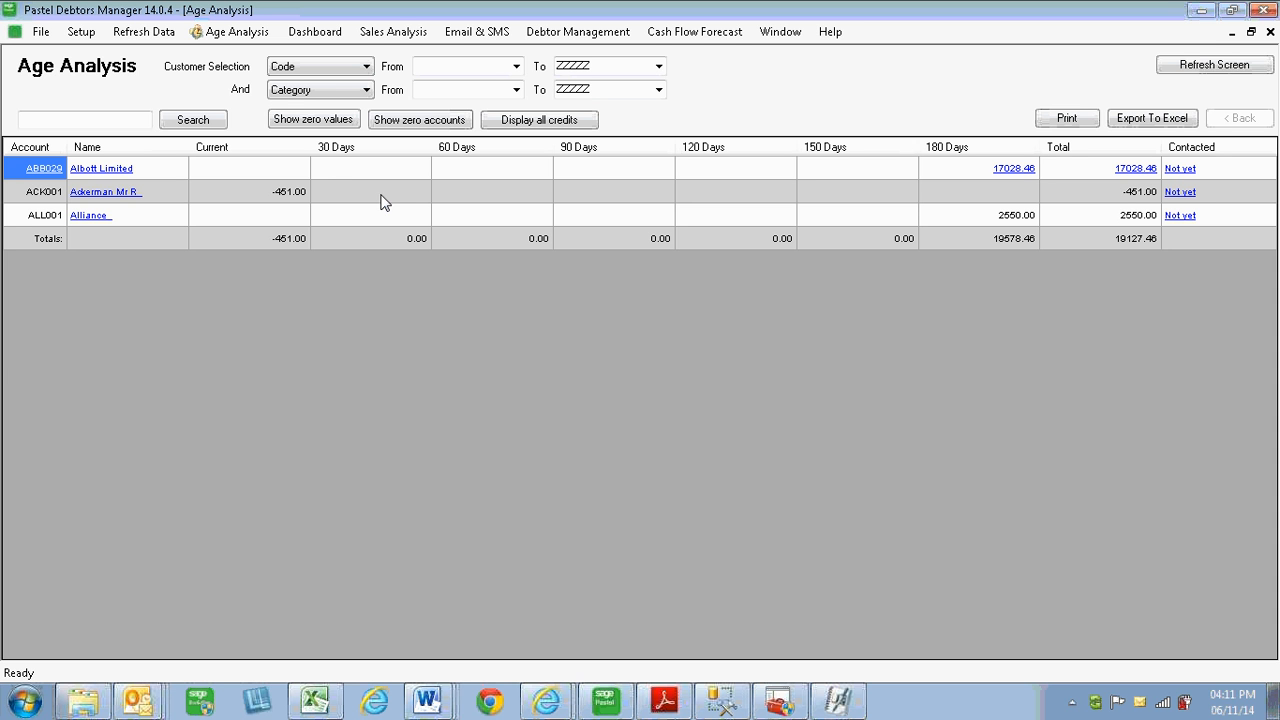
- Reopen the company by logging in to the newdb123 database with Windows security
click(44, 36)
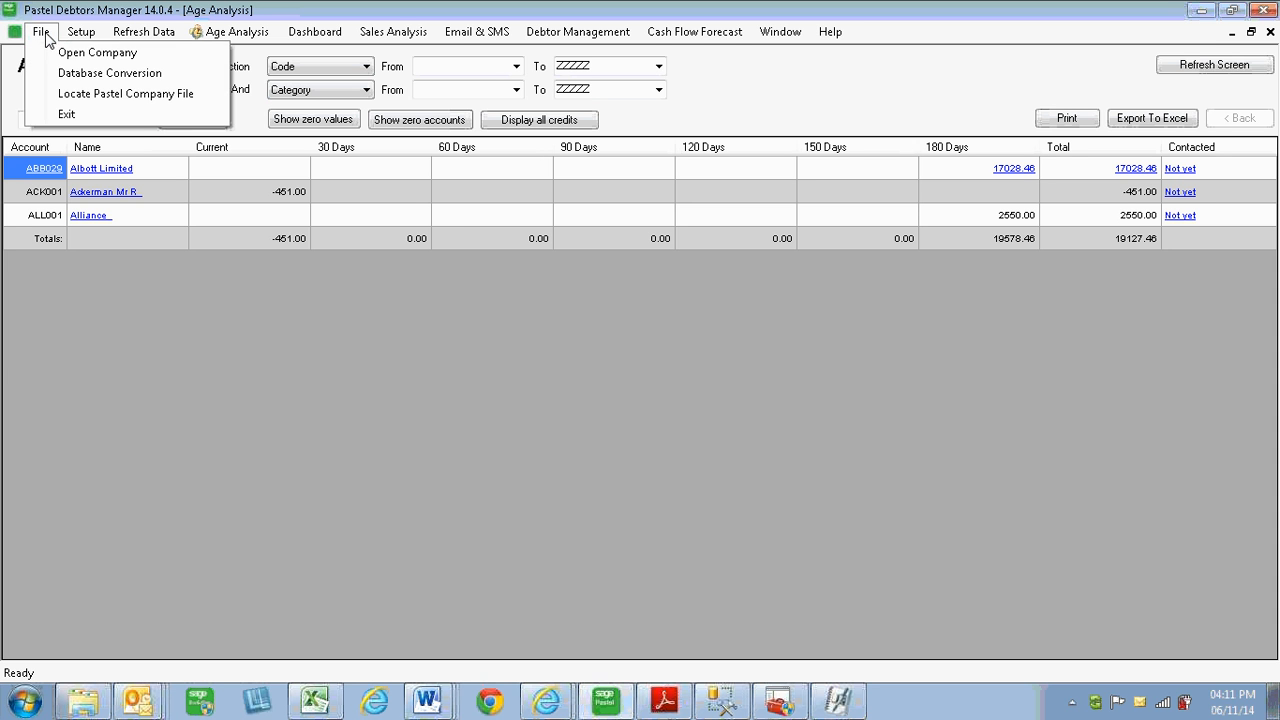
click(95, 52)
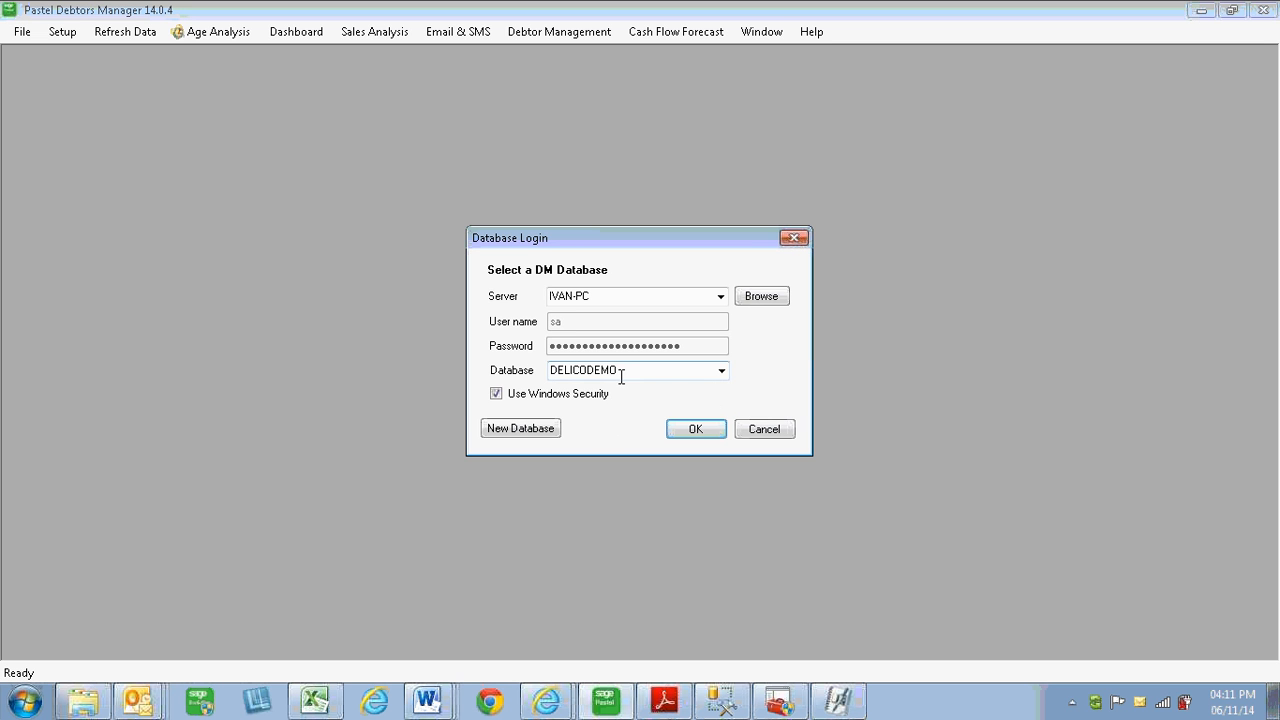
click(722, 372)
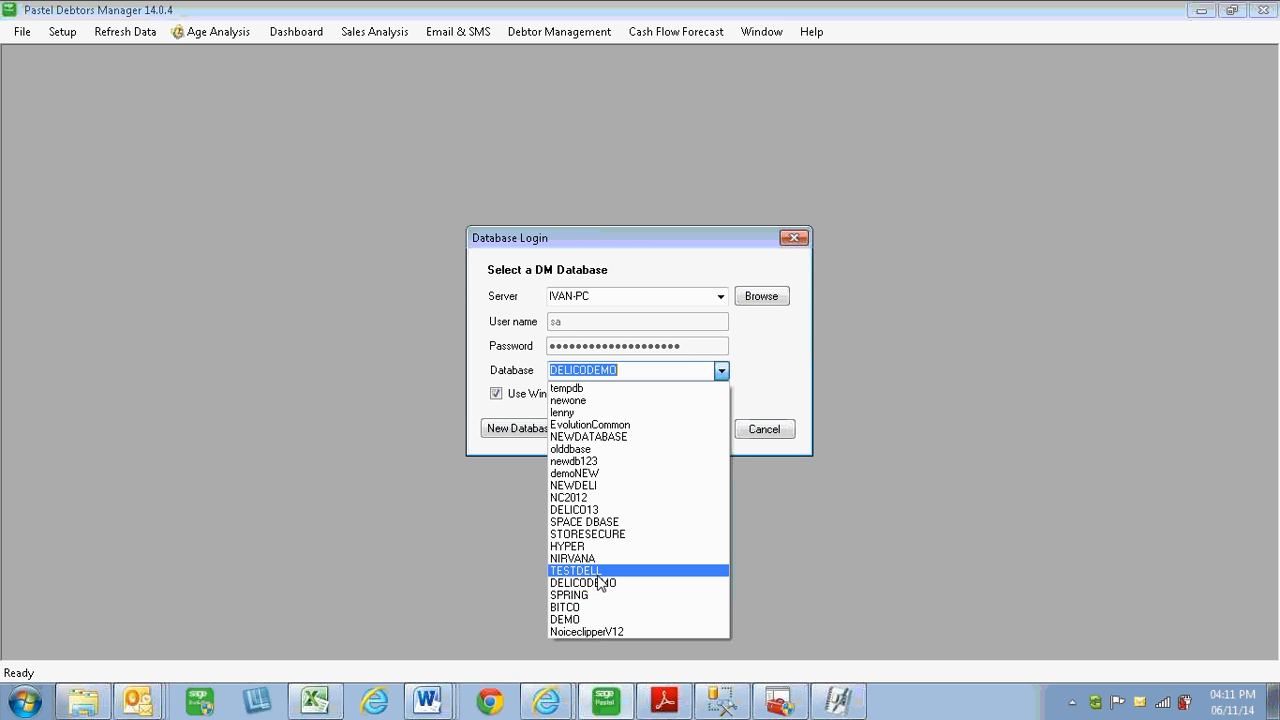
click(651, 459)
click(695, 430)
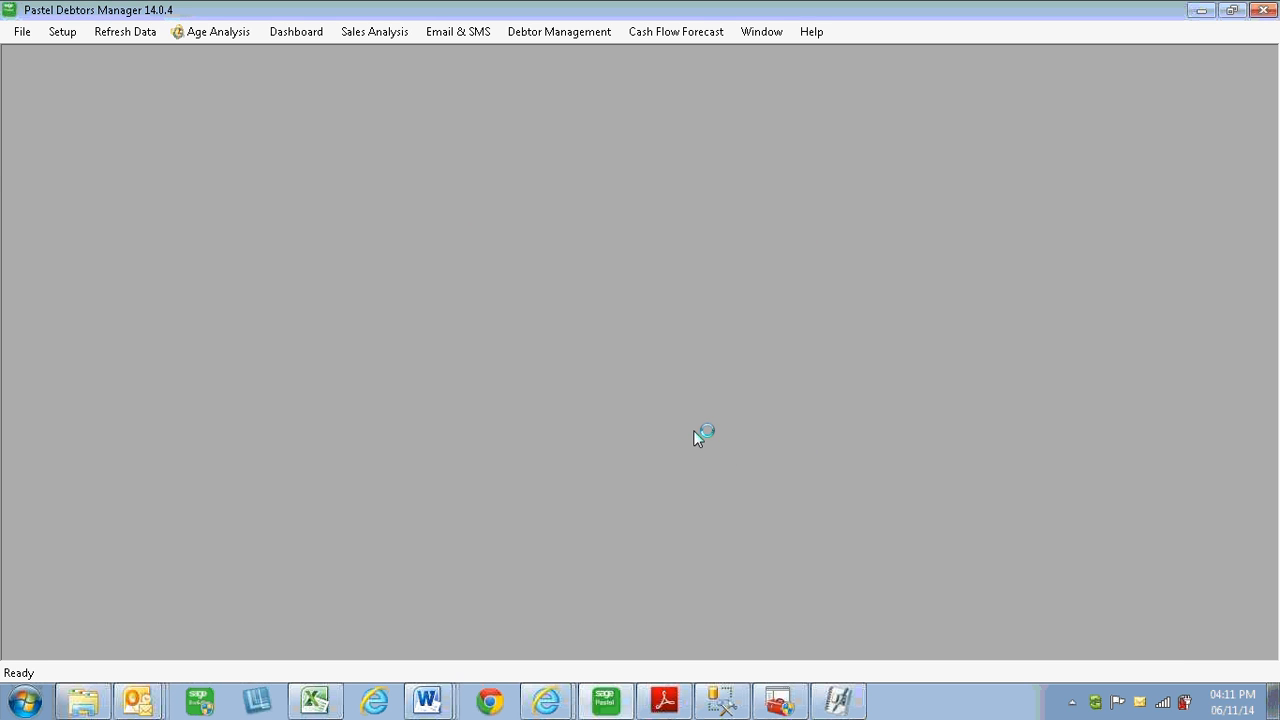
click(42, 32)
click(60, 50)
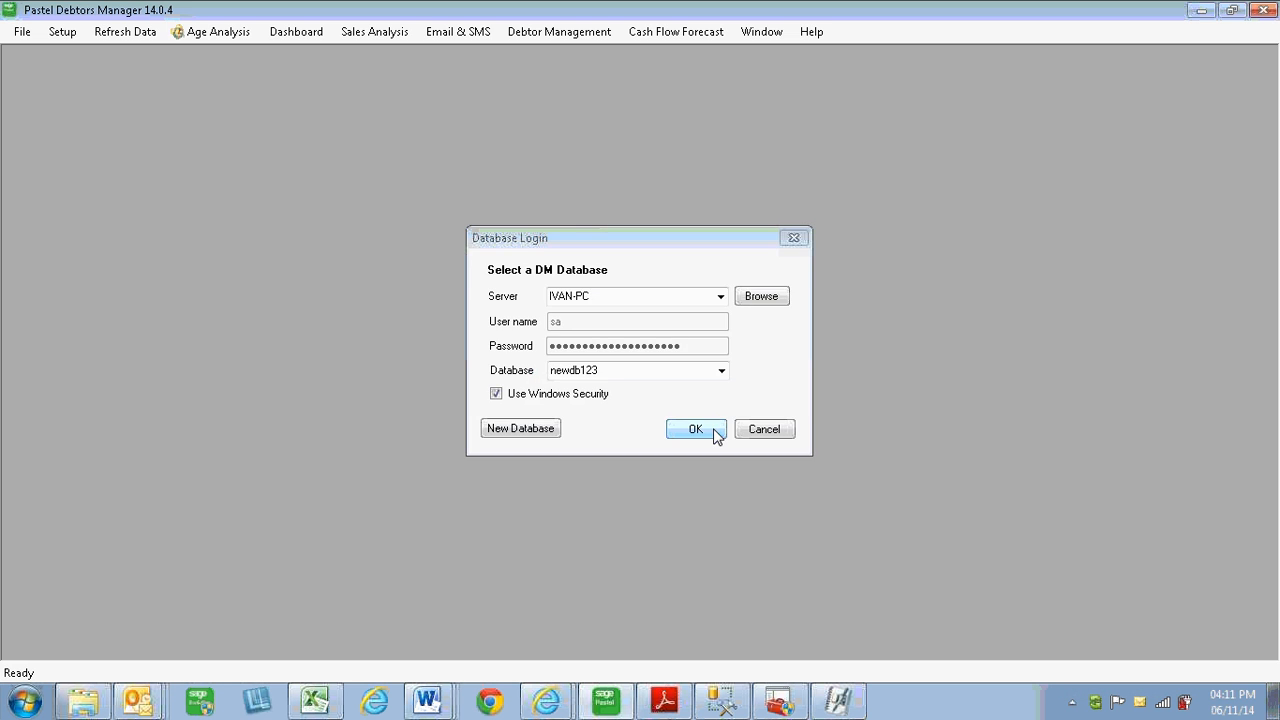
click(711, 432)
- Review the located Pastel company file path and accept C:\Pastel14\_Demo
click(41, 32)
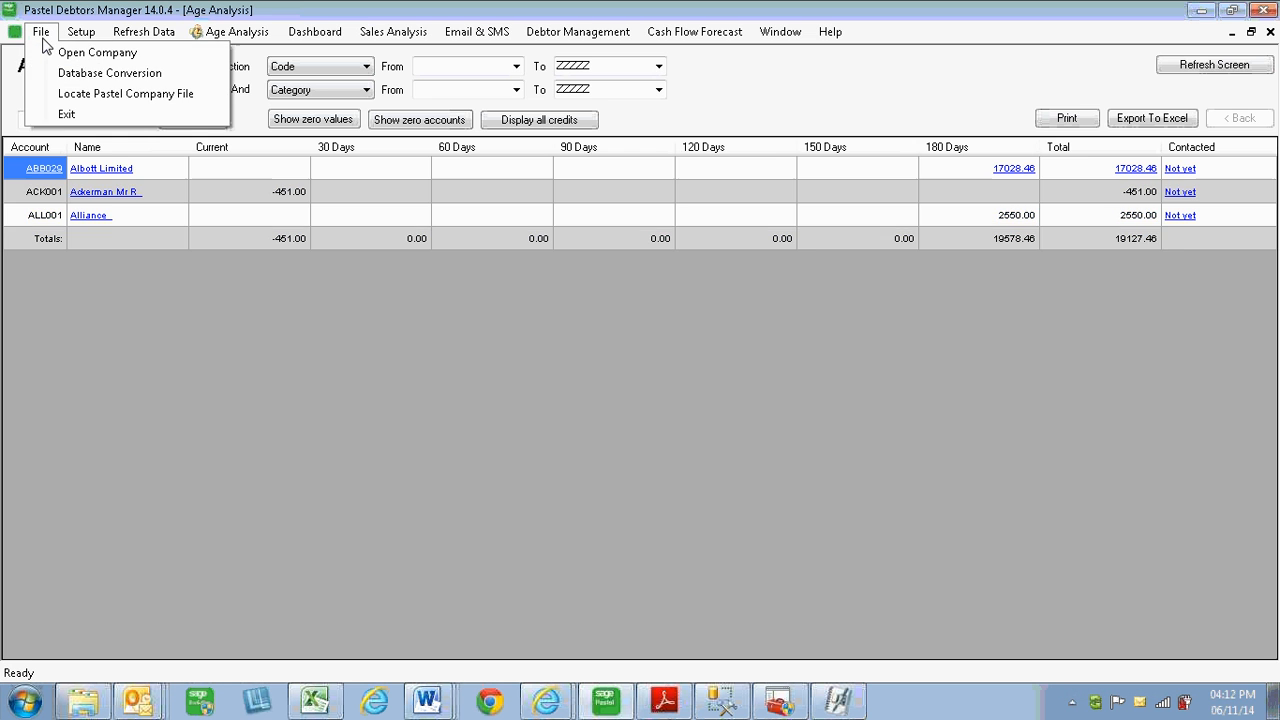
click(85, 94)
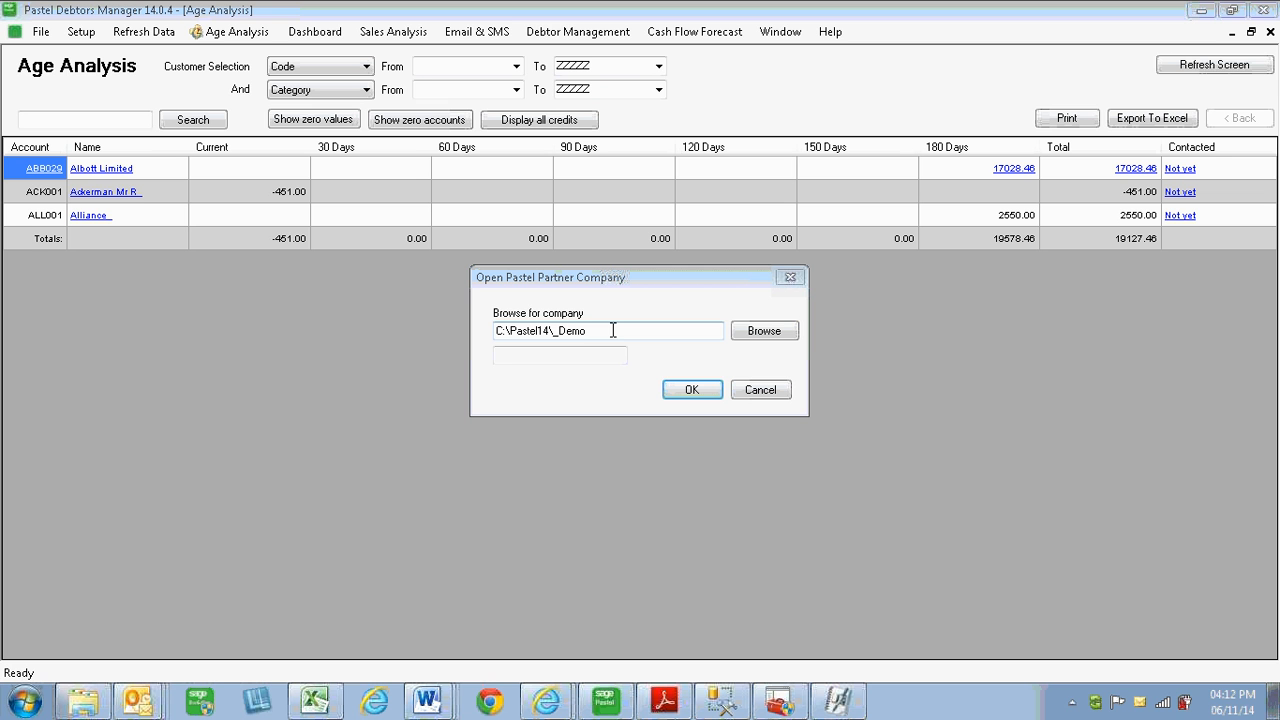
mouse_move(606, 706)
click(694, 396)
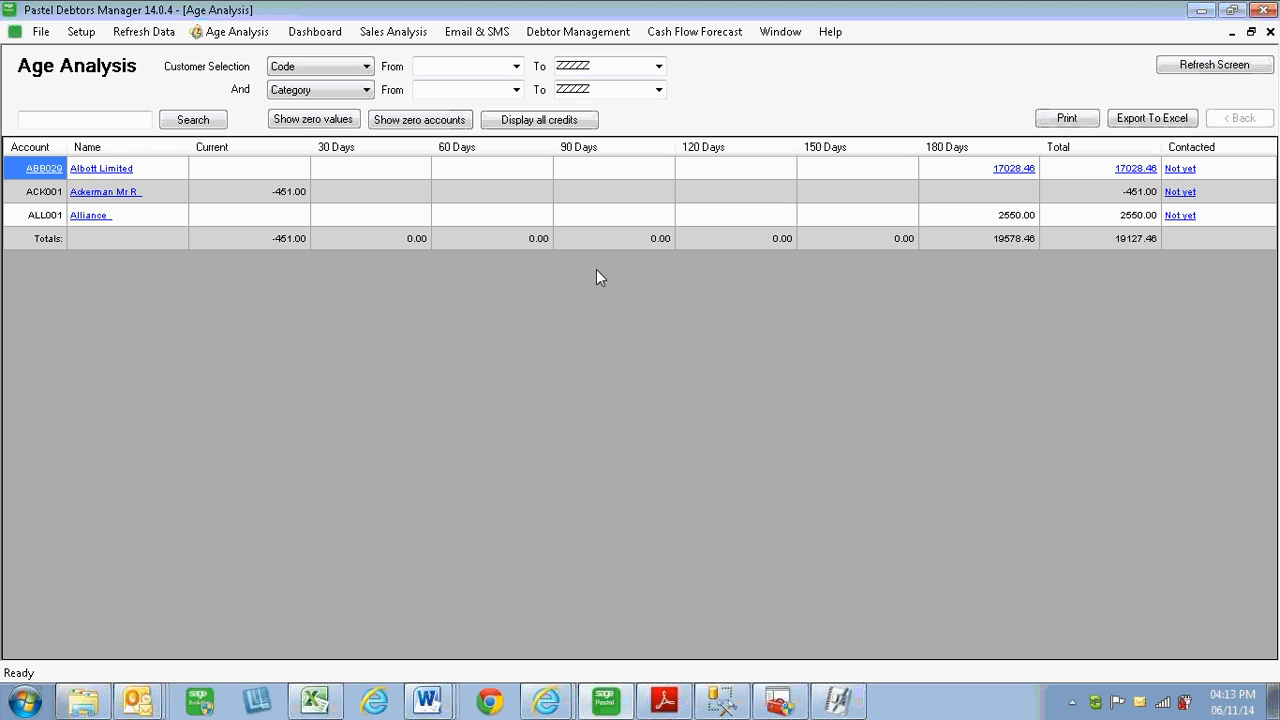
- Reopen the database login for newdb123, turn off Use Windows Security and select the server name
click(38, 33)
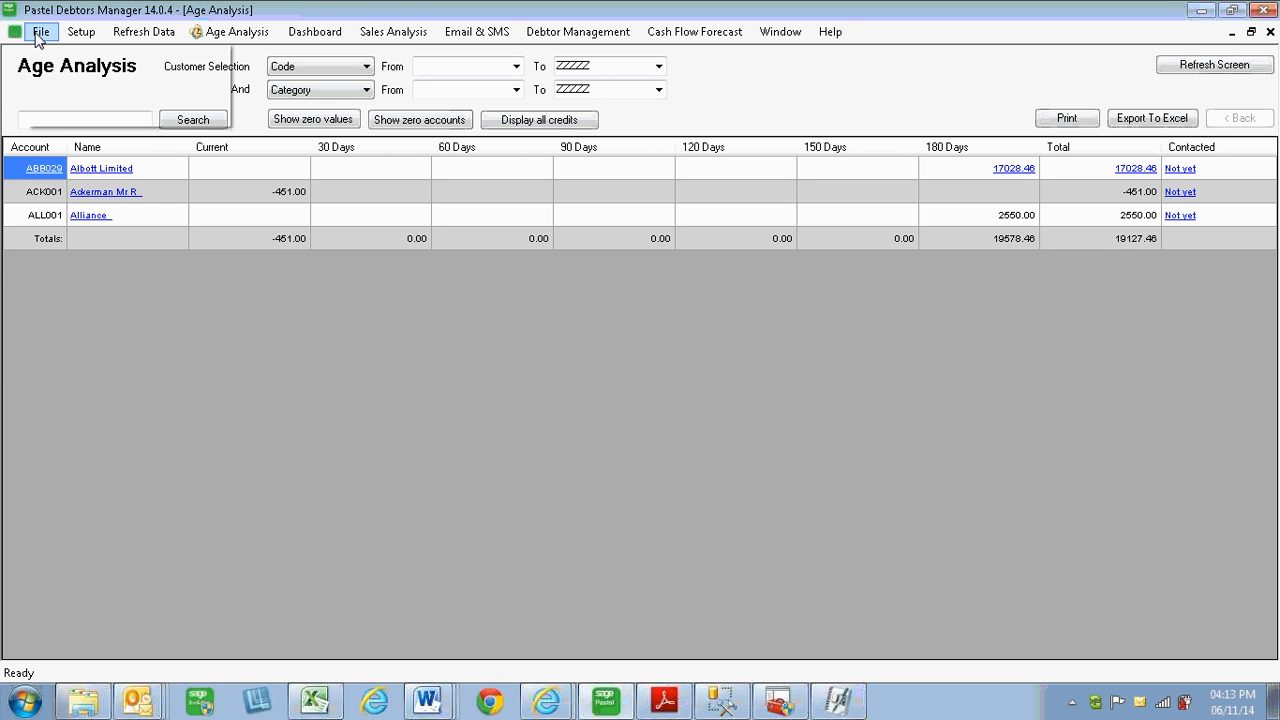
click(66, 54)
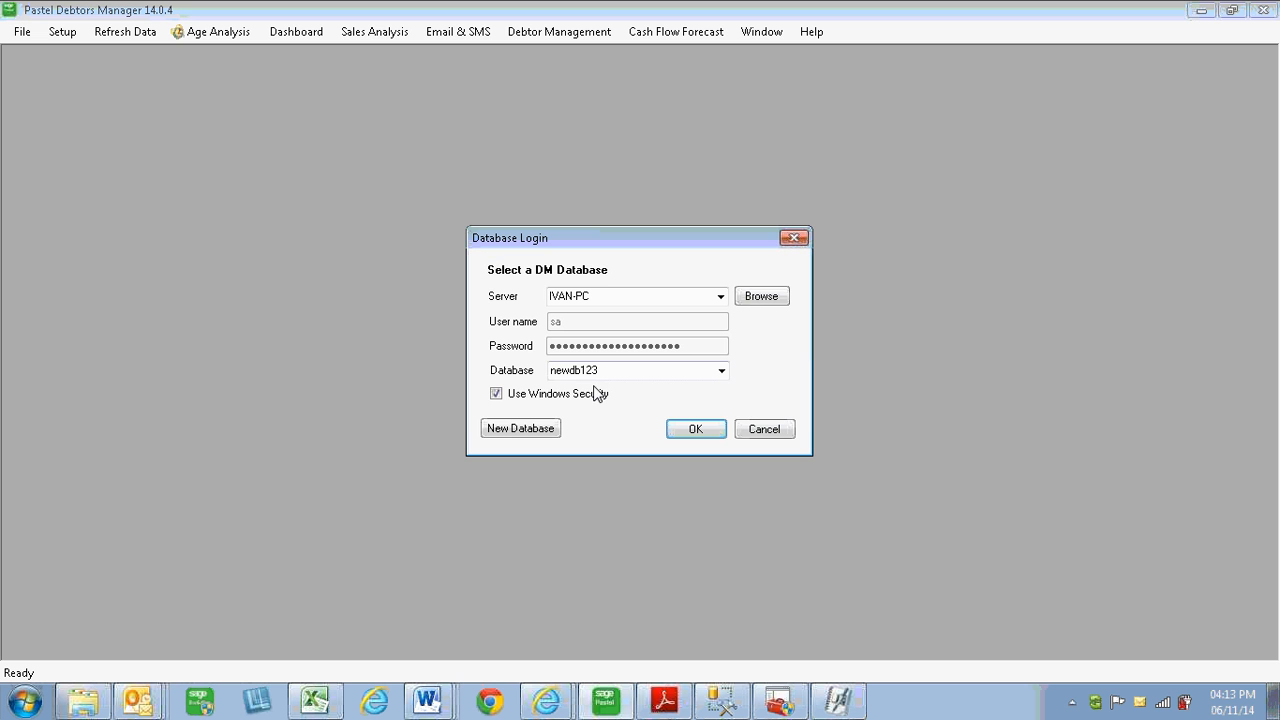
click(497, 395)
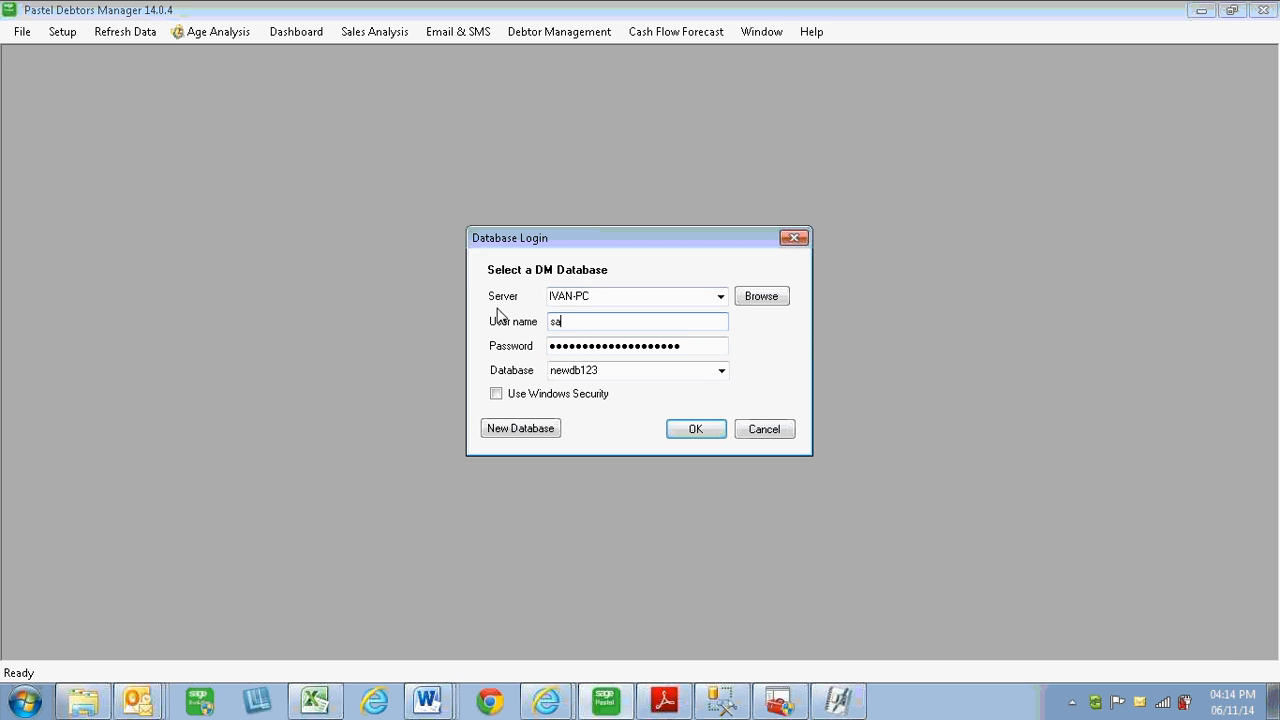
mouse_move(566, 297)
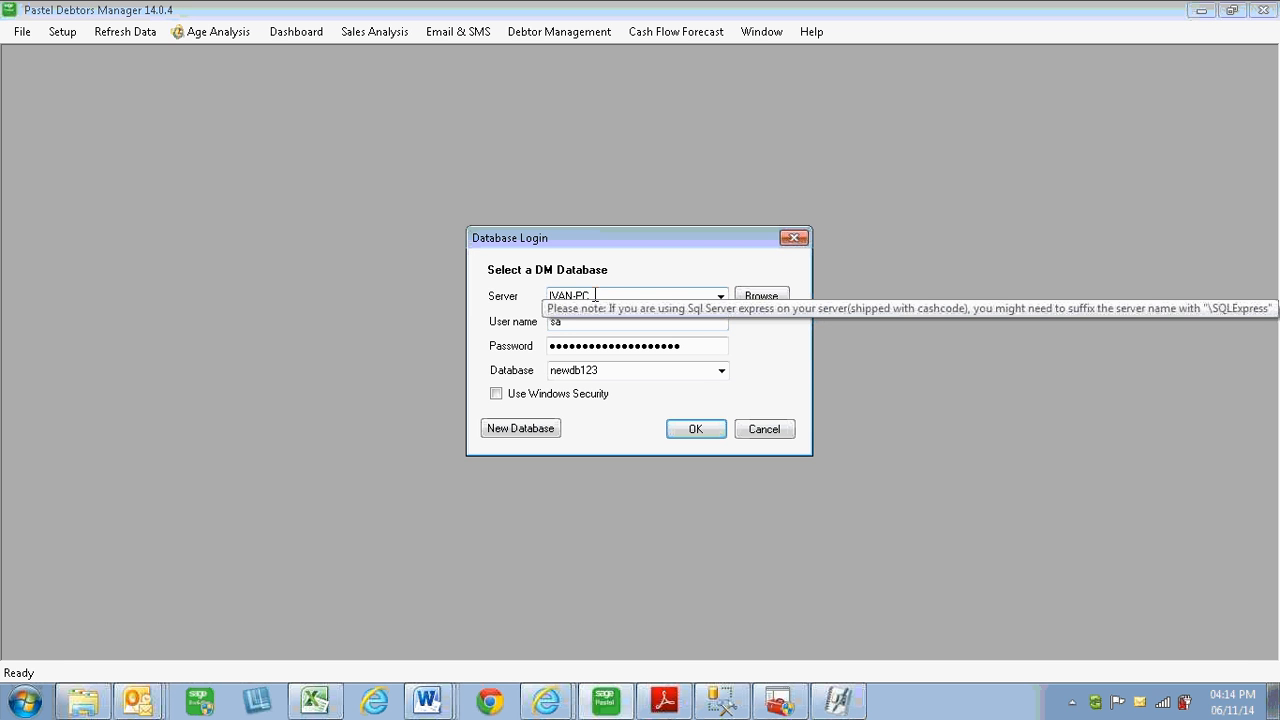
click(596, 296)
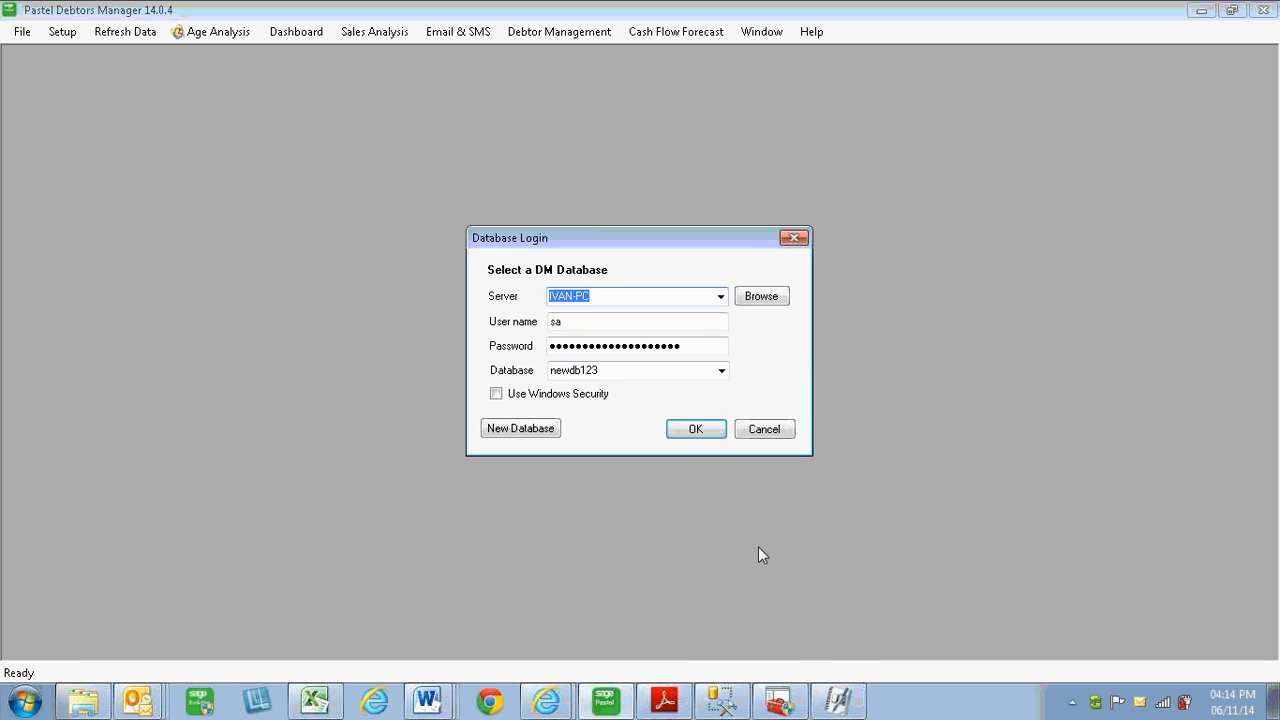
- Browse the installed programs to the Configuration Tools of Microsoft SQL Server 2008 R2, then close the list
mouse_move(726, 706)
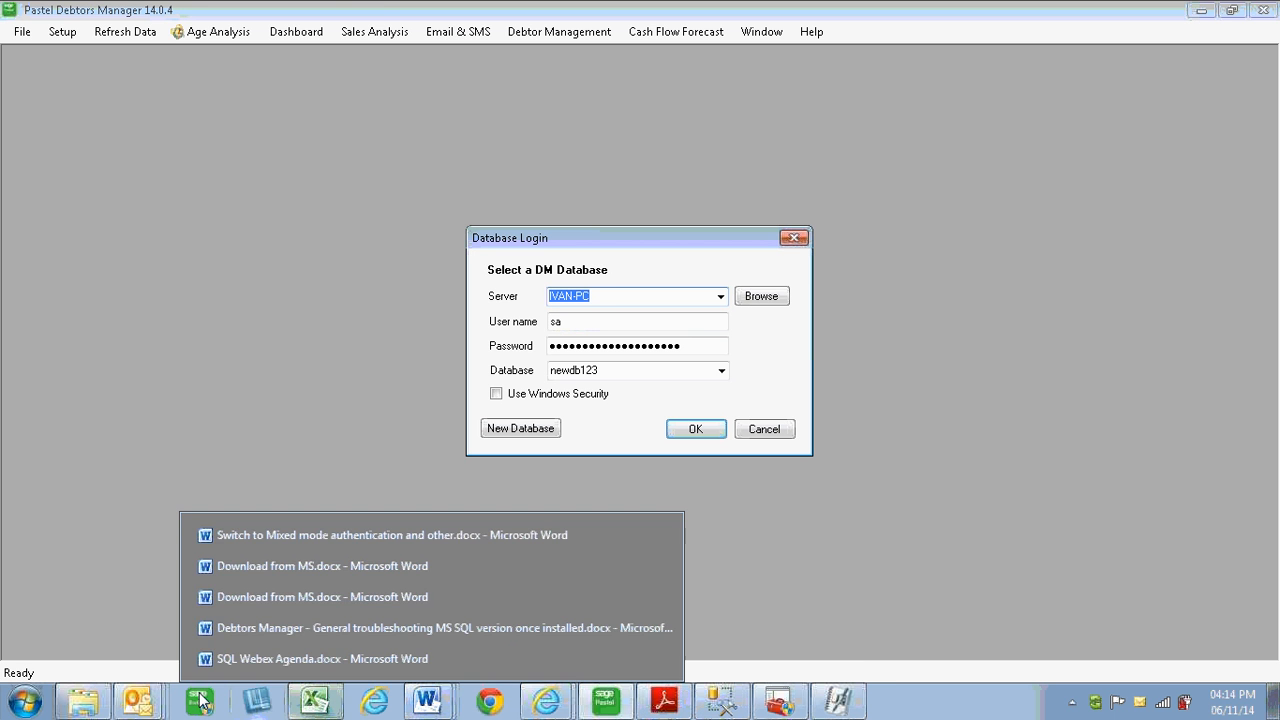
click(30, 702)
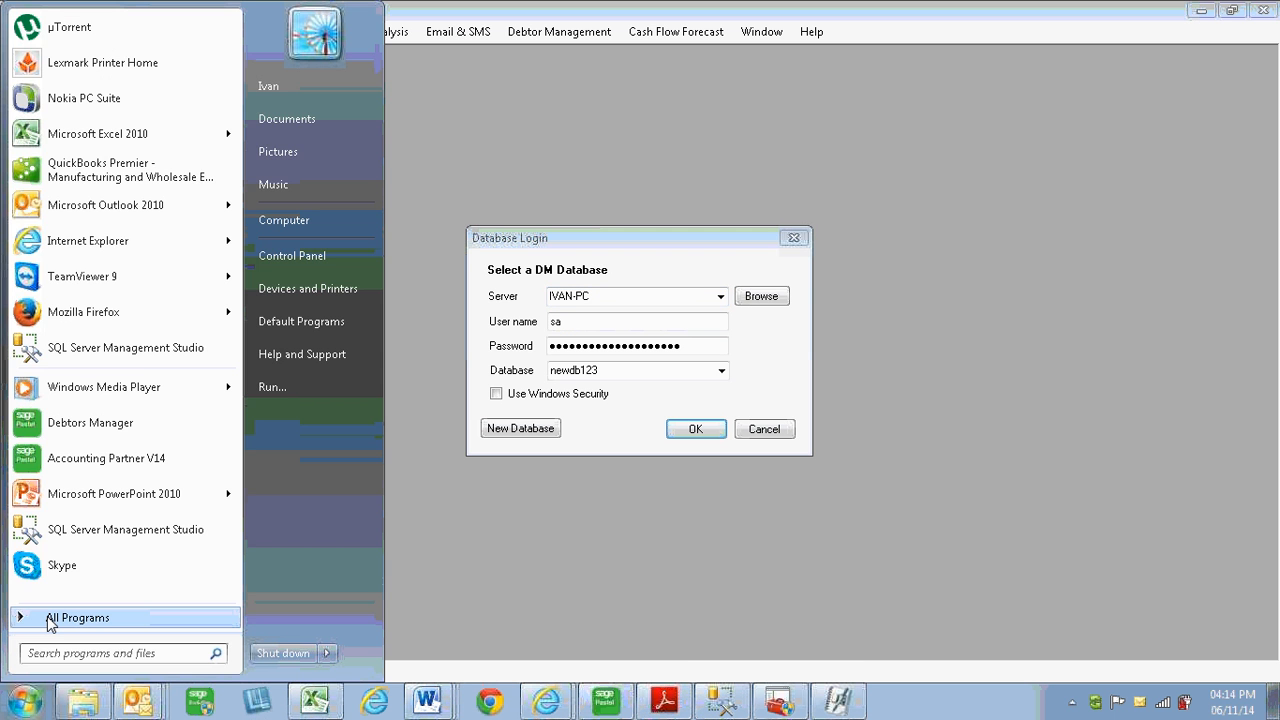
click(55, 617)
scroll(80, 505, down, 10)
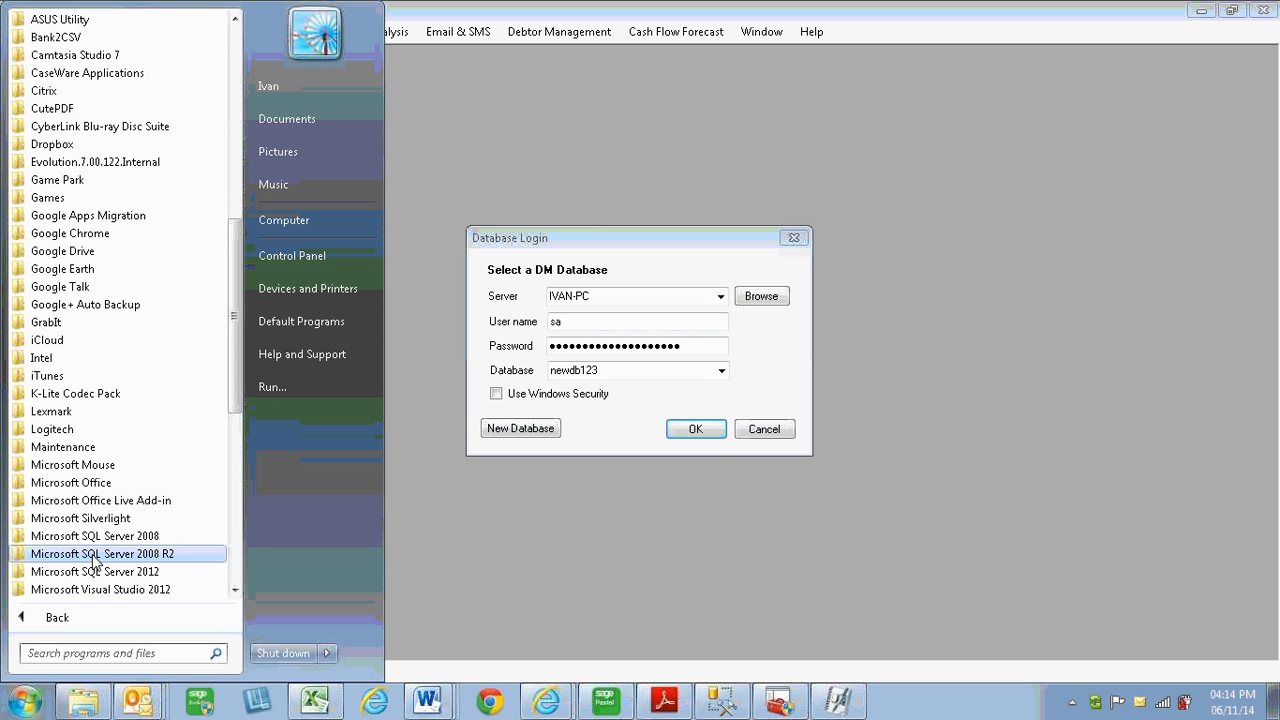
click(96, 554)
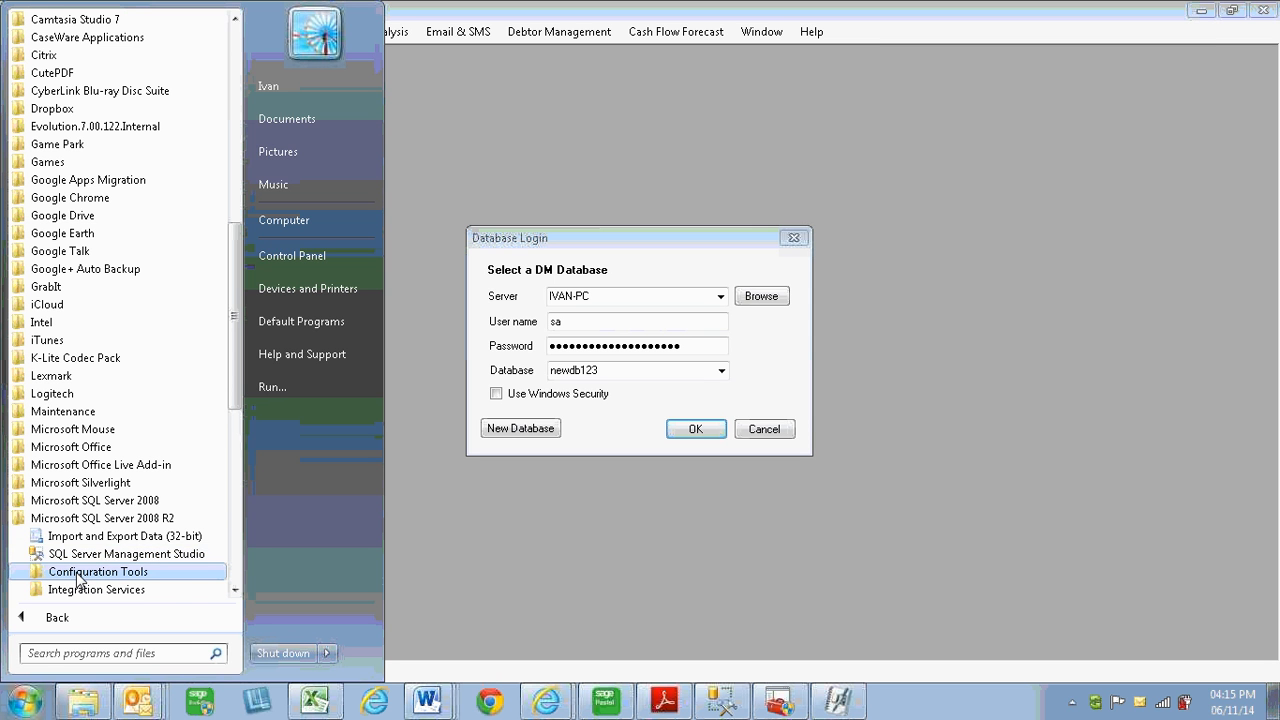
click(80, 572)
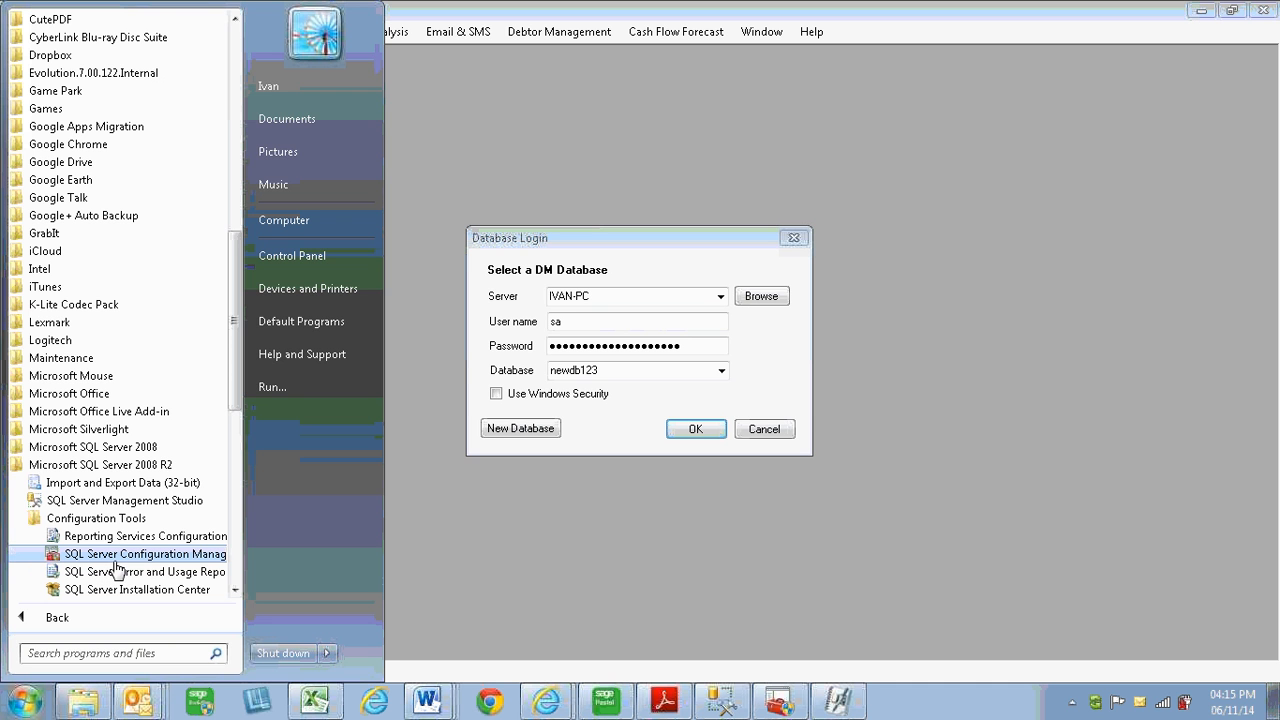
click(560, 590)
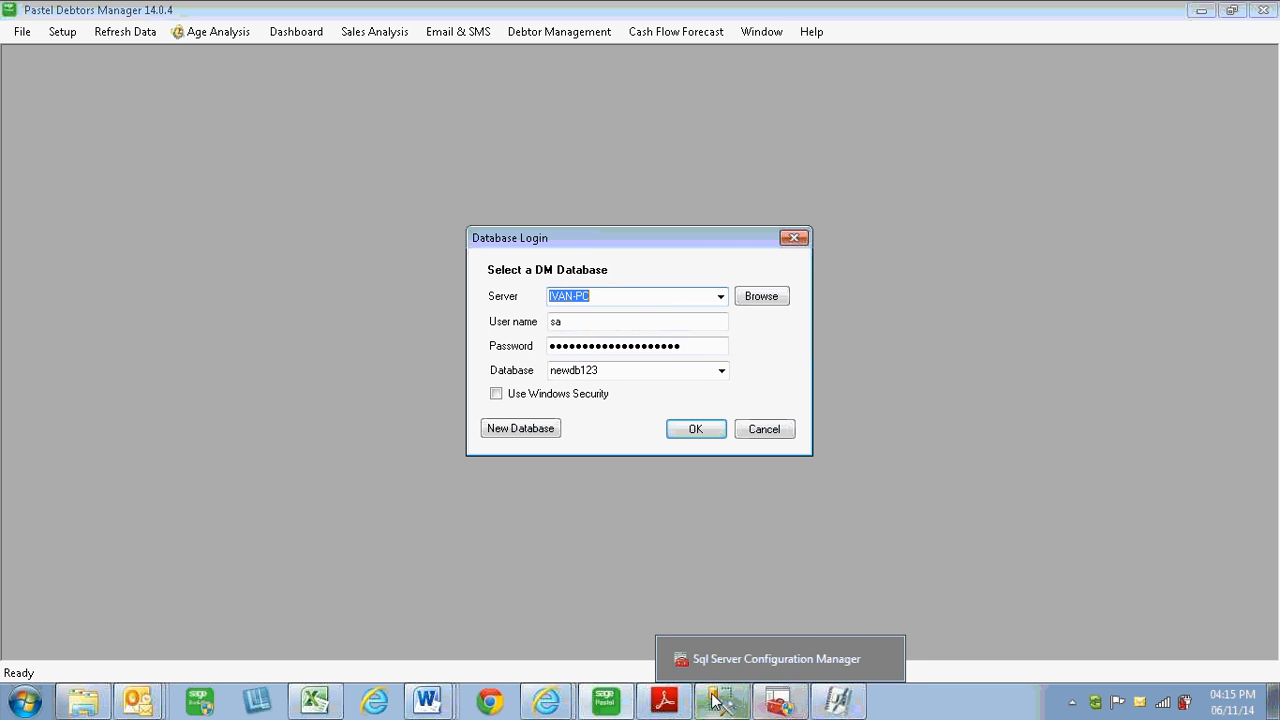
- Switch to SQL Server Management Studio, collapse both server trees and list the databases on the default server instance
click(720, 663)
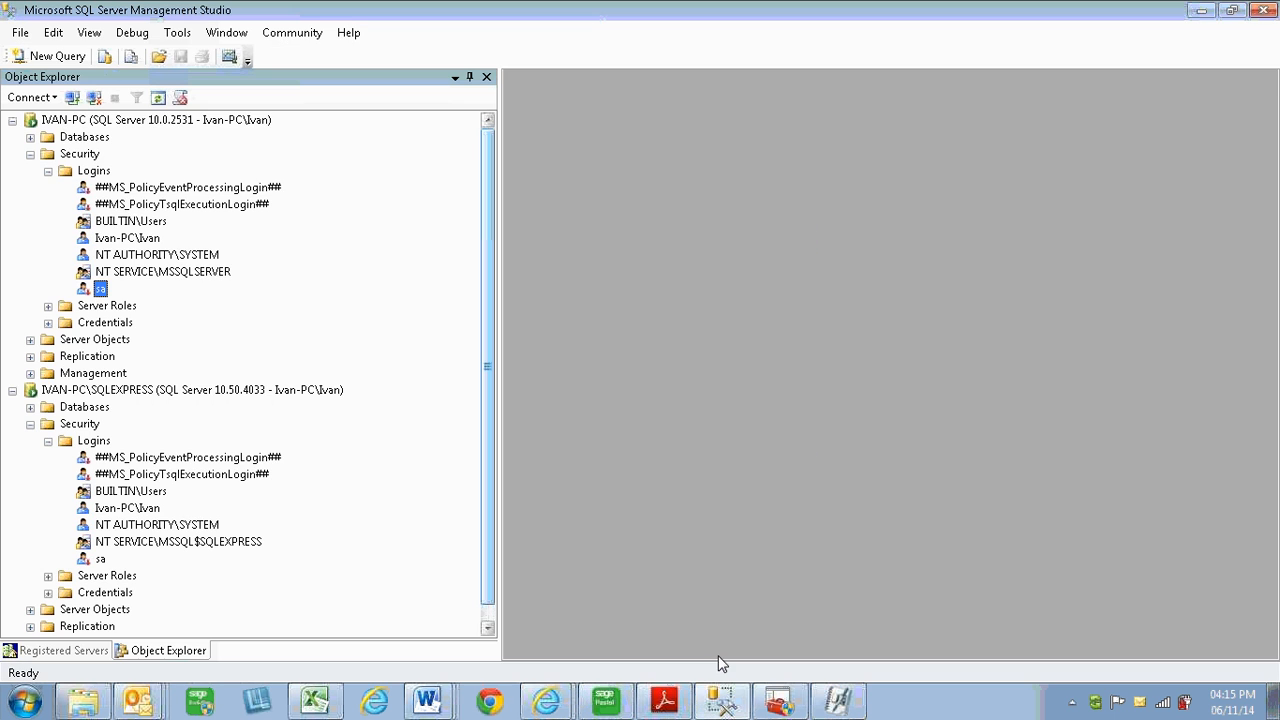
click(12, 120)
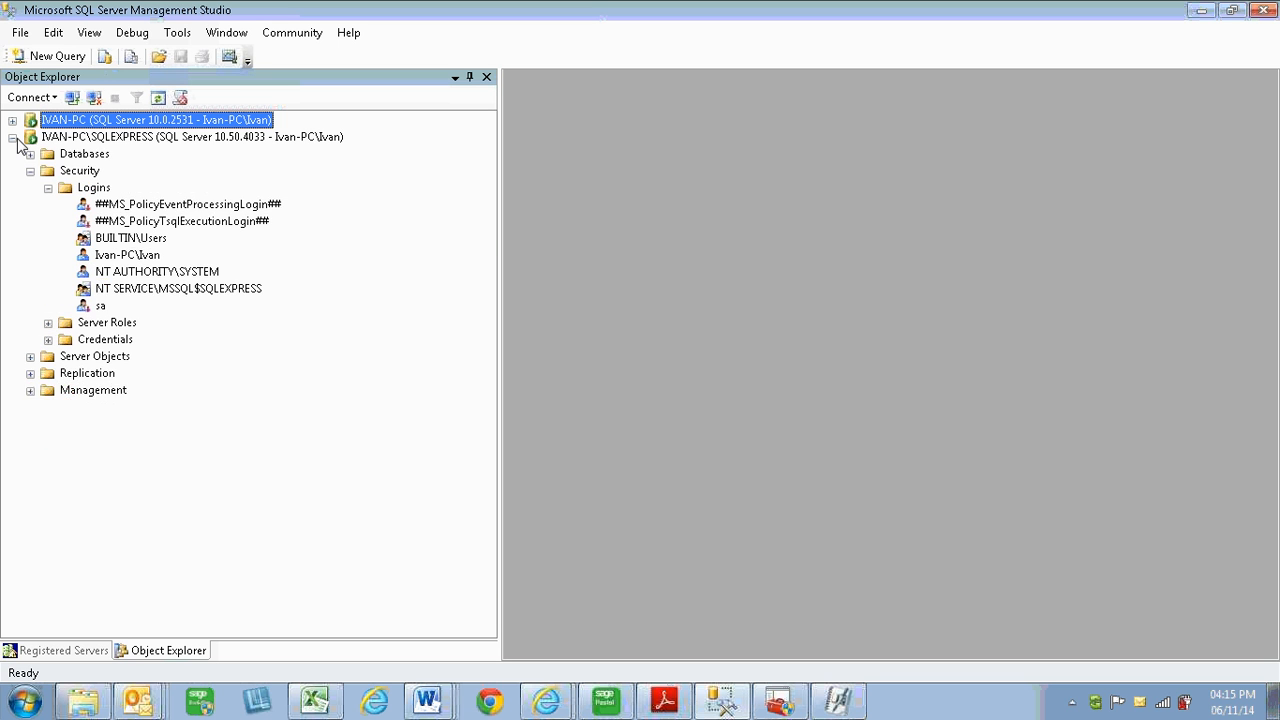
click(12, 137)
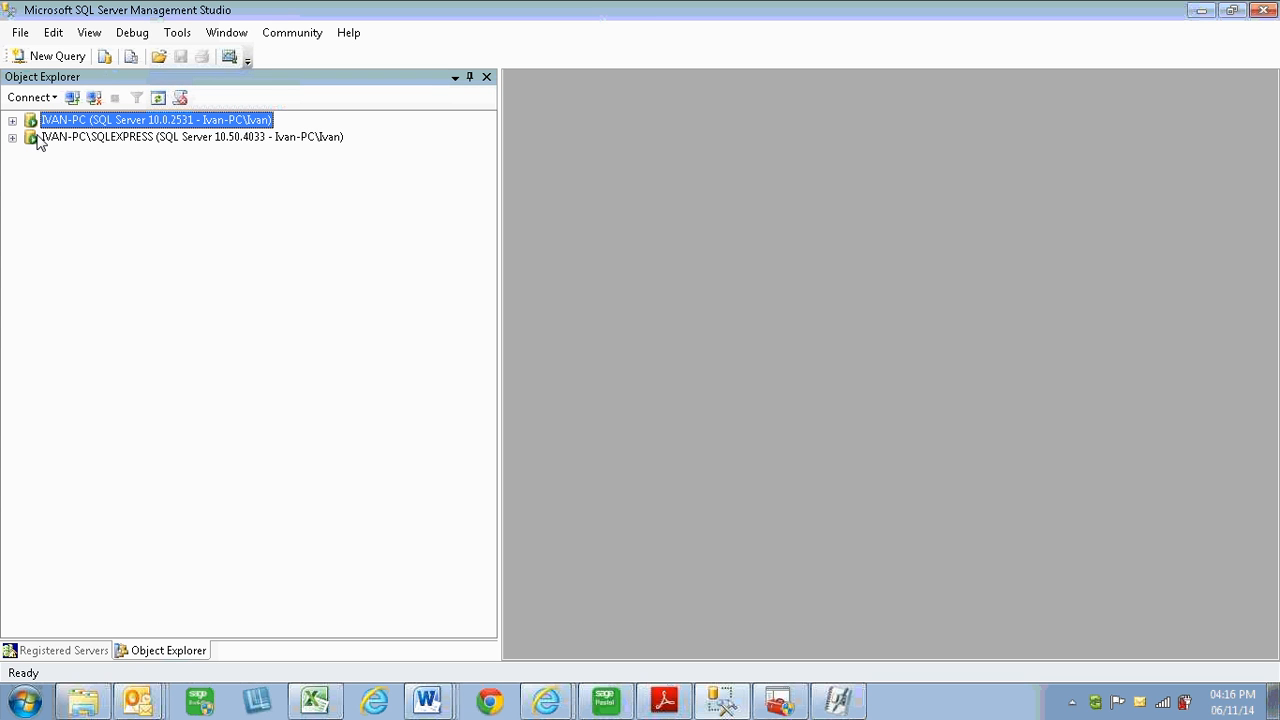
click(12, 120)
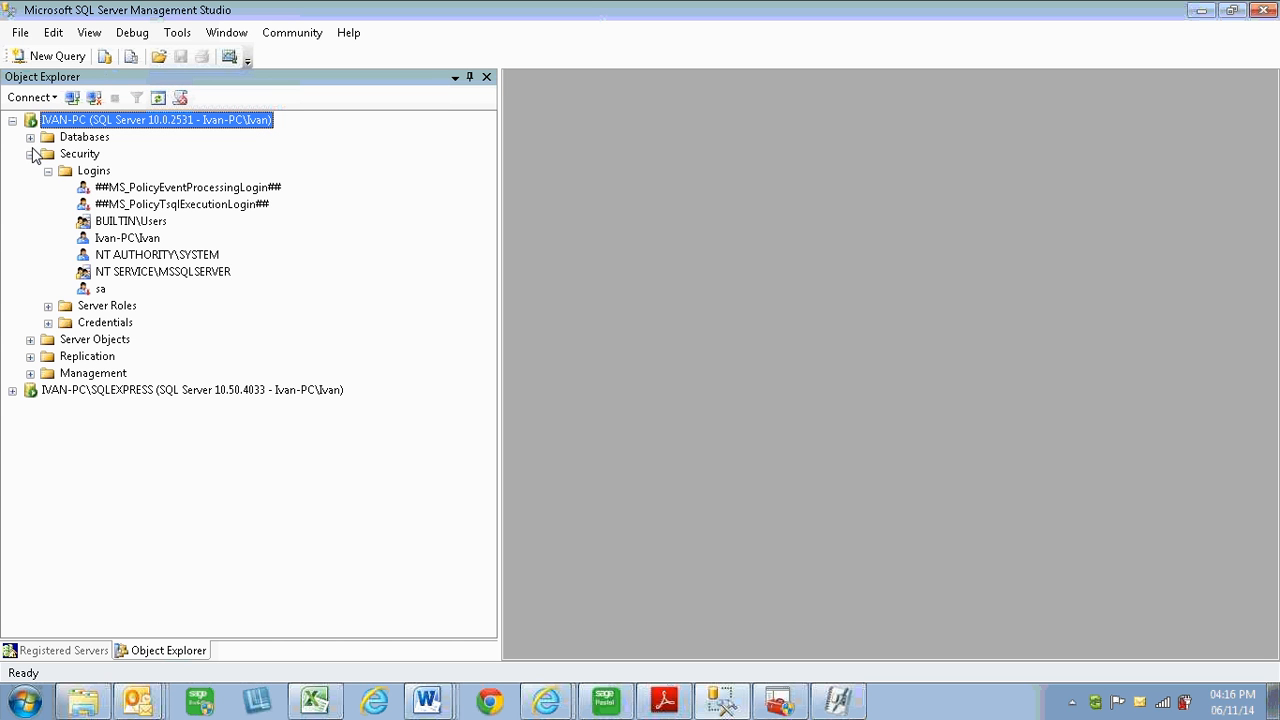
click(31, 154)
click(30, 137)
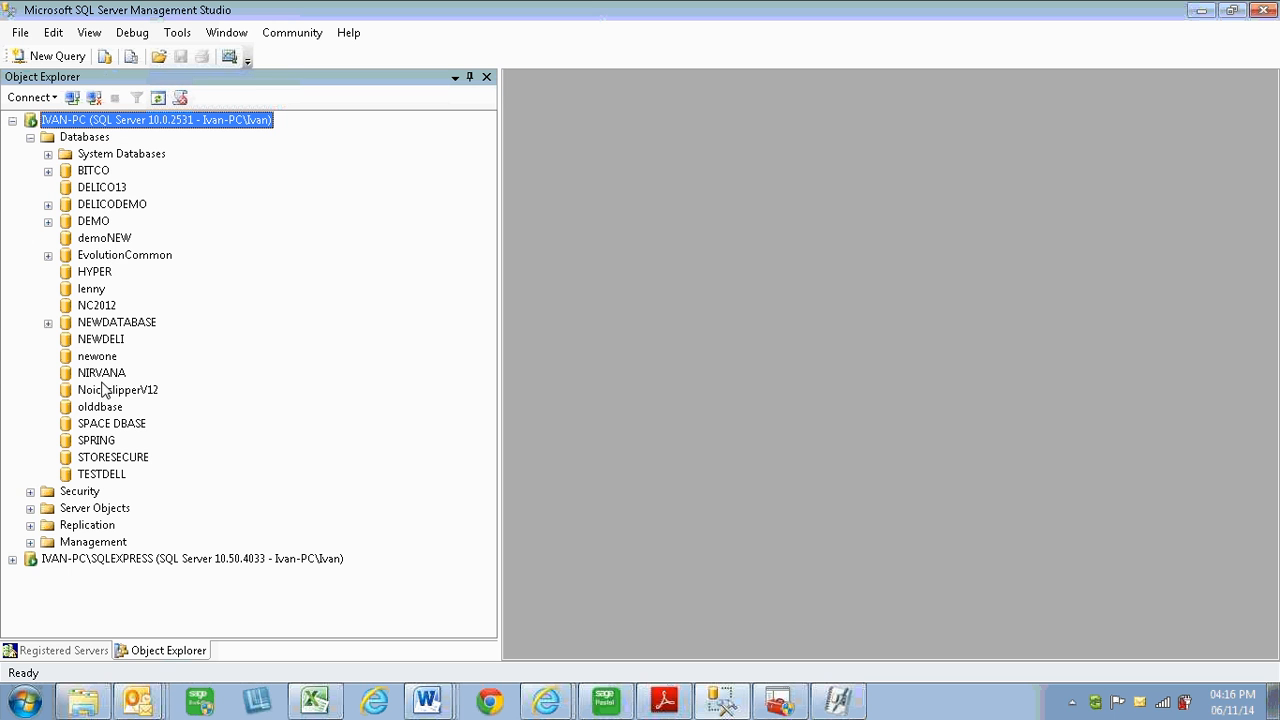
- List the databases on the SQLEXPRESS instance and compare them with those on the default instance
click(13, 560)
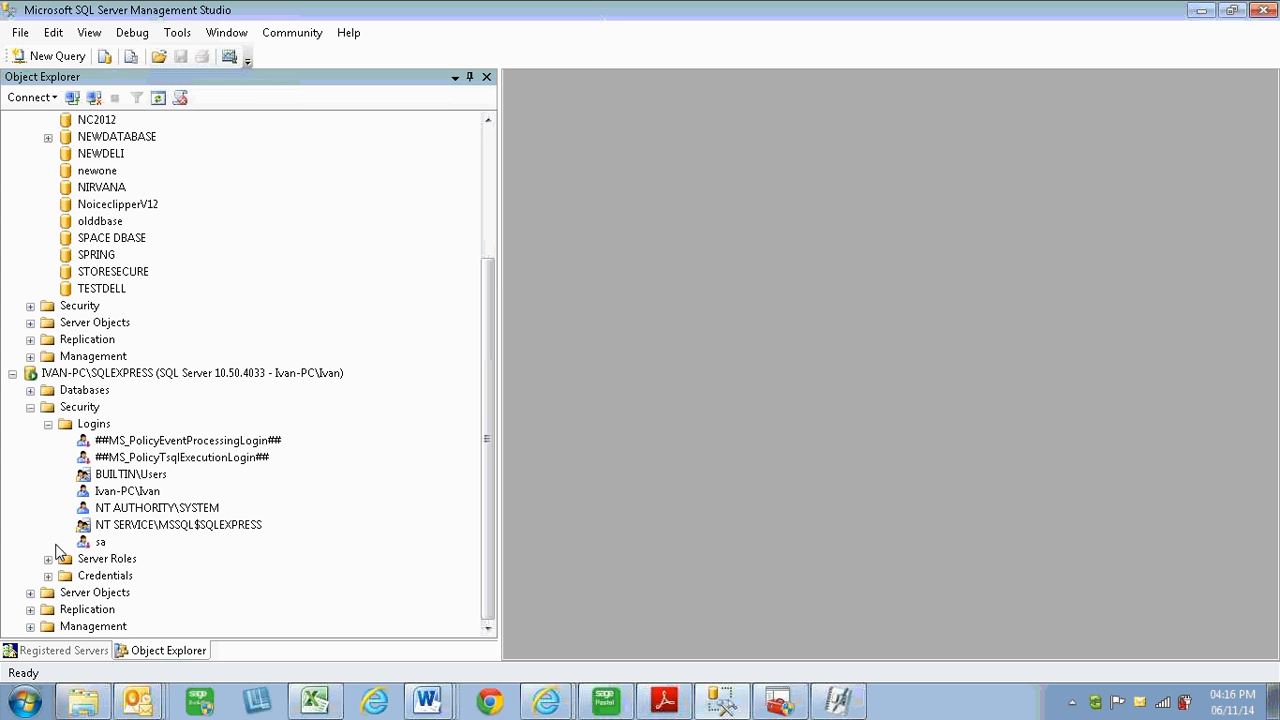
click(30, 391)
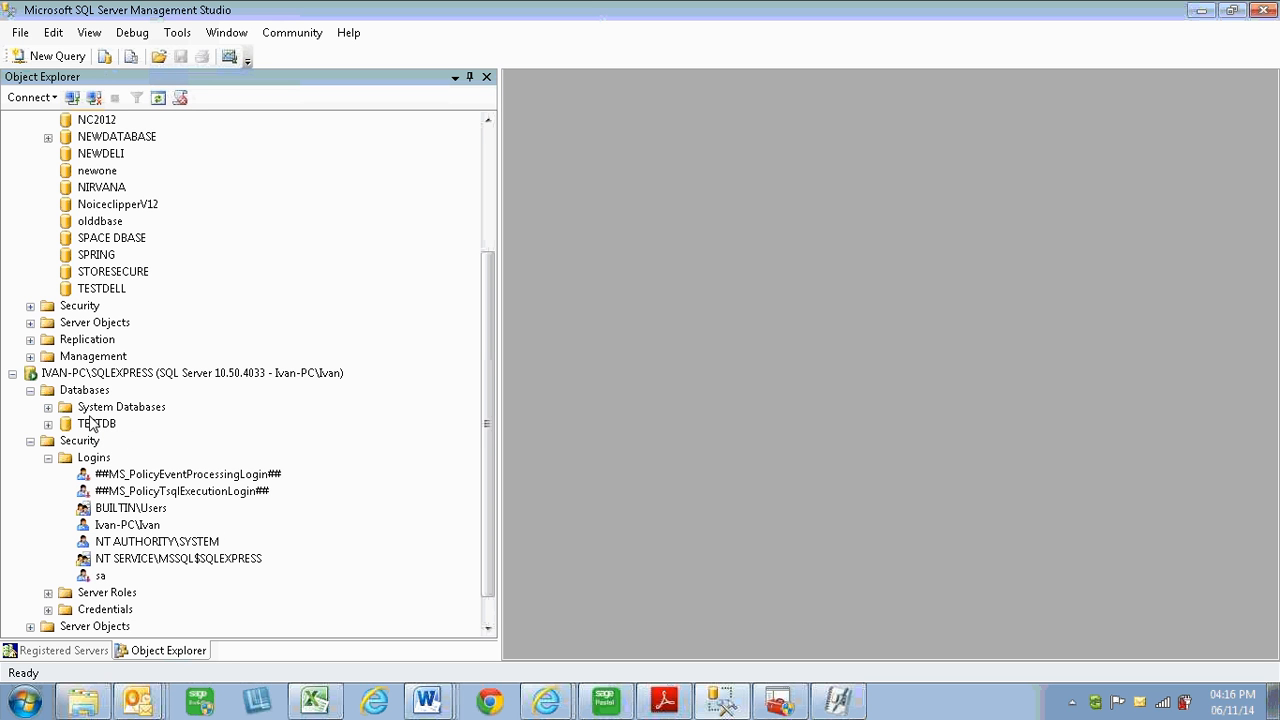
scroll(104, 240, up, 1)
scroll(104, 240, up, 2)
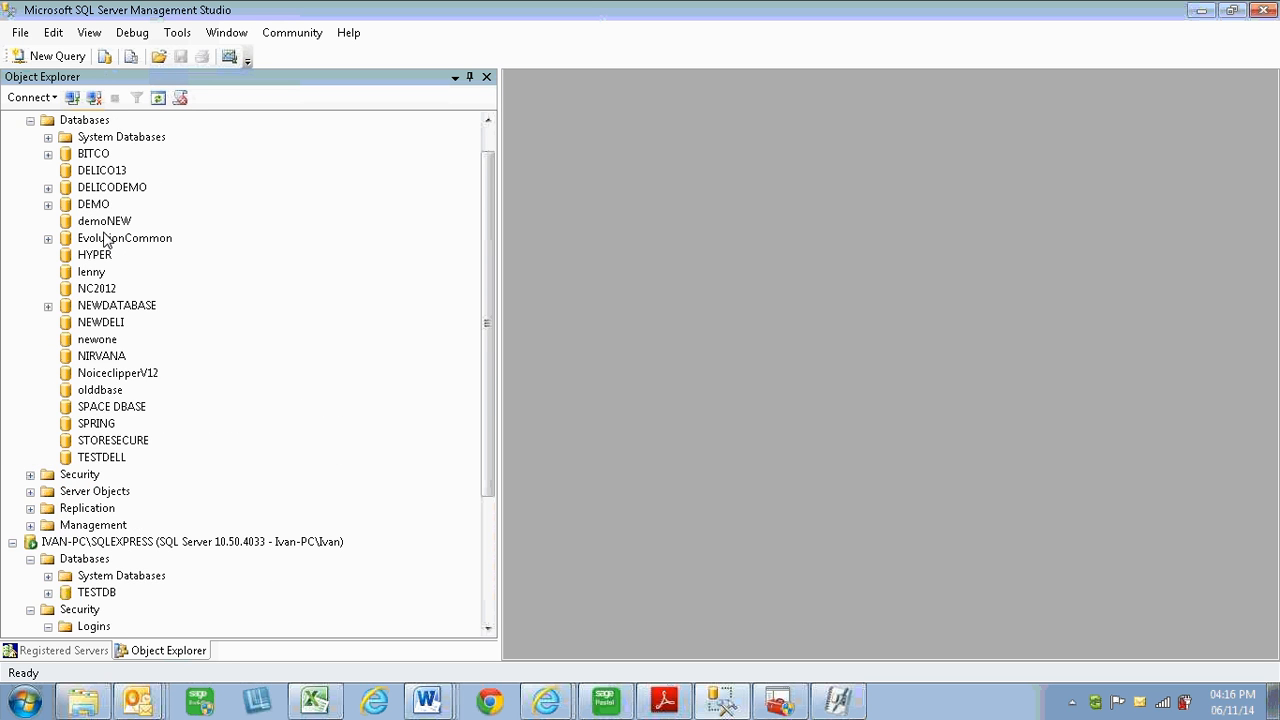
- Restart the MSSQLSERVER service of the default server instance, allowing the program to make changes to the computer
scroll(104, 240, up, 1)
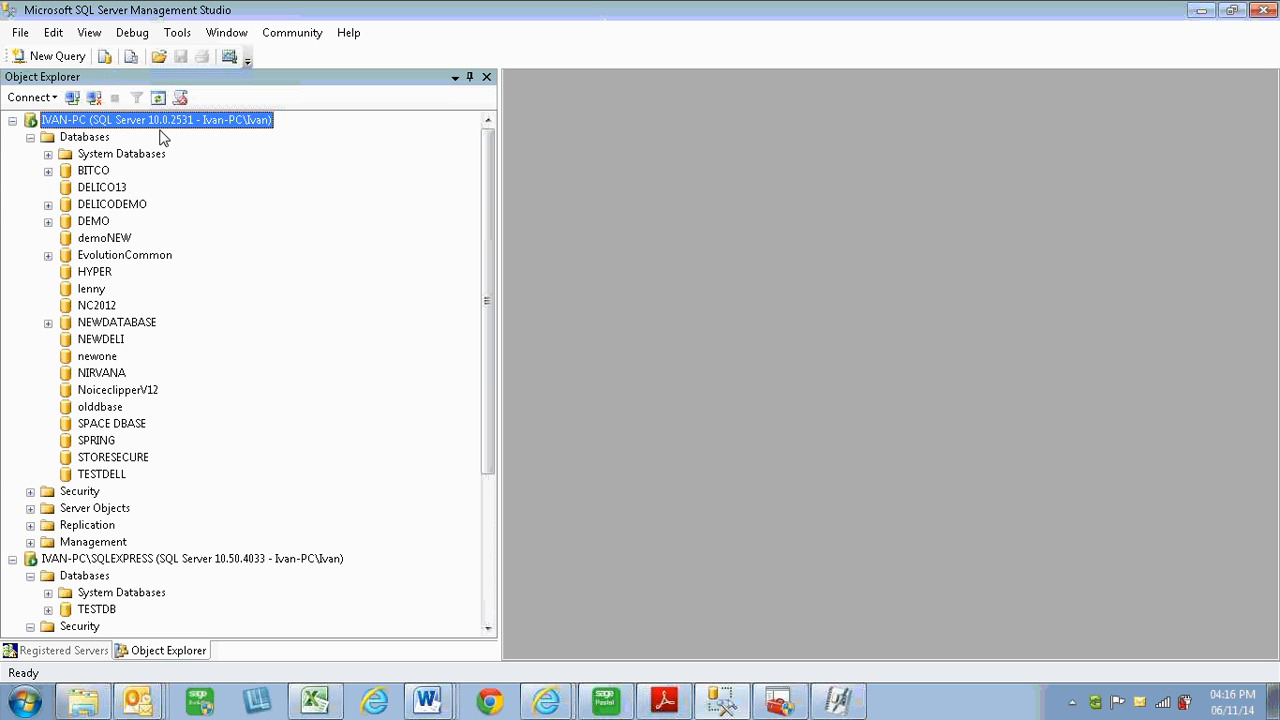
right_click(125, 122)
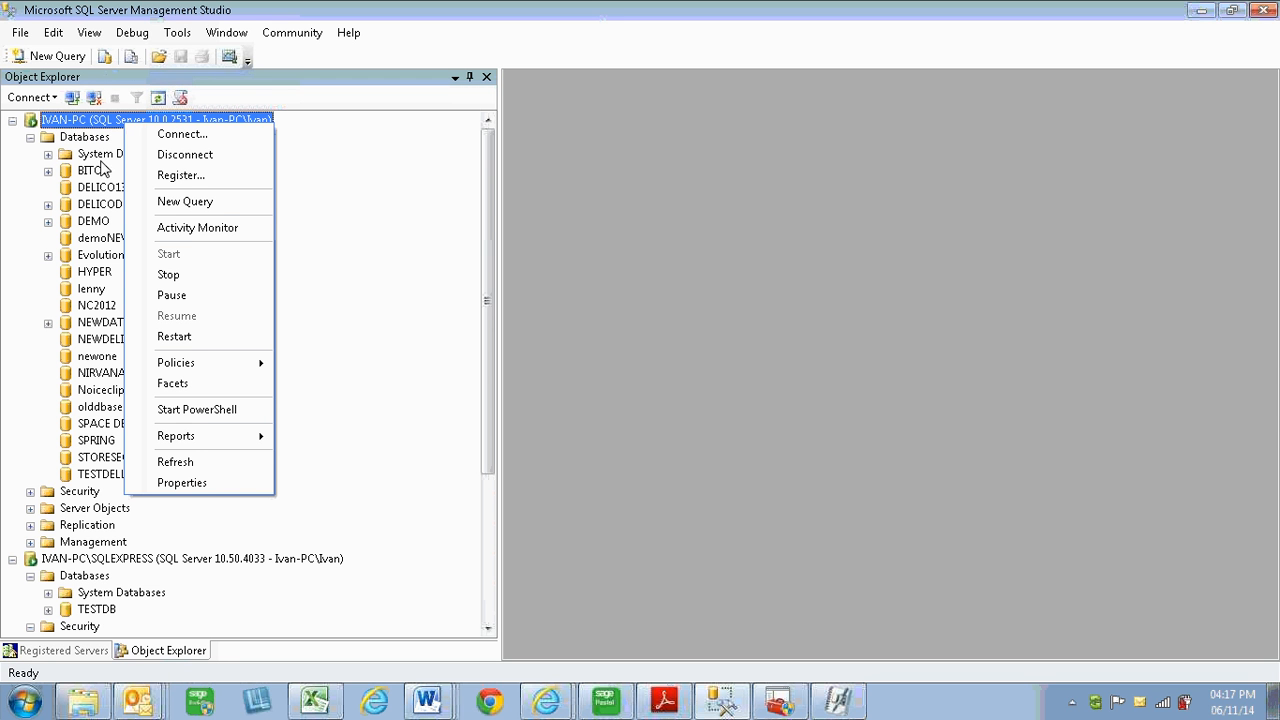
click(183, 341)
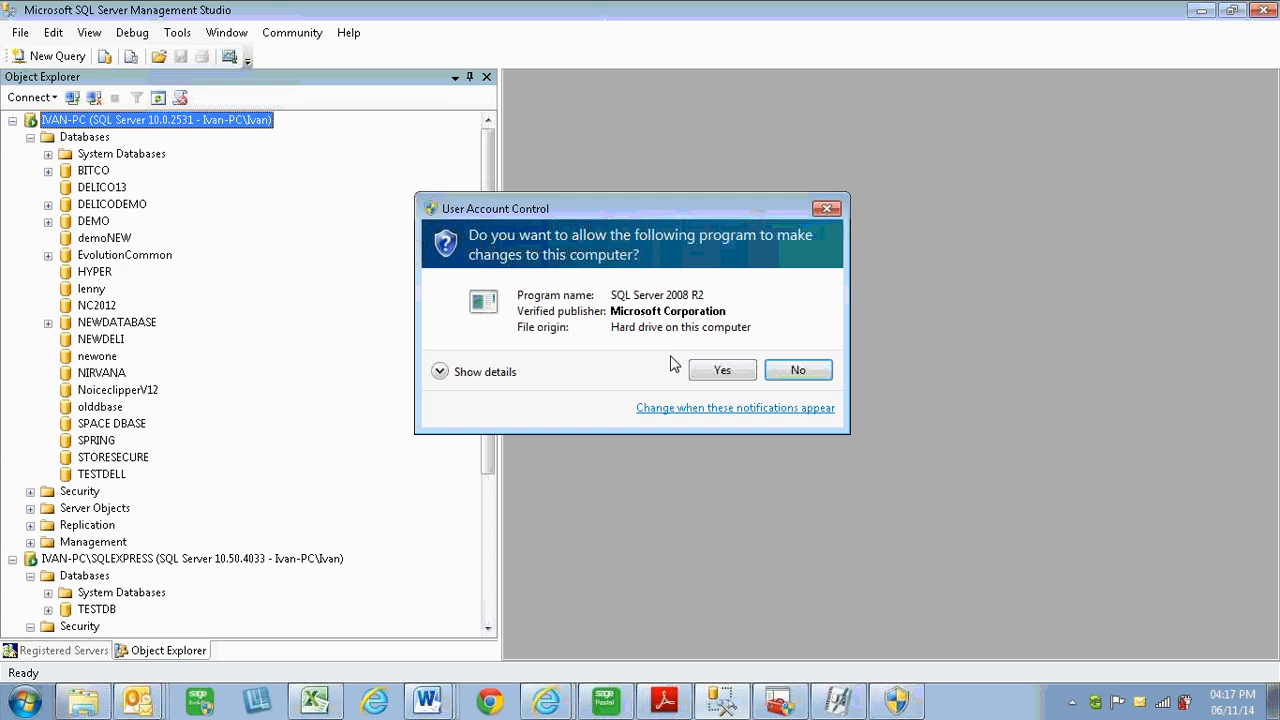
click(716, 374)
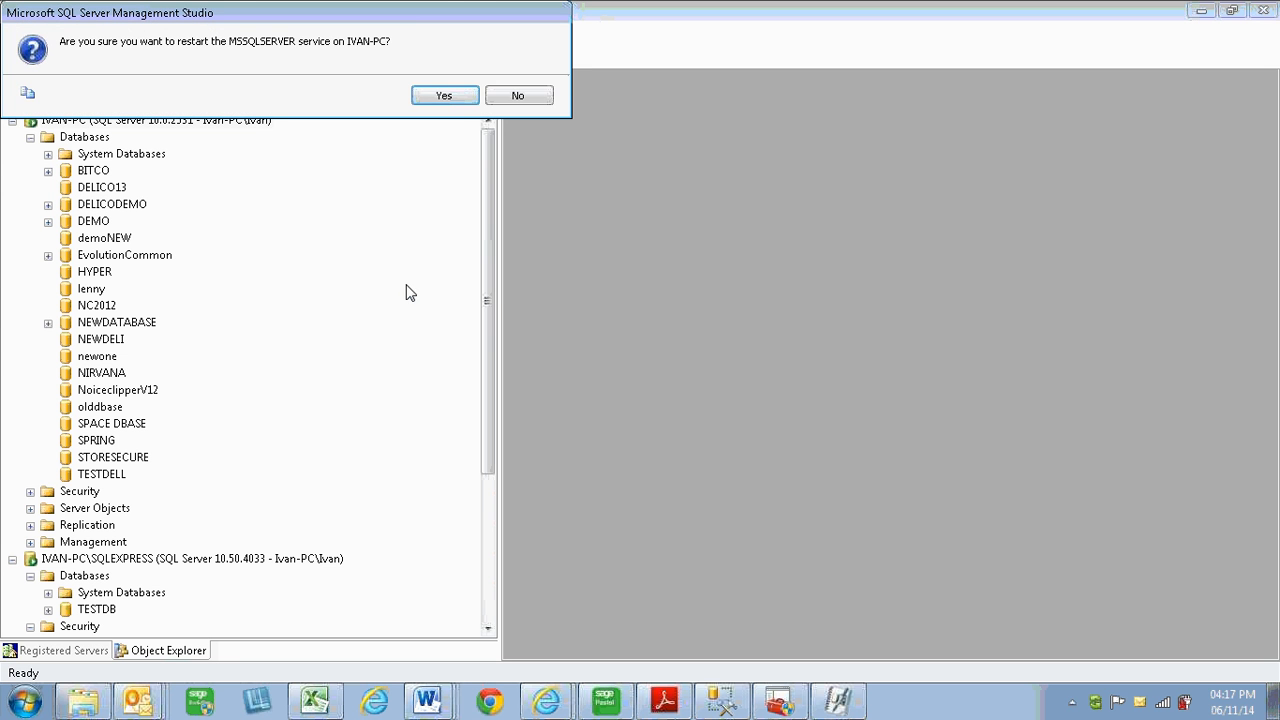
click(447, 99)
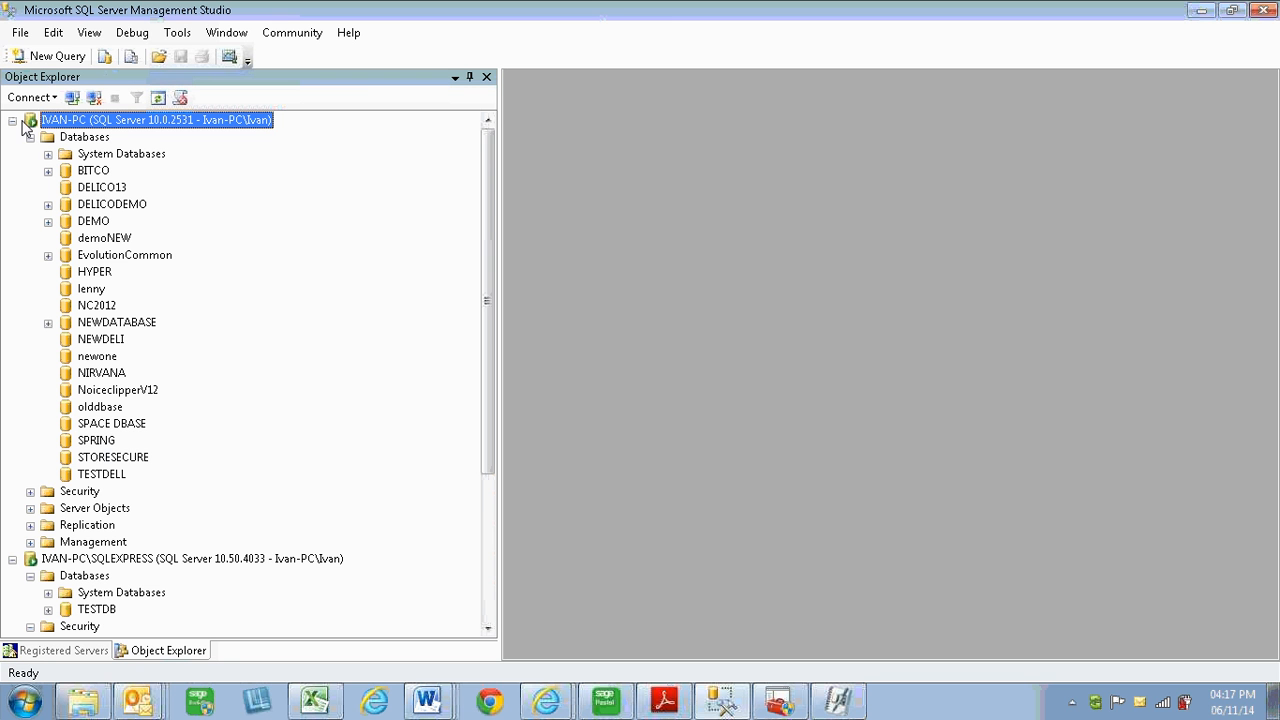
- Disconnect the default server instance and reconnect to its Database Engine with Windows Authentication
click(94, 98)
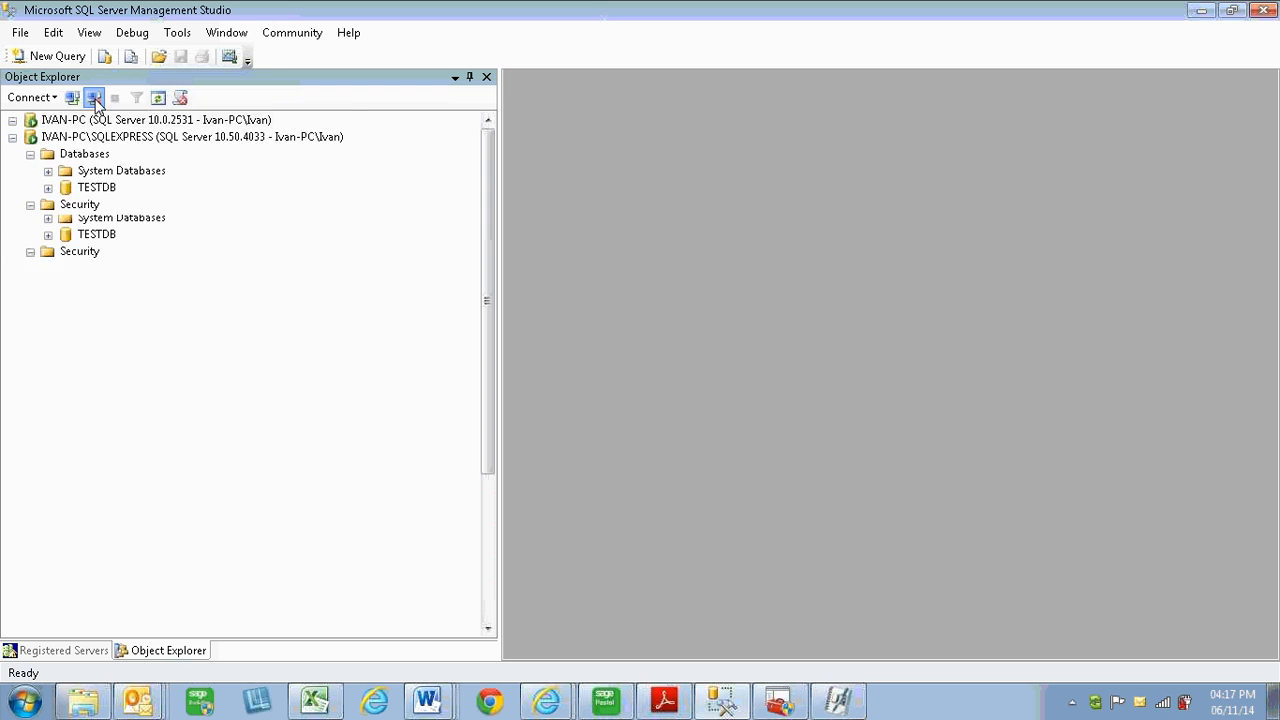
click(30, 97)
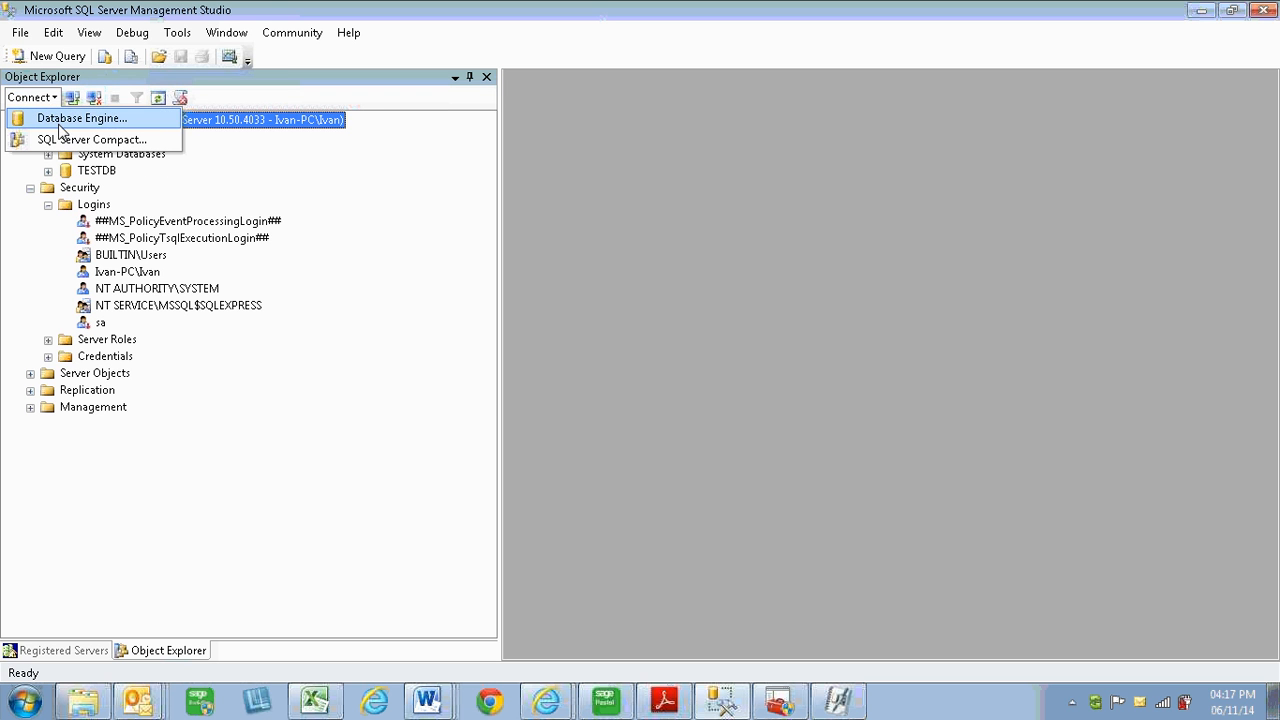
click(36, 118)
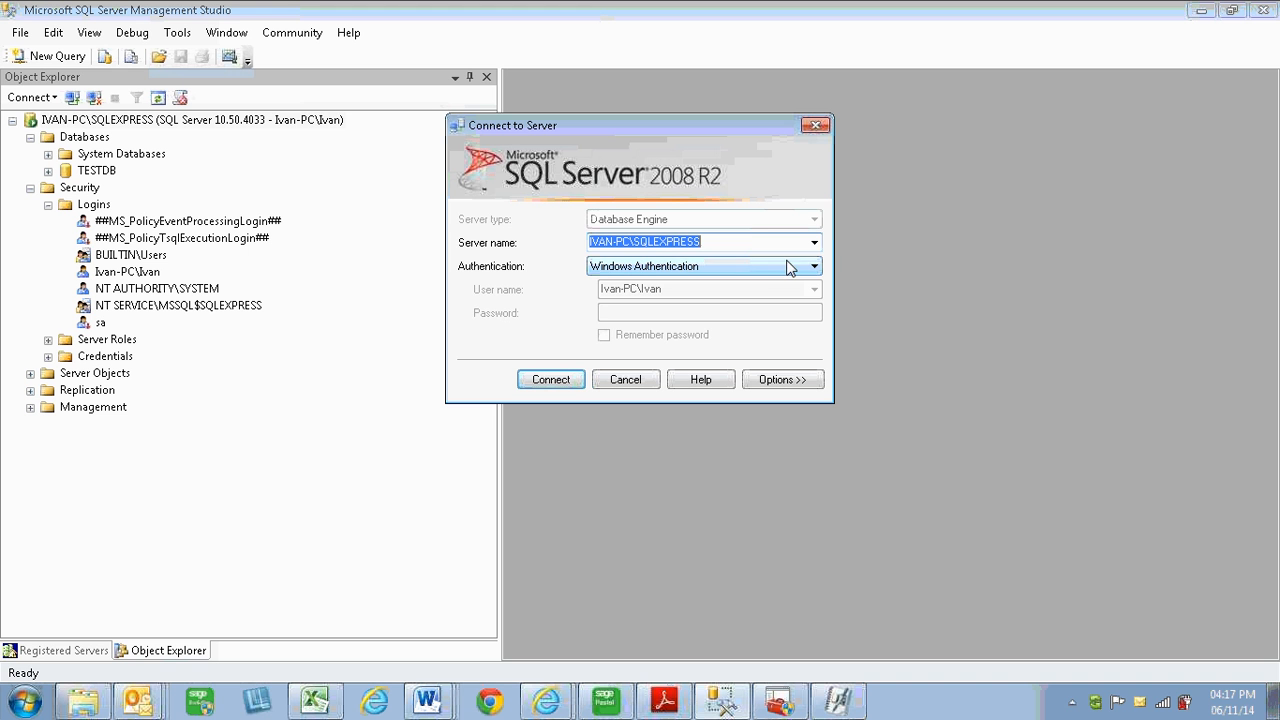
click(815, 245)
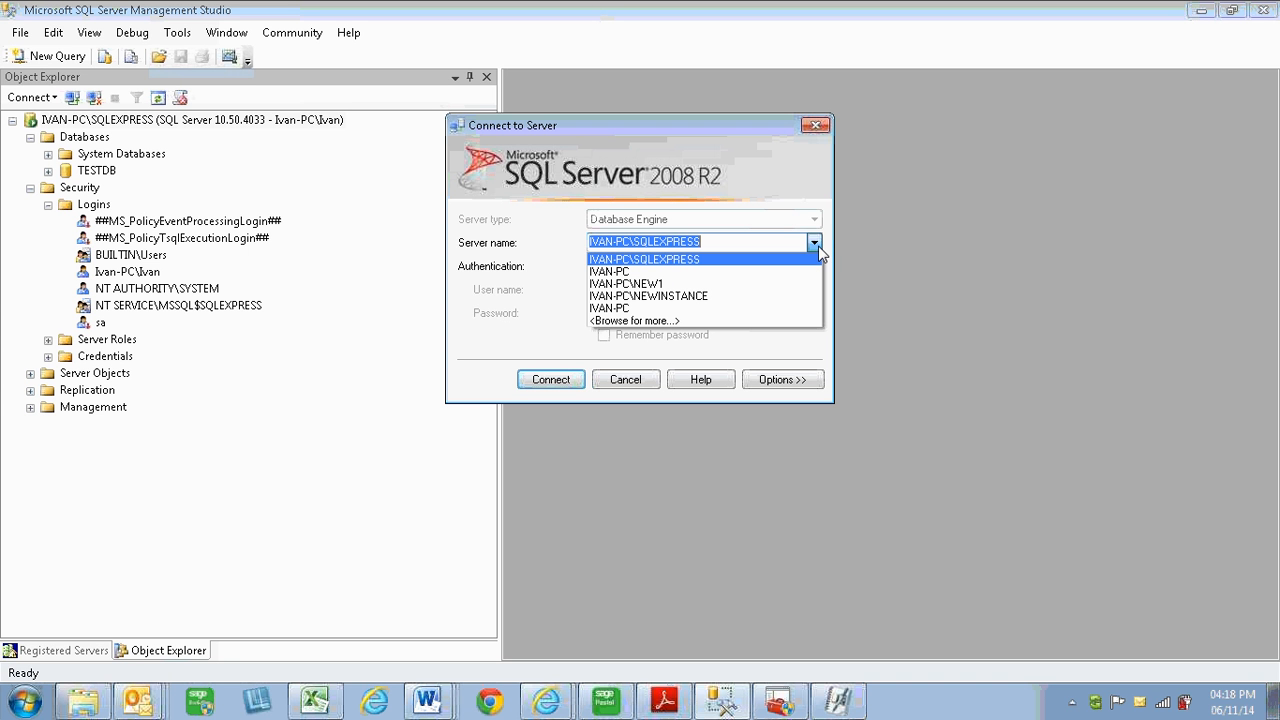
click(818, 246)
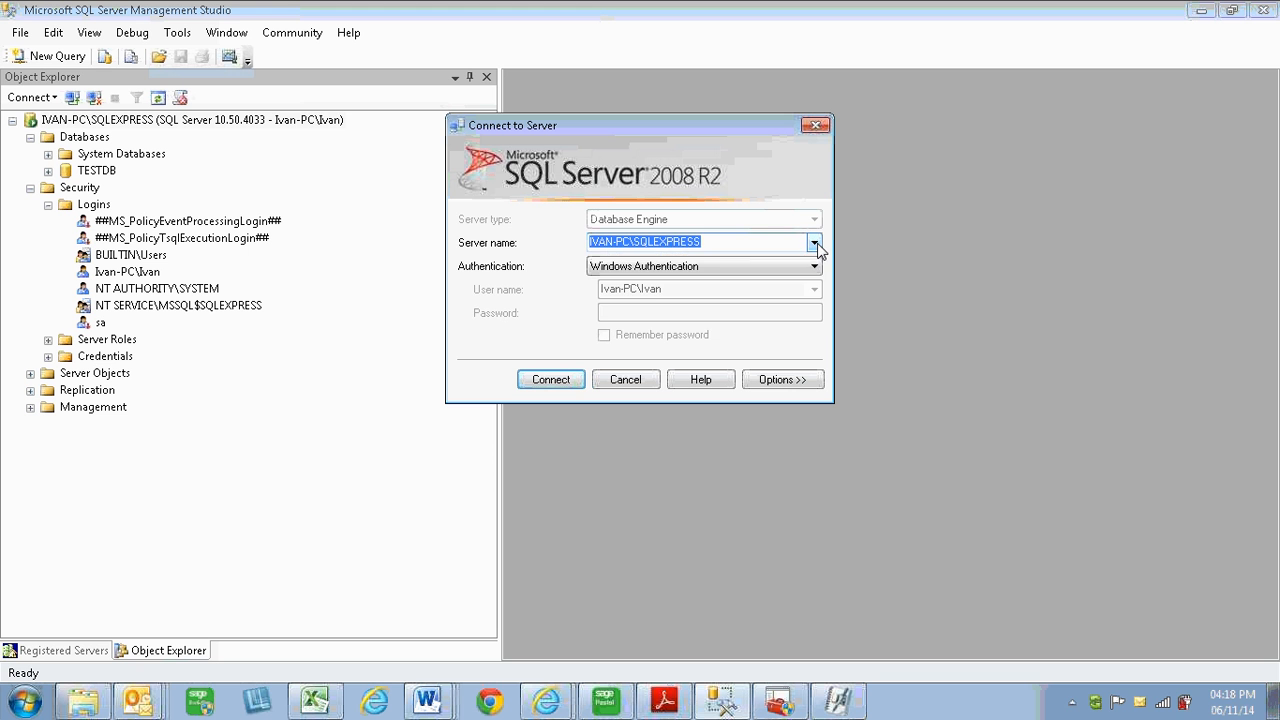
click(818, 246)
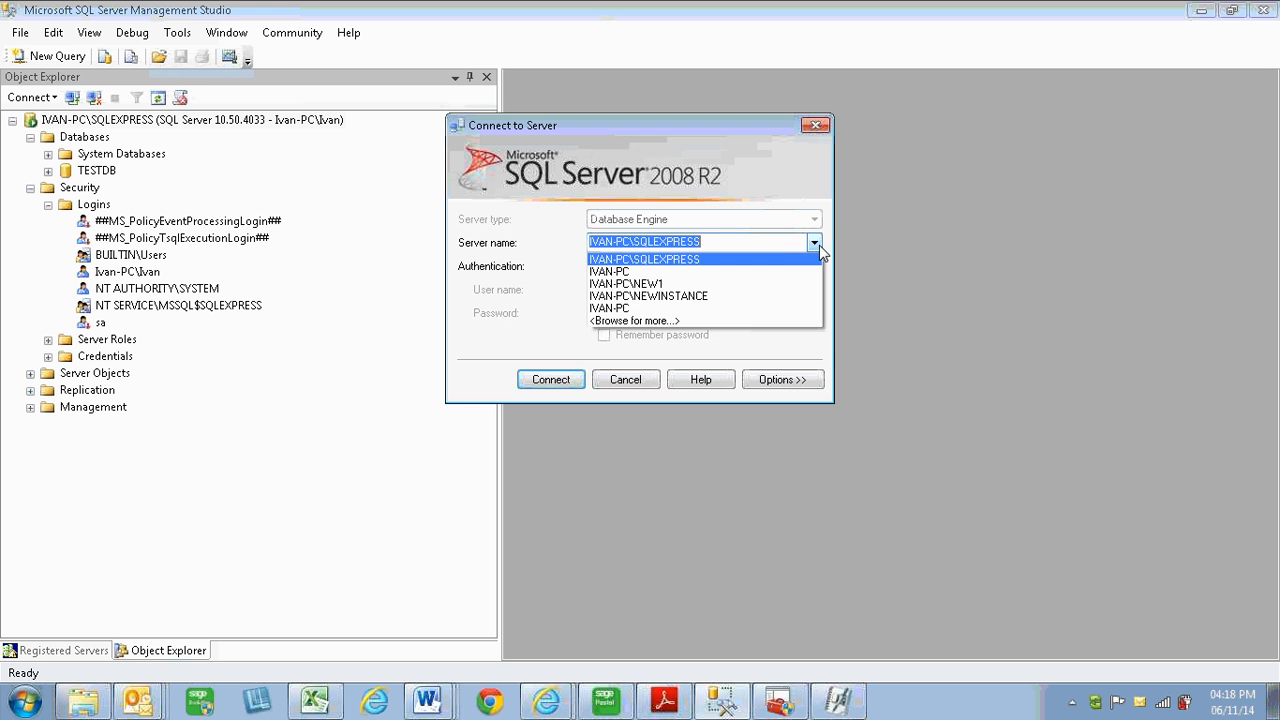
click(604, 271)
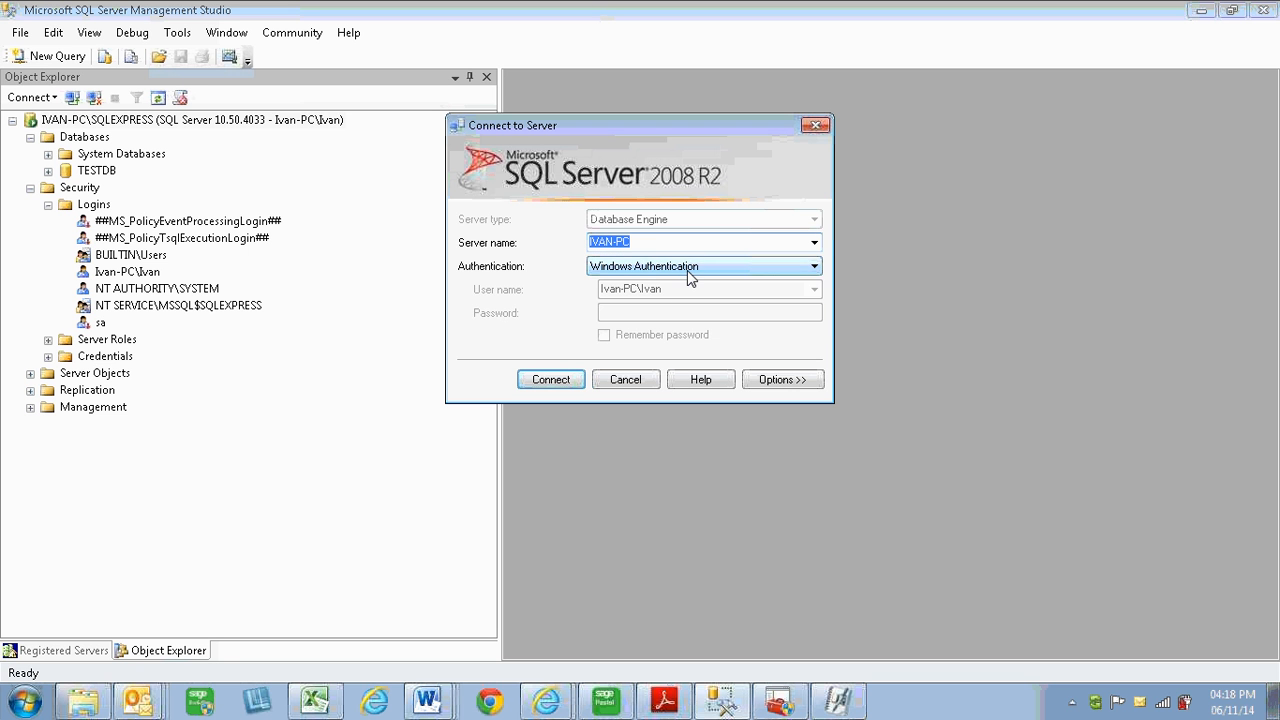
click(675, 265)
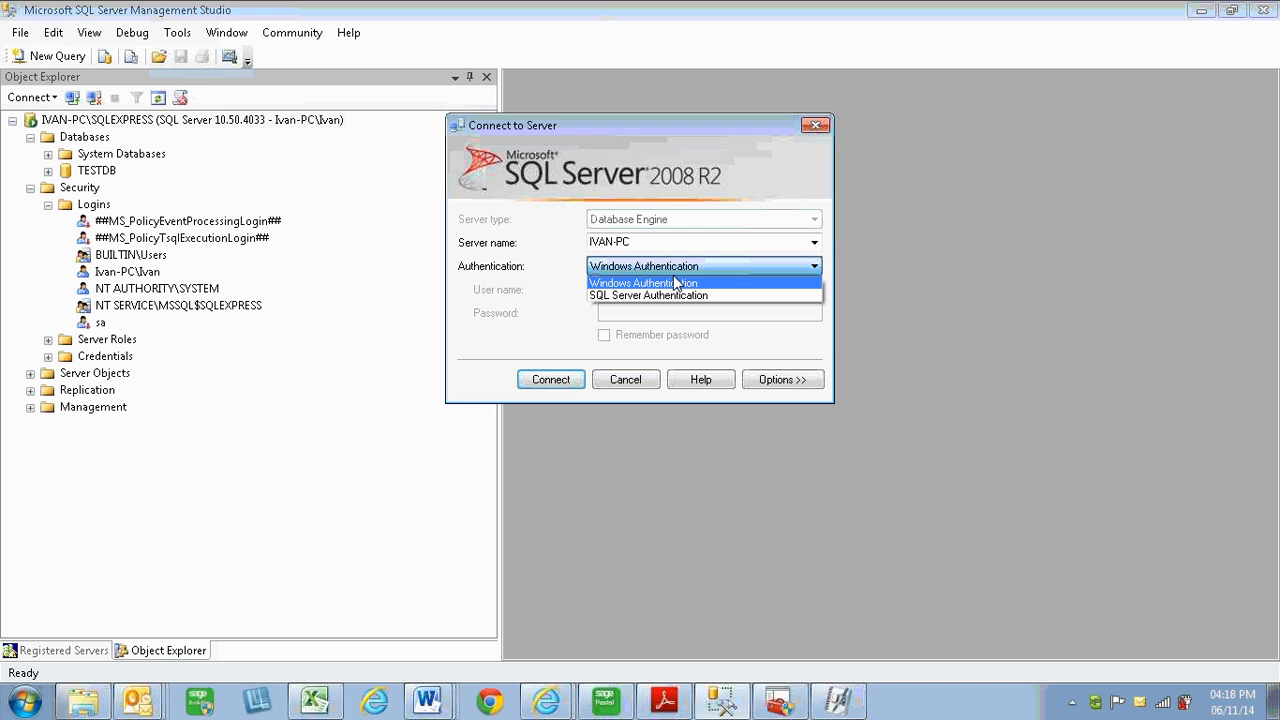
click(666, 284)
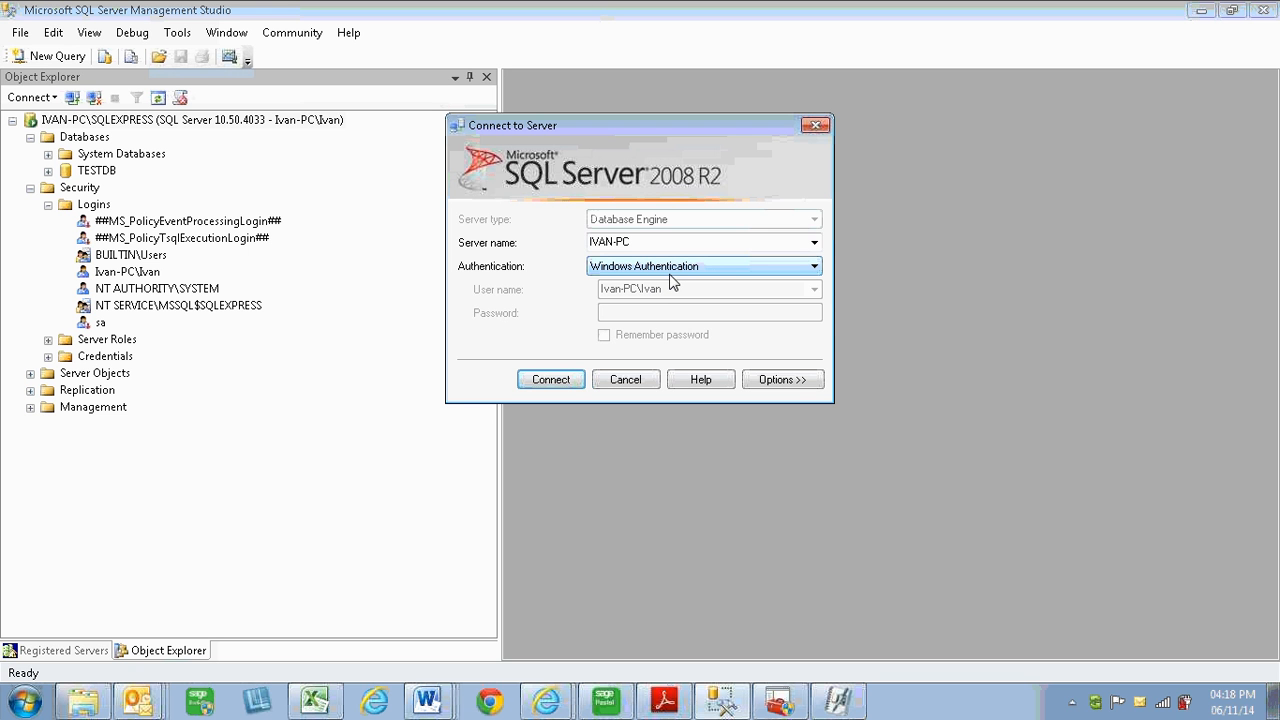
click(562, 384)
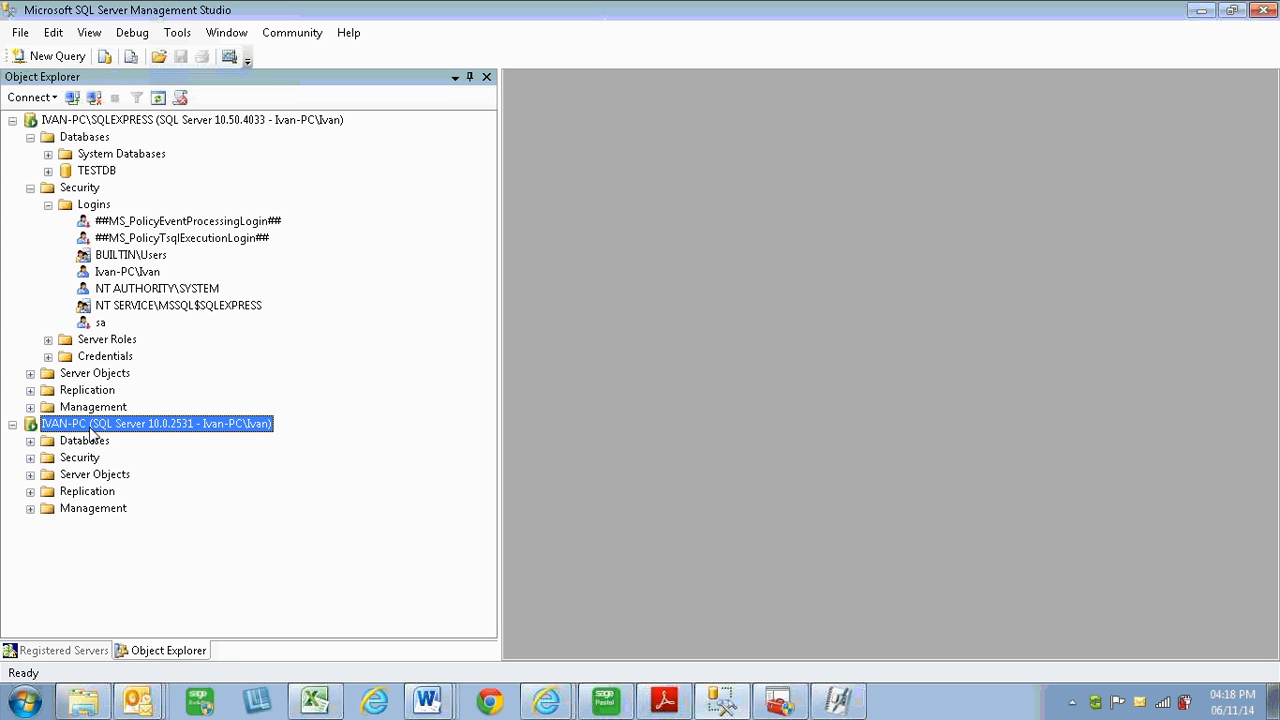
- Collapse the SQLEXPRESS folders, list the databases on the default instance and locate newdb123
click(30, 137)
click(30, 154)
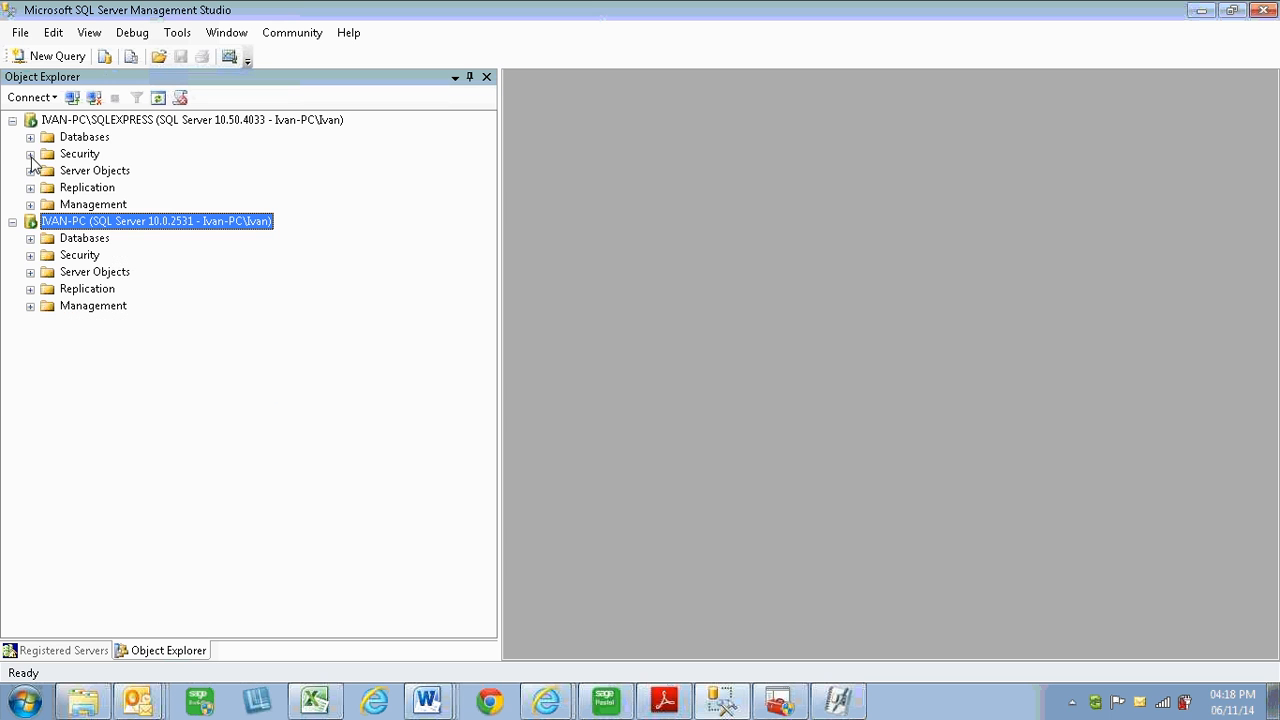
click(30, 238)
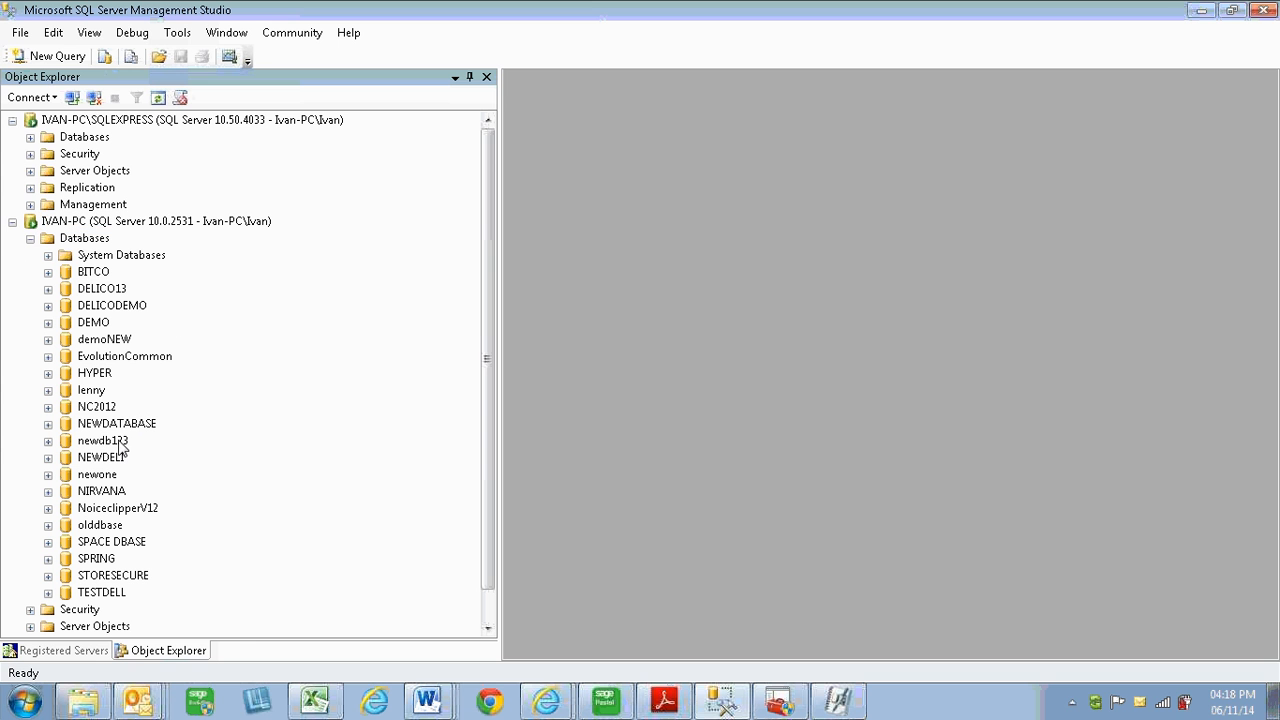
click(120, 441)
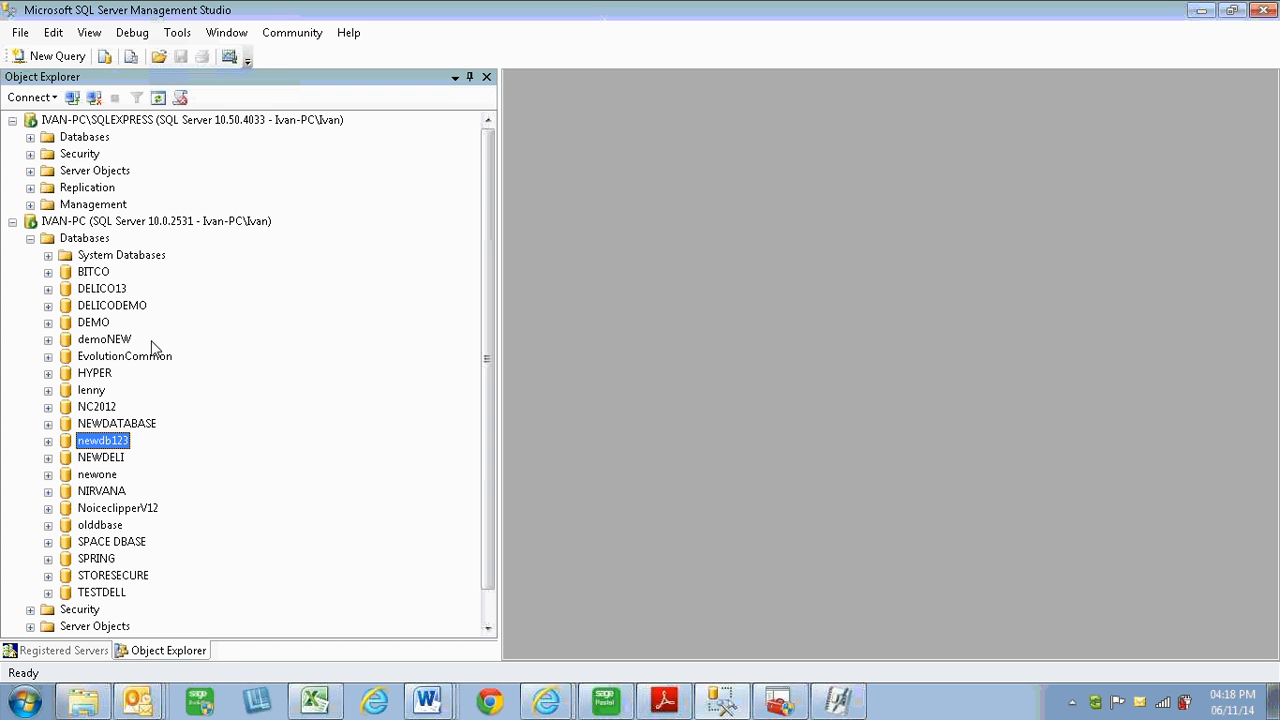
click(62, 224)
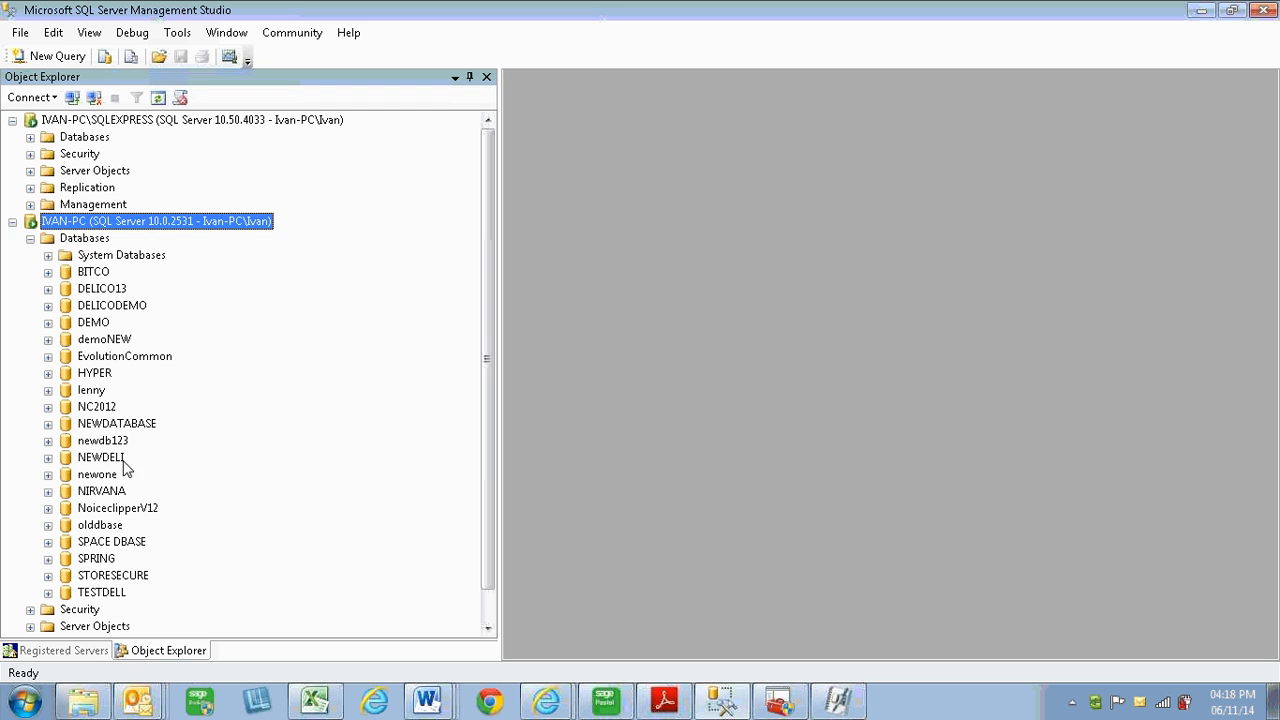
click(95, 442)
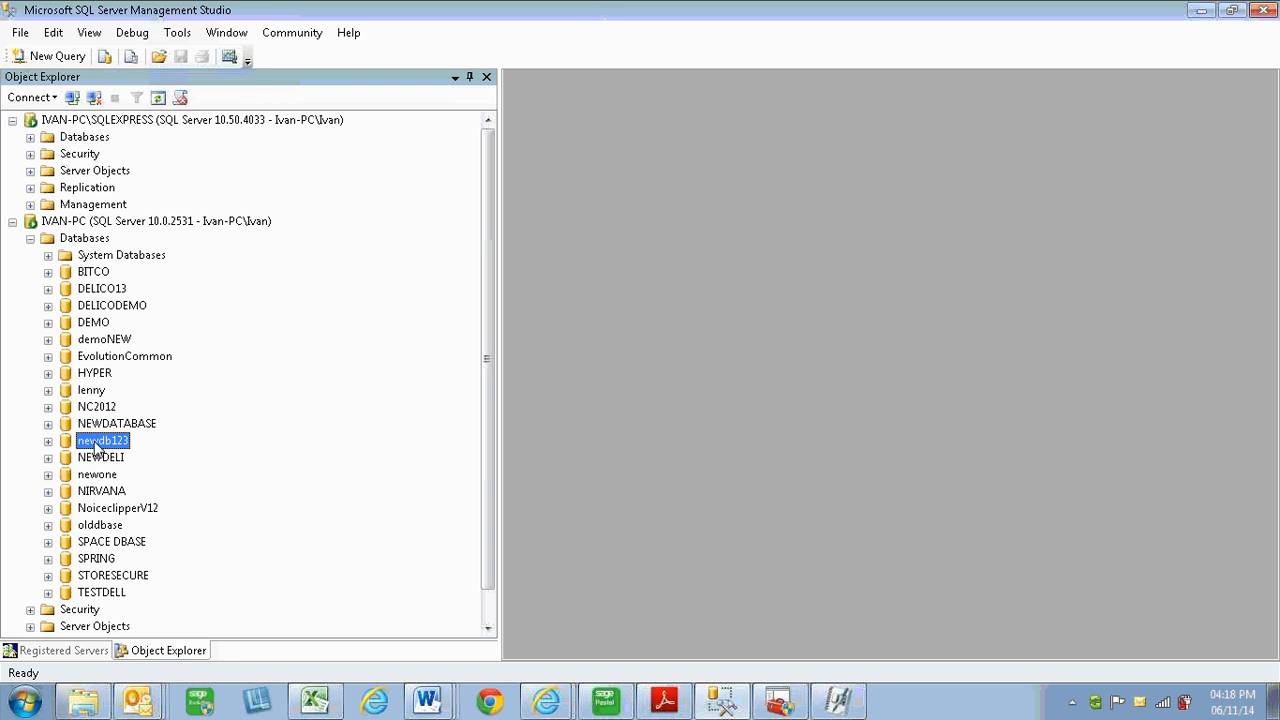
- Check the server and database of the login in Pastel Debtors Manager, and return to SQL Server Management Studio
click(605, 700)
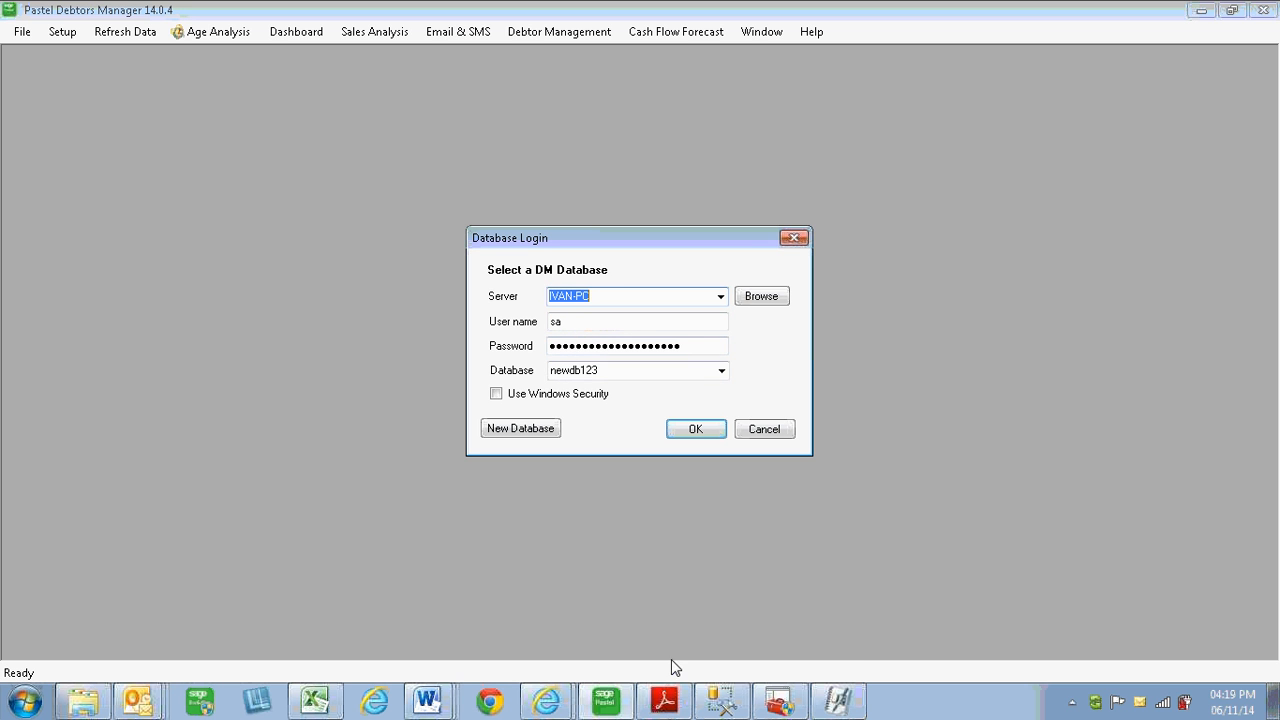
mouse_move(729, 707)
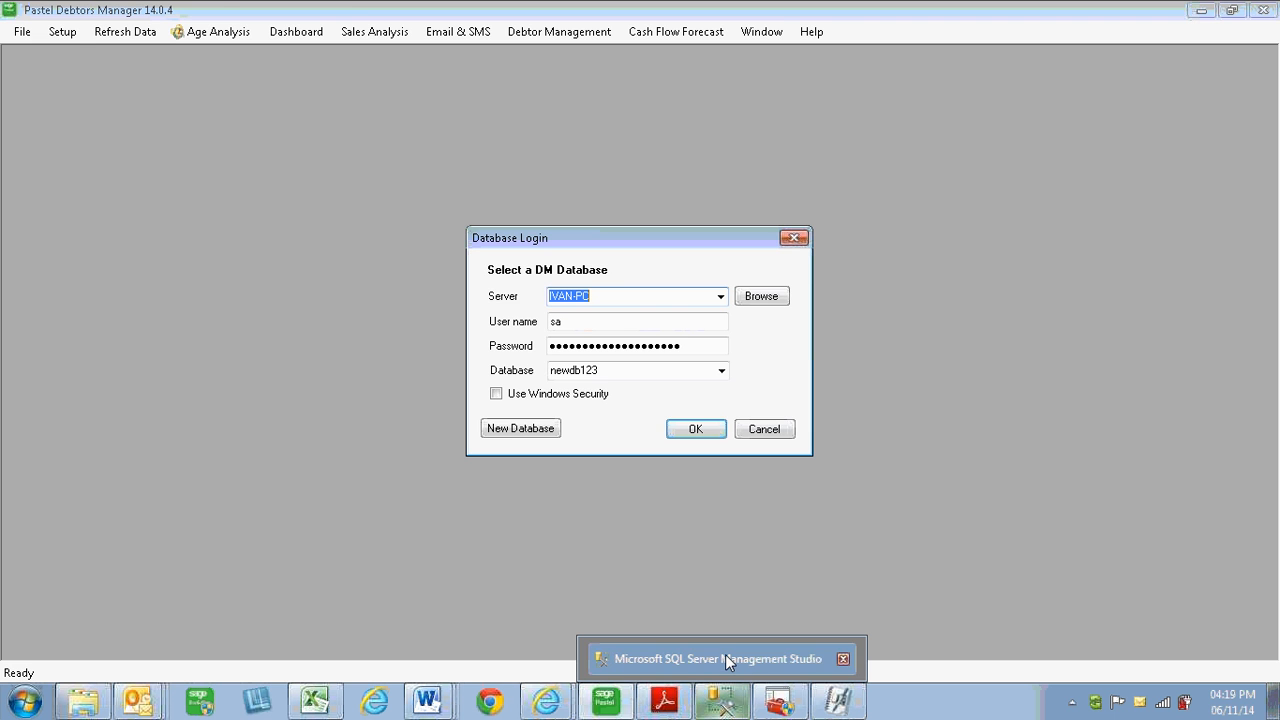
click(725, 658)
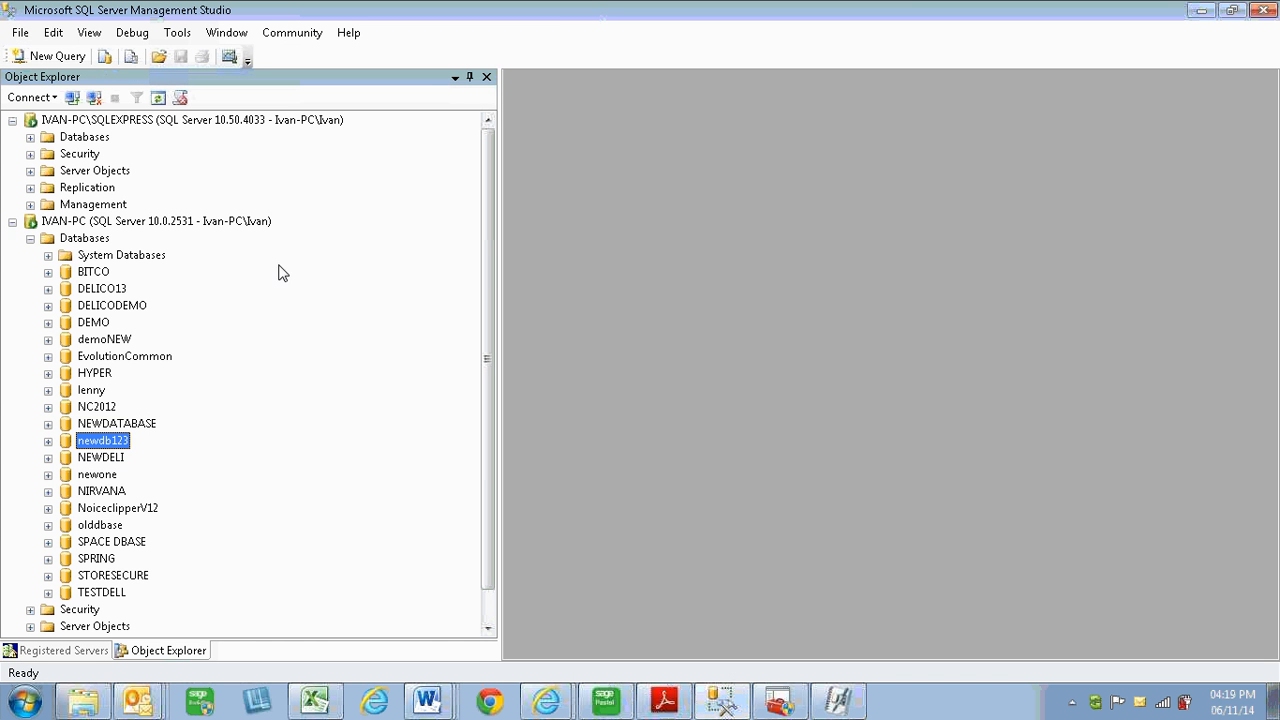
- List the security logins of the default instance and open the properties of the sa login
click(13, 120)
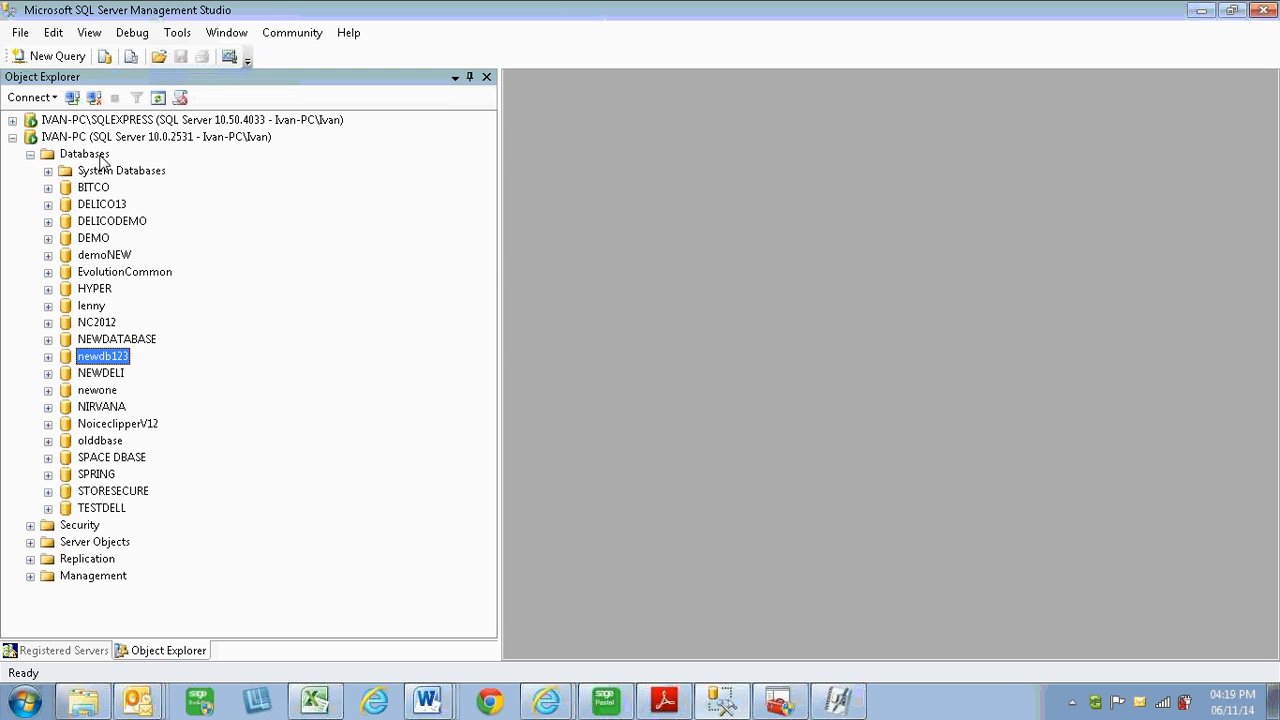
click(30, 154)
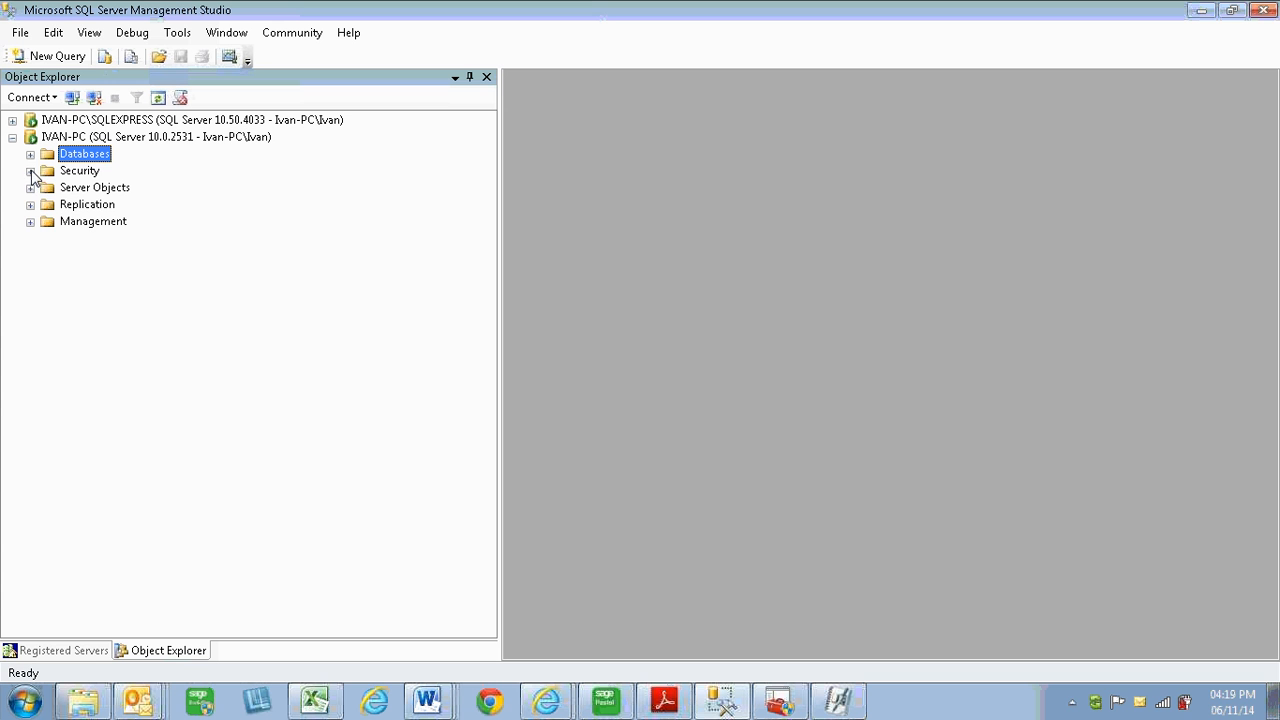
click(30, 171)
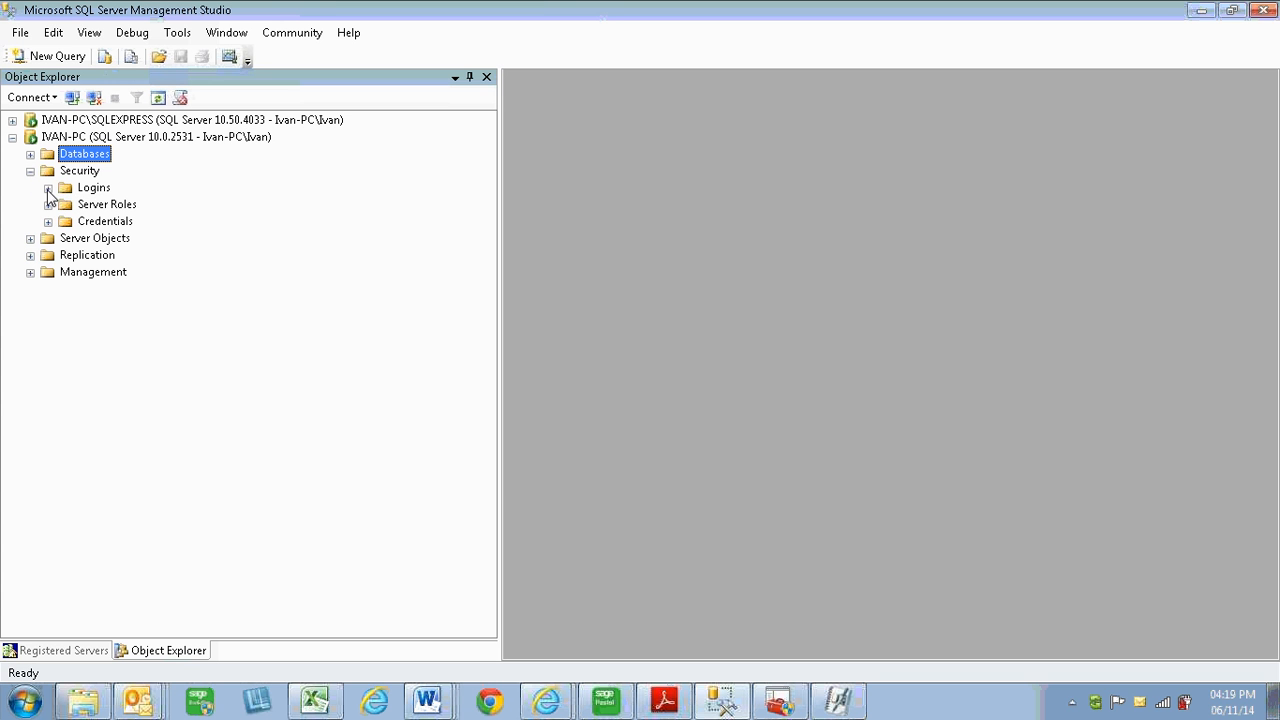
click(48, 188)
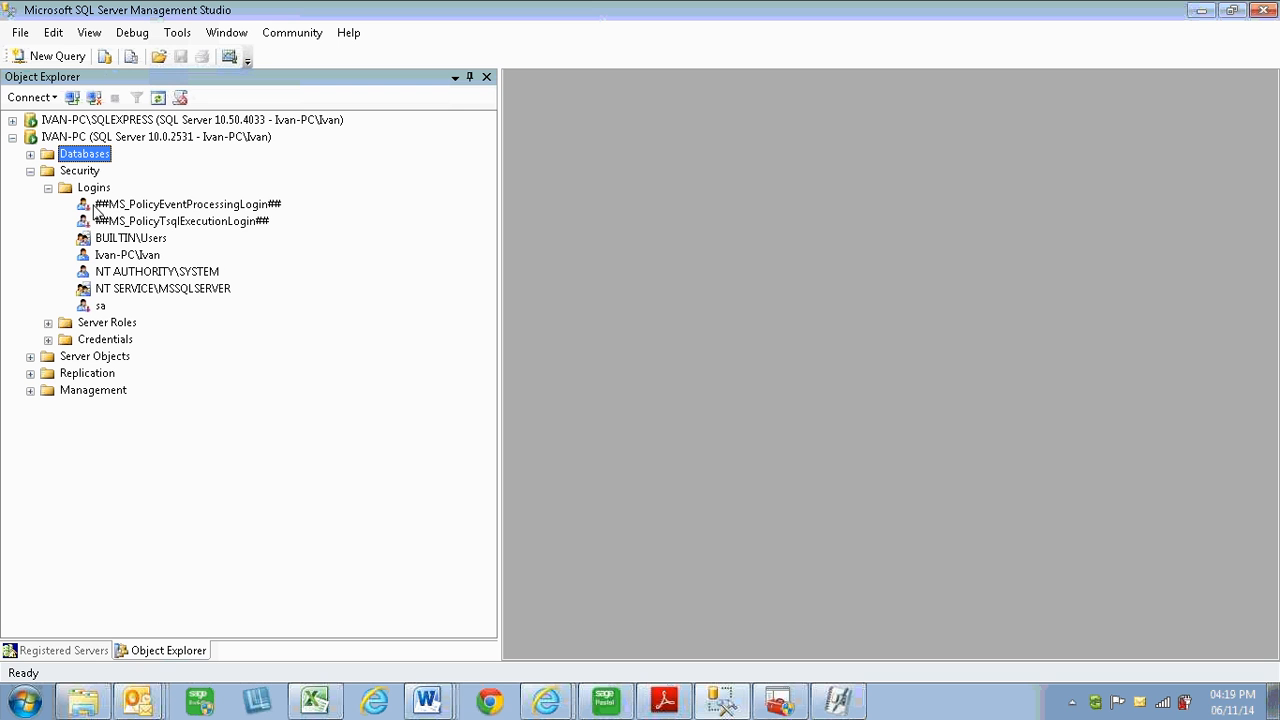
click(100, 307)
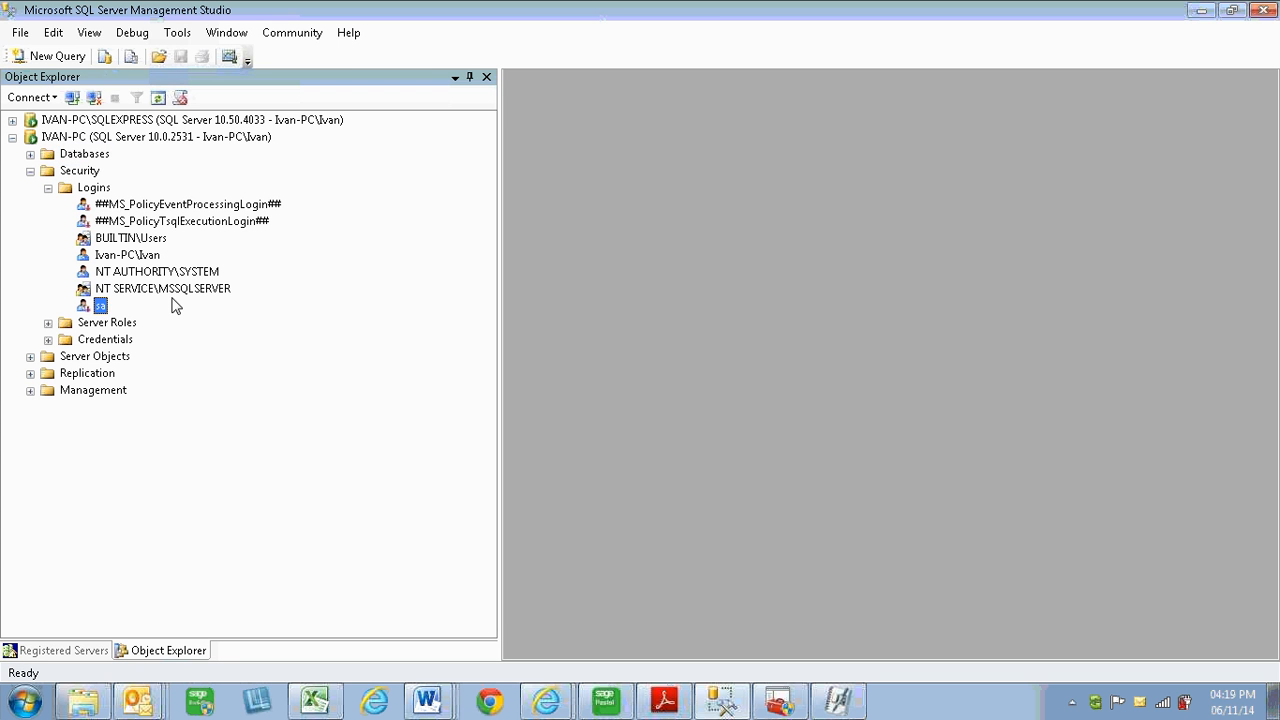
double_click(98, 306)
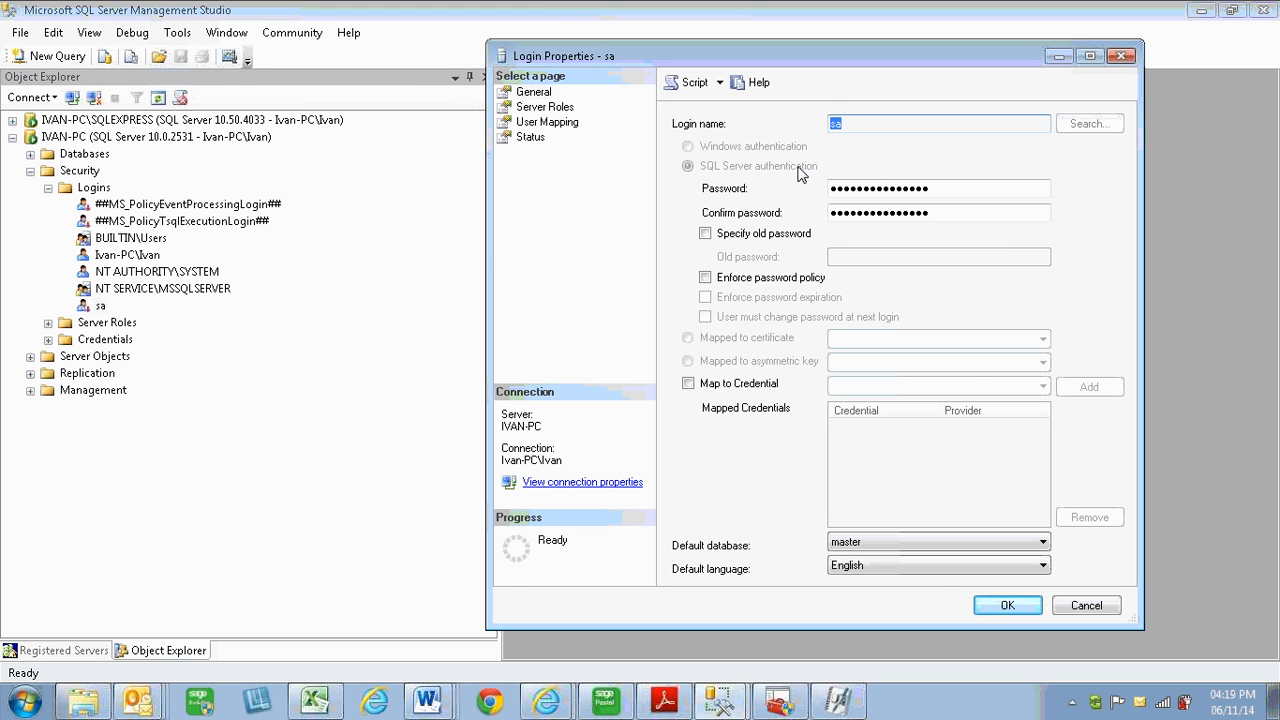
click(870, 126)
- Switch to the Word document Download from MS.docx and view the Microsoft SQL Server 2008 Management Studio Express download
click(427, 698)
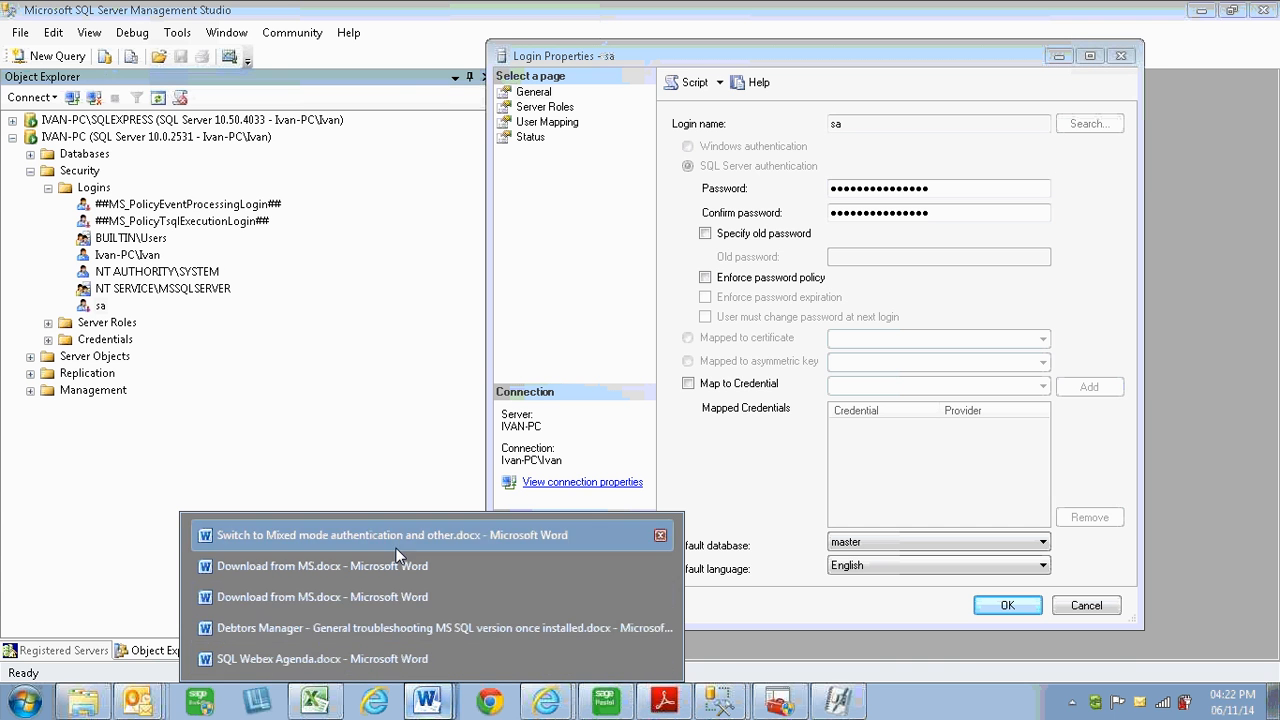
click(403, 597)
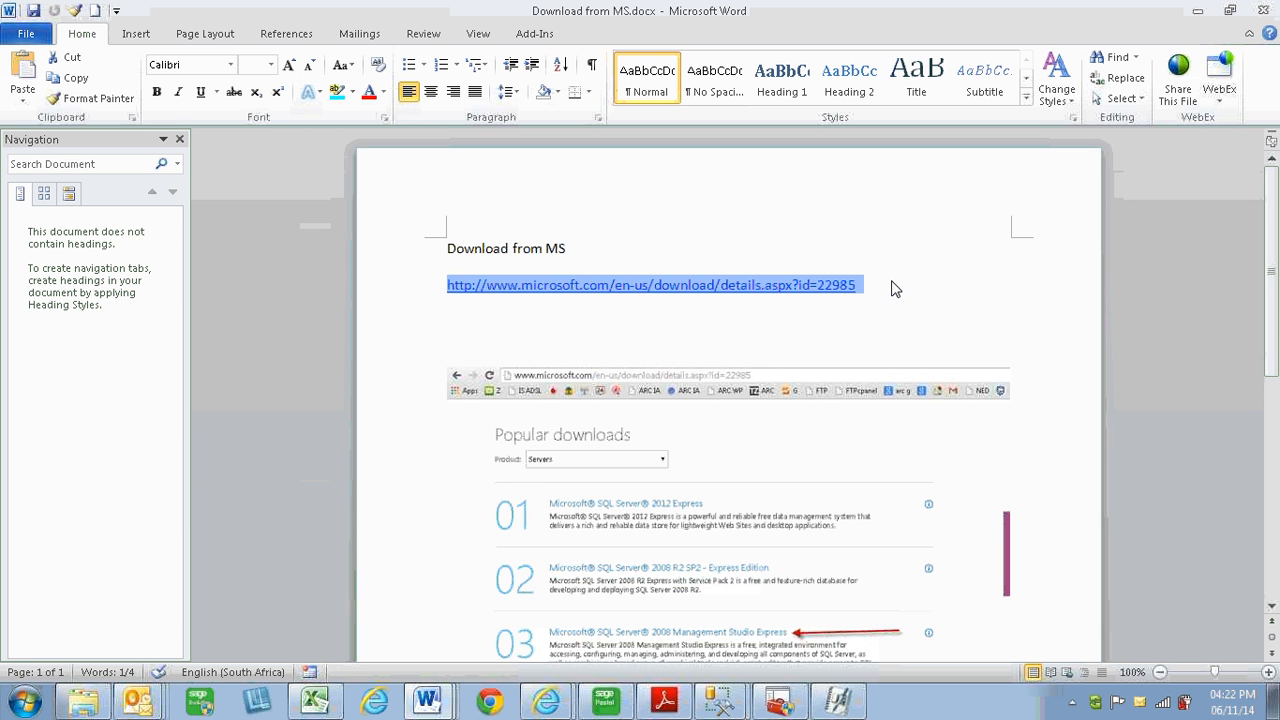
scroll(900, 560, down, 1)
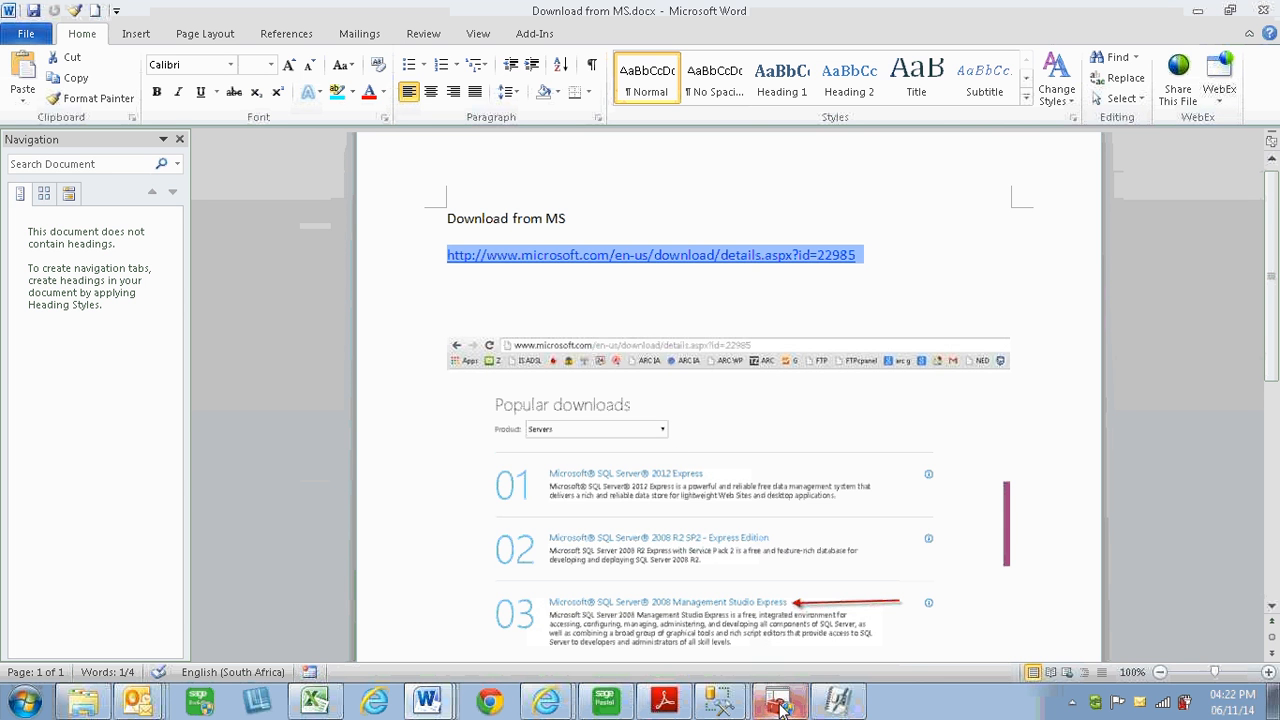
- Switch back to SQL Server Management Studio with the logins of the default instance
mouse_move(771, 705)
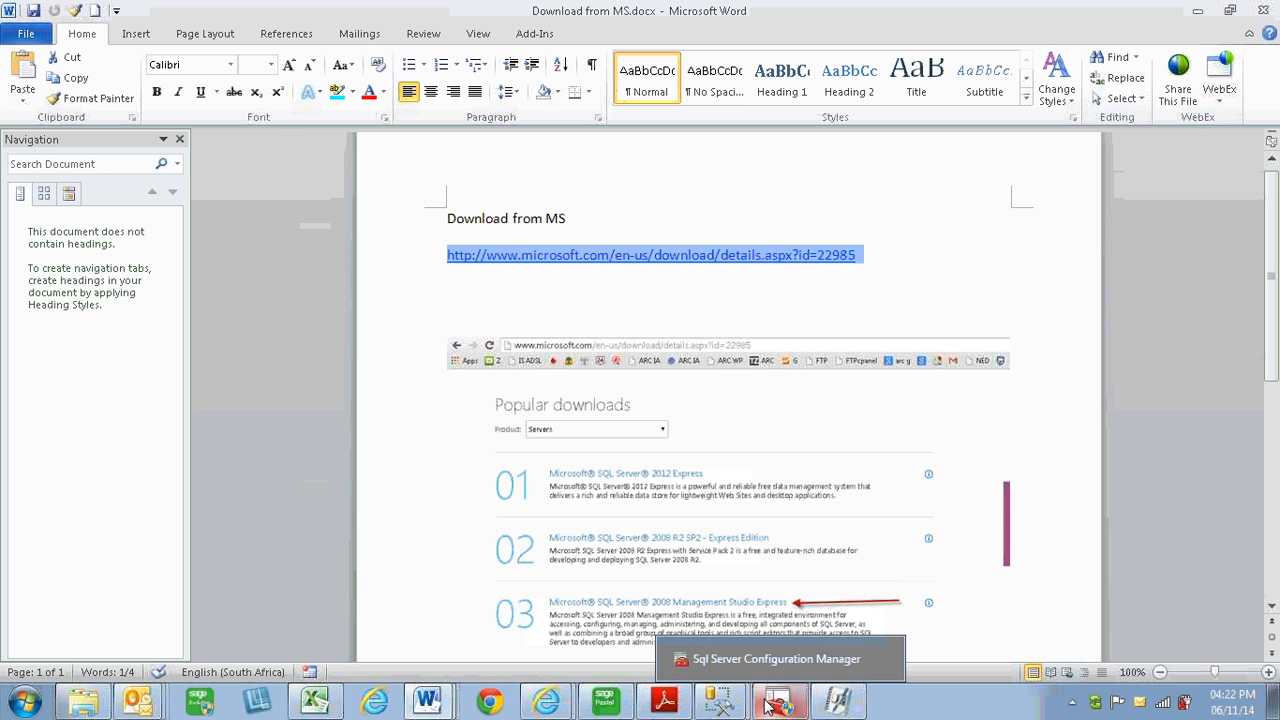
mouse_move(620, 703)
mouse_move(726, 703)
click(730, 626)
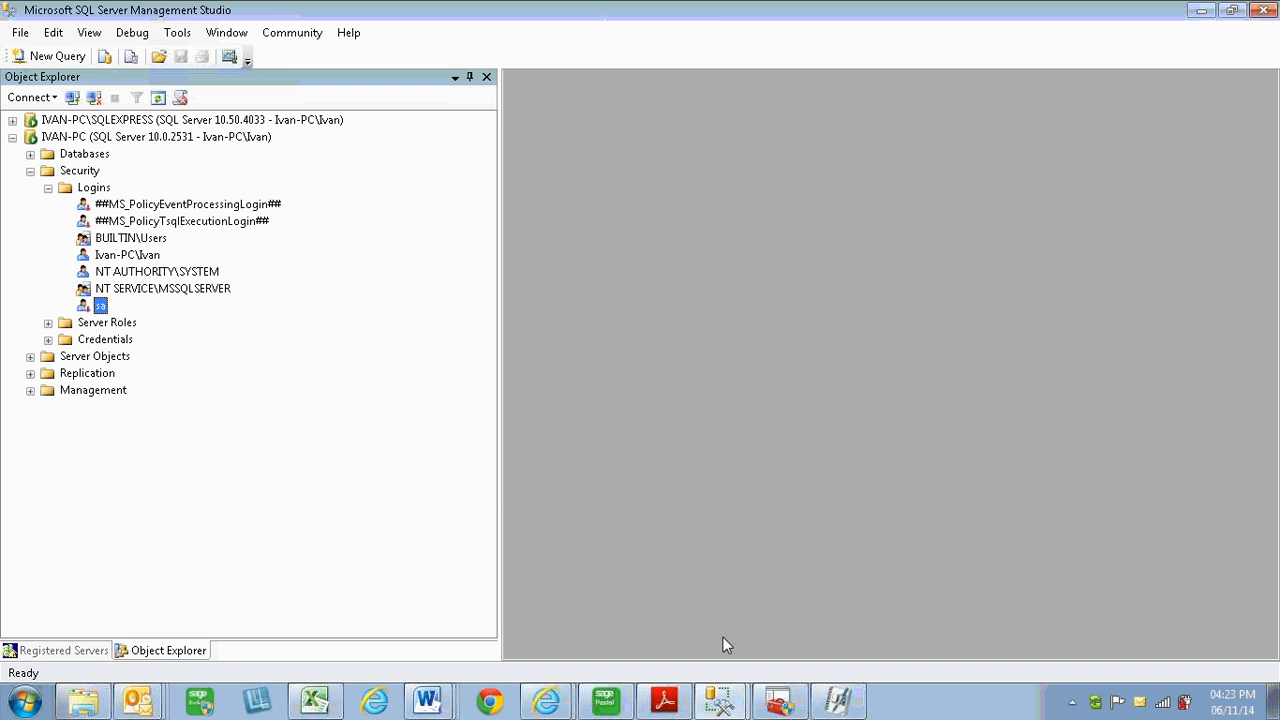
mouse_move(722, 697)
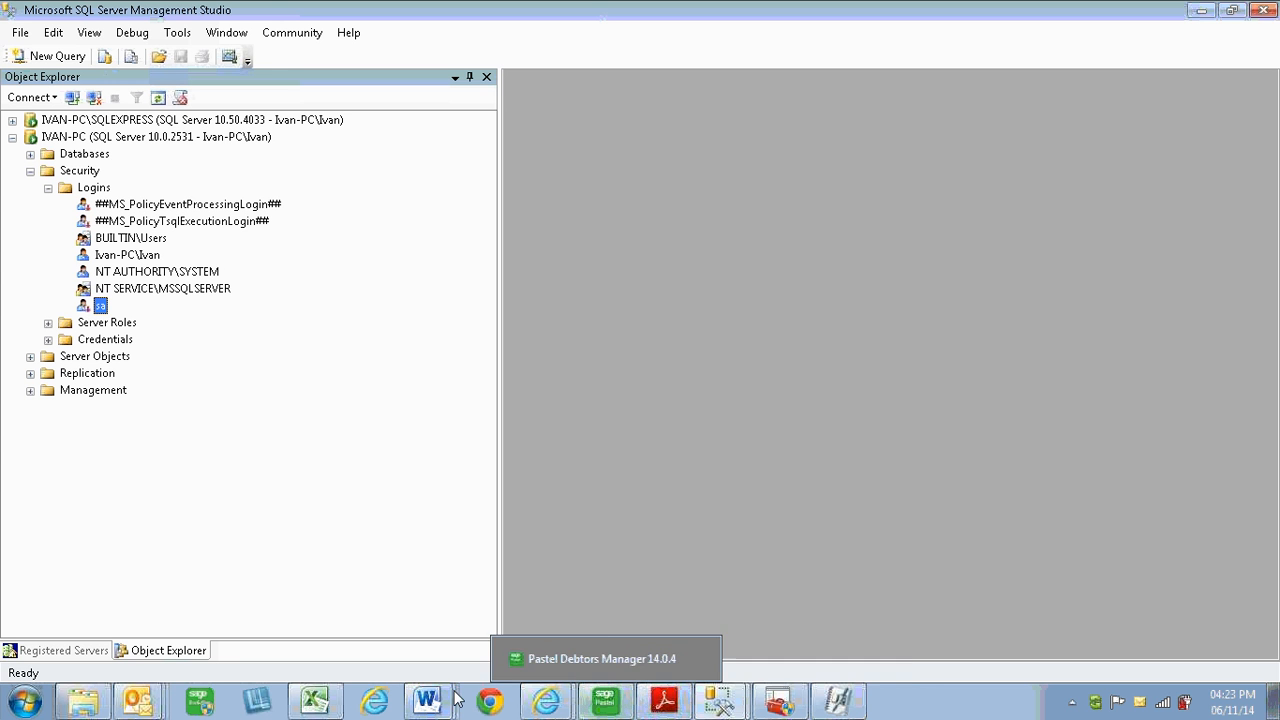
- Switch to the Word document Switch to Mixed mode authentication and other.docx and read the instructions for changing the server authentication mode
mouse_move(427, 700)
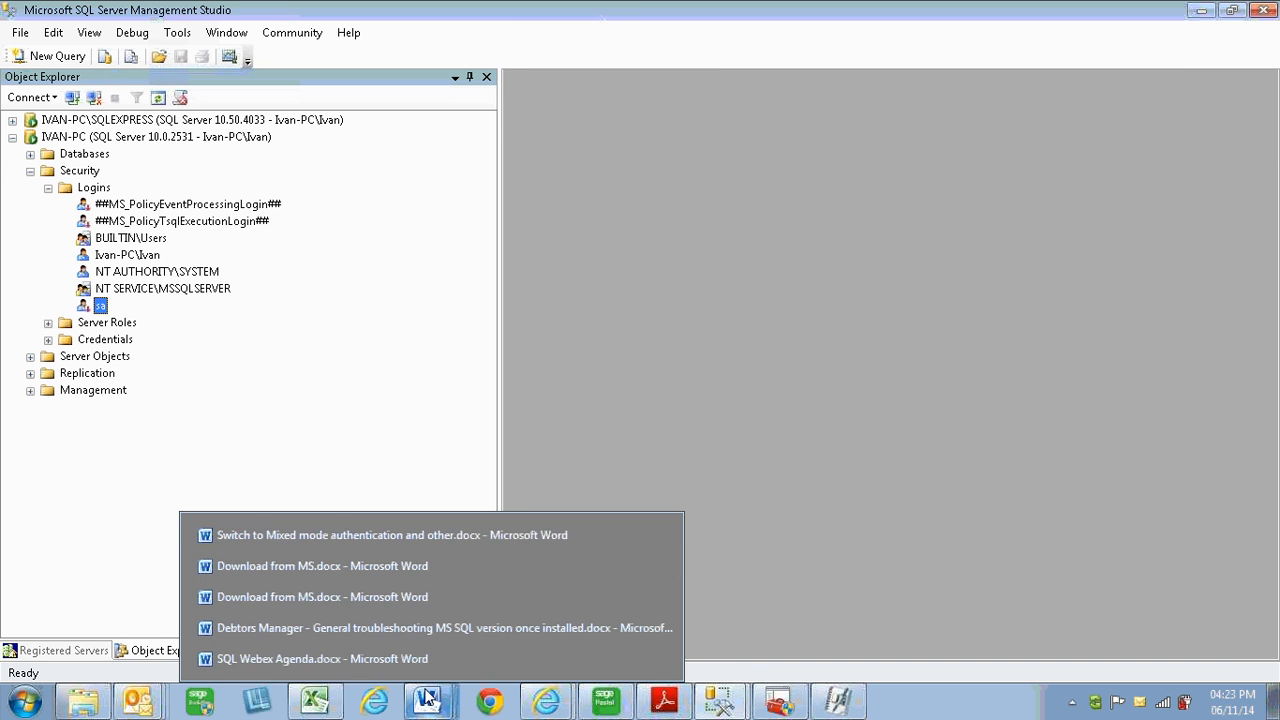
click(379, 536)
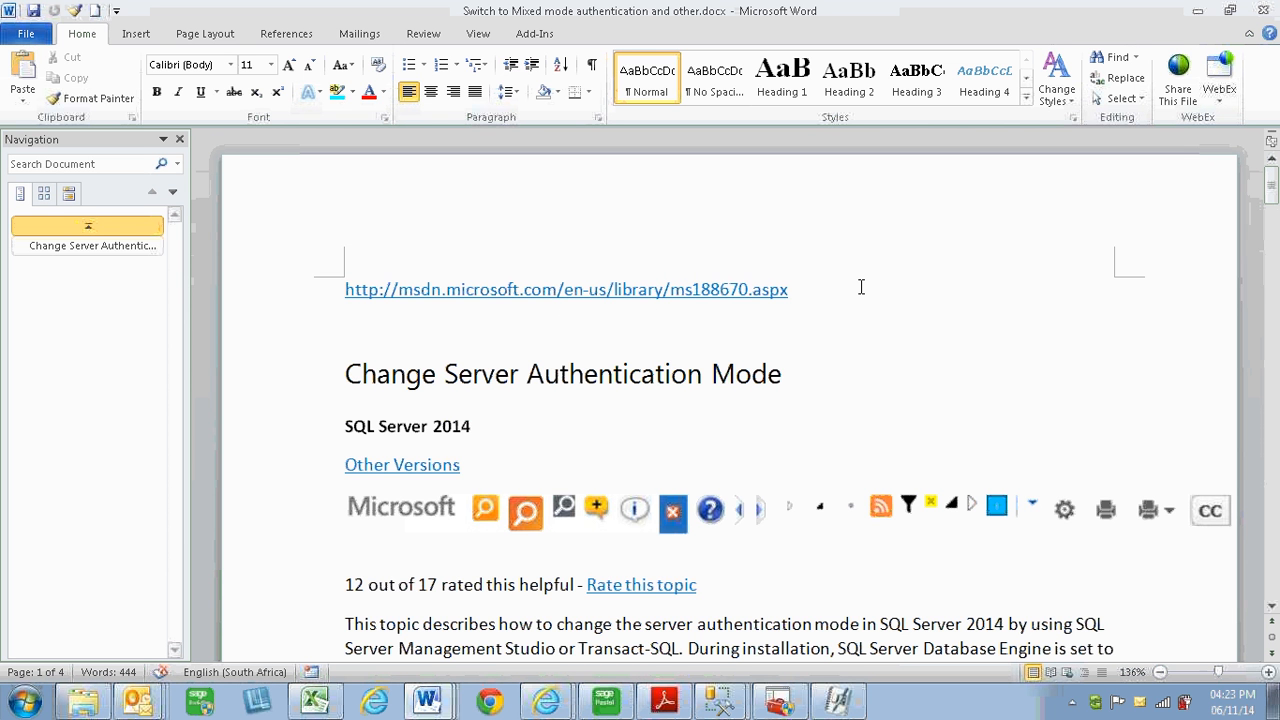
scroll(840, 289, down, 2)
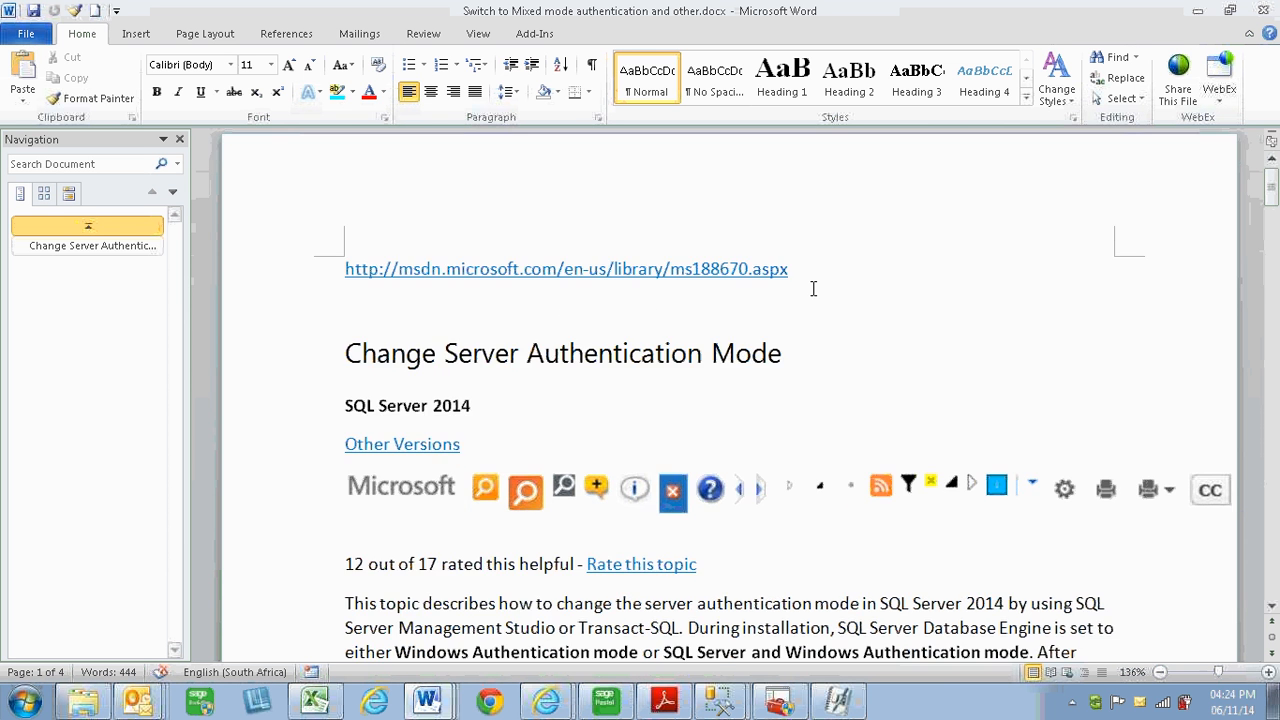
scroll(813, 293, down, 2)
scroll(813, 293, down, 6)
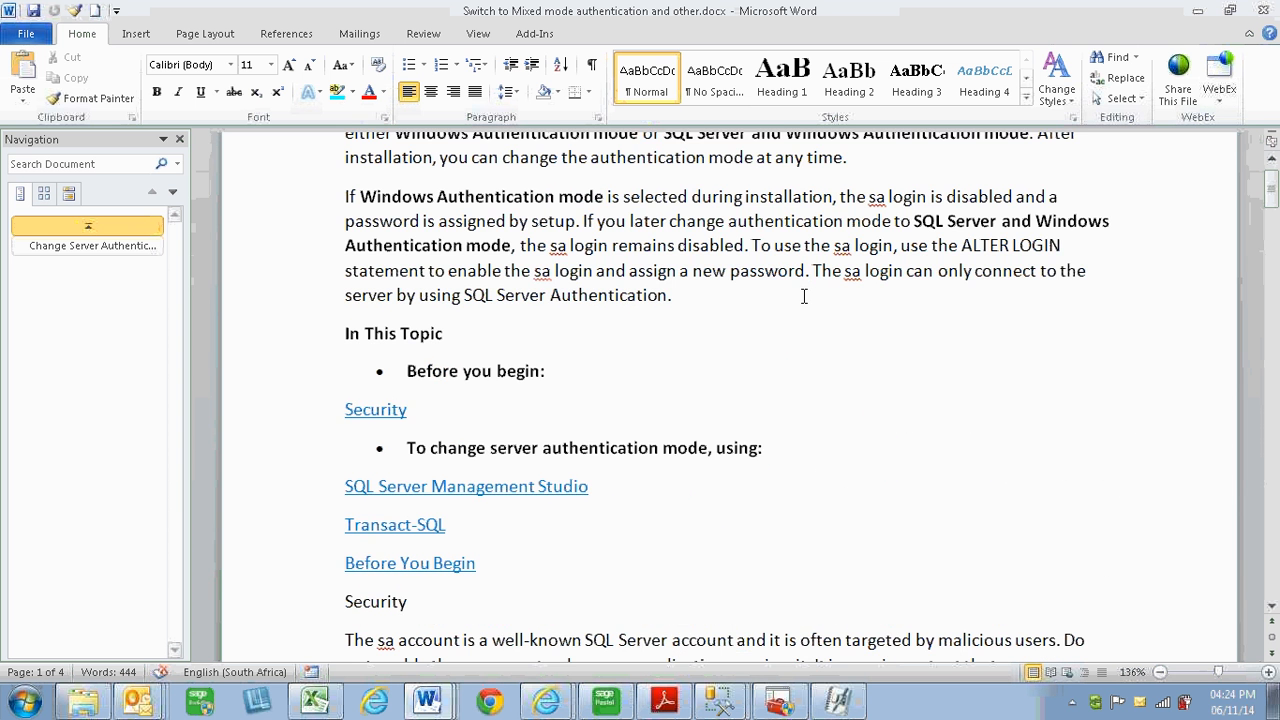
scroll(757, 329, down, 12)
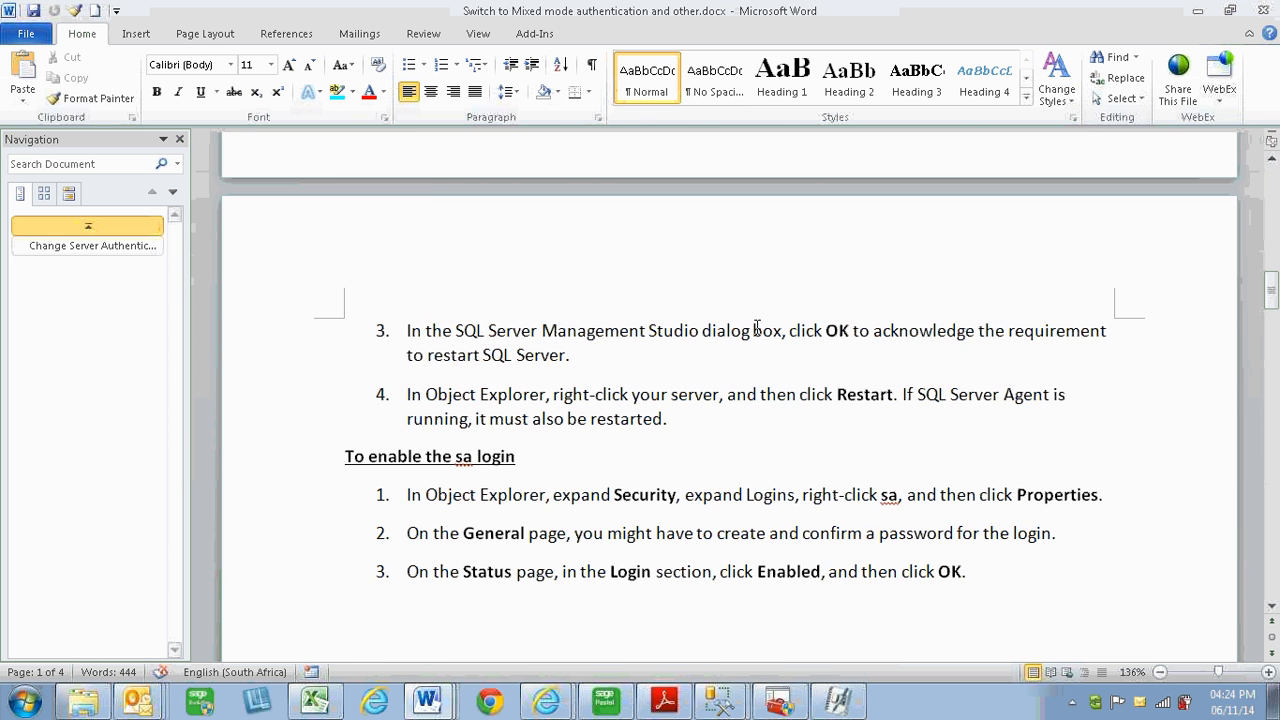
- Examine the document's Server Properties illustration of the SQL Server and Windows Authentication mode and the steps for enabling the sa login
scroll(757, 329, down, 3)
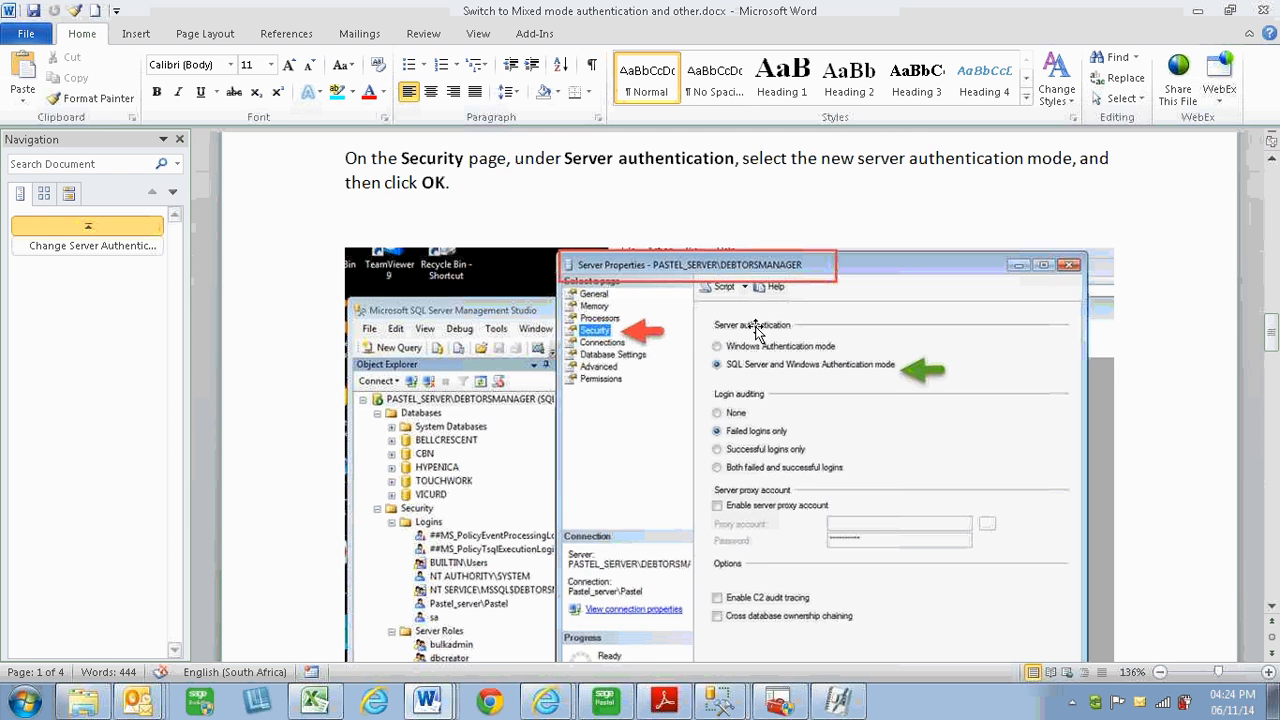
scroll(491, 408, down, 1)
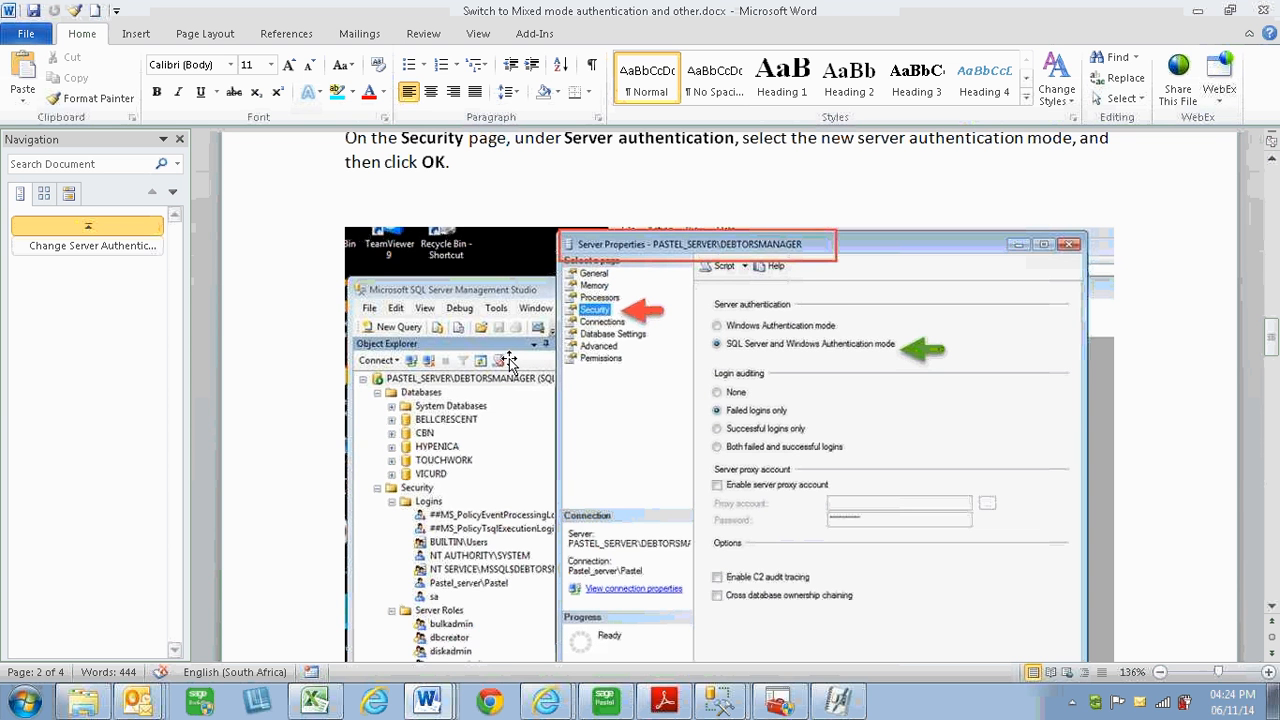
scroll(436, 510, down, 1)
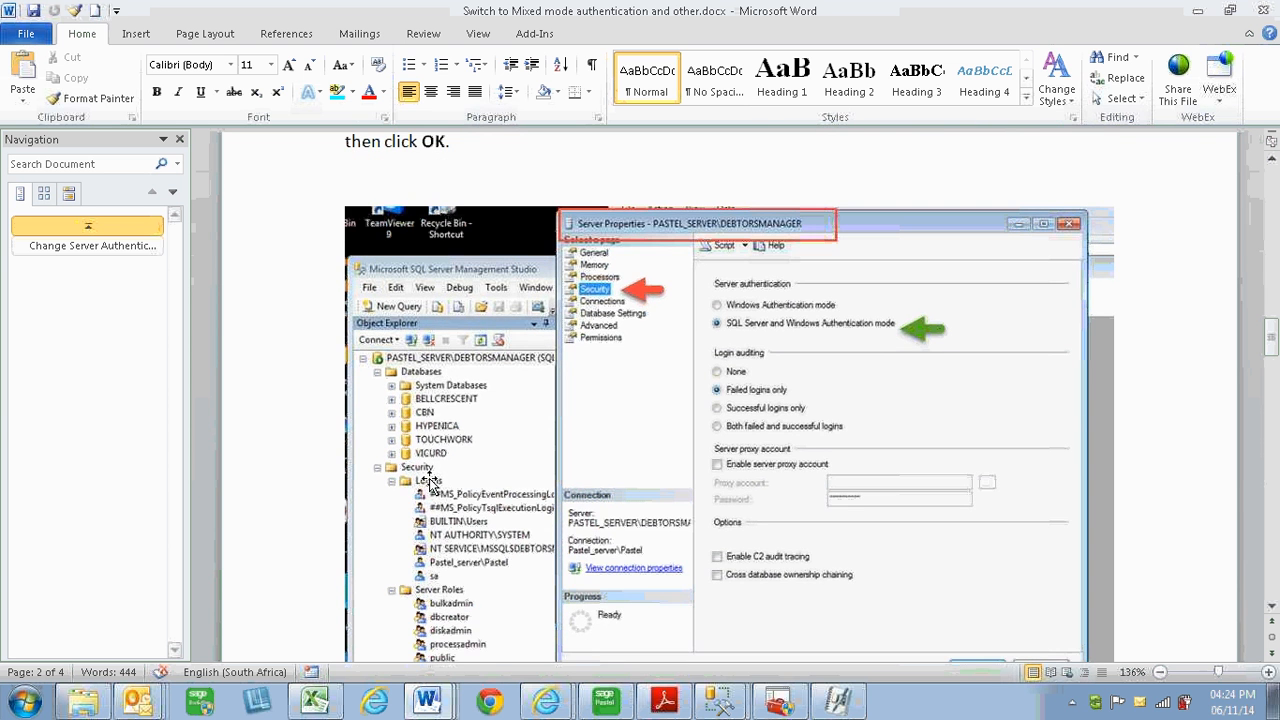
scroll(445, 535, down, 2)
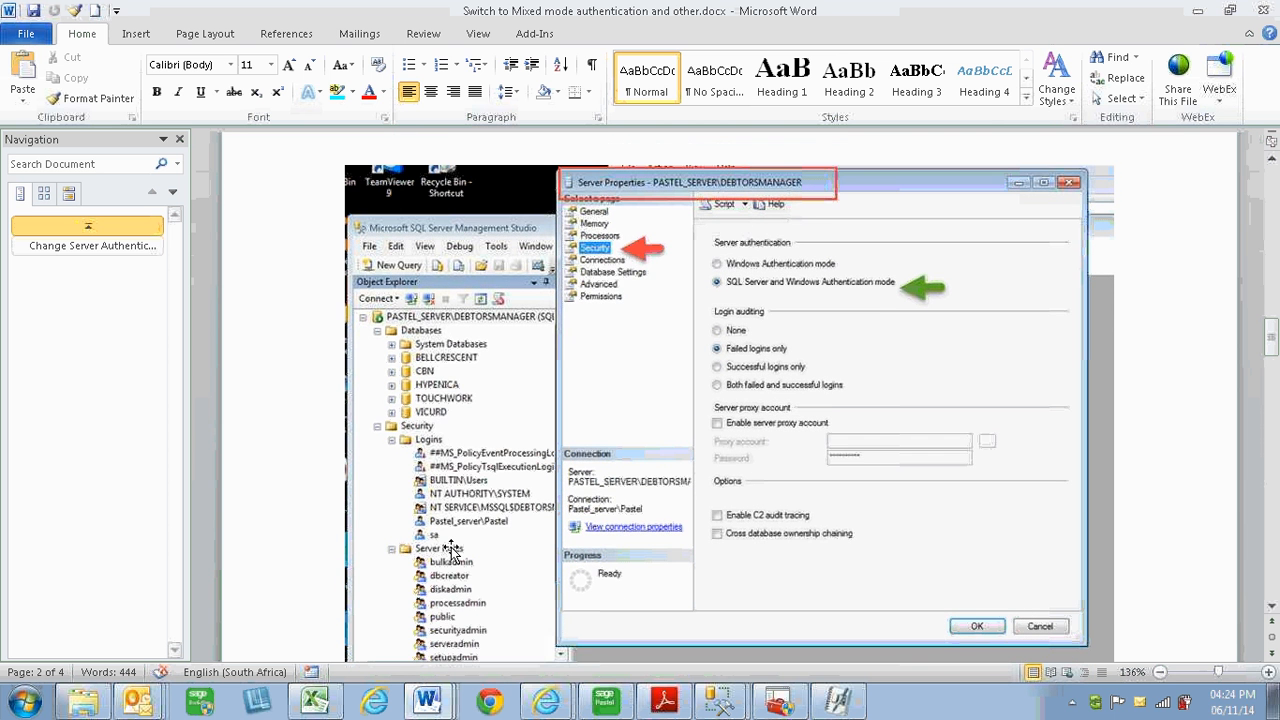
scroll(435, 437, down, 1)
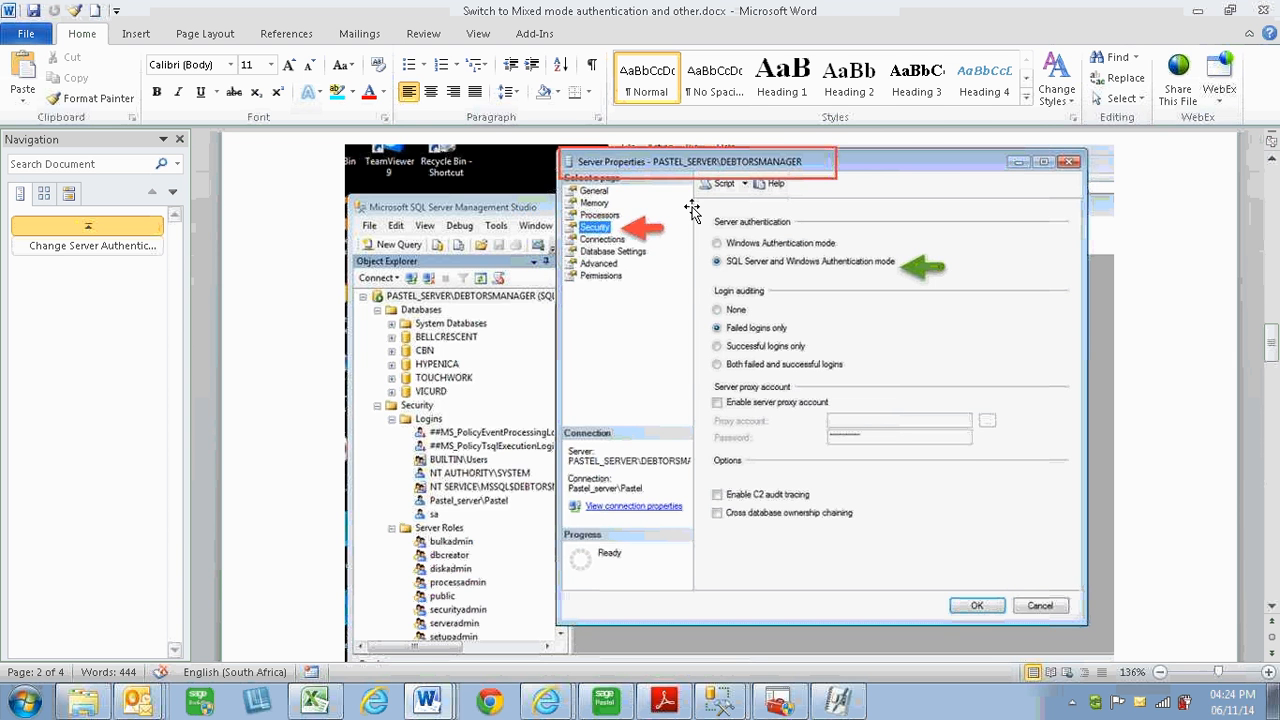
scroll(510, 360, up, 1)
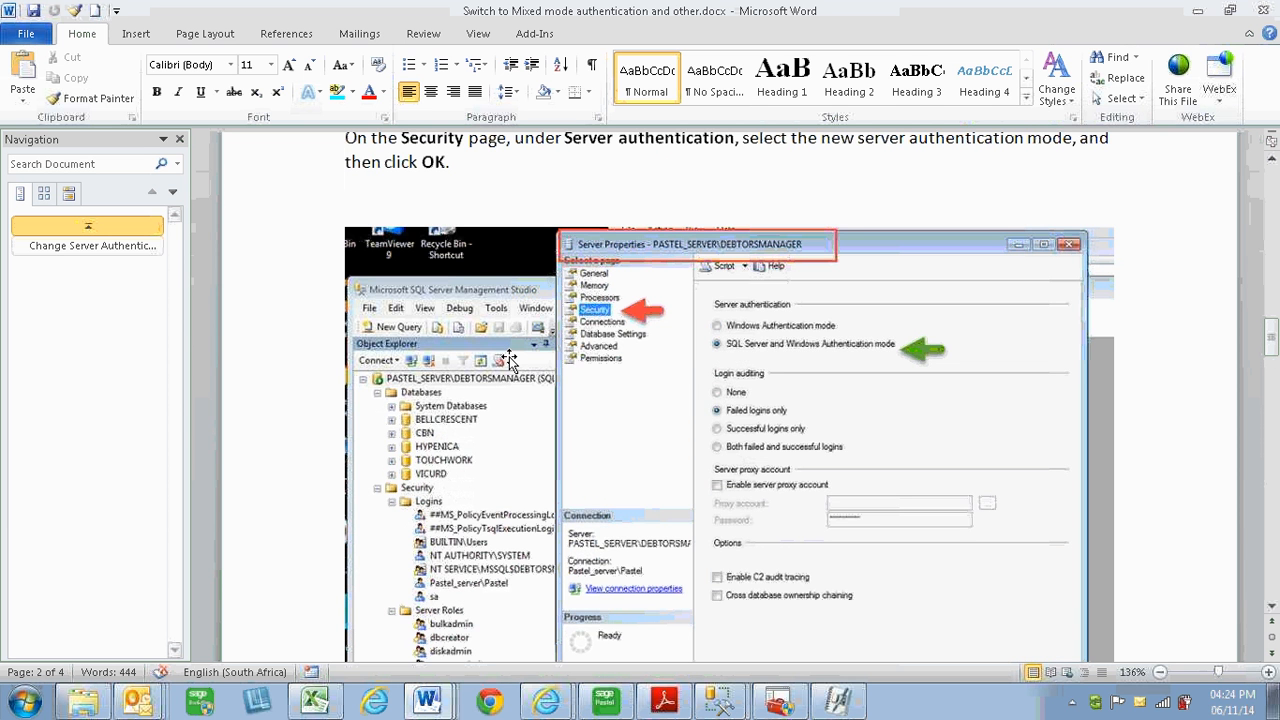
scroll(510, 360, down, 1)
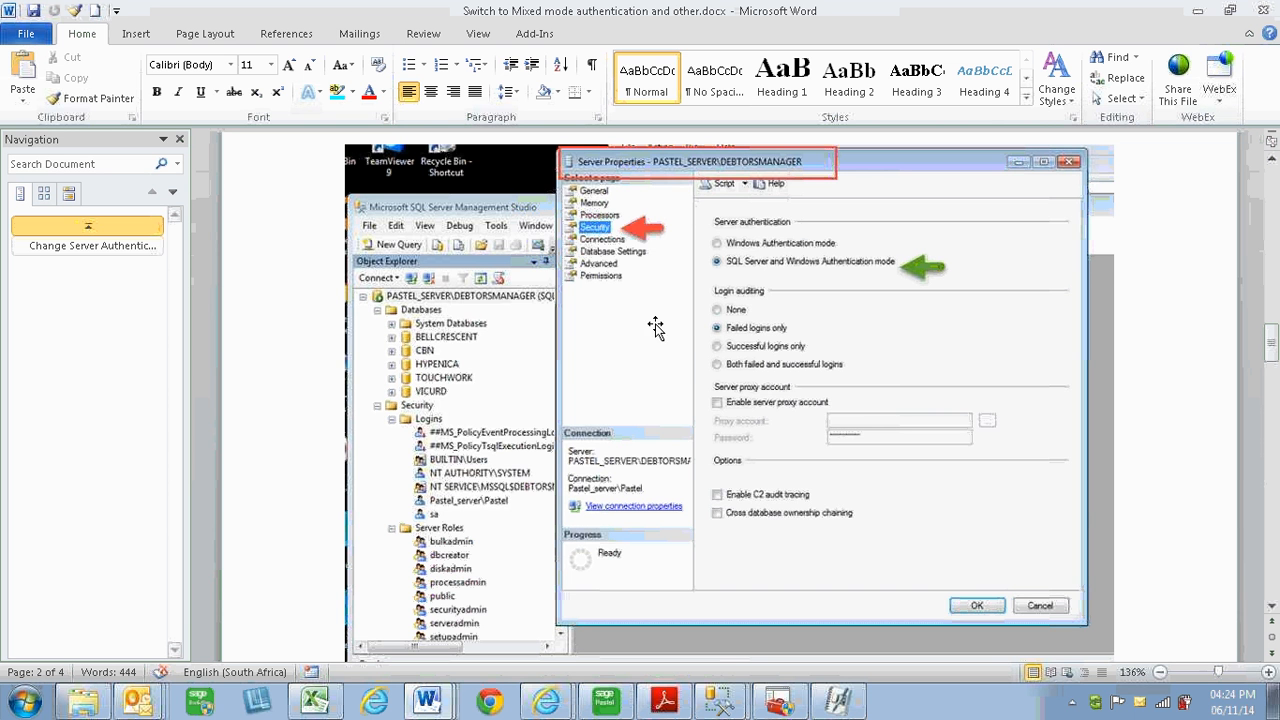
scroll(707, 352, up, 1)
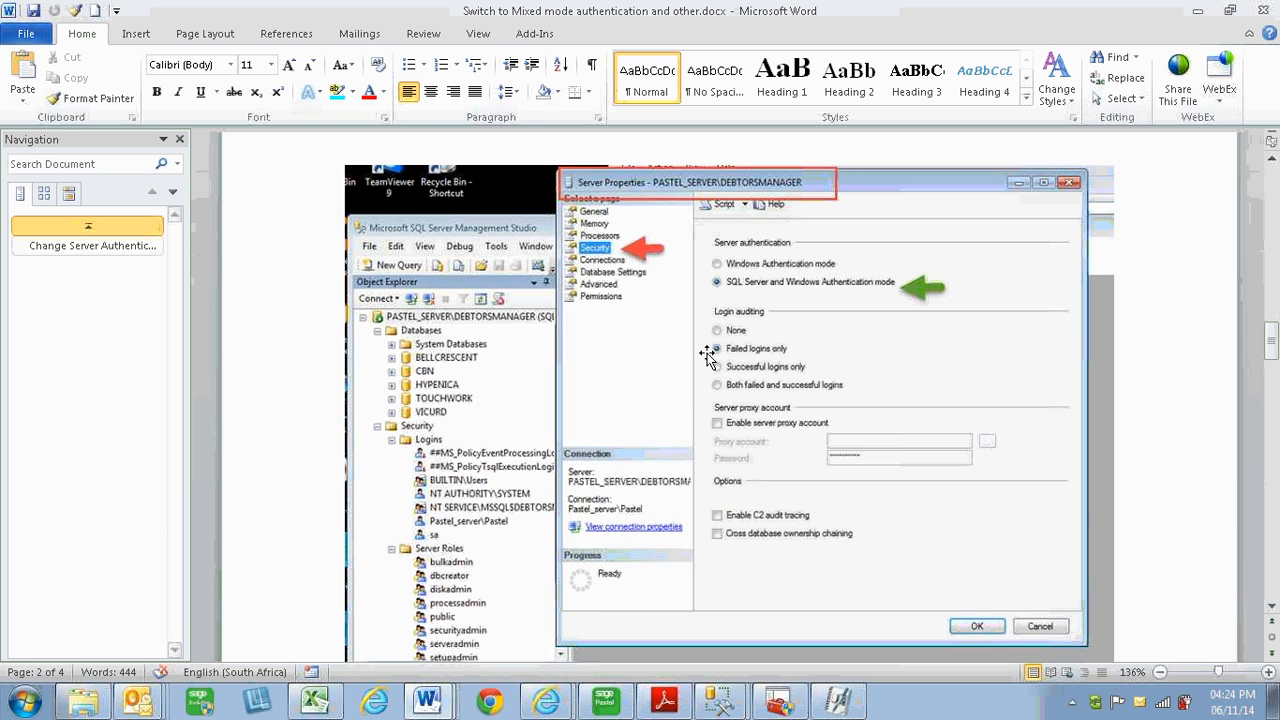
scroll(708, 355, up, 5)
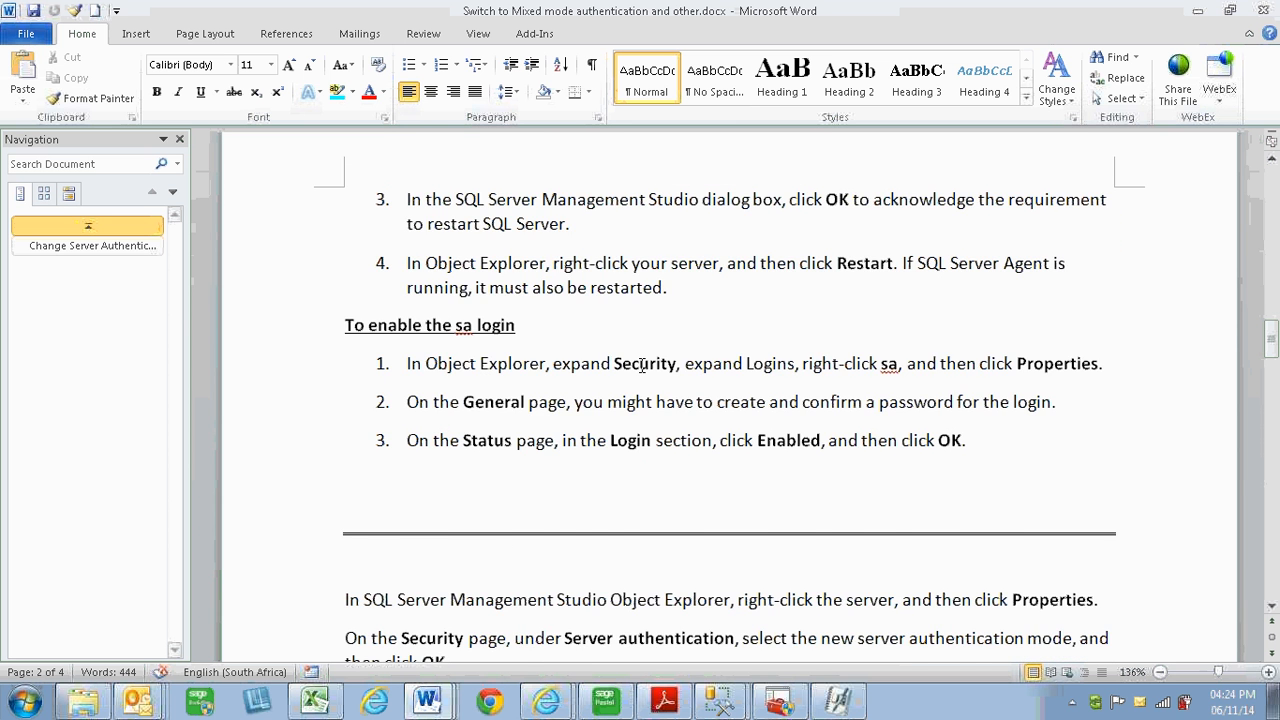
scroll(641, 365, up, 3)
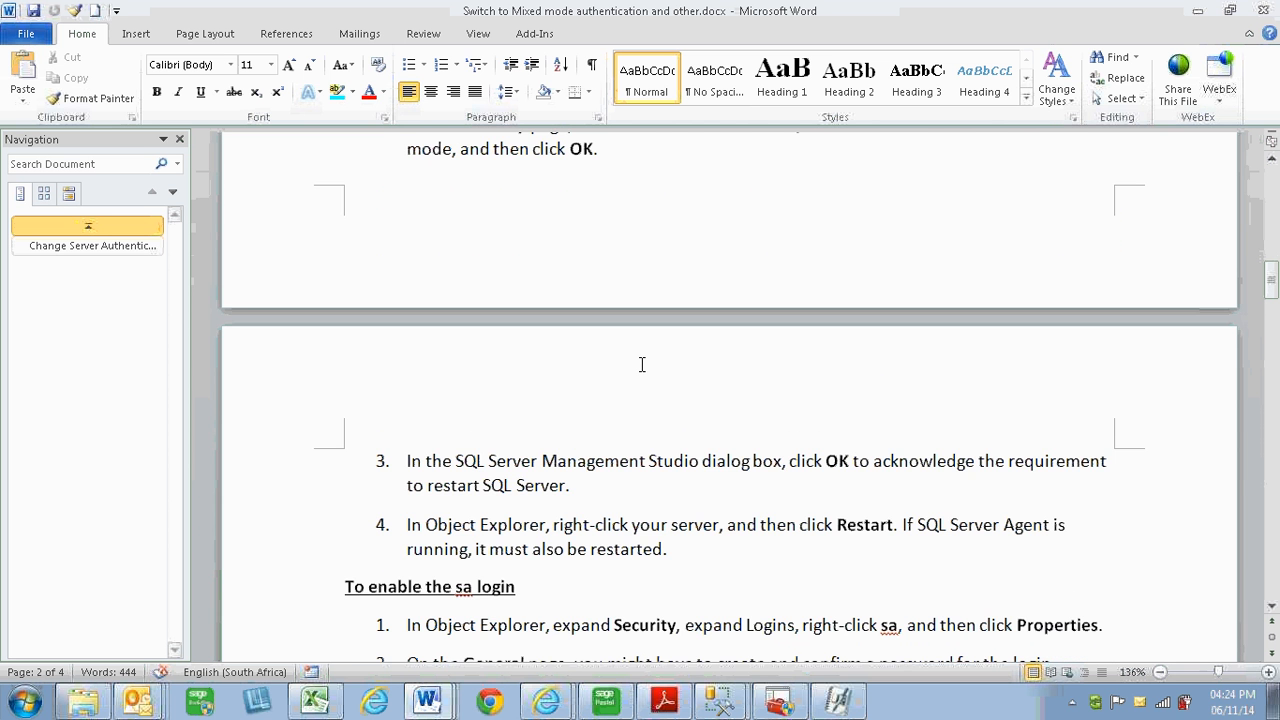
scroll(642, 364, up, 1)
scroll(686, 570, down, 2)
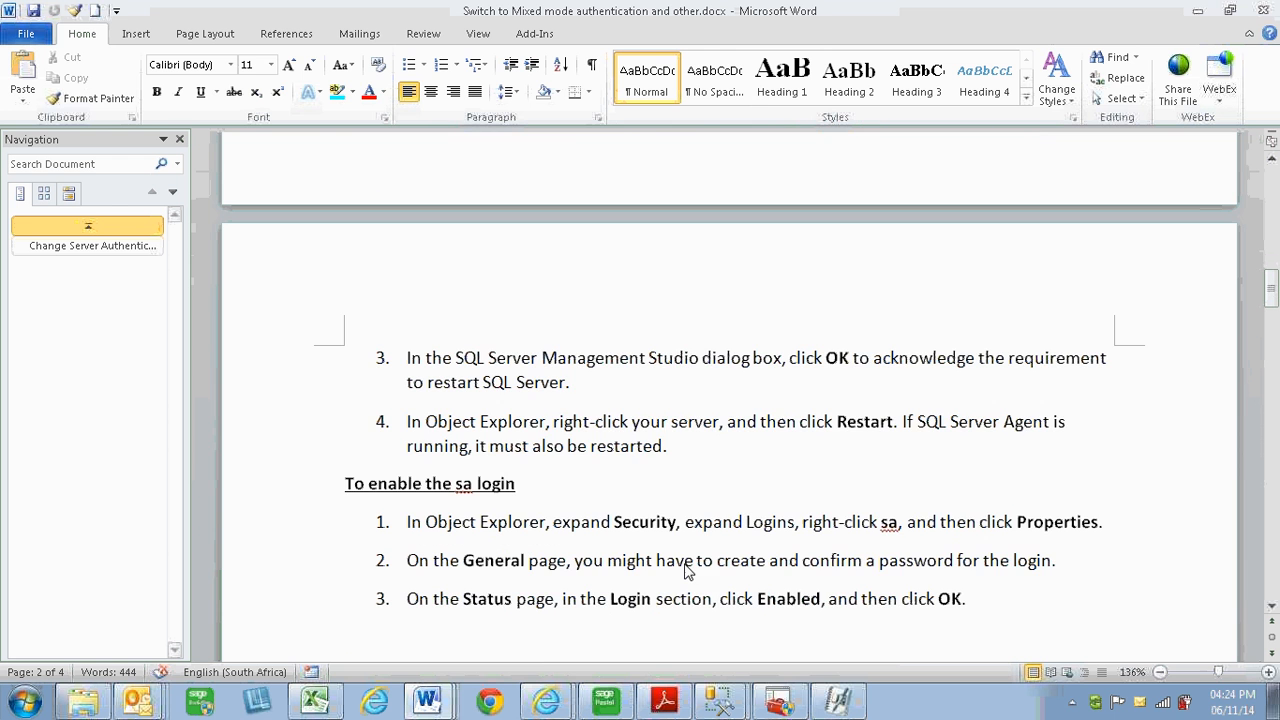
- Switch back to SQL Server Management Studio and open the properties of the sa login under the default instance's security logins
mouse_move(720, 700)
click(700, 623)
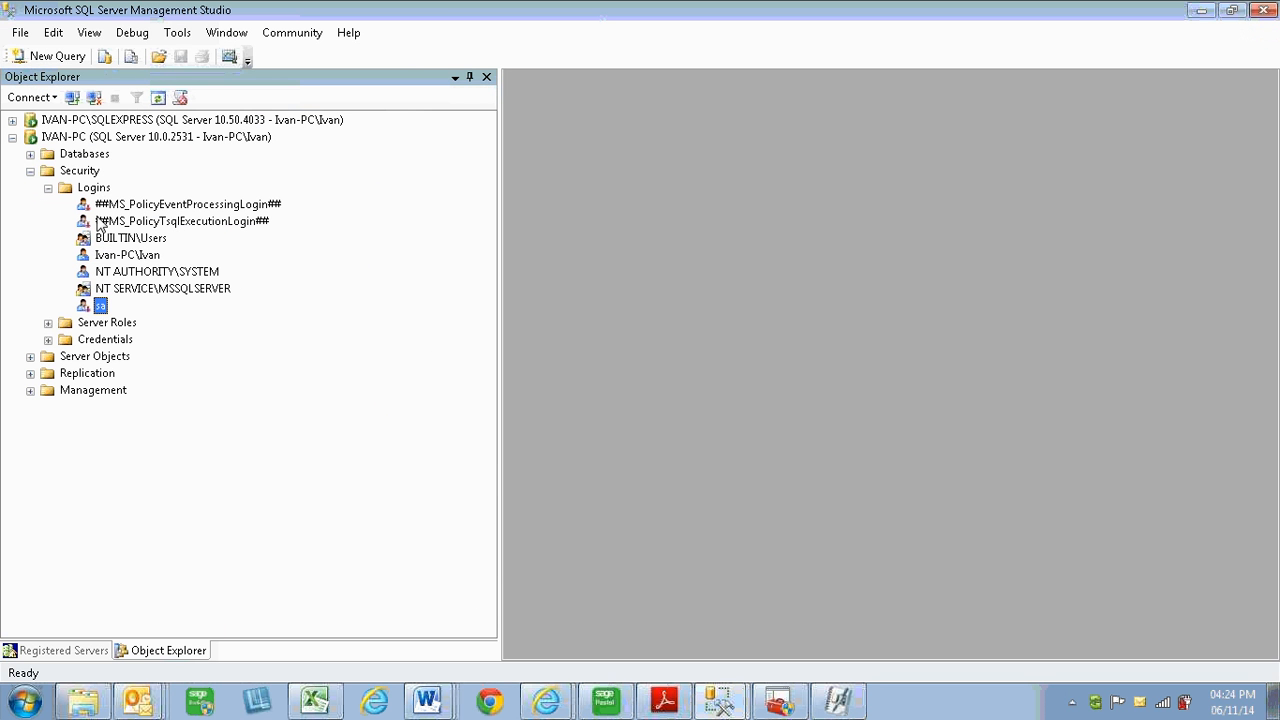
click(80, 171)
double_click(82, 172)
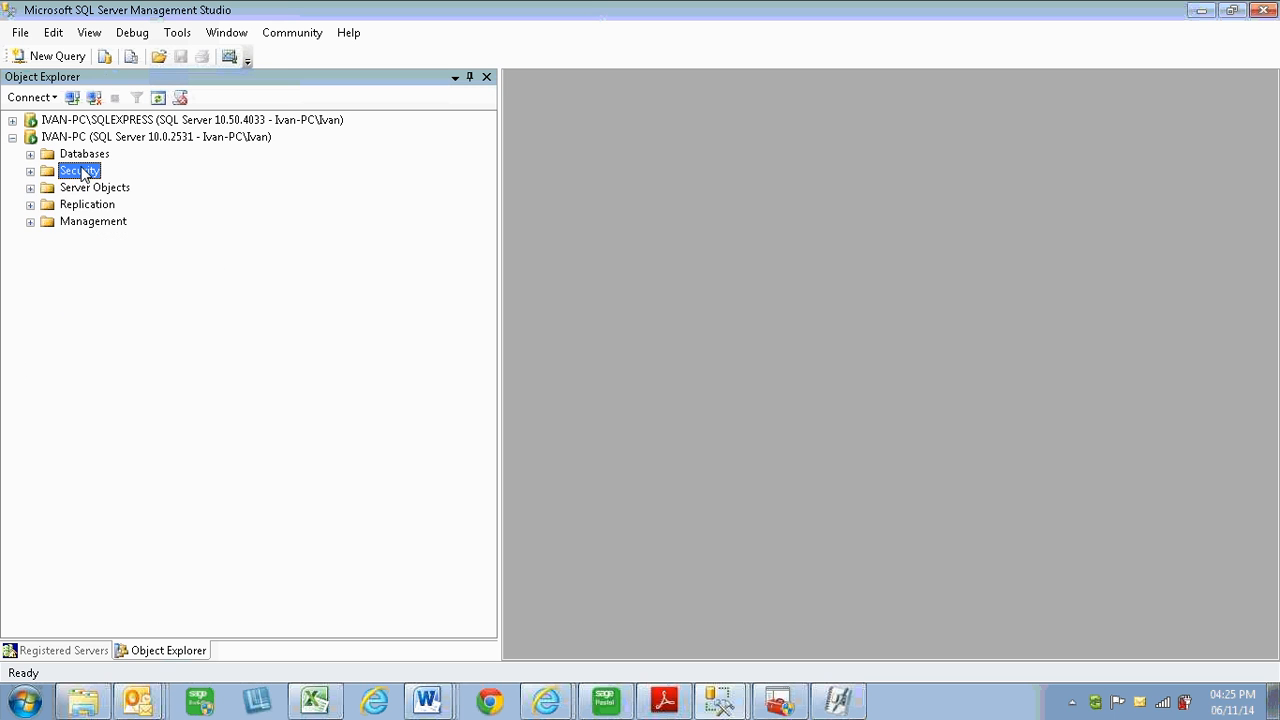
click(31, 172)
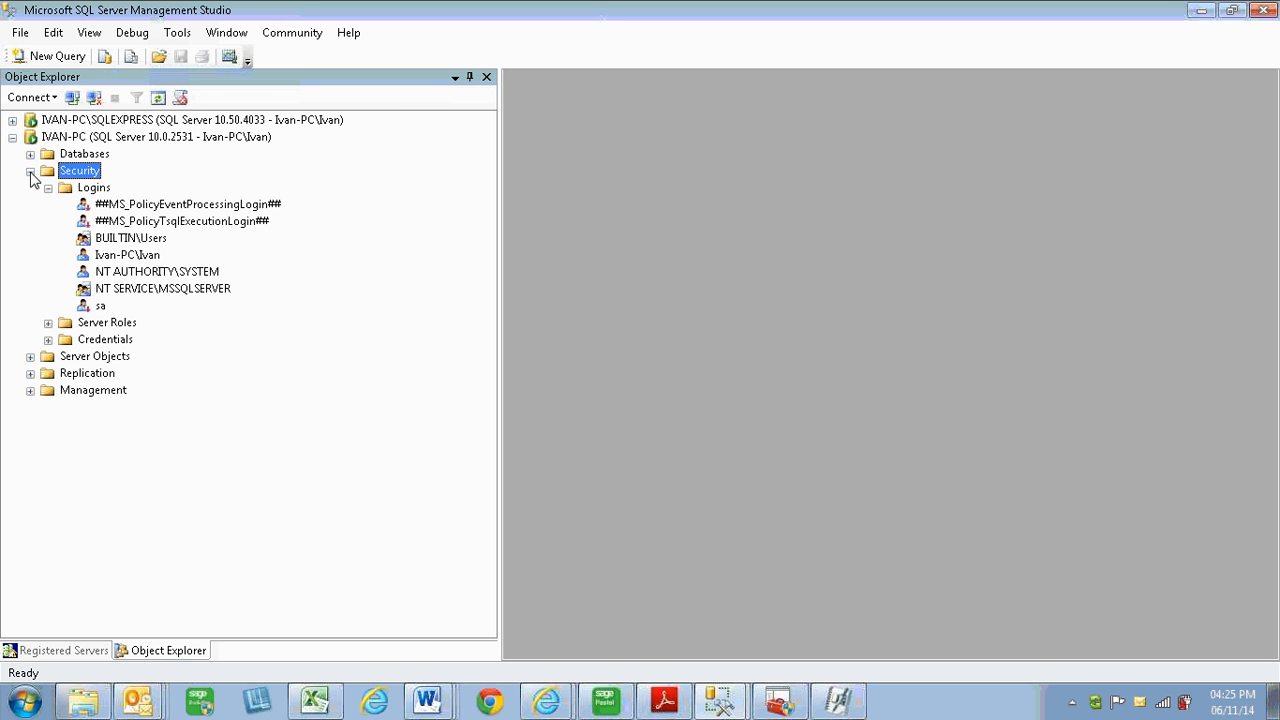
click(101, 307)
double_click(101, 307)
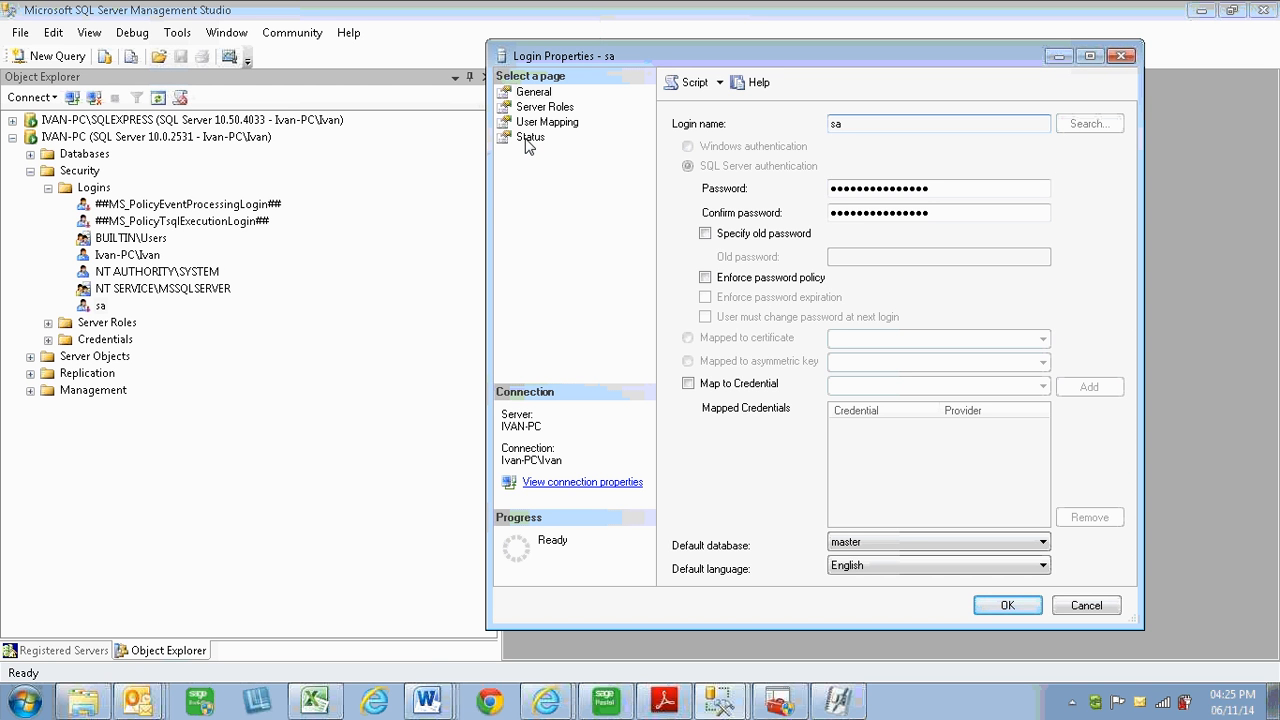
- Return to the Word document Switch to Mixed mode authentication and other.docx and reread the restart and "To enable the sa login" instructions
click(428, 700)
click(369, 535)
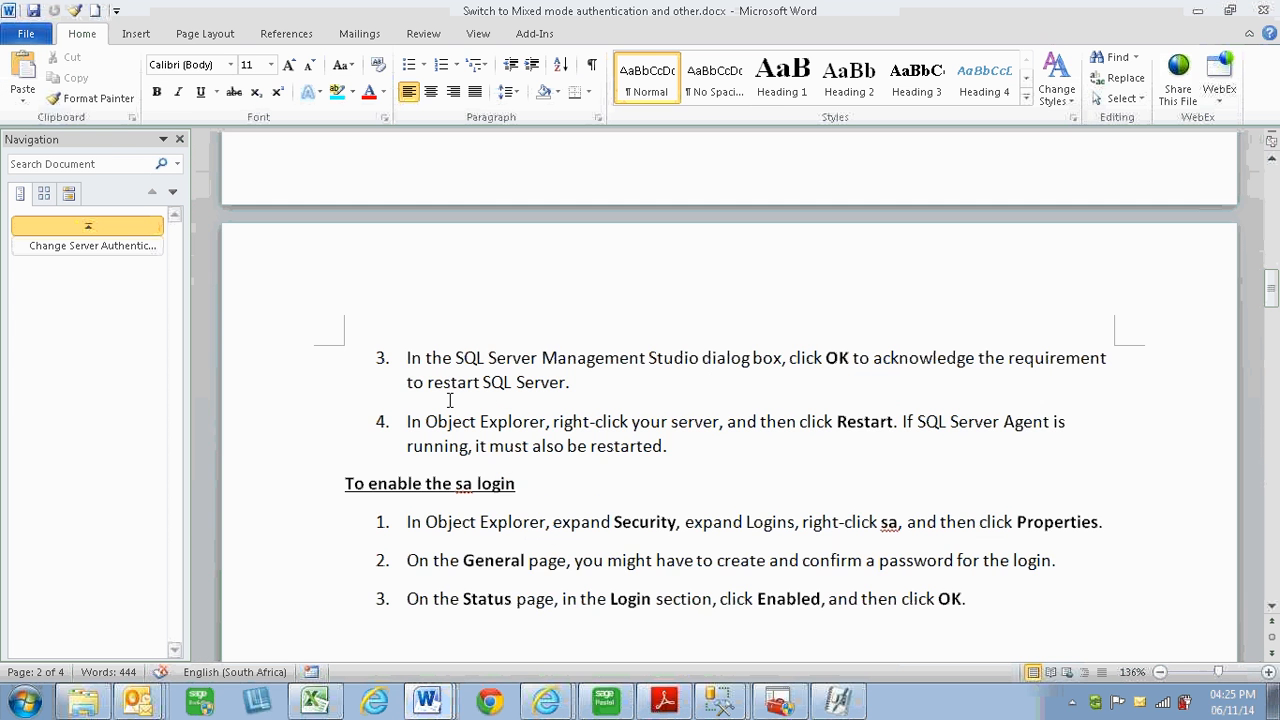
scroll(450, 398, up, 3)
scroll(444, 426, down, 2)
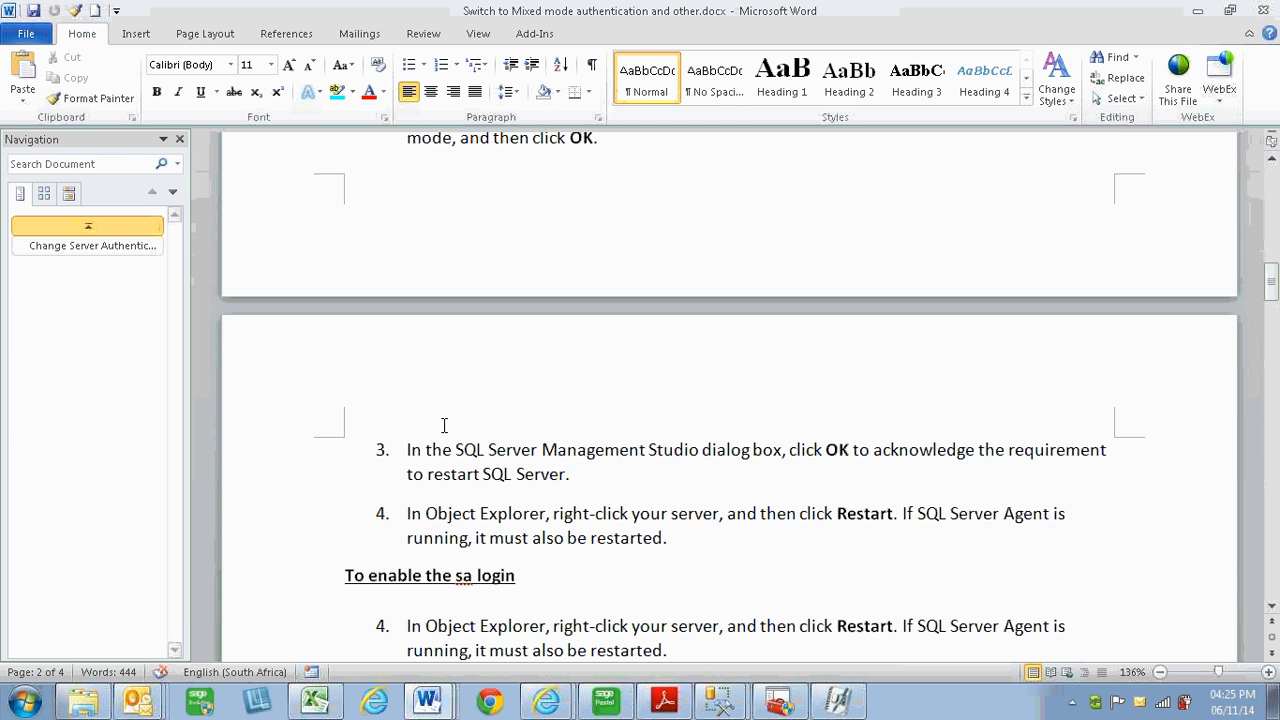
scroll(444, 426, down, 1)
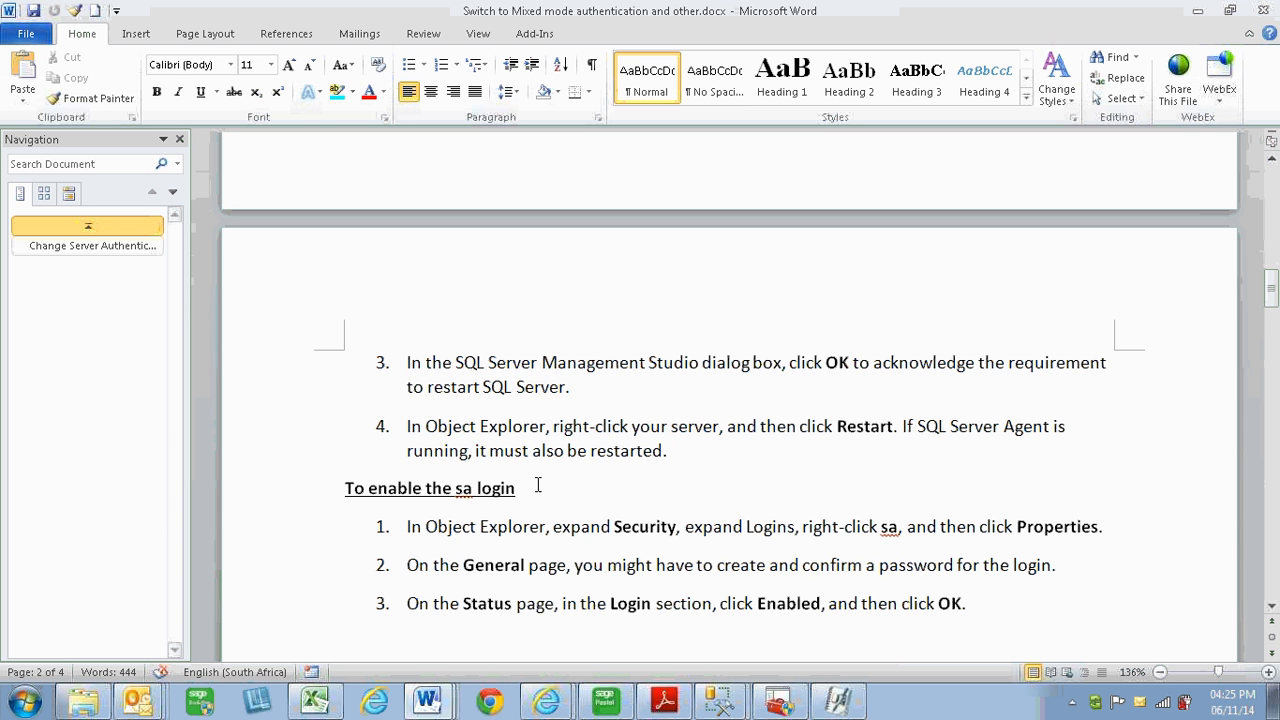
scroll(540, 490, down, 1)
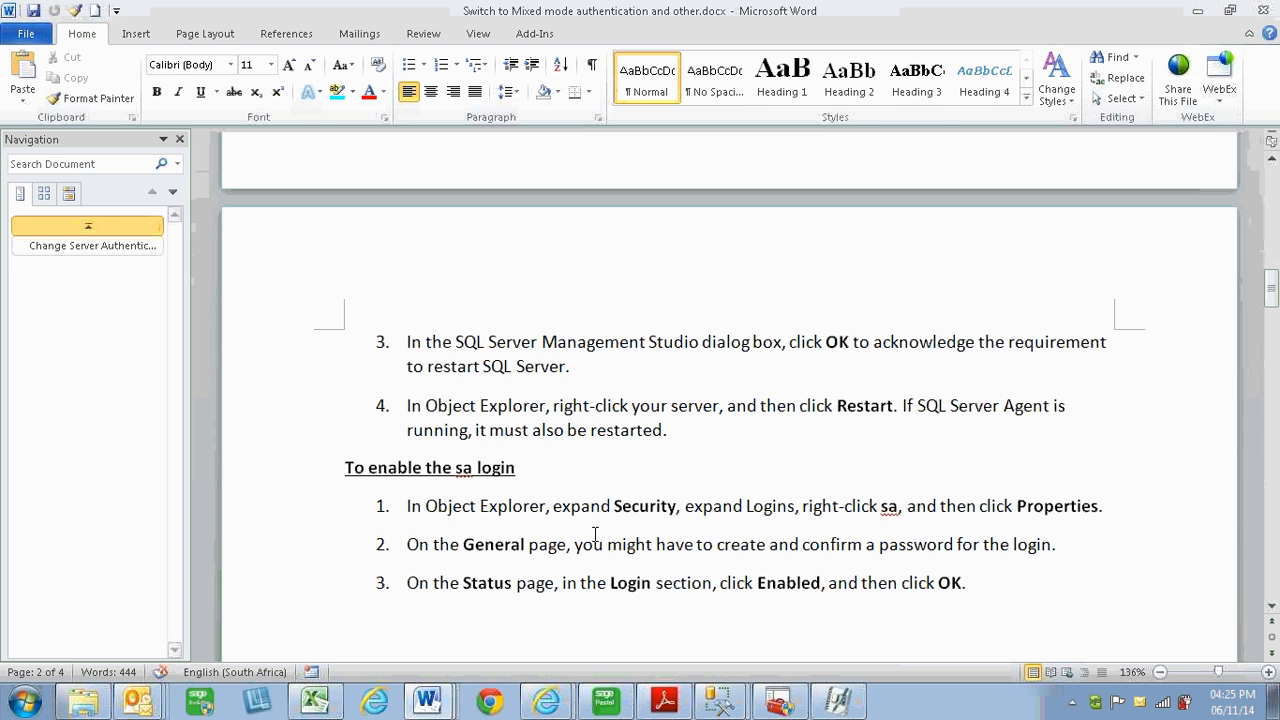
scroll(595, 535, down, 1)
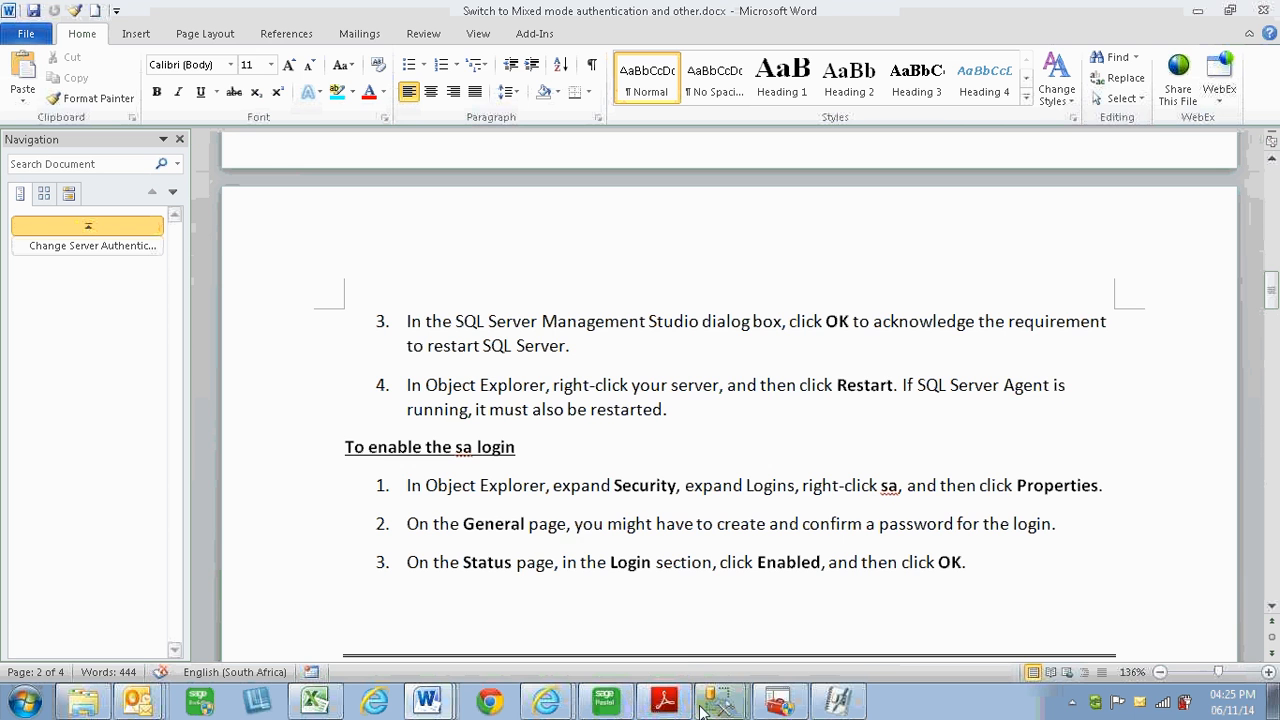
- Return to SQL Server Management Studio, reopen the properties of the sa login and view its Status settings
mouse_move(712, 705)
click(890, 626)
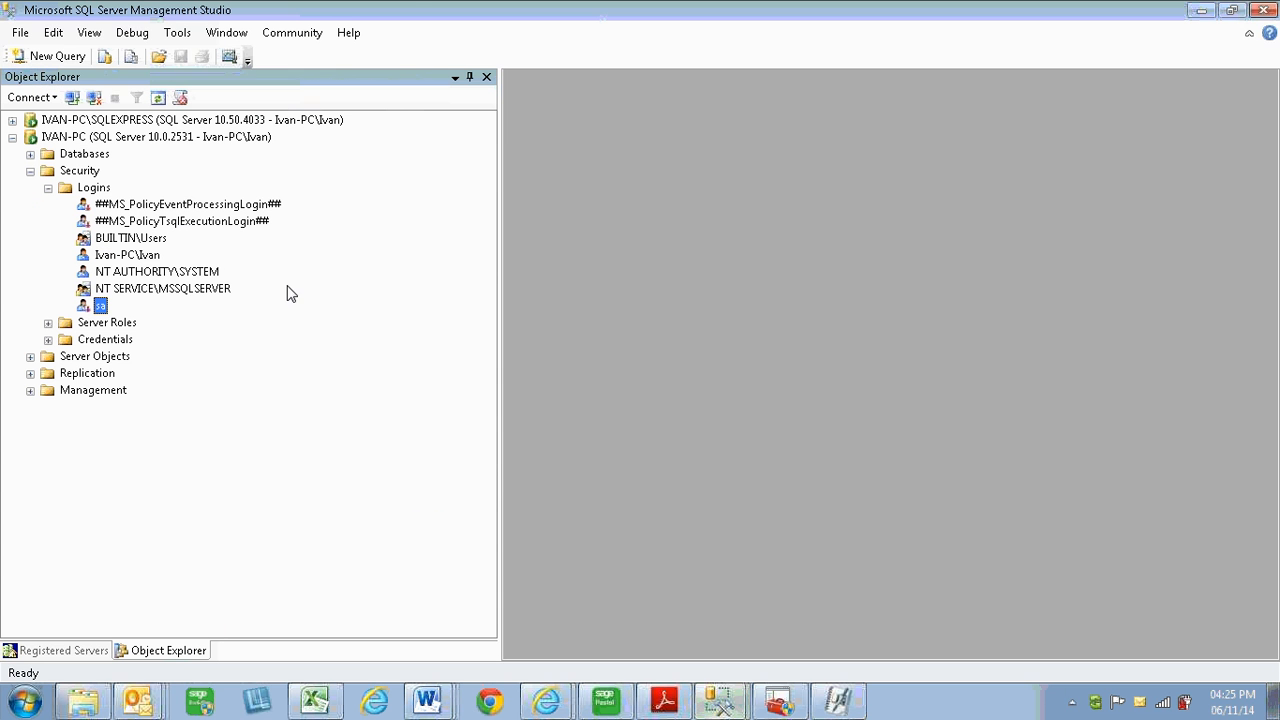
double_click(102, 306)
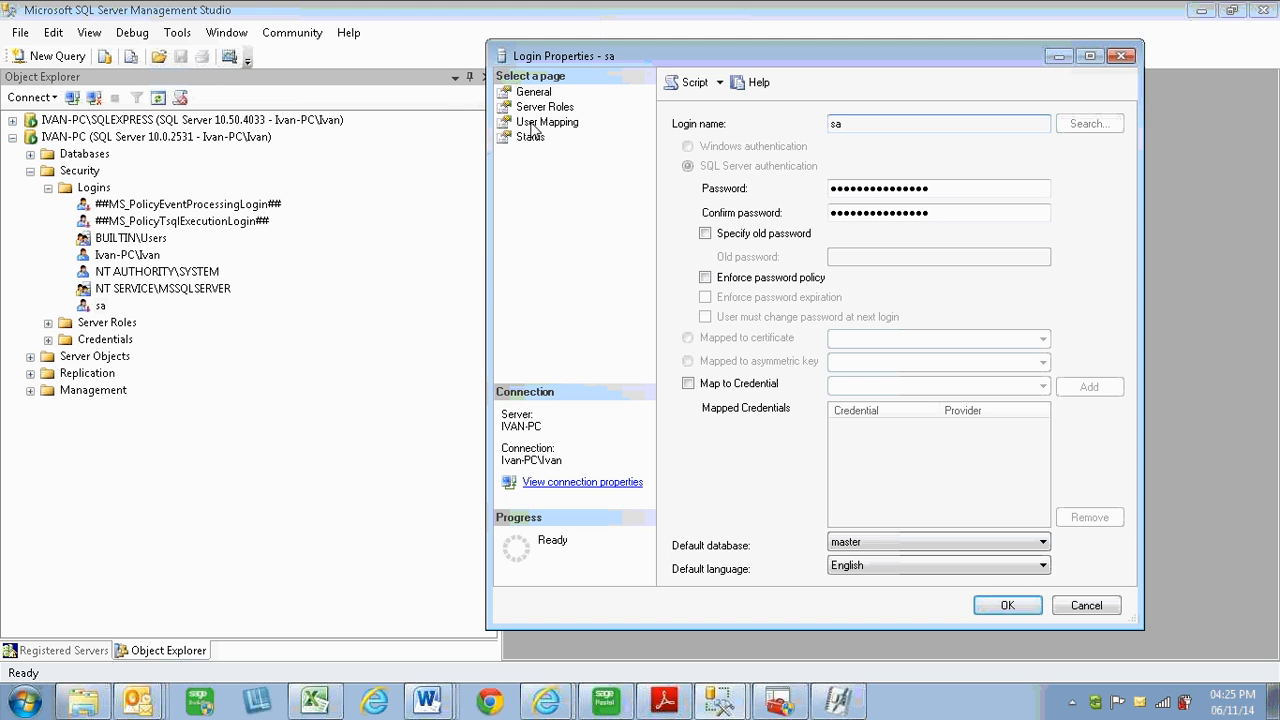
click(540, 108)
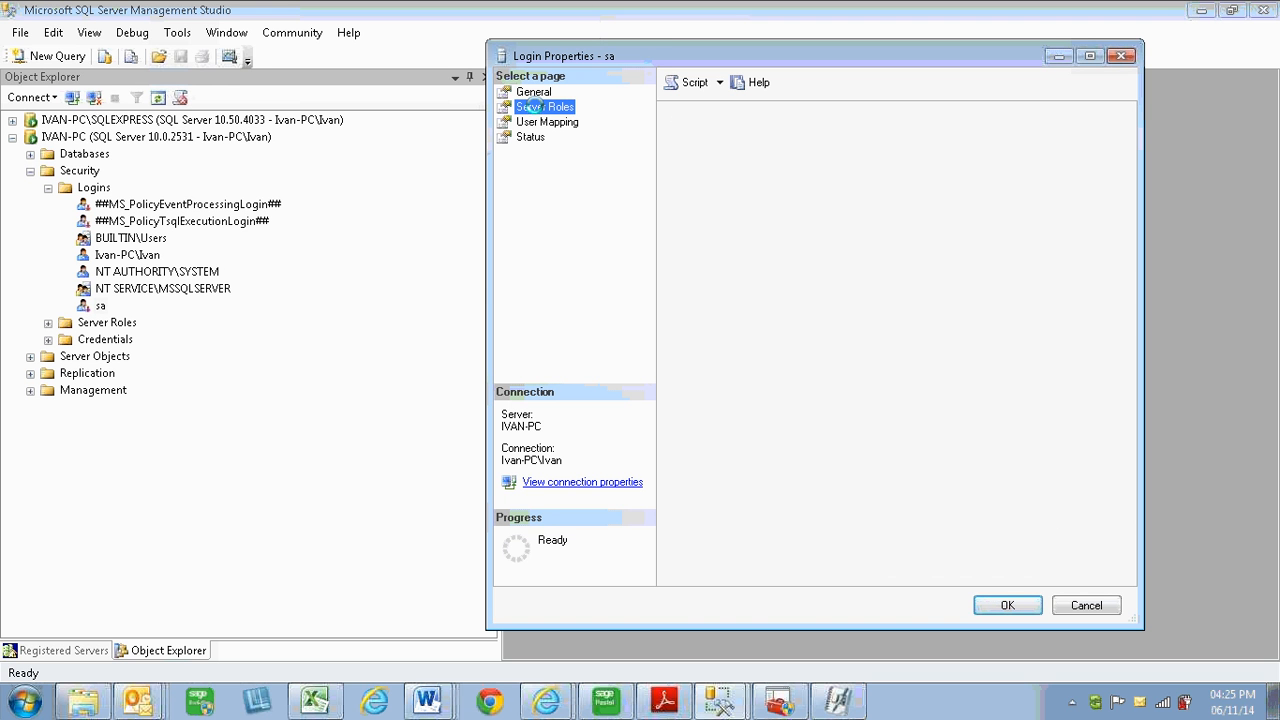
click(530, 137)
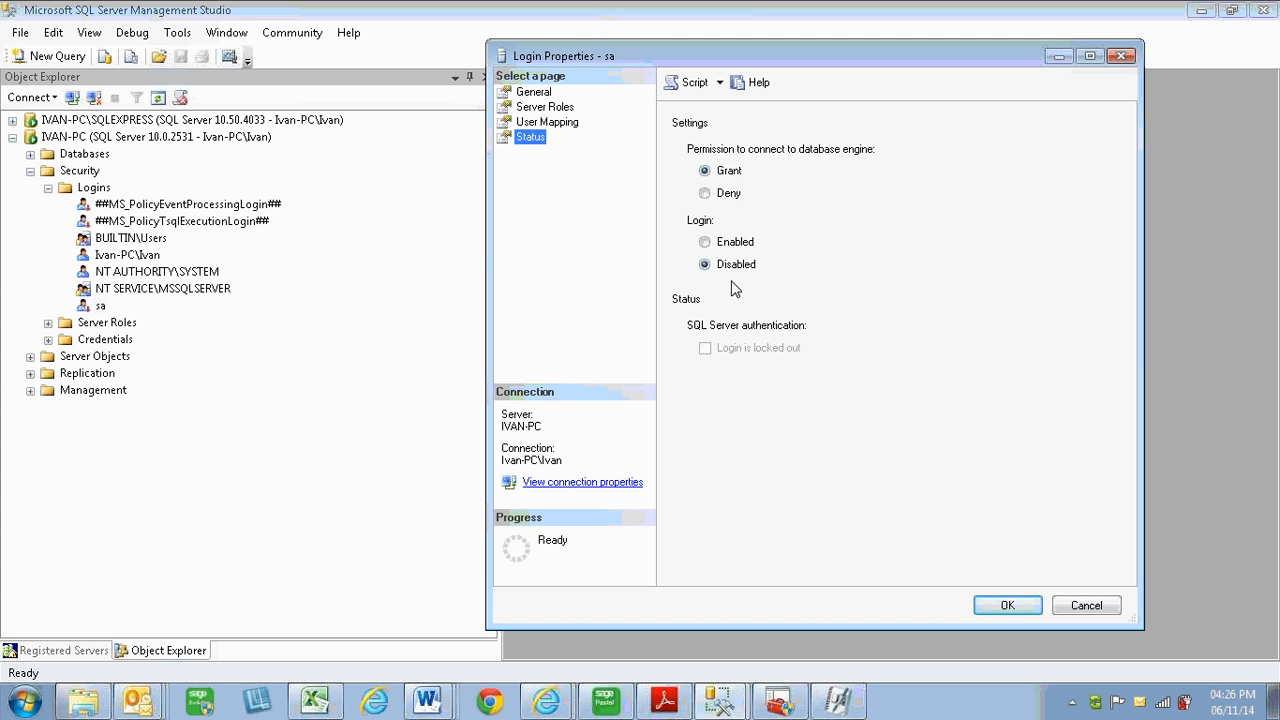
- Set the sa login to Enabled, change it back to Disabled and confirm the login properties
click(705, 244)
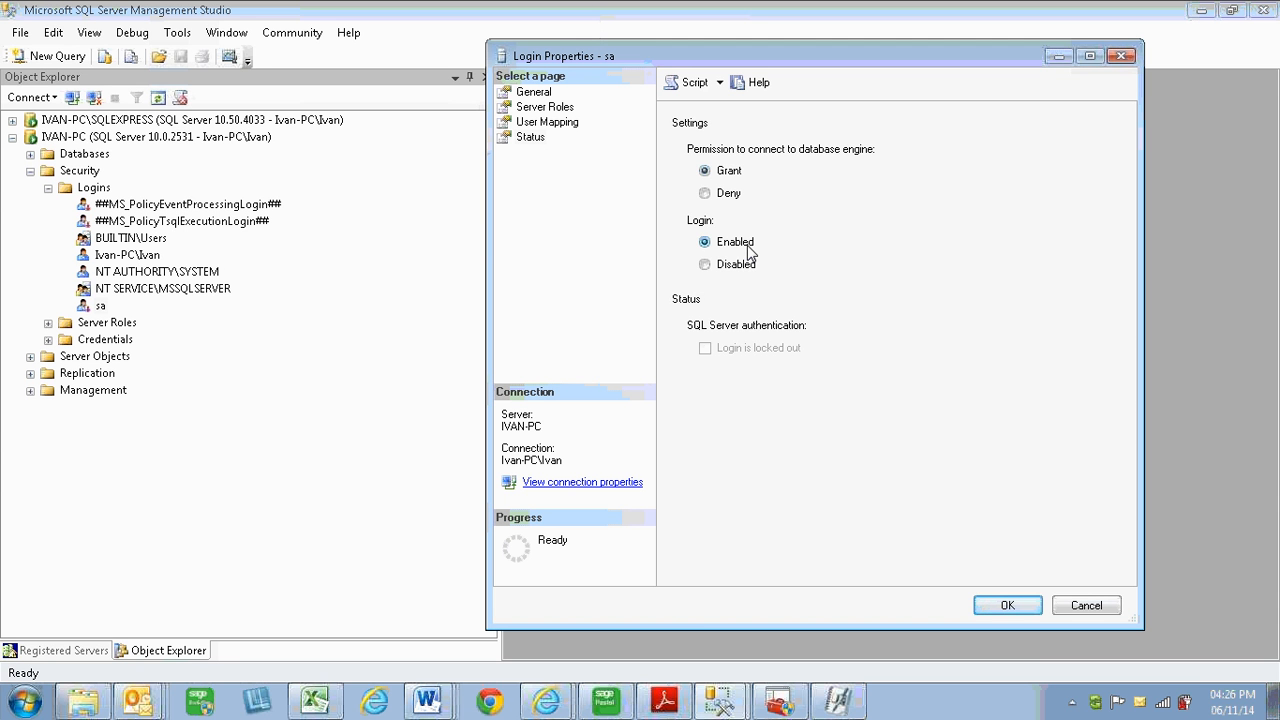
click(704, 266)
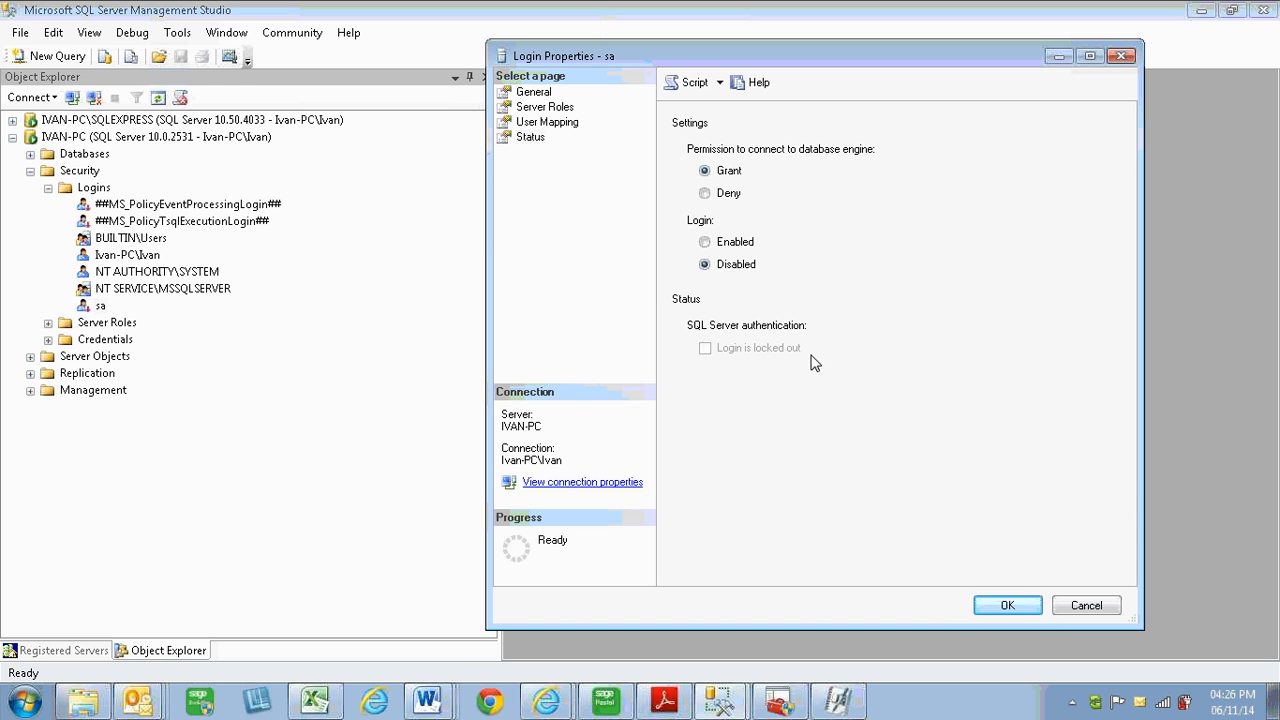
click(1019, 606)
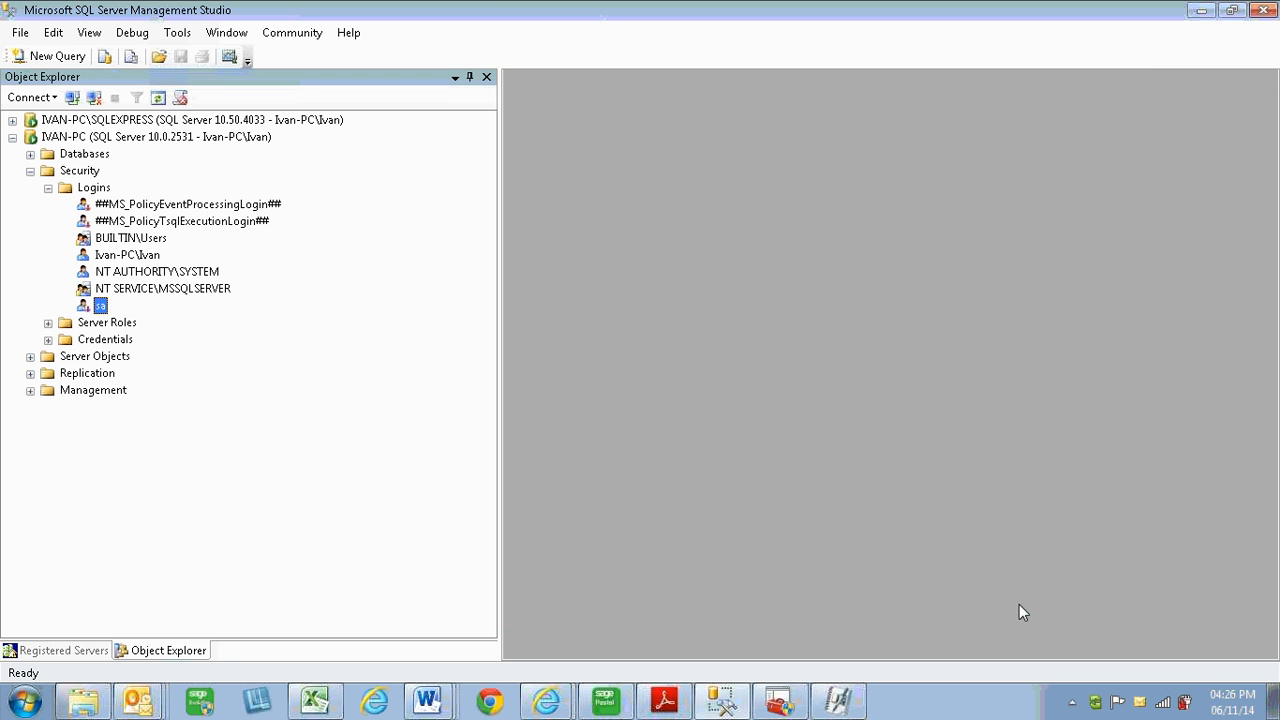
- View the Restart command available for the default server instance and dismiss it without restarting
click(115, 142)
right_click(115, 148)
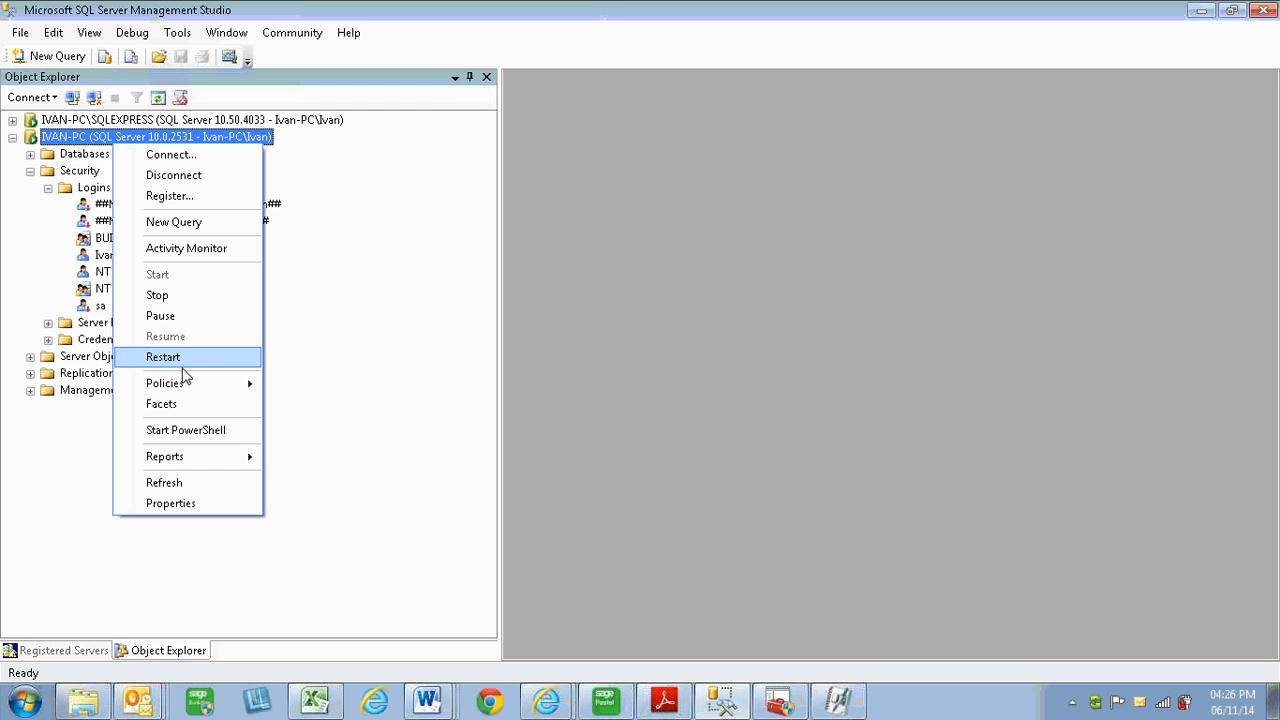
click(340, 360)
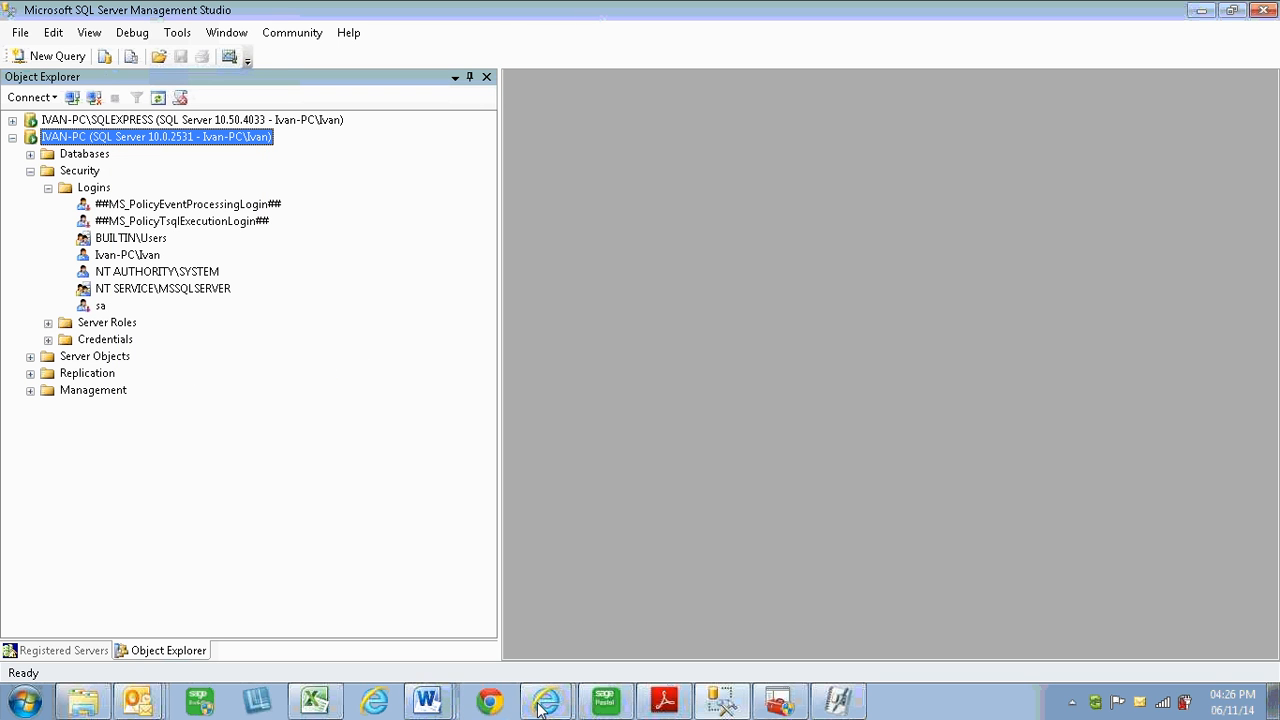
- Switch to the database login of Pastel Debtors Manager
click(603, 706)
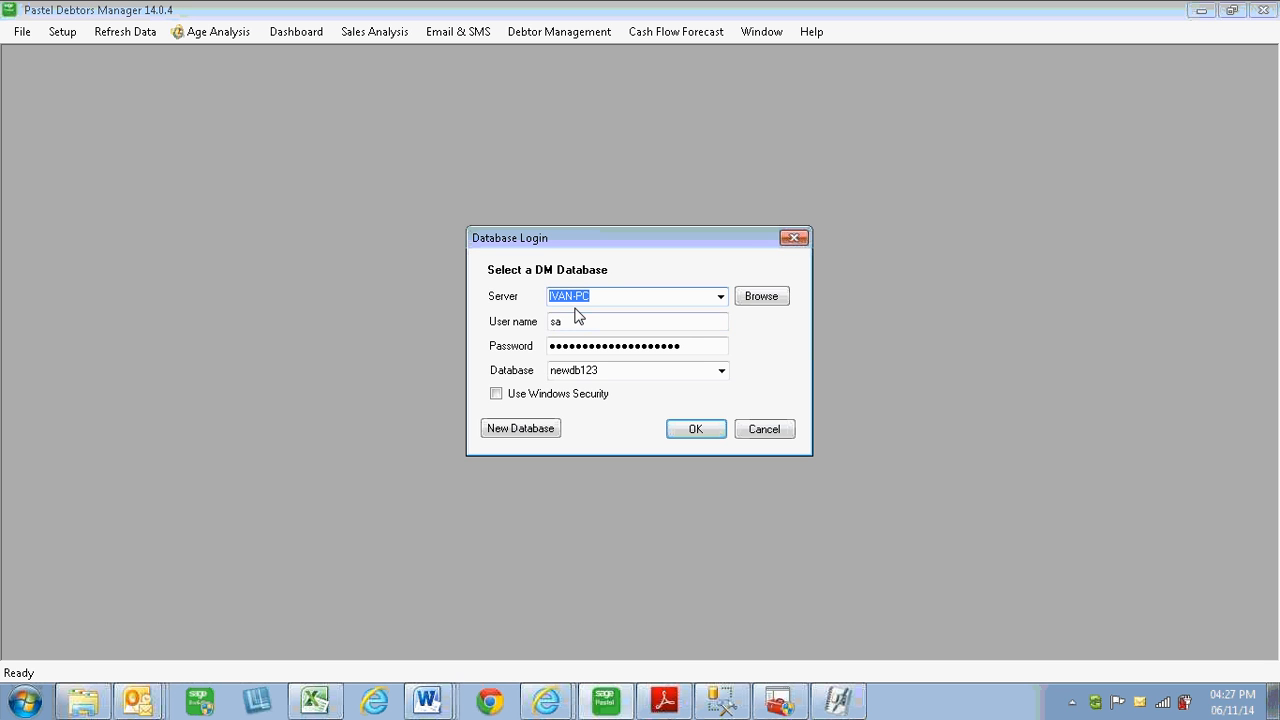
- Clear the trailing backslash from the server name, browse for available SQL servers and dismiss the result
click(627, 297)
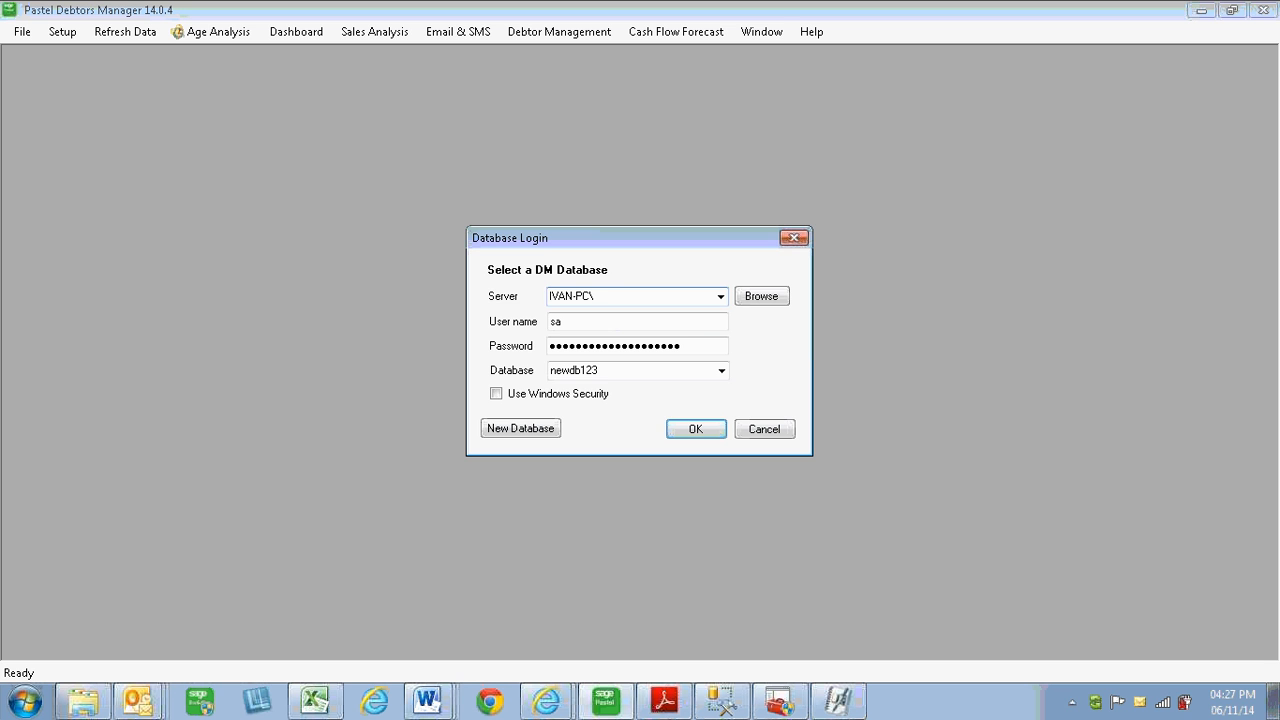
key(BackSpace)
click(752, 298)
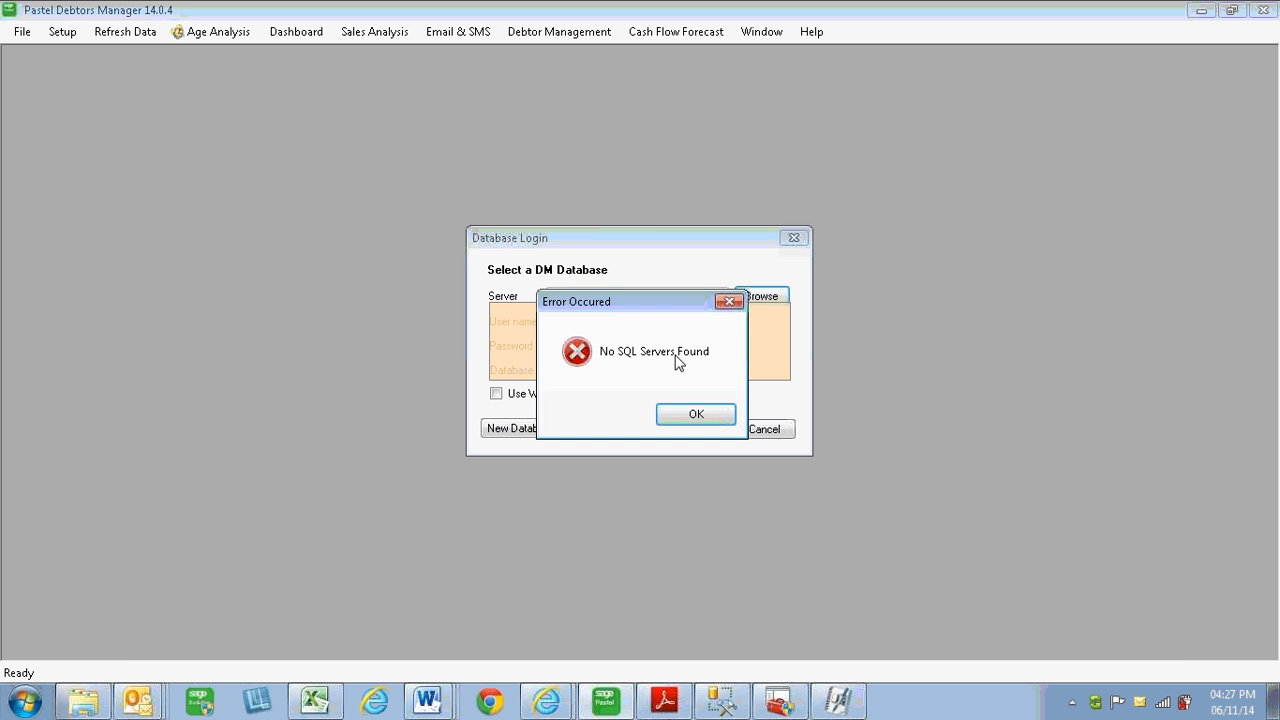
click(697, 419)
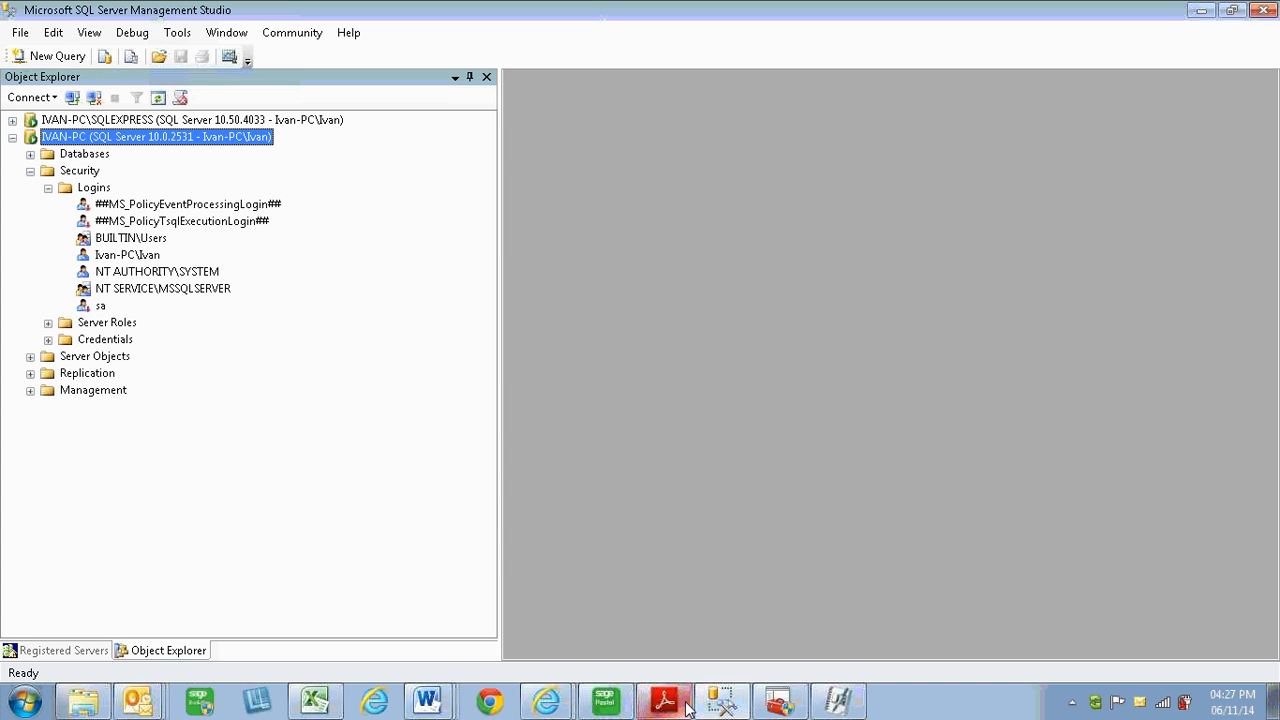
- Switch to Sql Server Configuration Manager, view the commands for the SQL Server (SQLEXPRESS) service and dismiss them
mouse_move(720, 705)
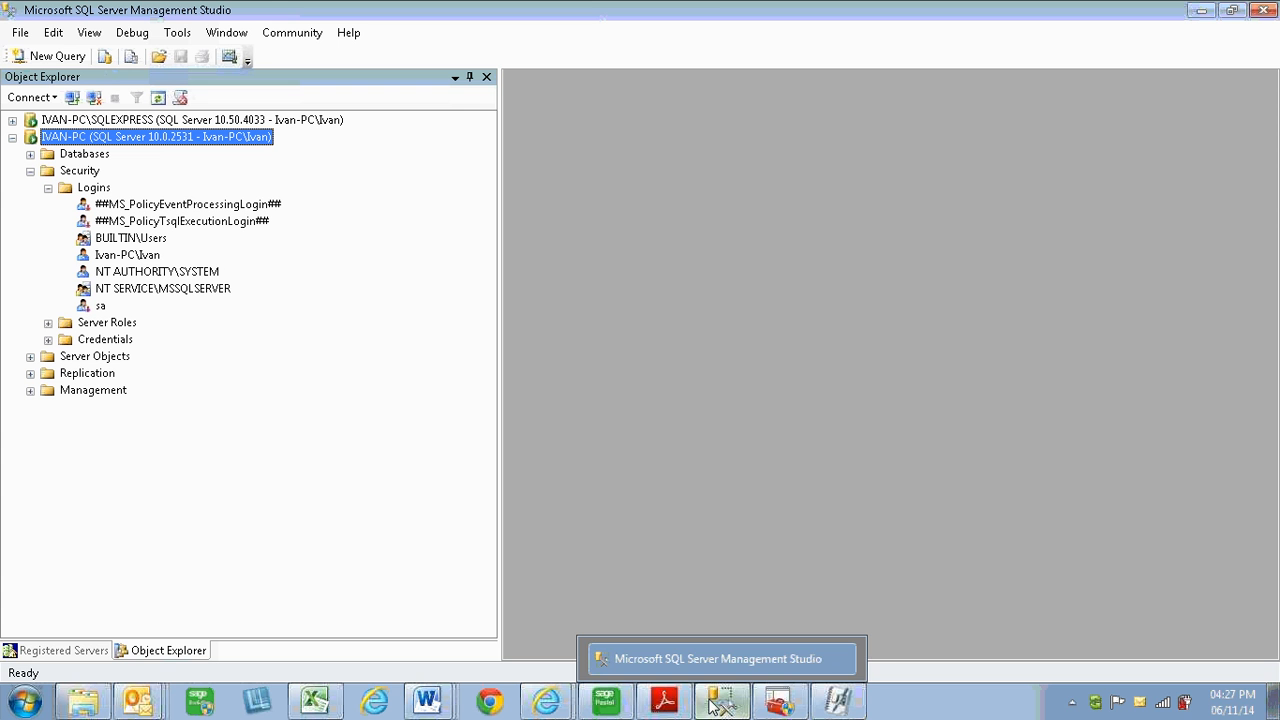
mouse_move(773, 706)
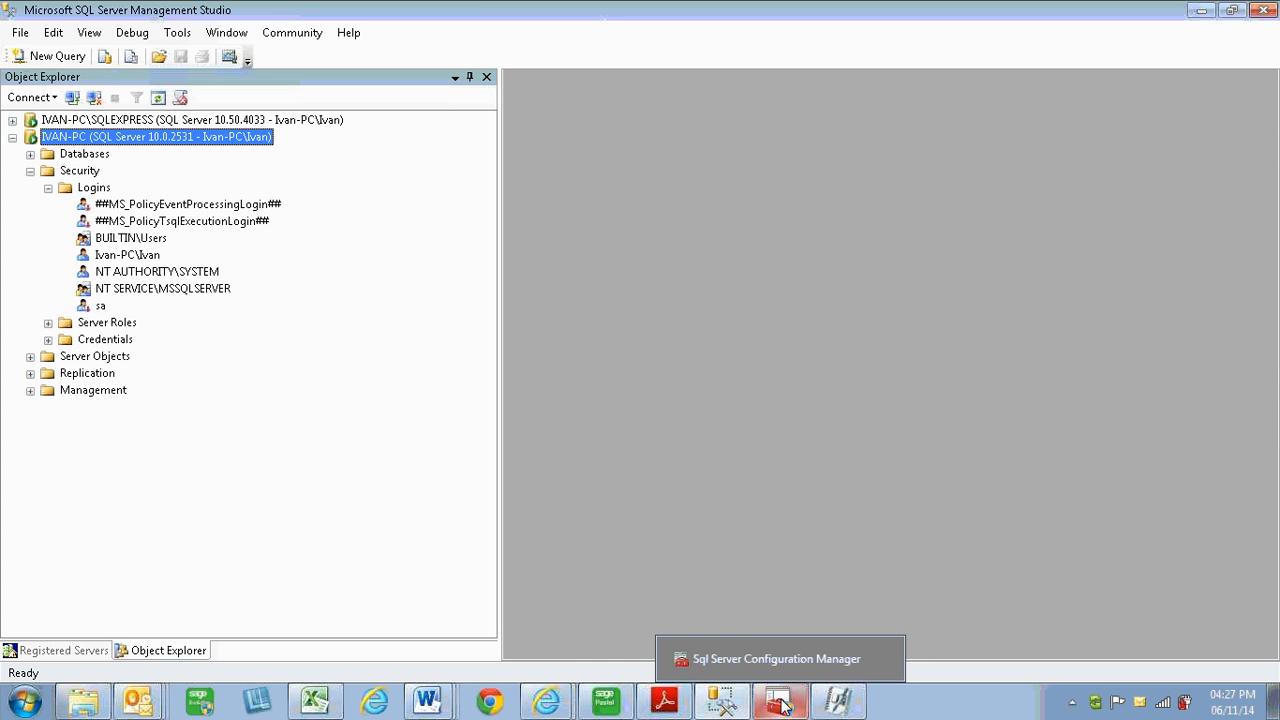
click(785, 705)
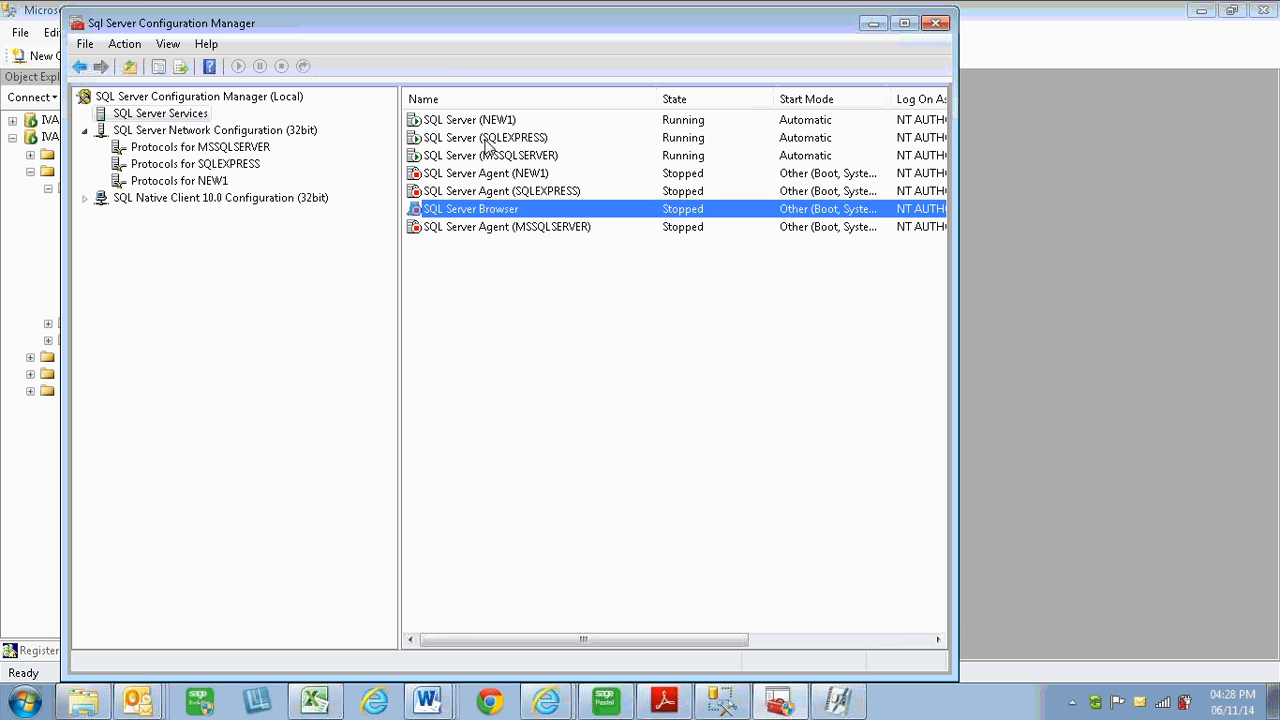
click(487, 140)
right_click(487, 140)
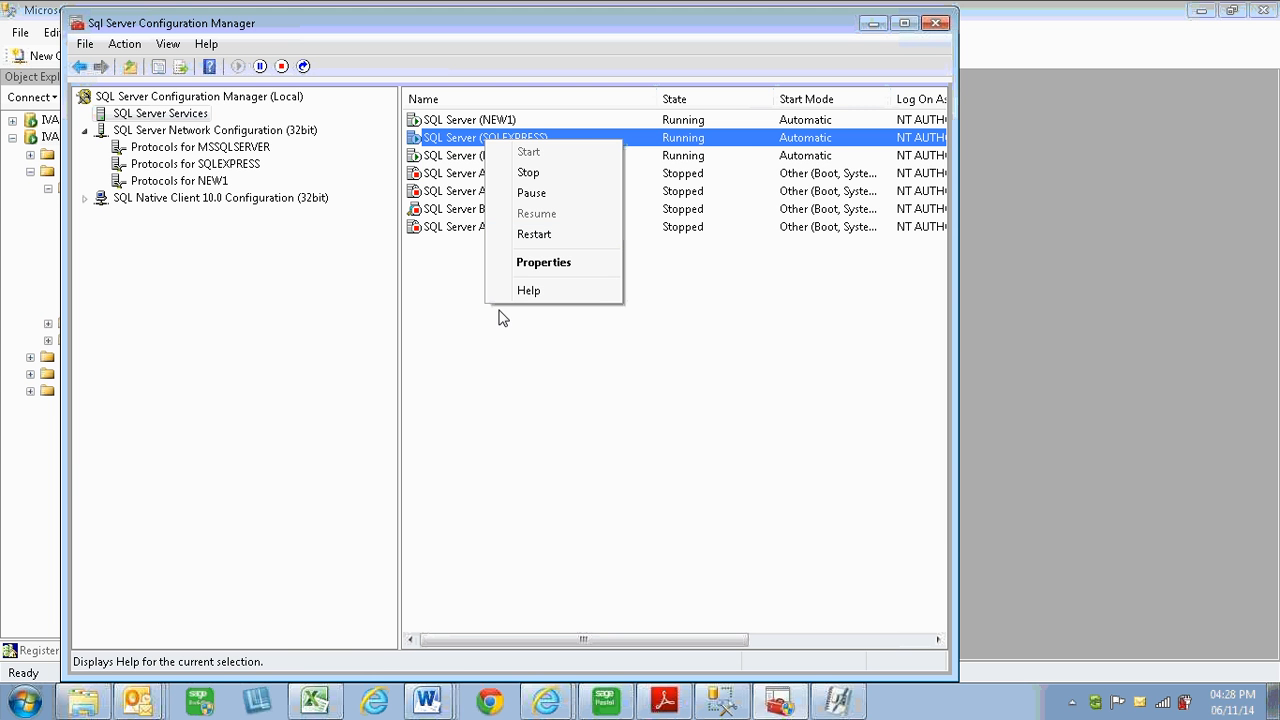
click(653, 349)
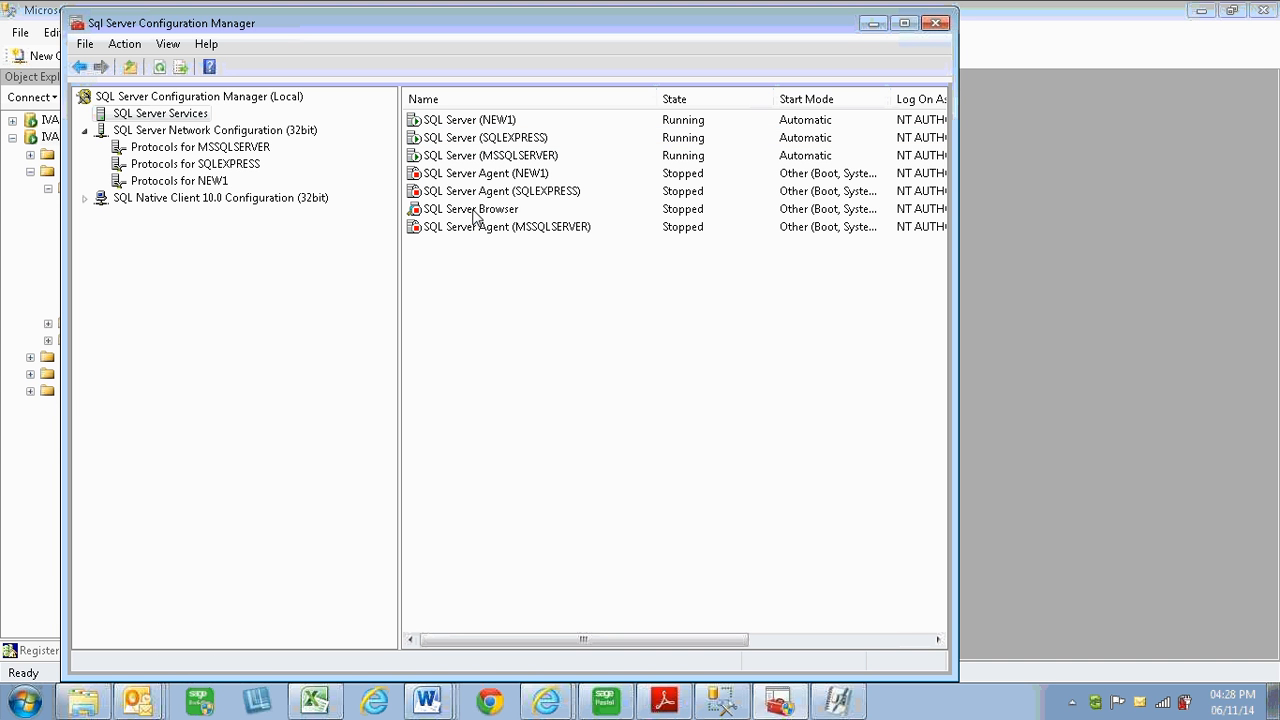
- Check the SQL Server Browser service and try to restart the SQL Server (SQLEXPRESS) service
click(473, 215)
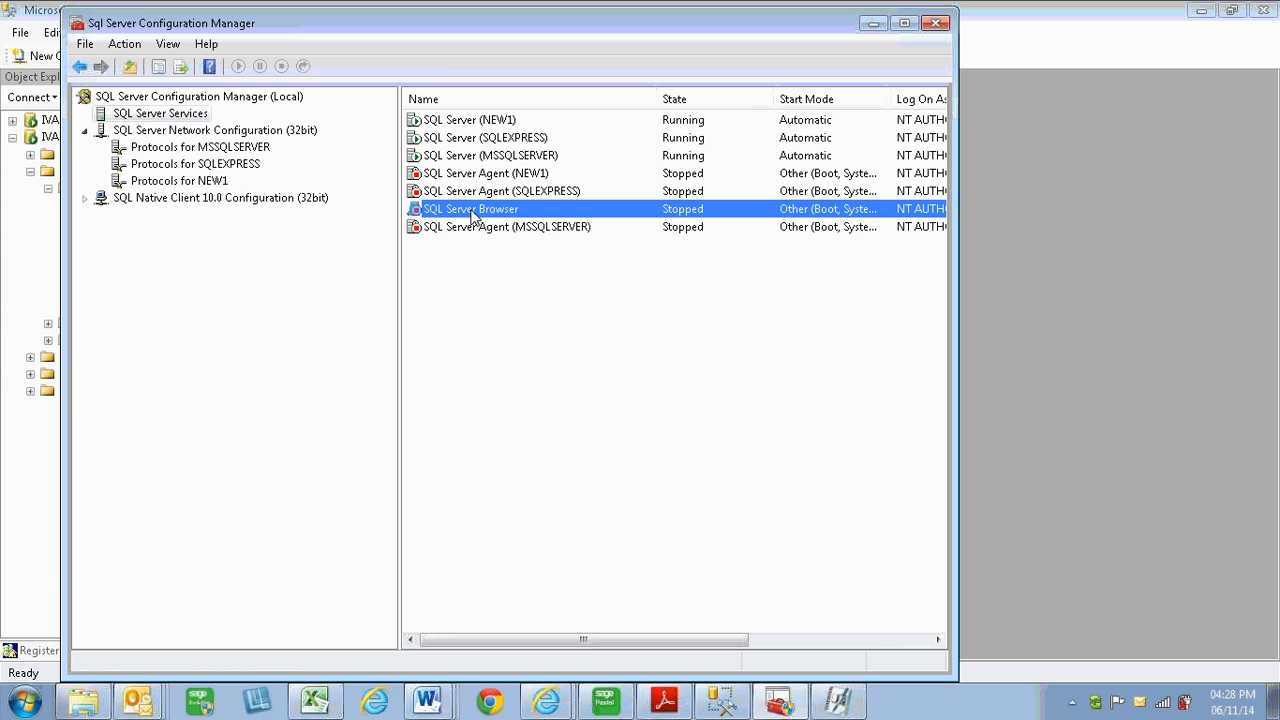
right_click(486, 139)
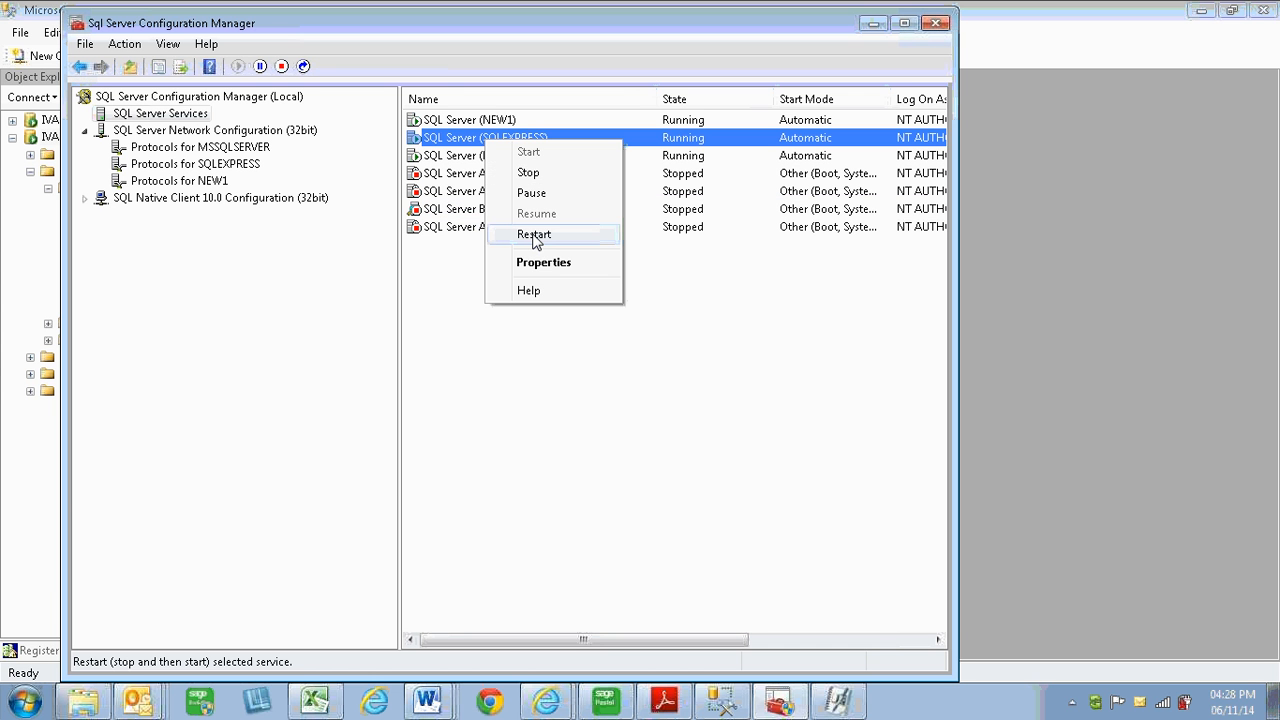
click(534, 236)
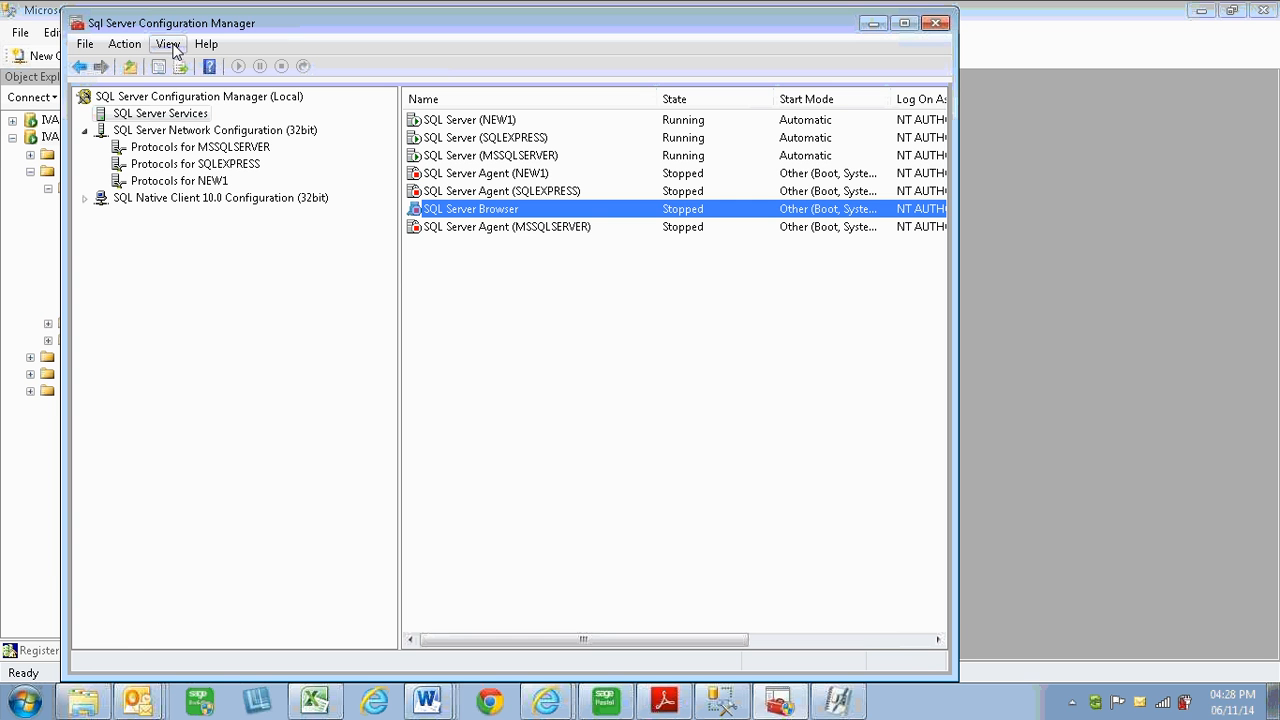
- Return to SQL Server Management Studio and restart the default server instance, confirming the restart
click(604, 706)
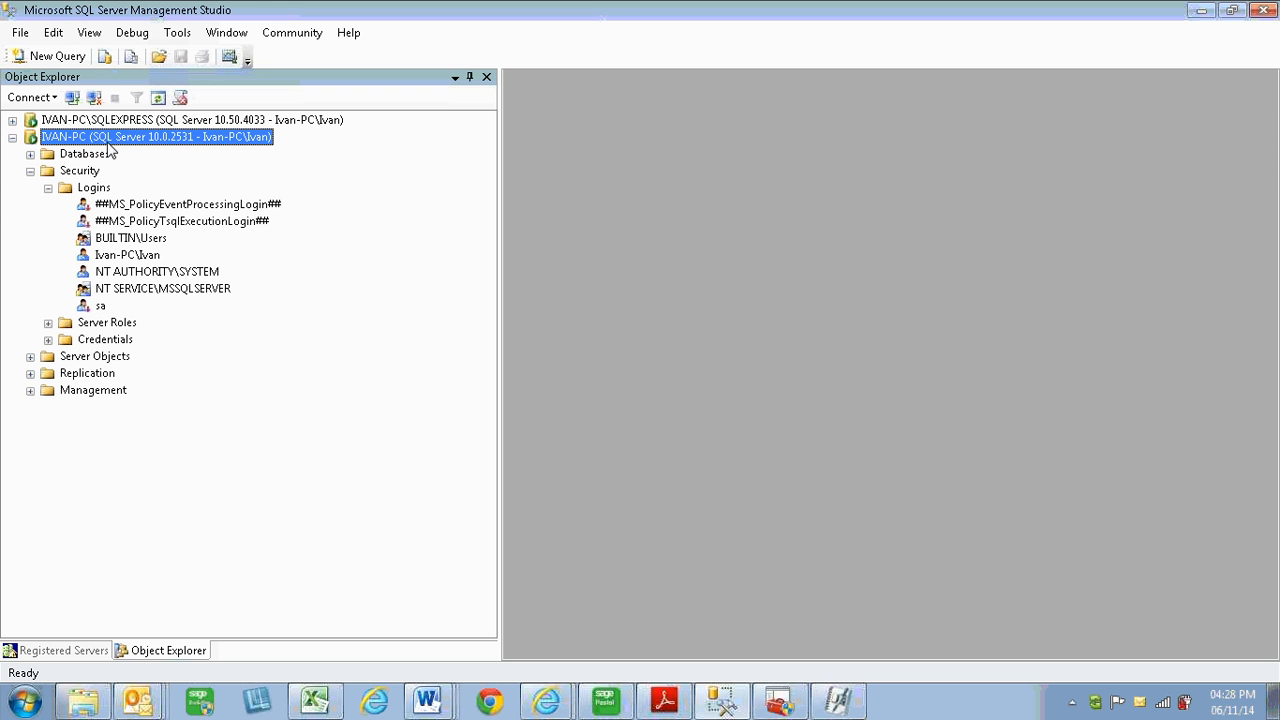
right_click(108, 144)
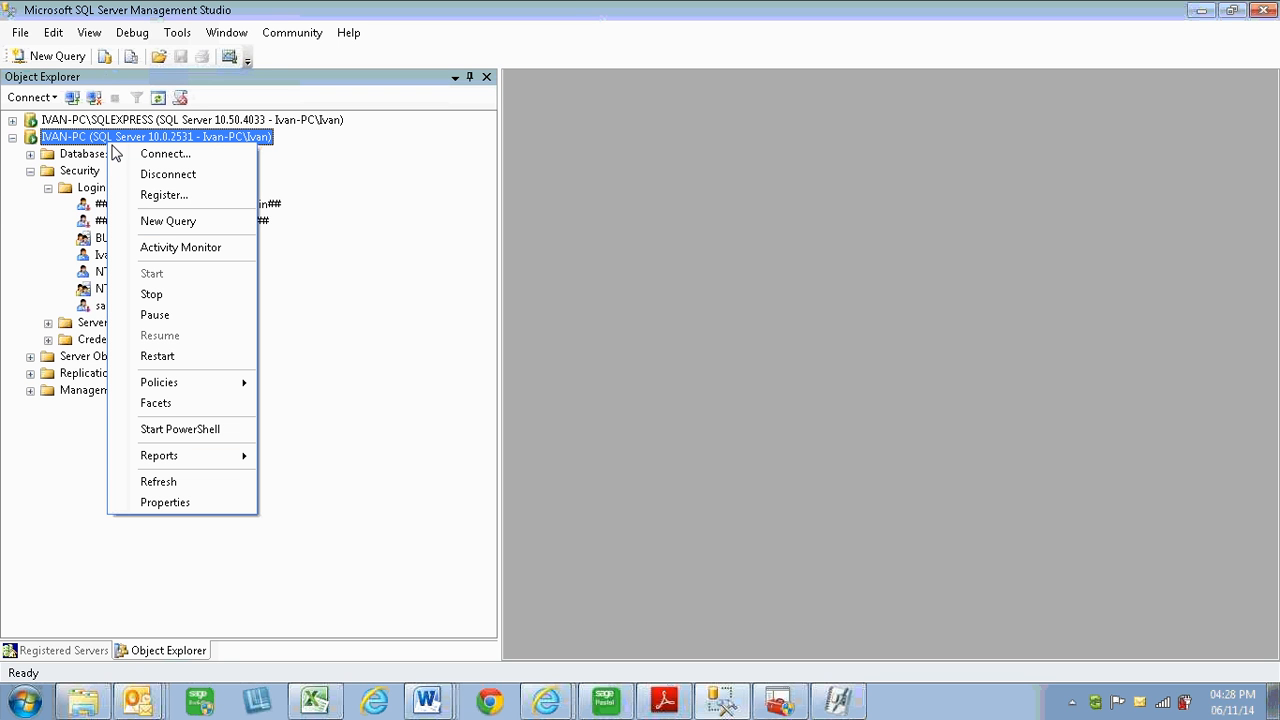
click(166, 364)
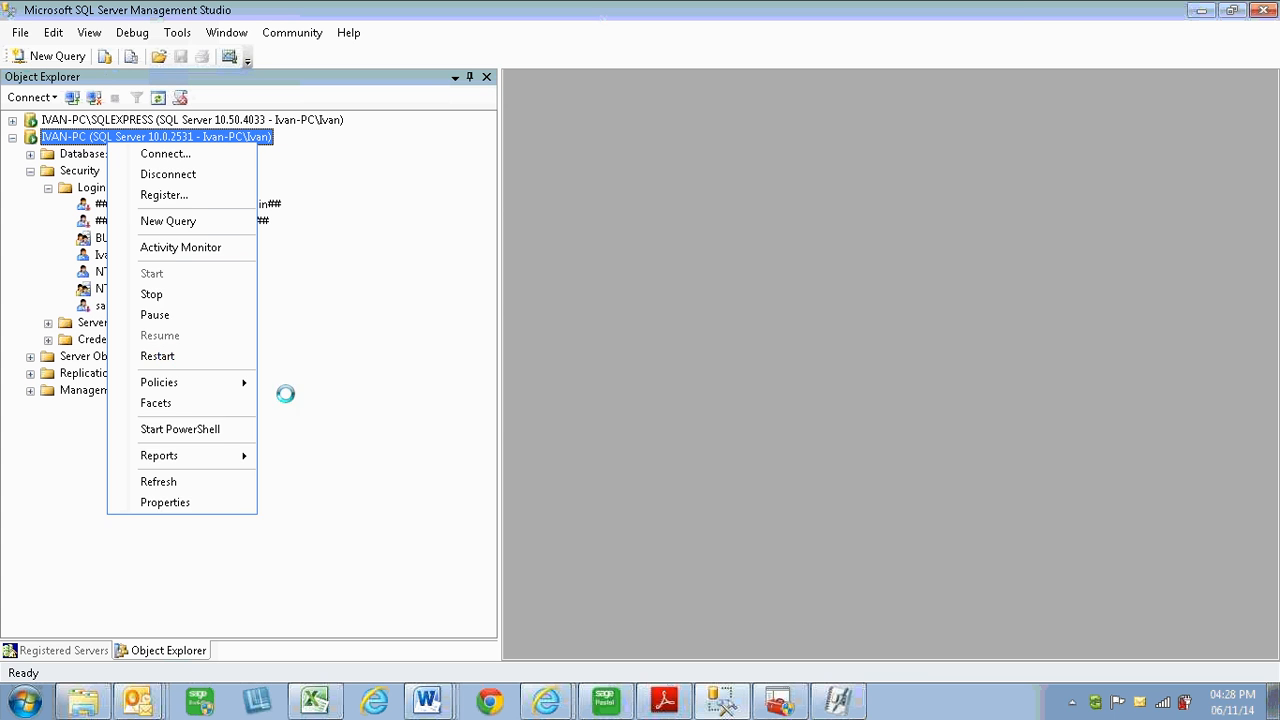
click(712, 370)
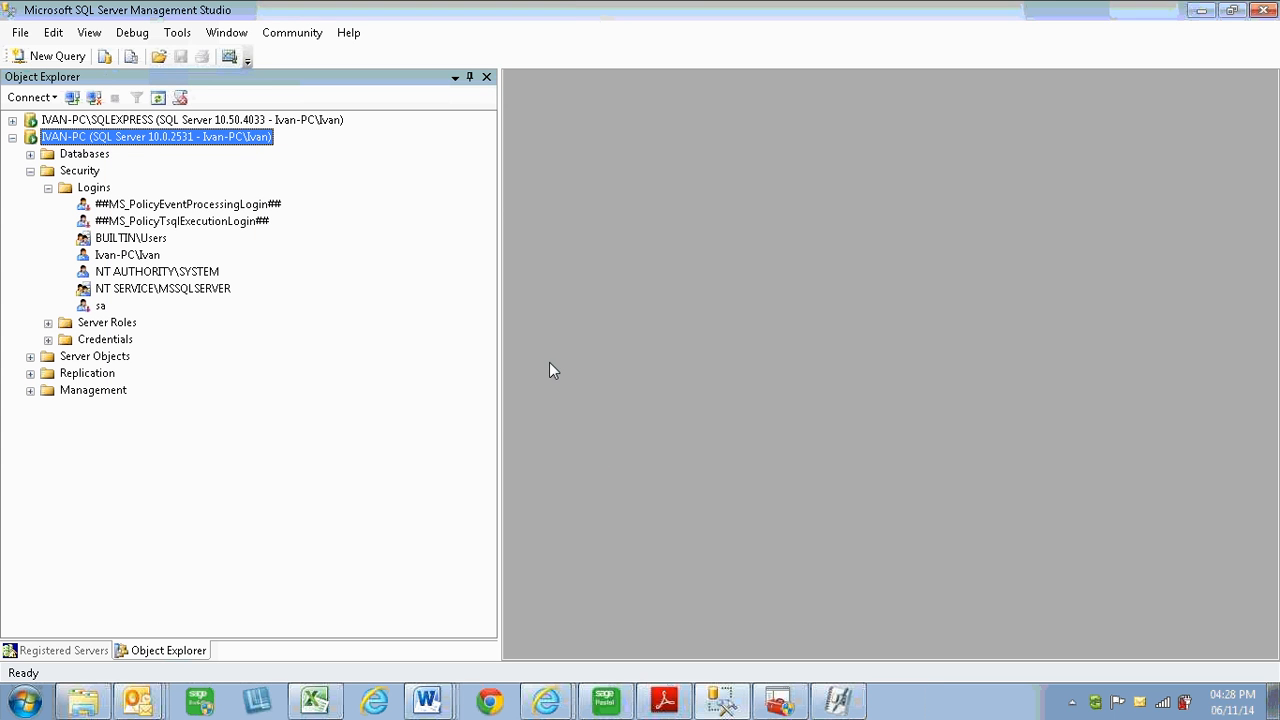
click(444, 95)
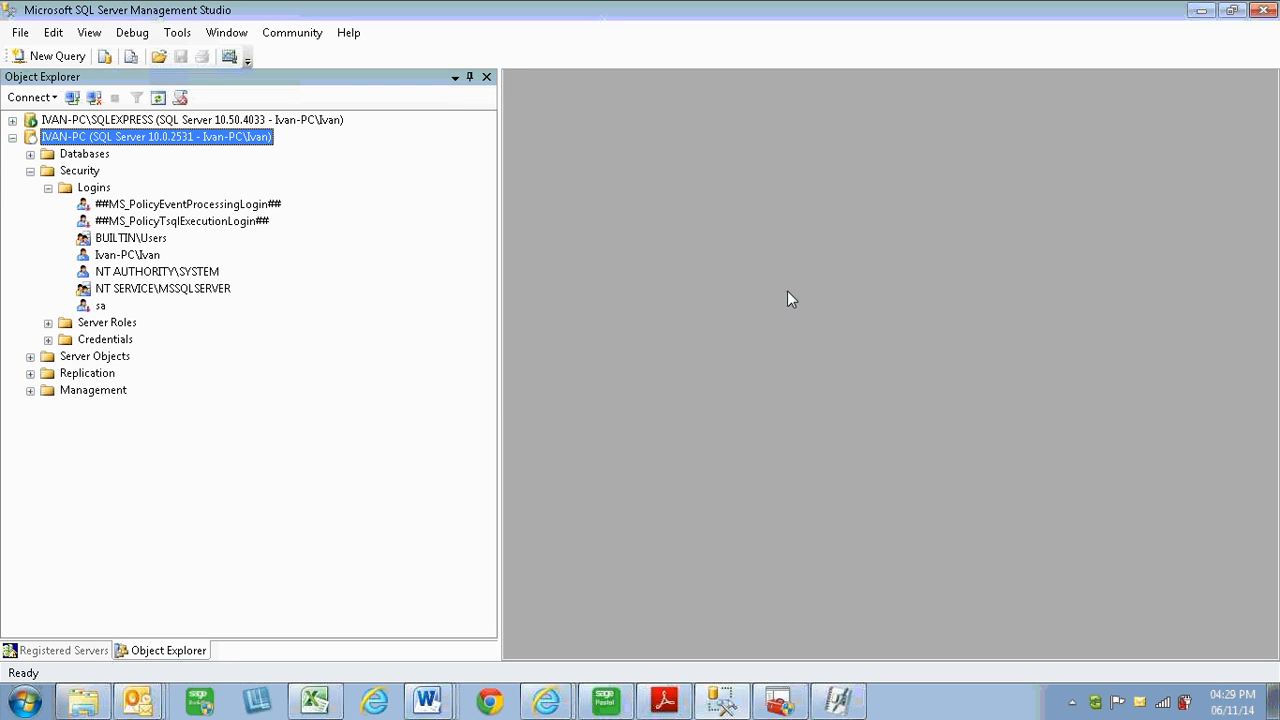
- Switch to the Debtors Manager database login and enable Use Windows Security
click(605, 700)
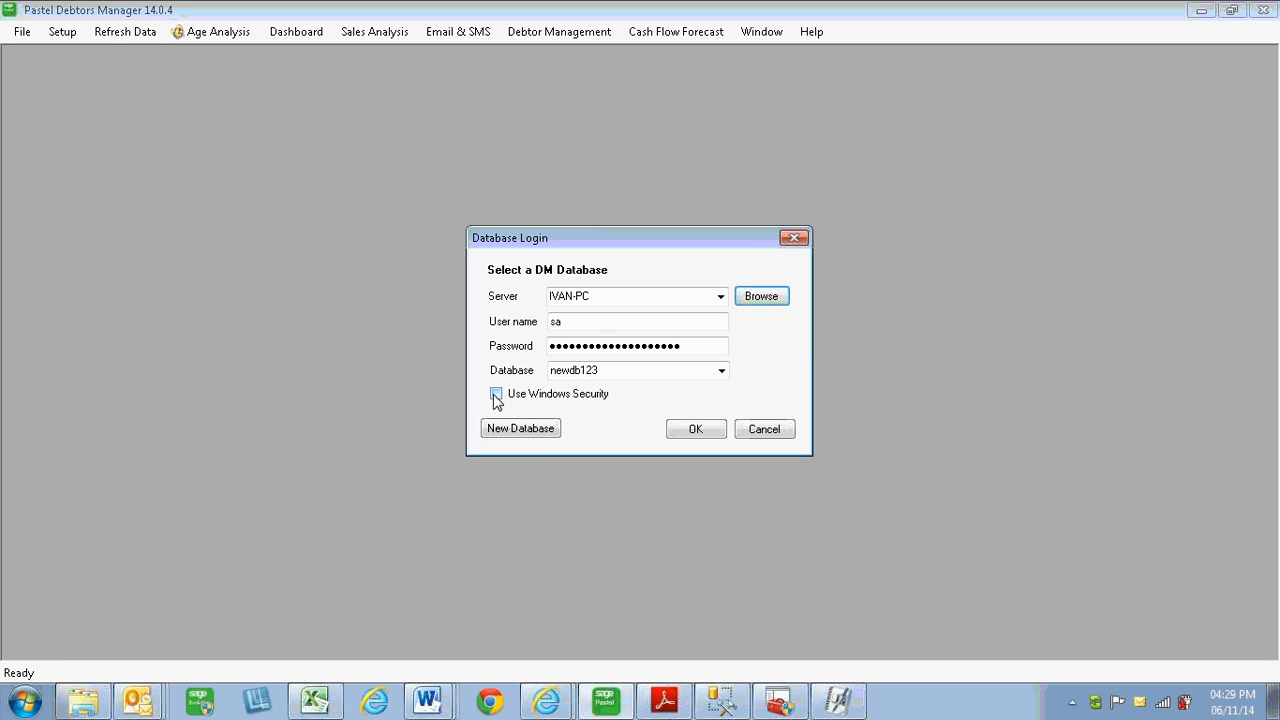
click(578, 327)
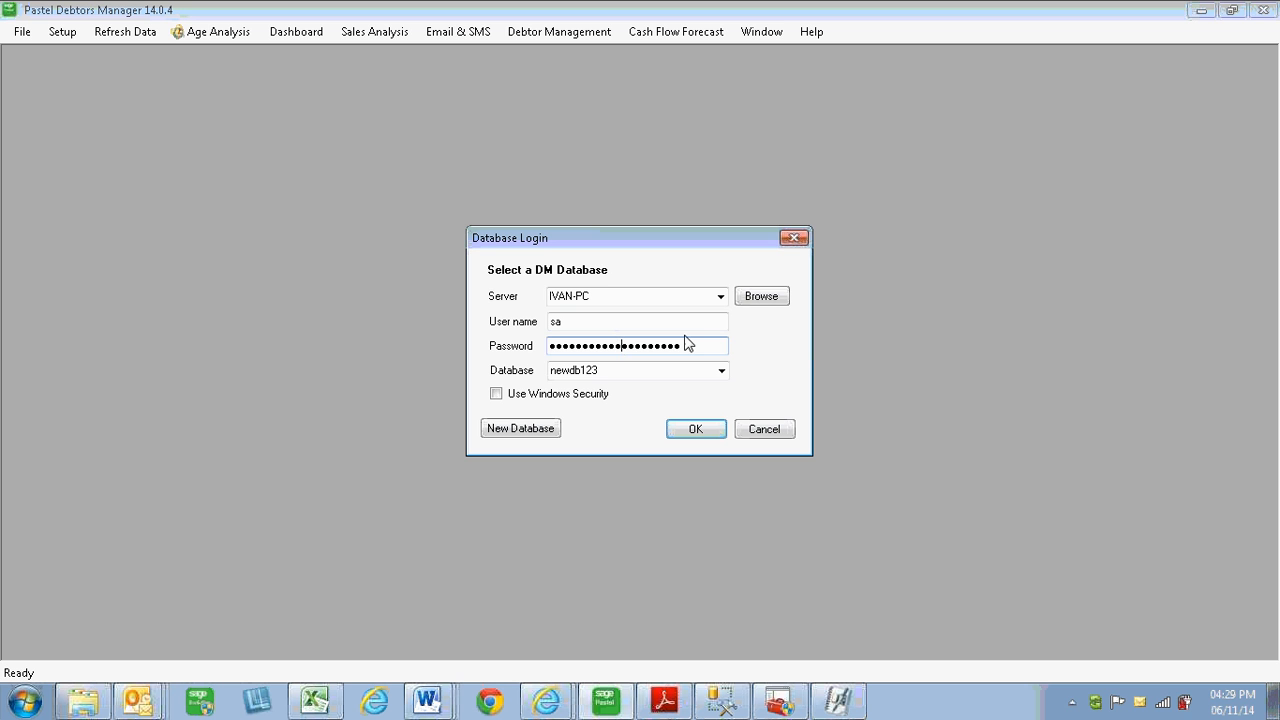
click(498, 397)
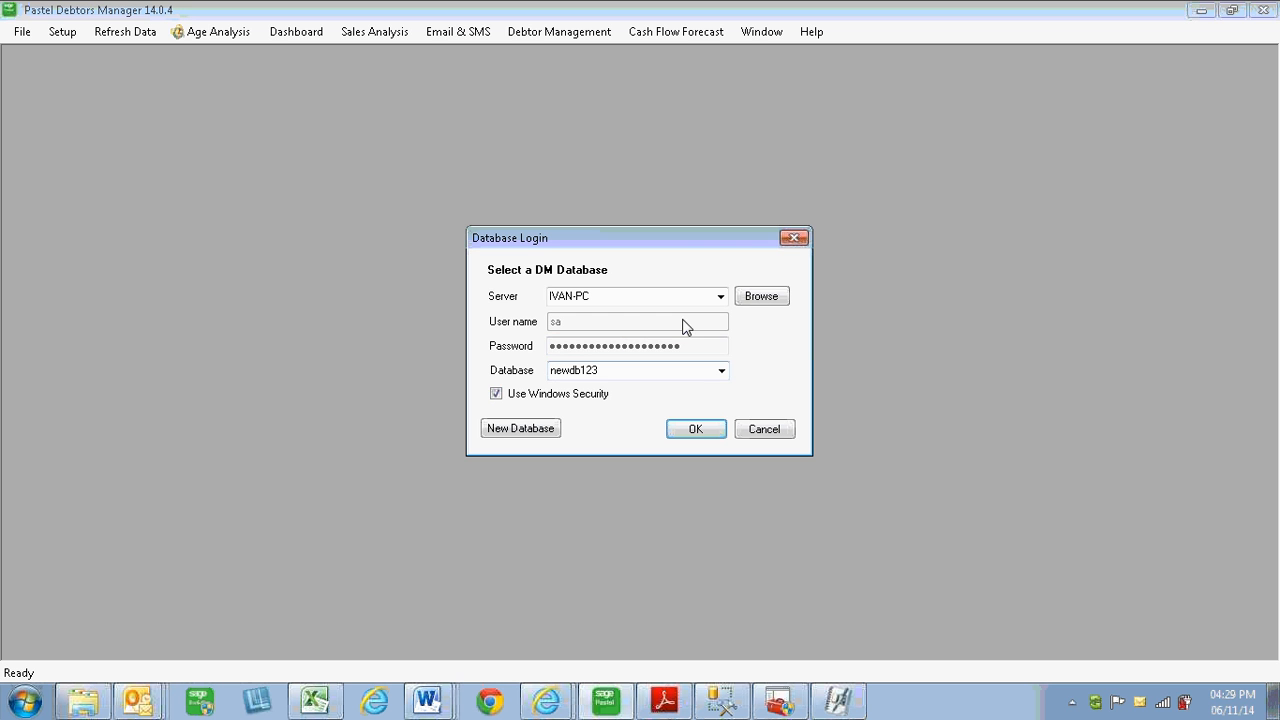
- Browse again for SQL servers, return to the database login and look through the server list
click(755, 301)
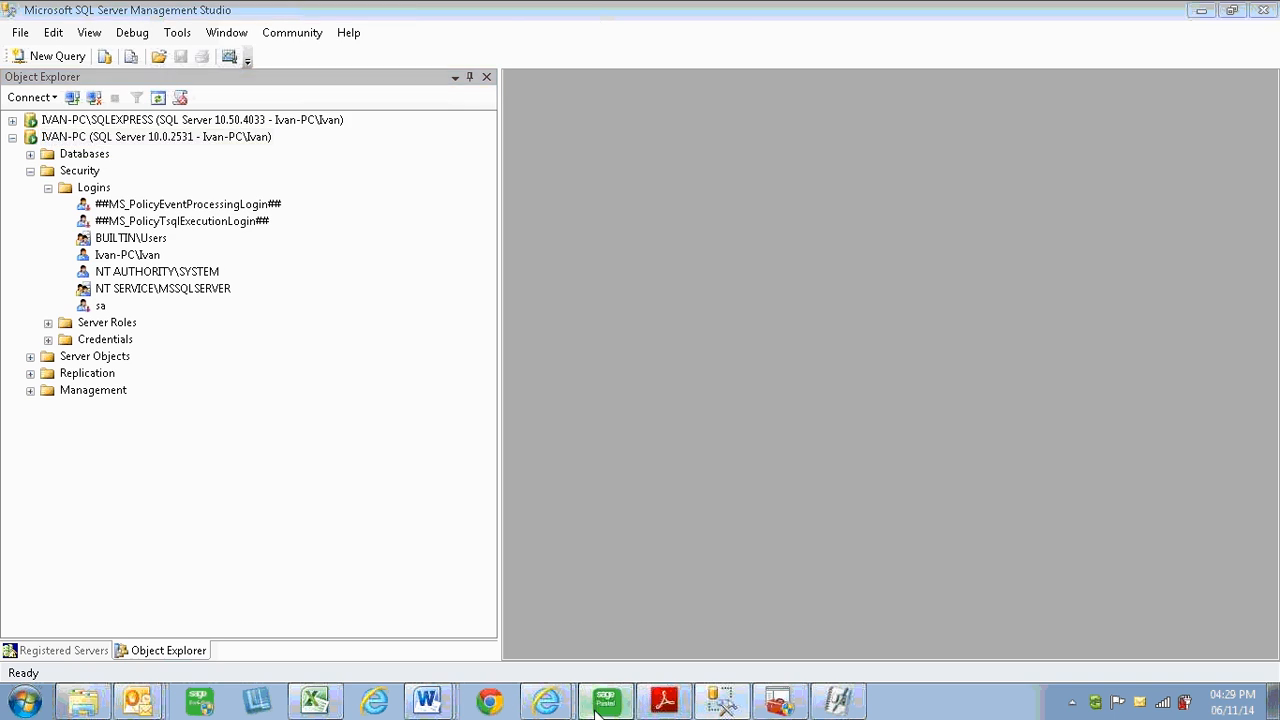
click(605, 702)
click(720, 298)
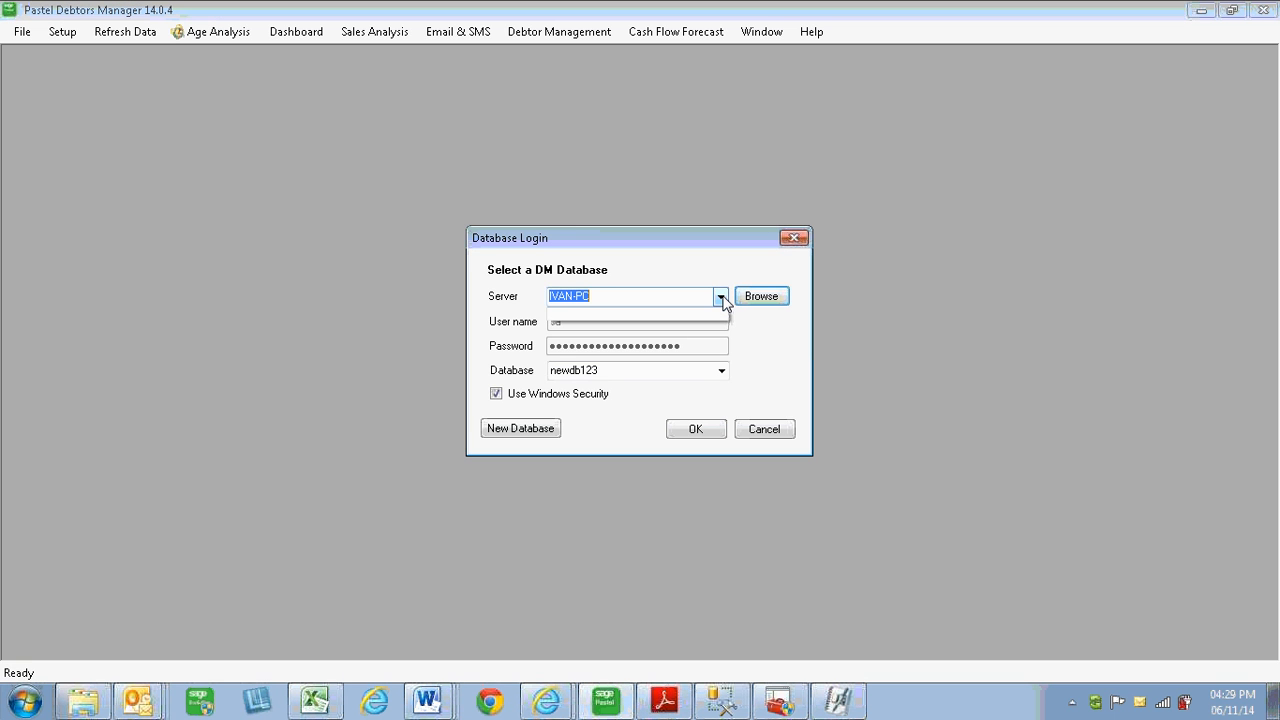
click(719, 298)
click(656, 300)
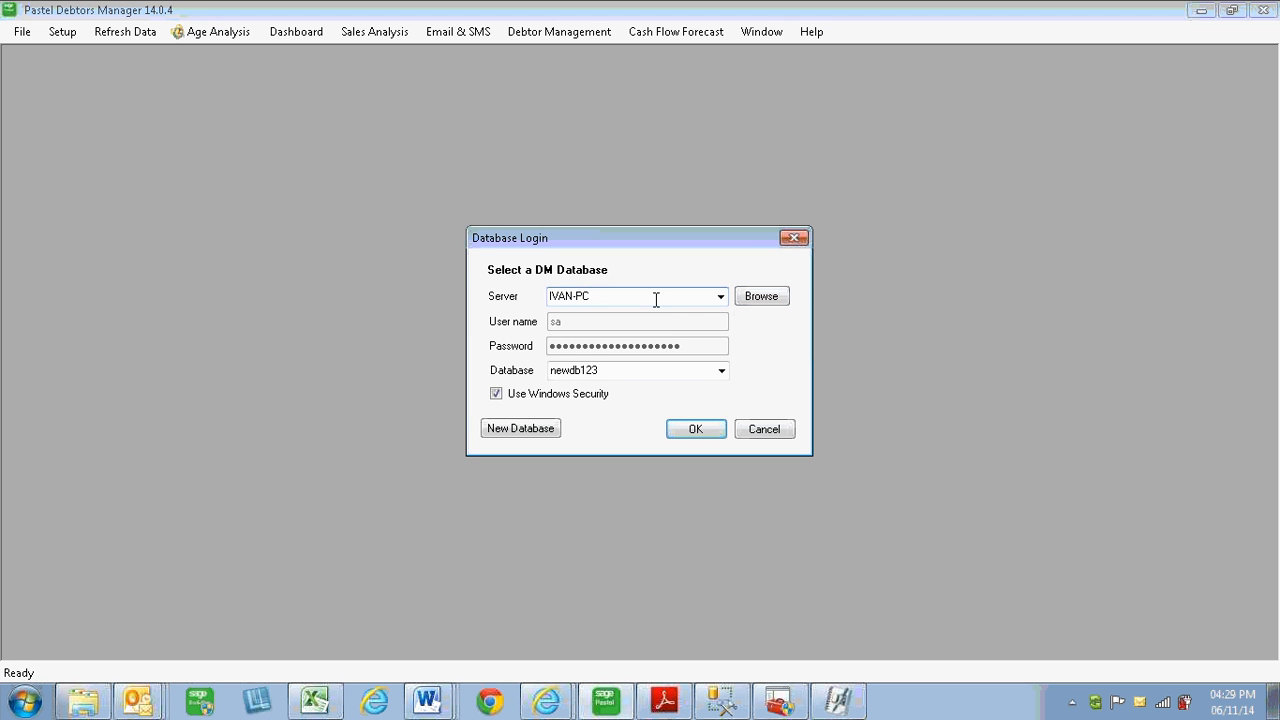
- Select the DELICO13 database, try to log on with Windows security and dismiss the message
click(722, 372)
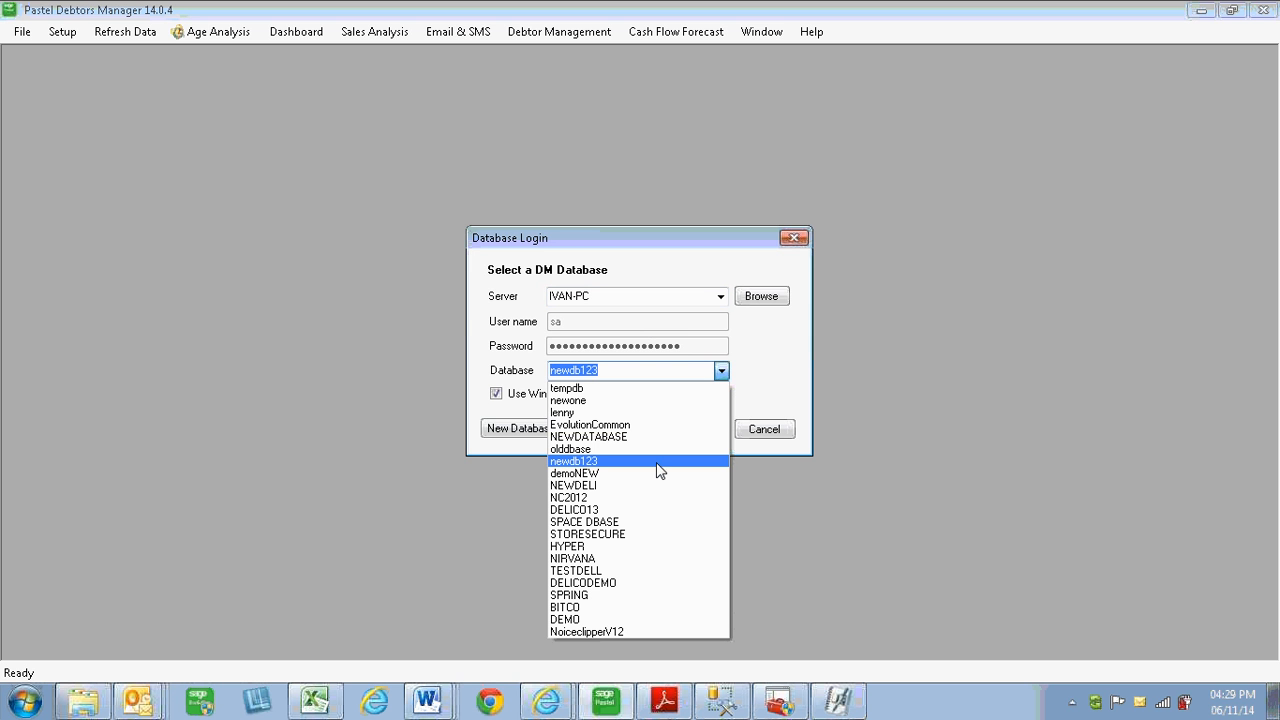
click(596, 510)
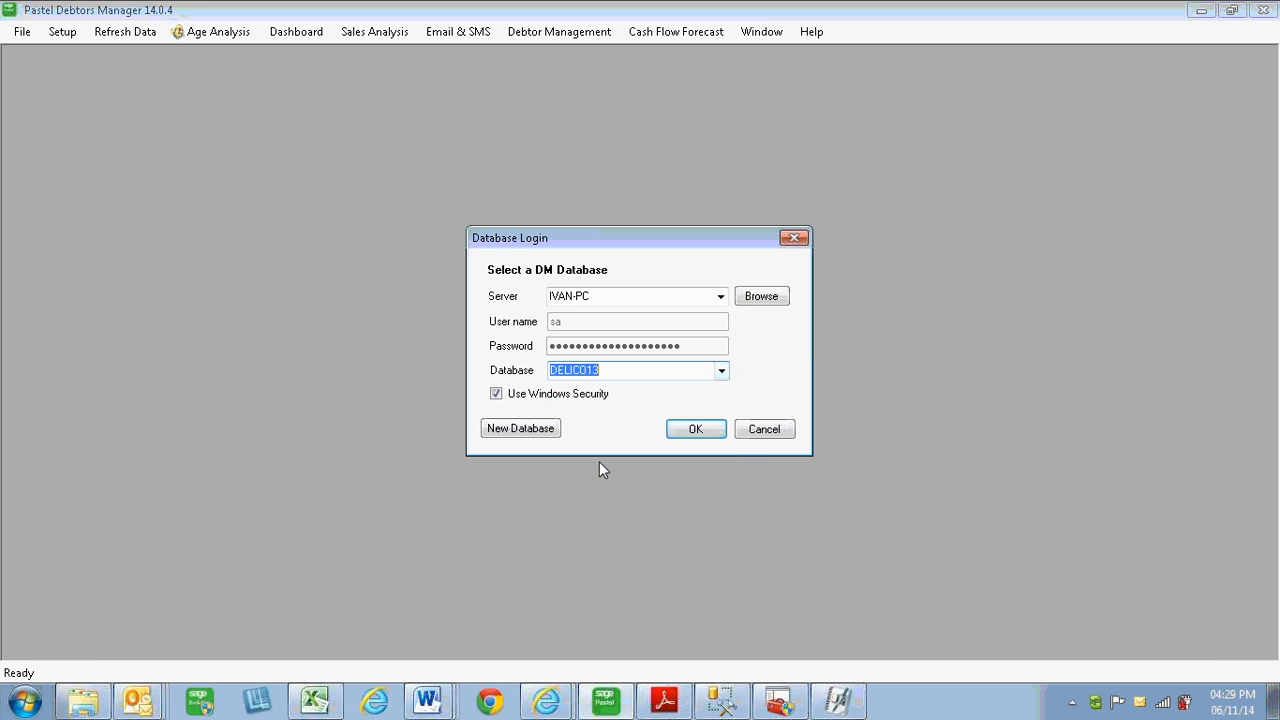
click(698, 437)
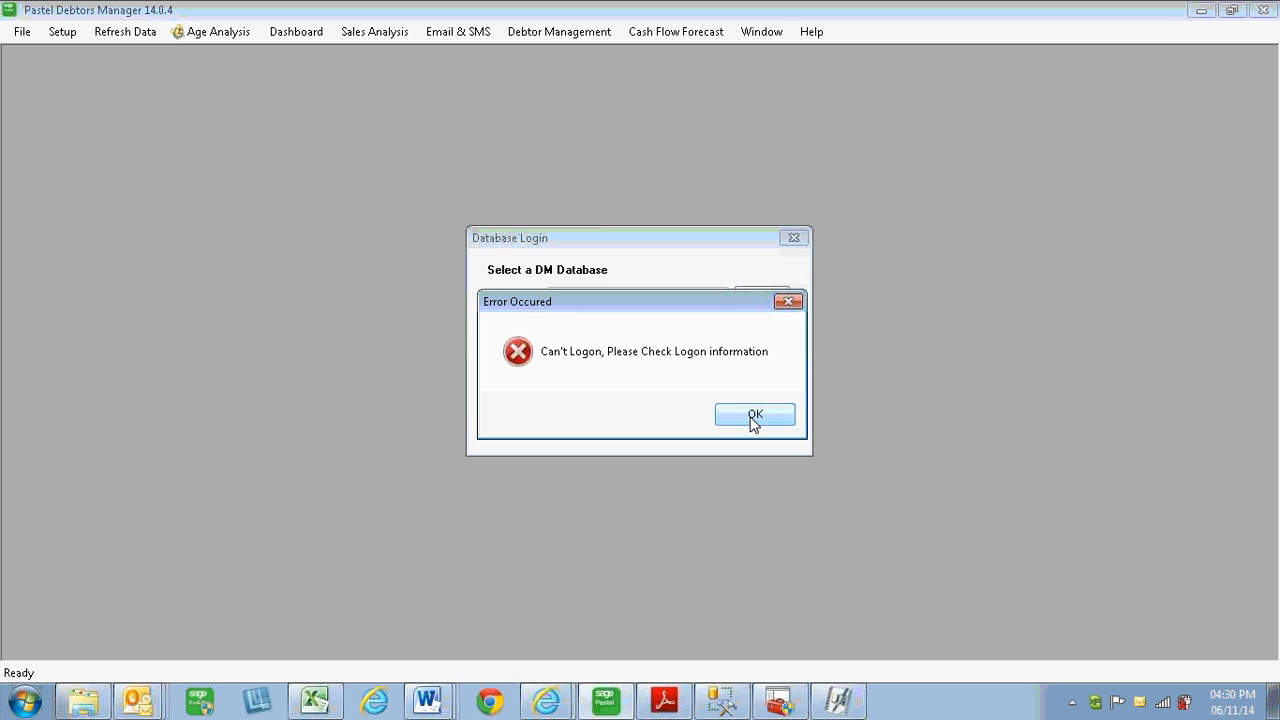
click(751, 420)
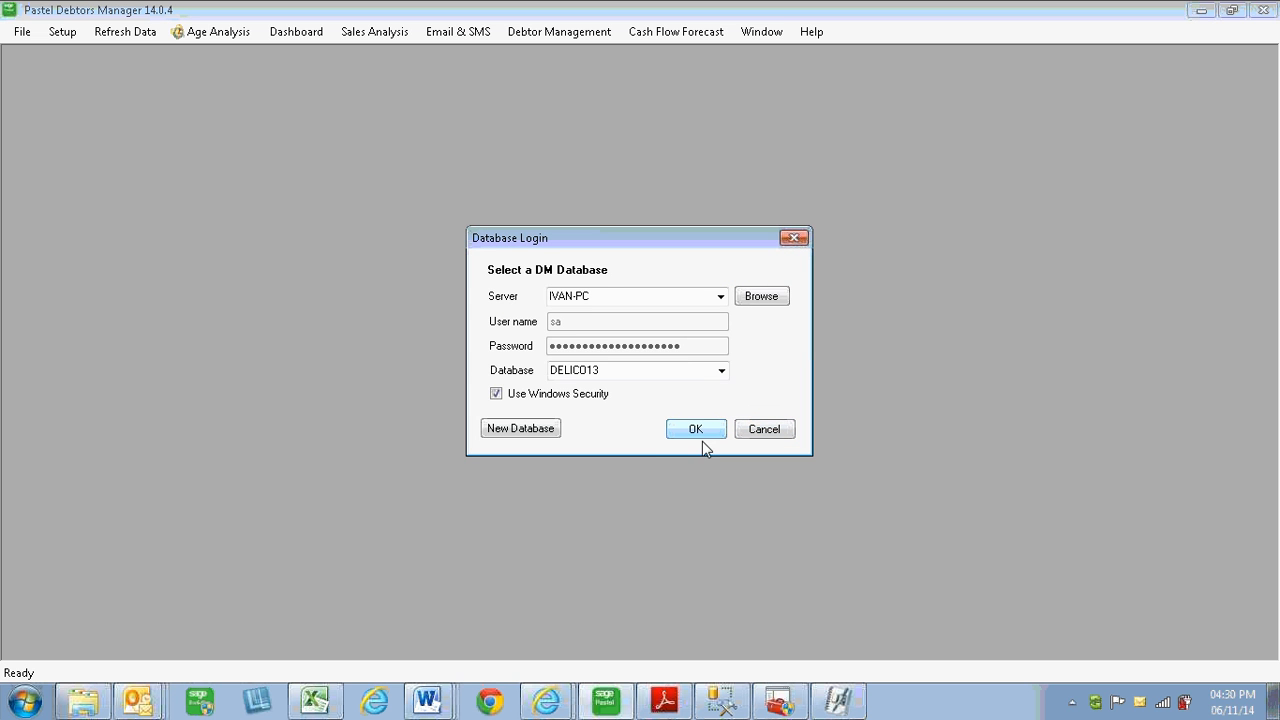
- Cancel the database login, confirm closing Pastel Debtors Manager and relaunch it from the desktop
click(760, 431)
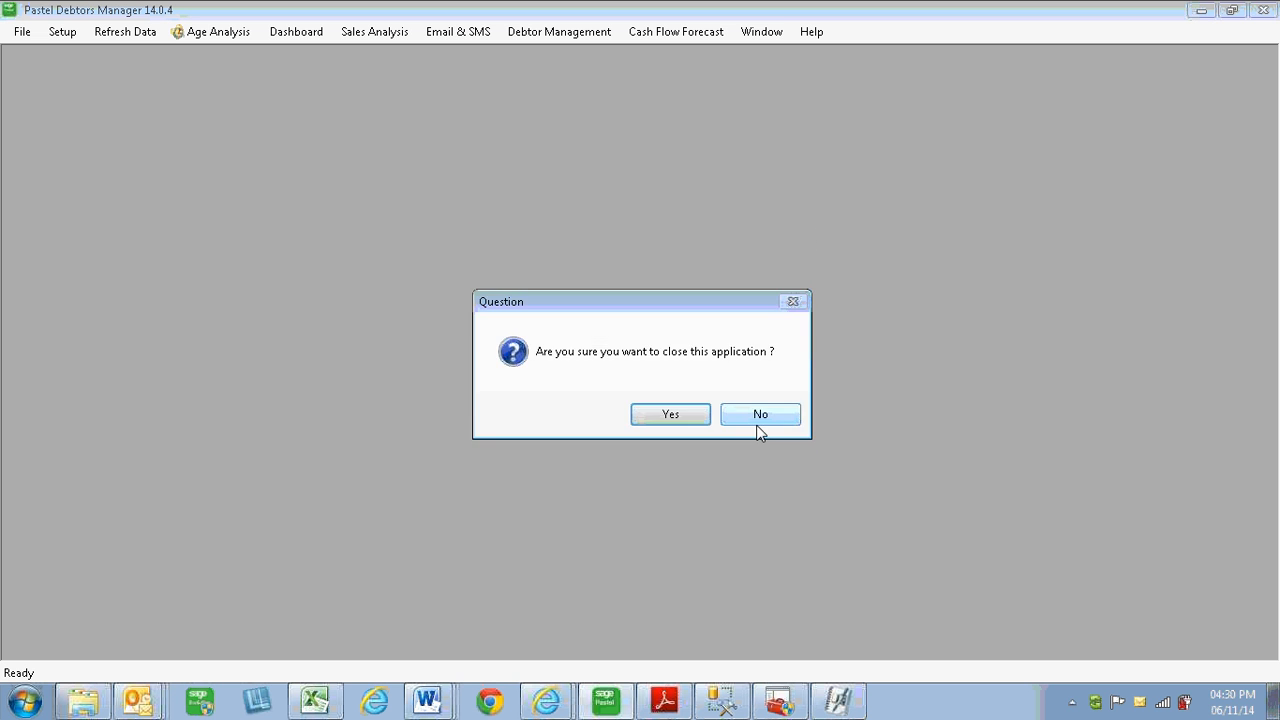
click(674, 416)
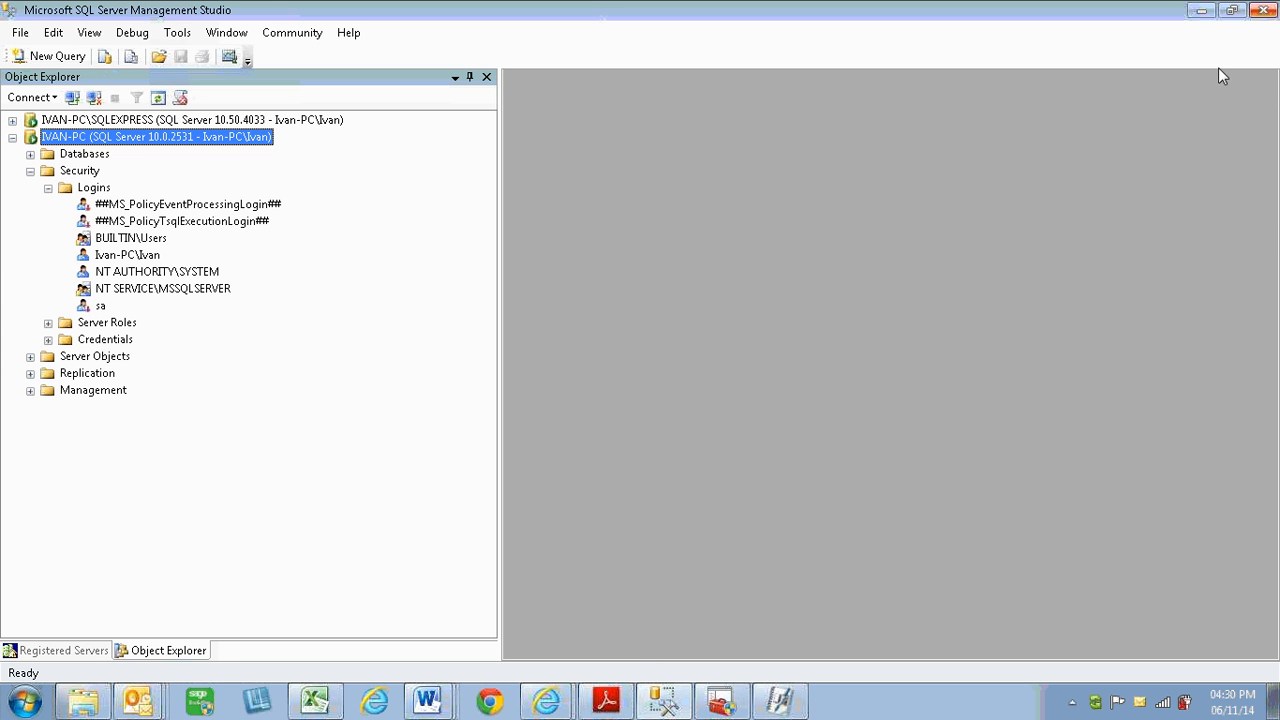
click(1270, 705)
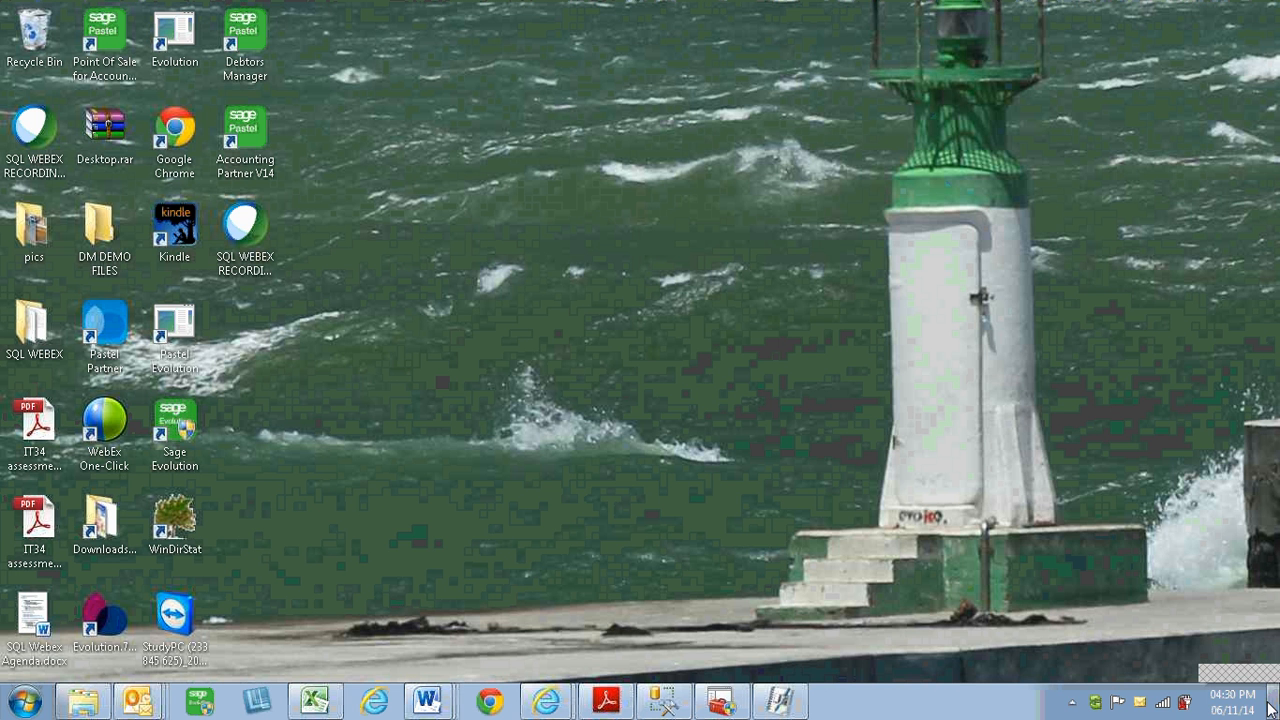
double_click(256, 42)
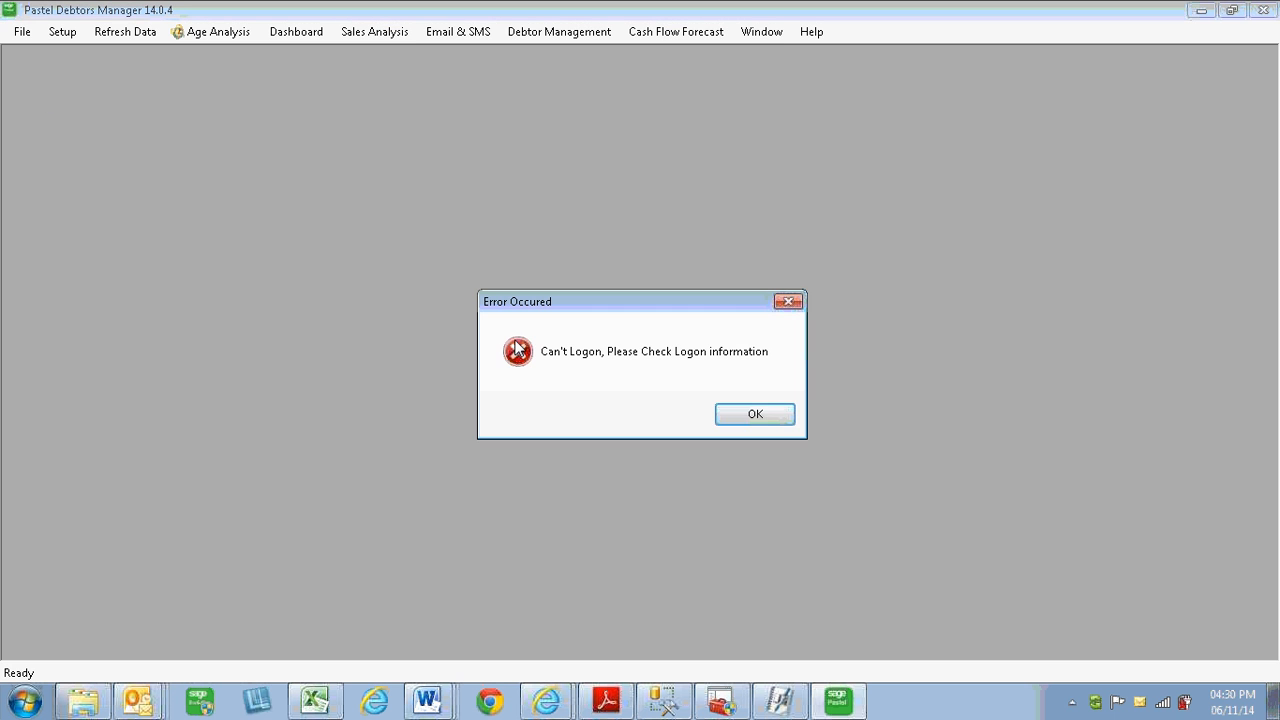
- Dismiss the startup message and try to log on to the DELICO13 database again
click(756, 415)
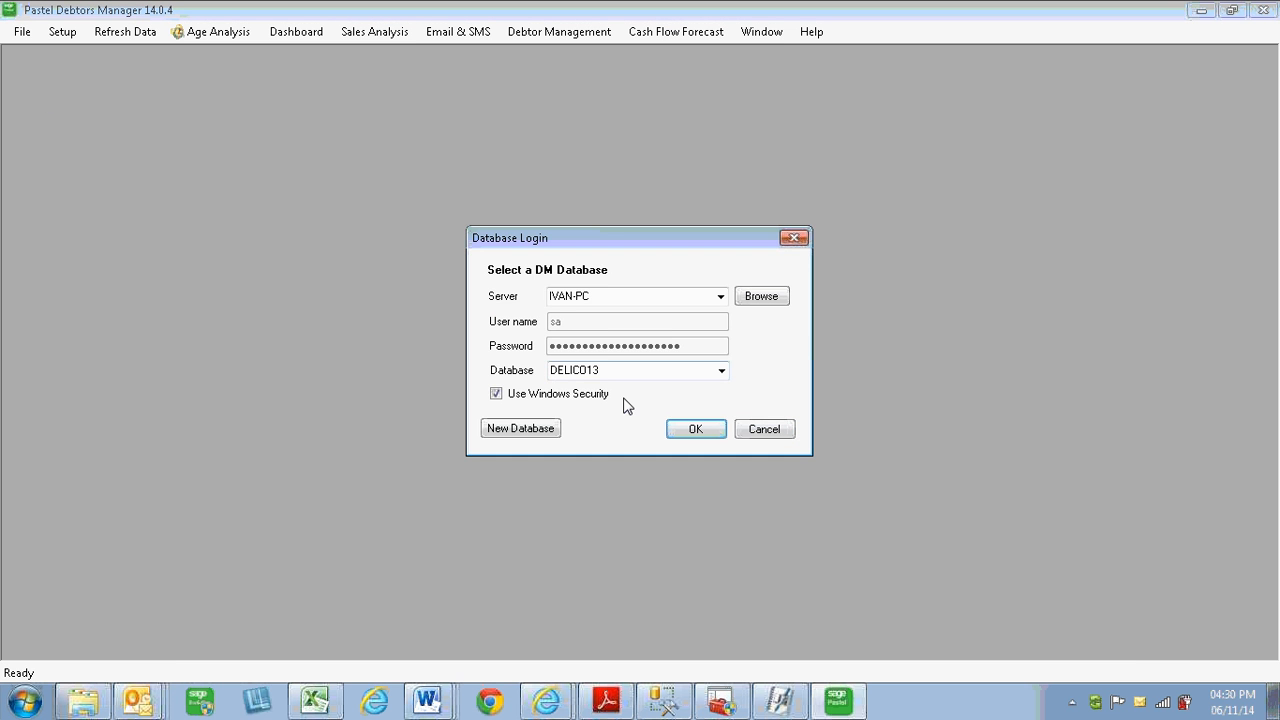
click(700, 431)
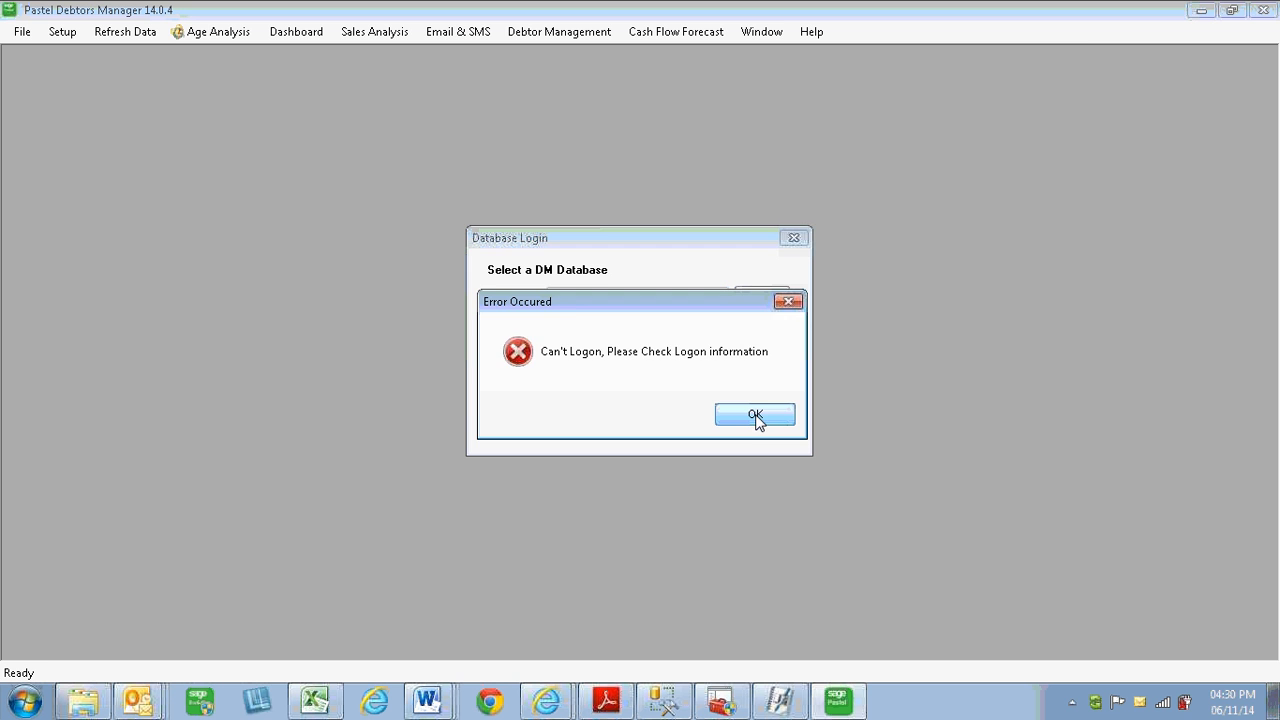
click(755, 416)
- Switch back to SQL Server Management Studio by way of the other open windows
mouse_move(660, 705)
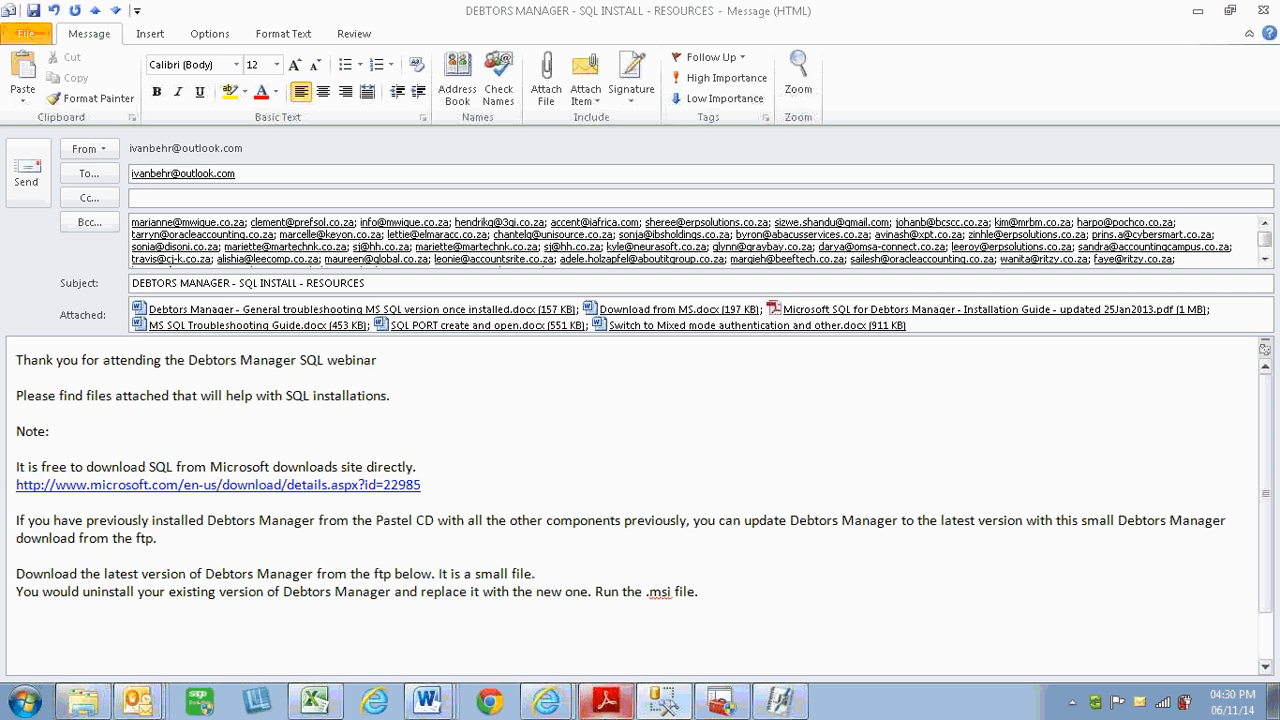
key(alt+Tab)
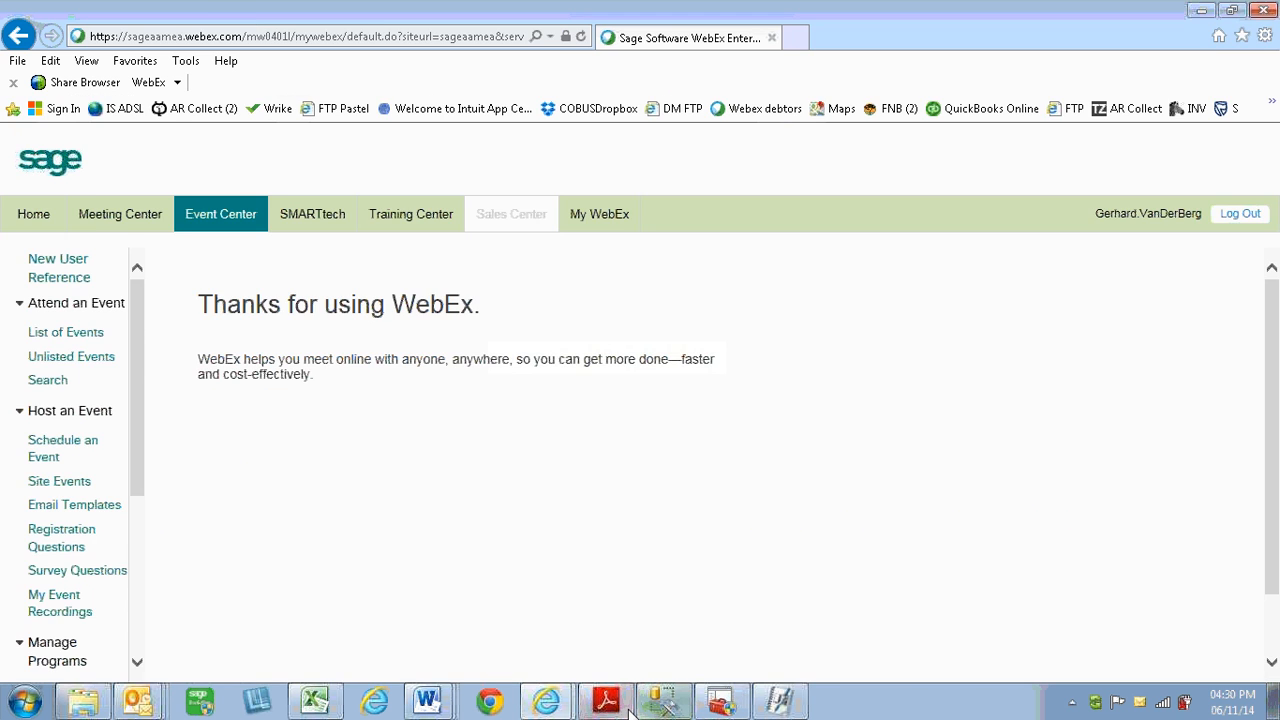
click(664, 706)
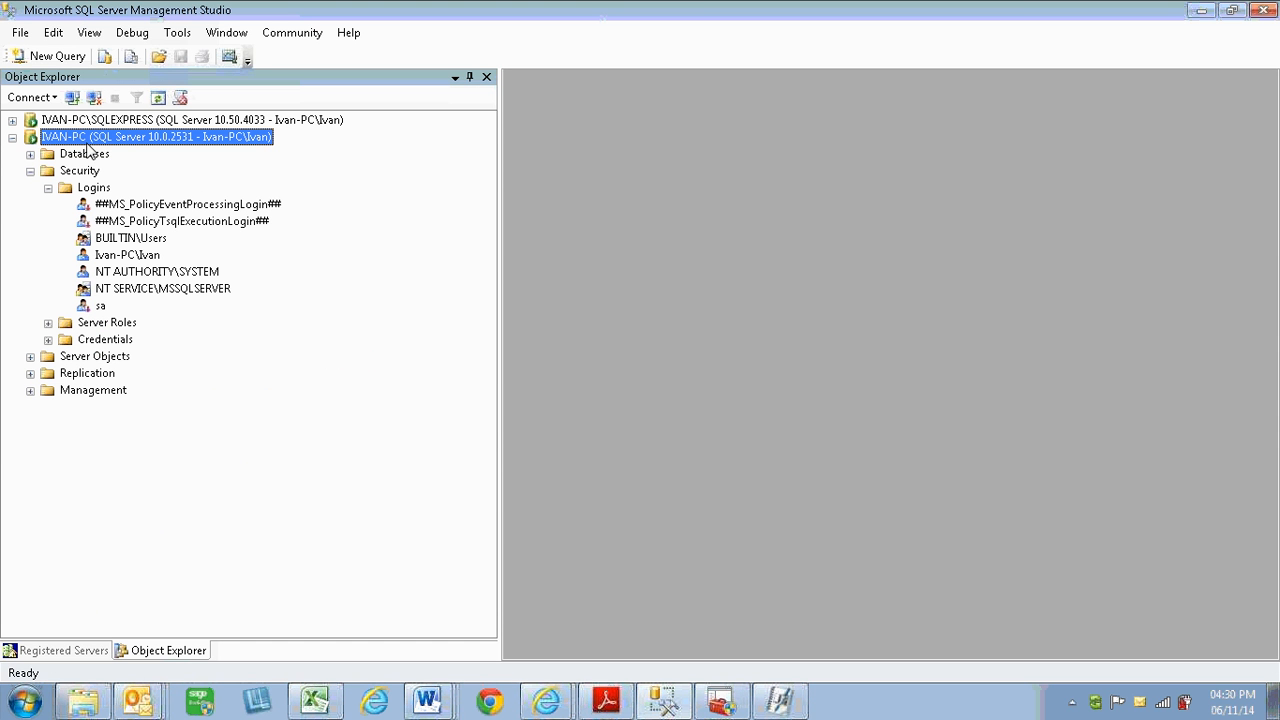
- Enable the sa login in its status properties, cancelling the e-mail password prompt that interrupts, and save the change
double_click(84, 308)
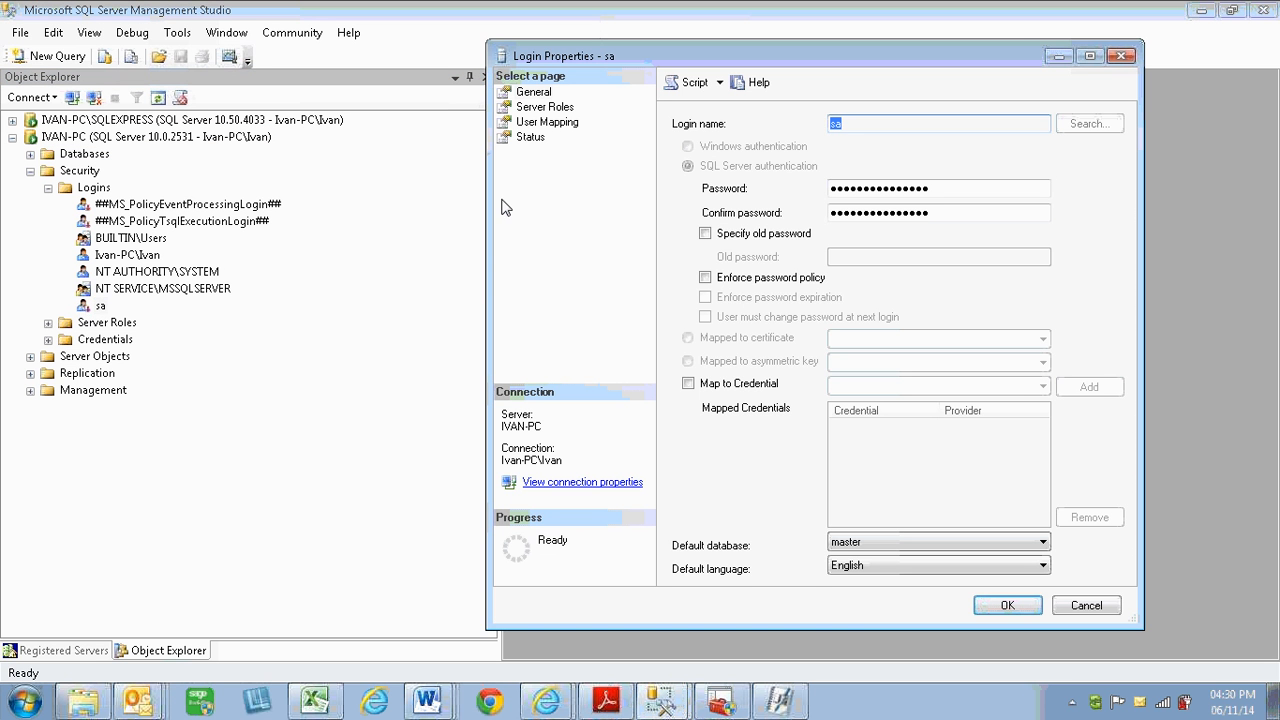
click(531, 138)
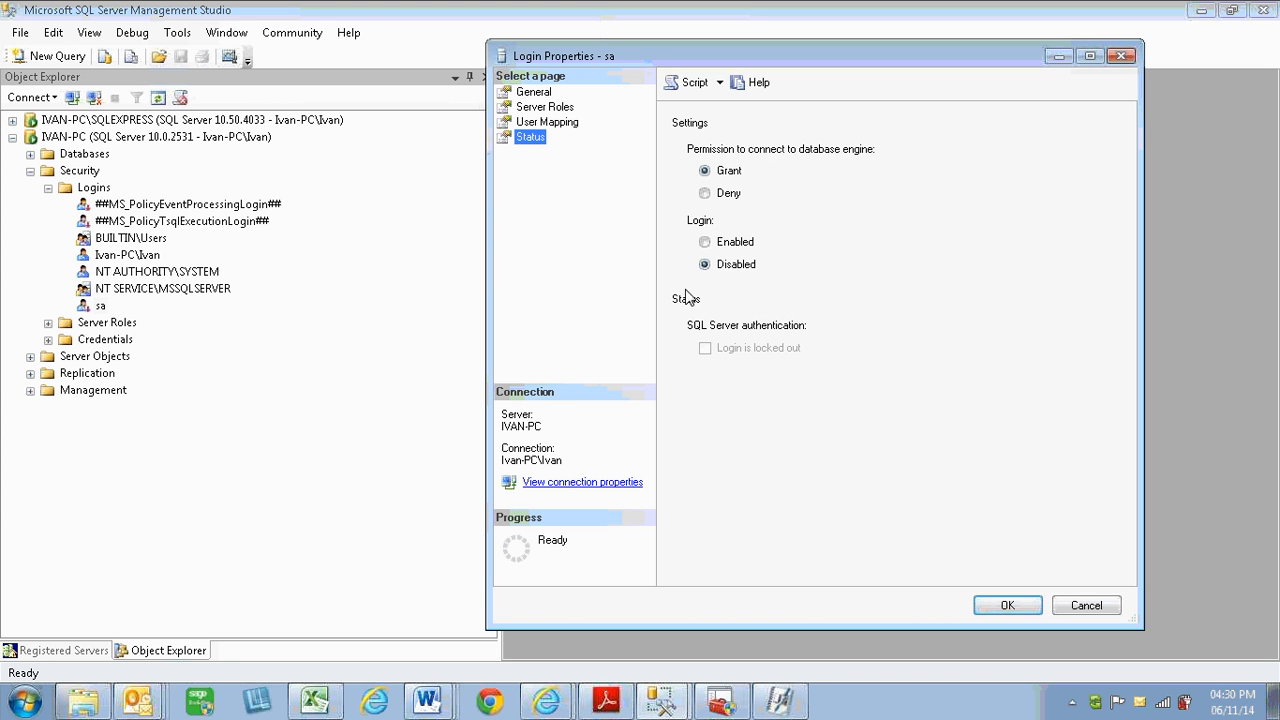
click(706, 243)
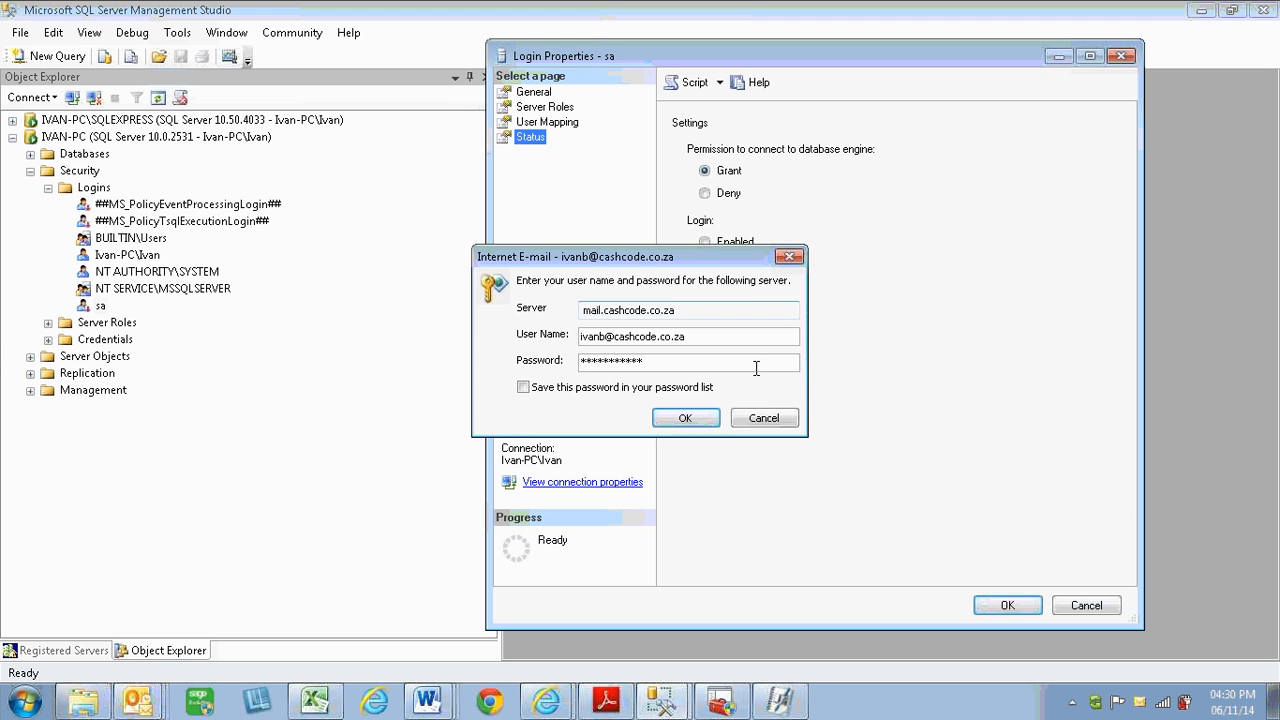
click(764, 418)
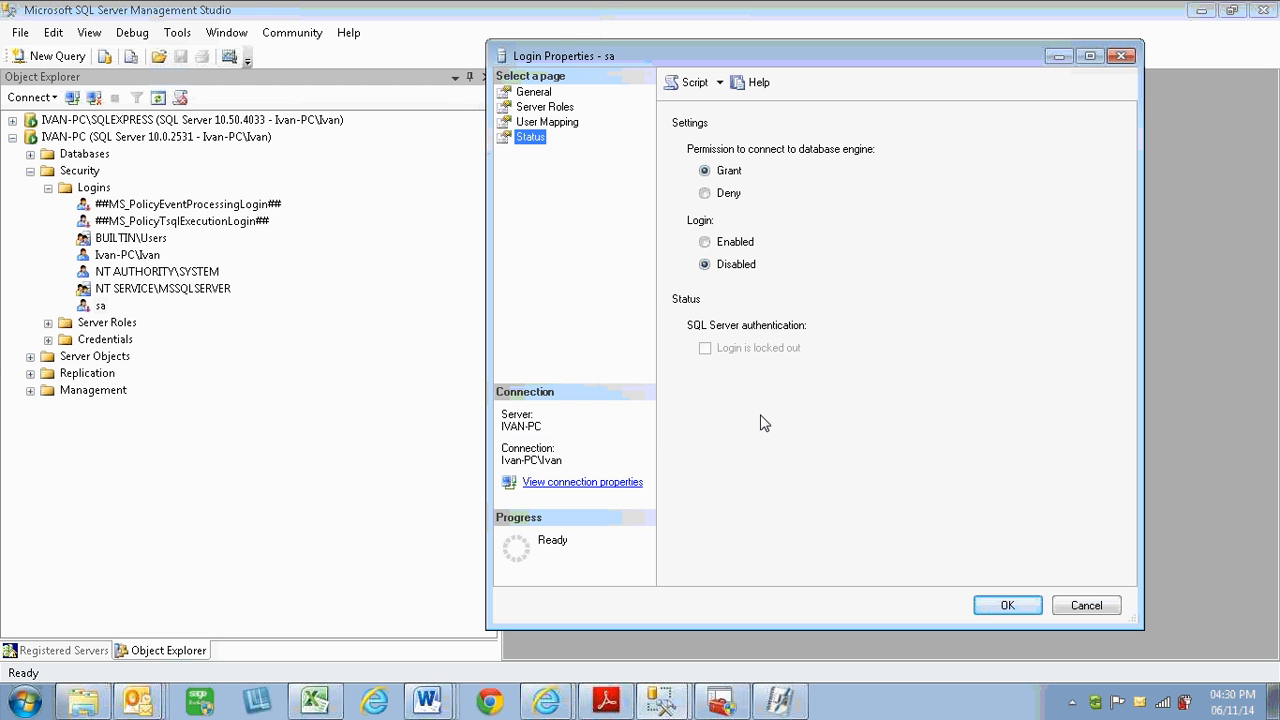
click(705, 242)
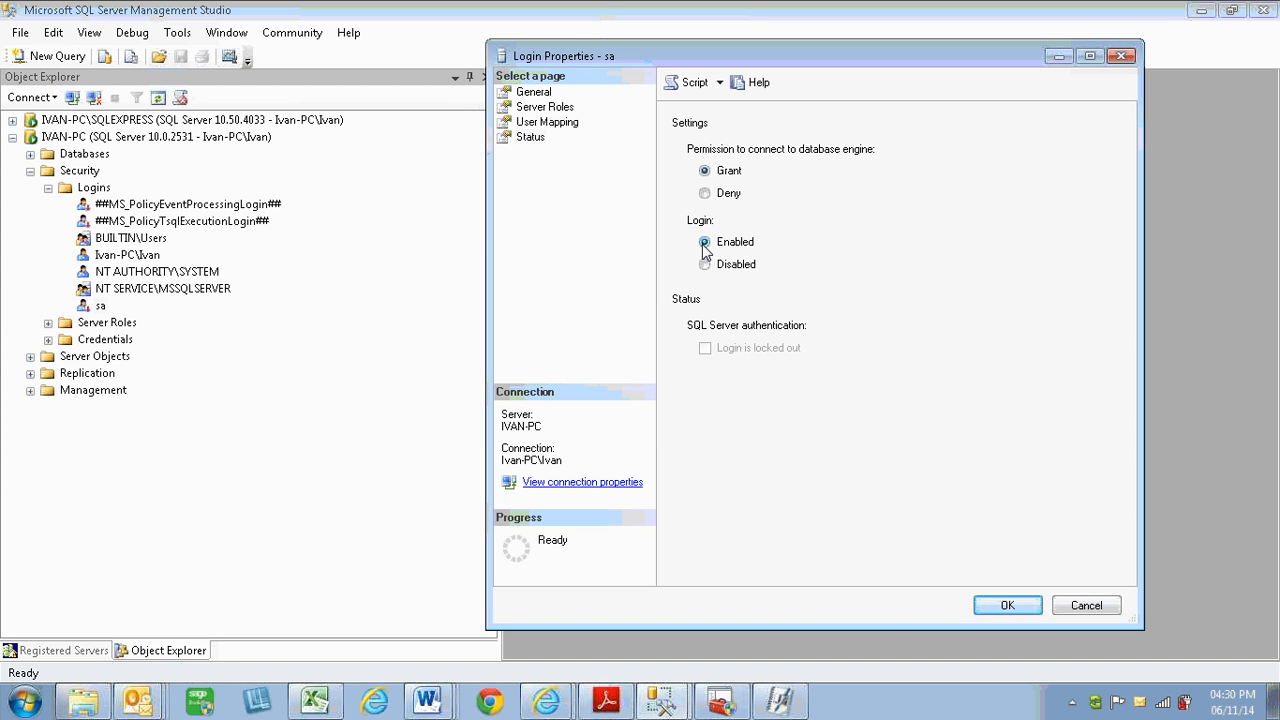
click(1006, 607)
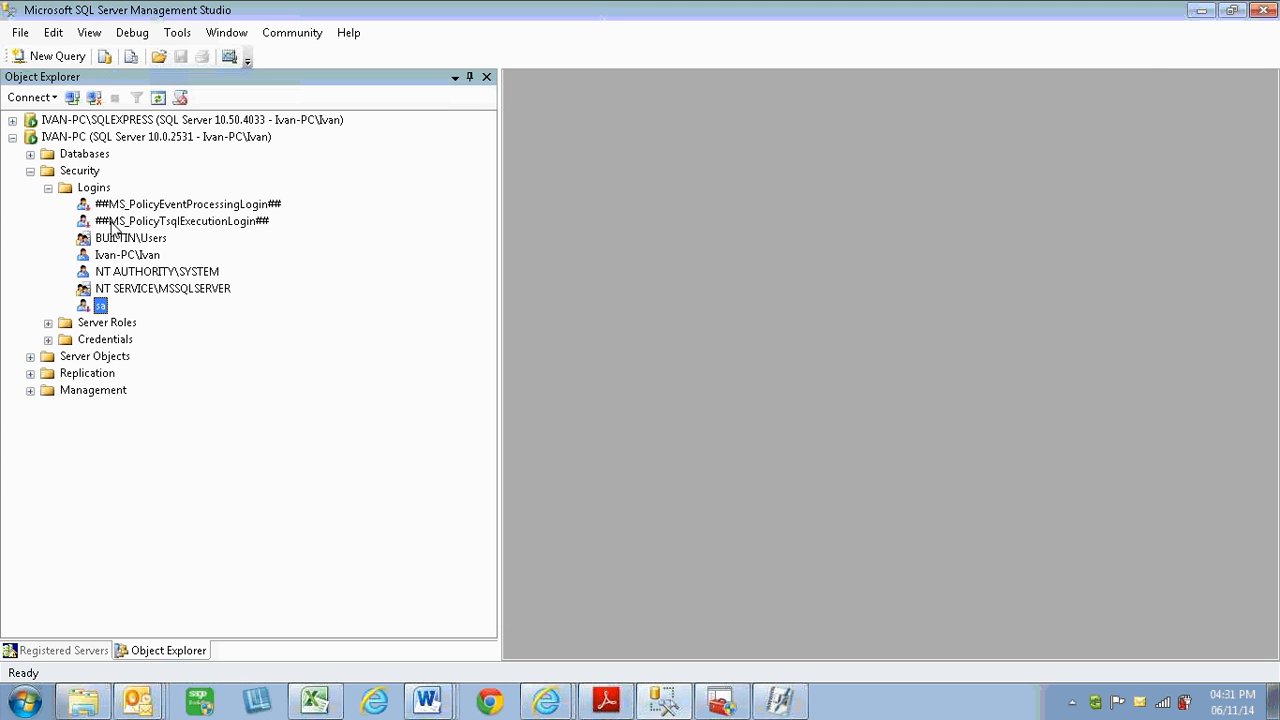
- Restart the MSSQLSERVER service of the SQL Server 10.0.2531 instance, allowing the program to make changes and confirming the restart
right_click(121, 142)
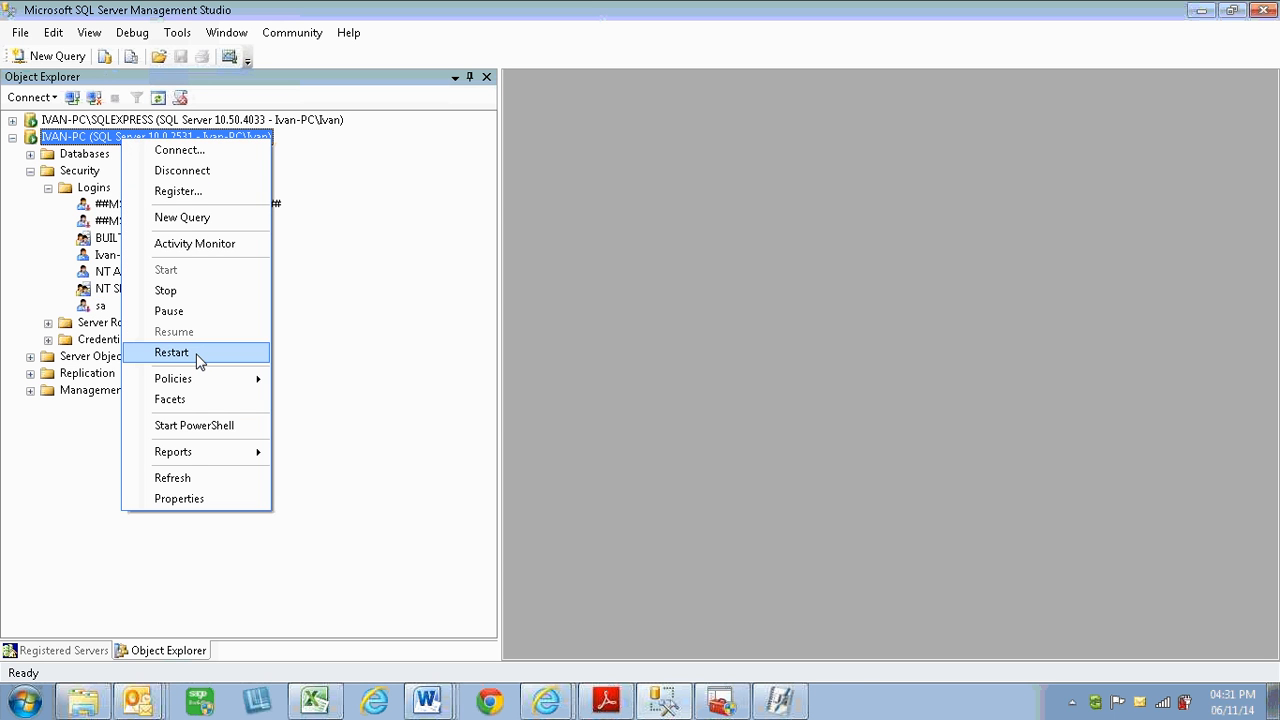
click(198, 360)
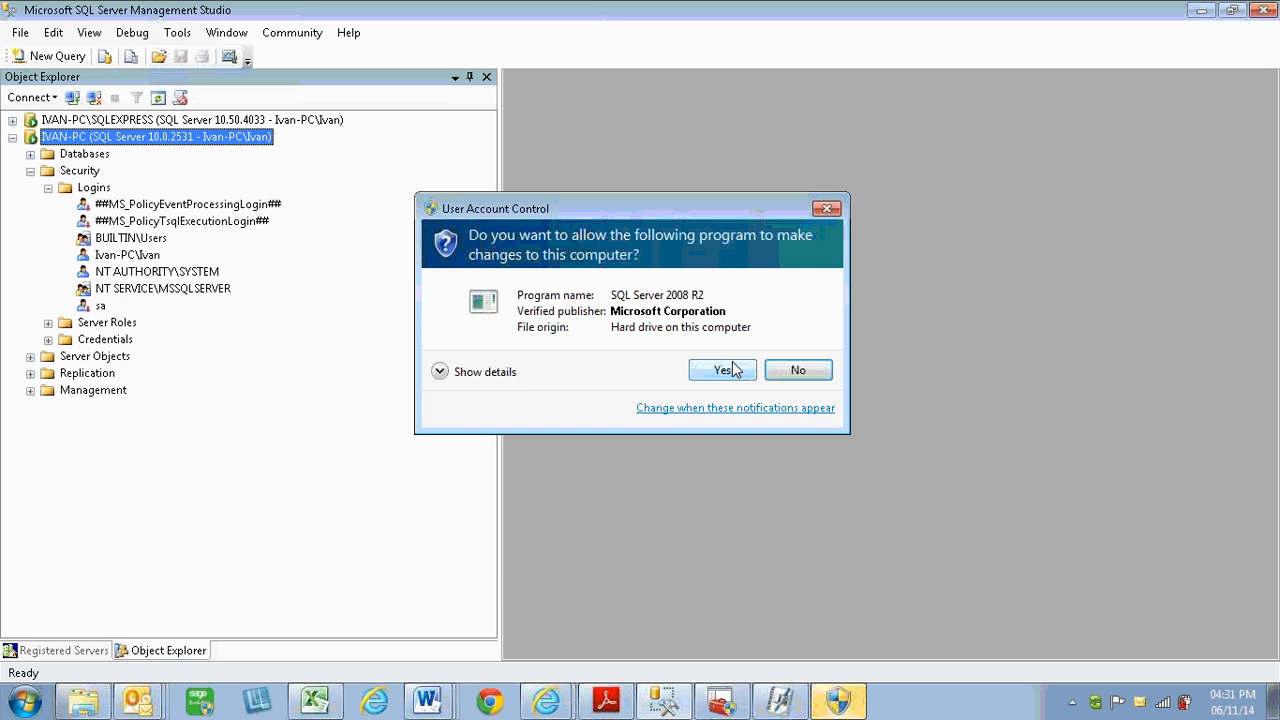
click(716, 366)
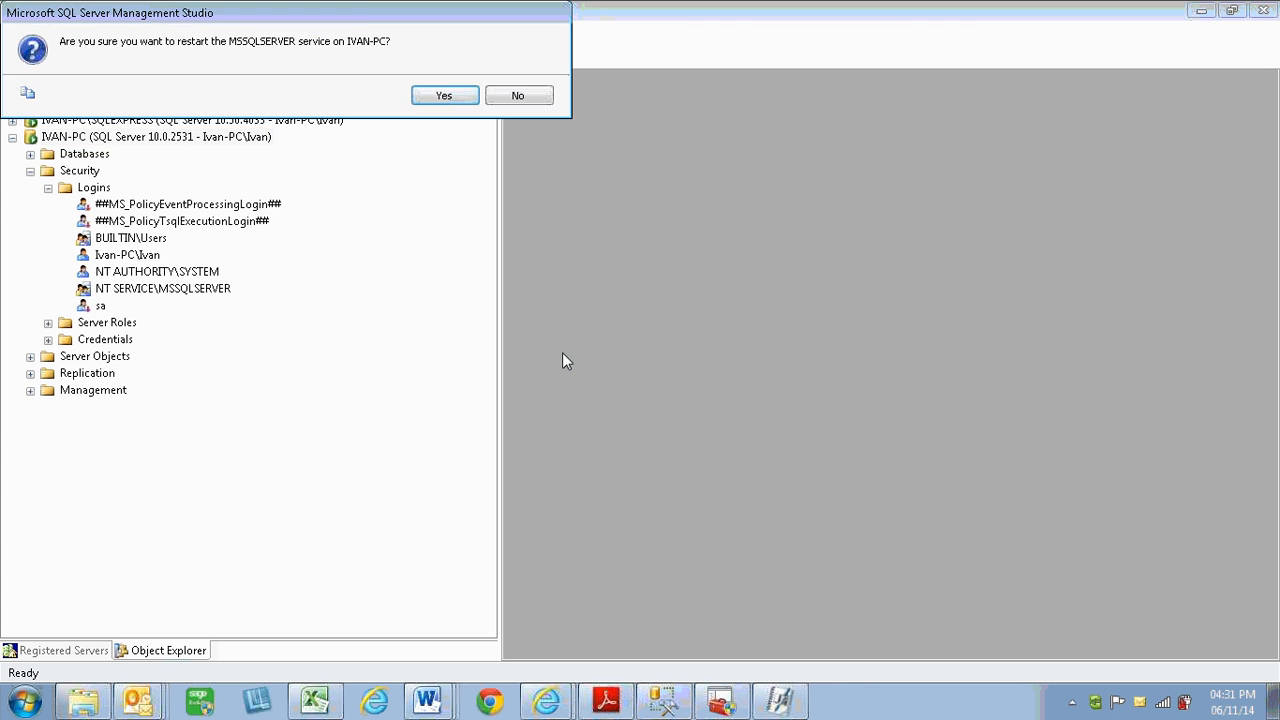
click(443, 95)
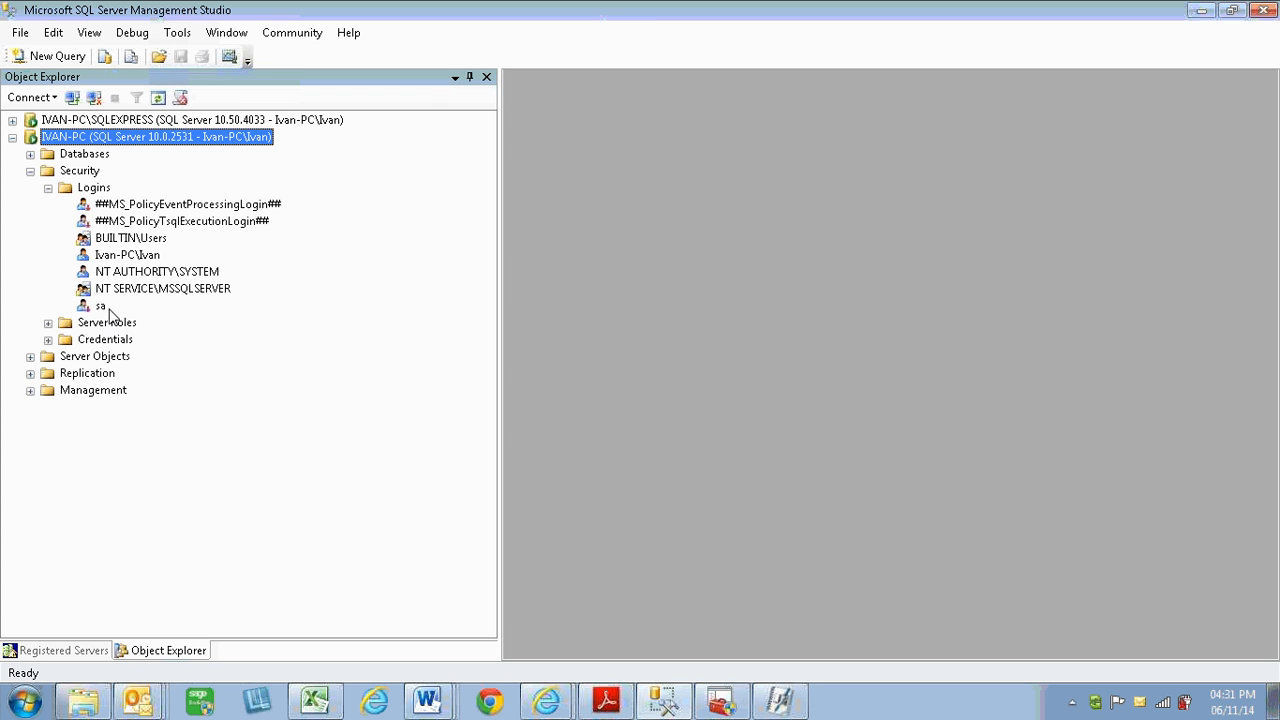
- Switch to Pastel Debtors Manager by launching it from the desktop and dismiss the startup error
click(1274, 706)
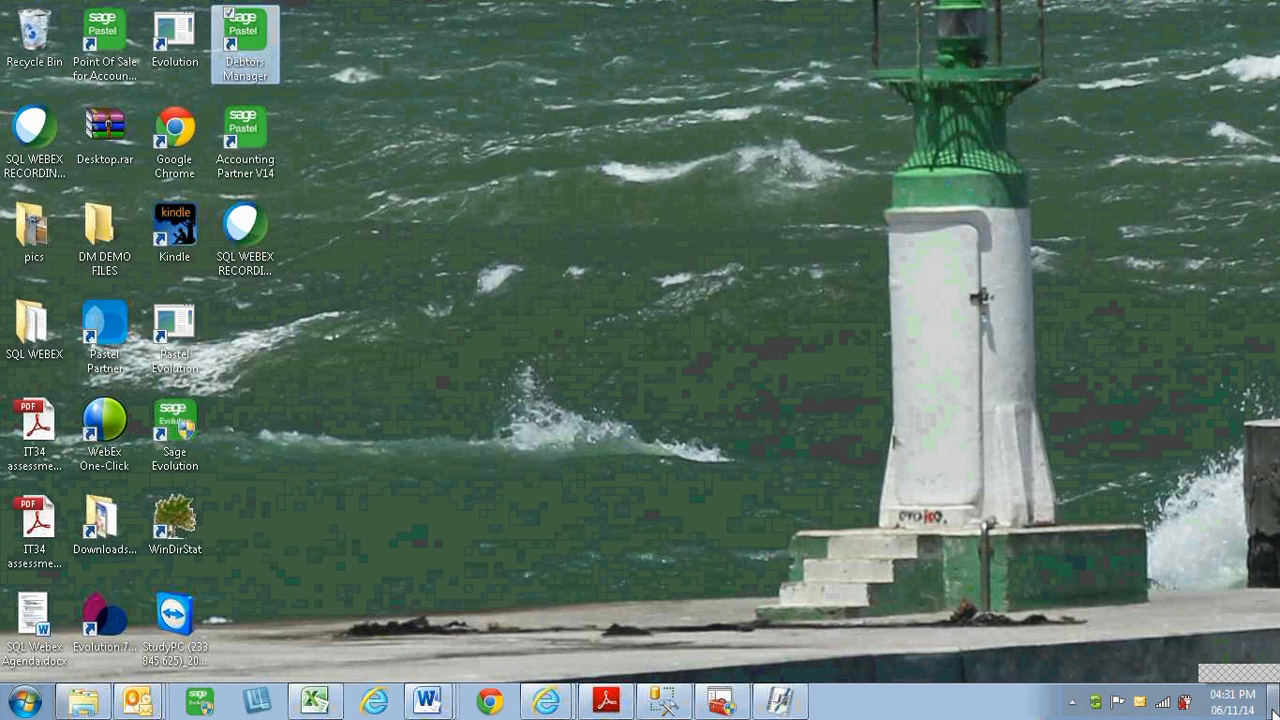
click(247, 143)
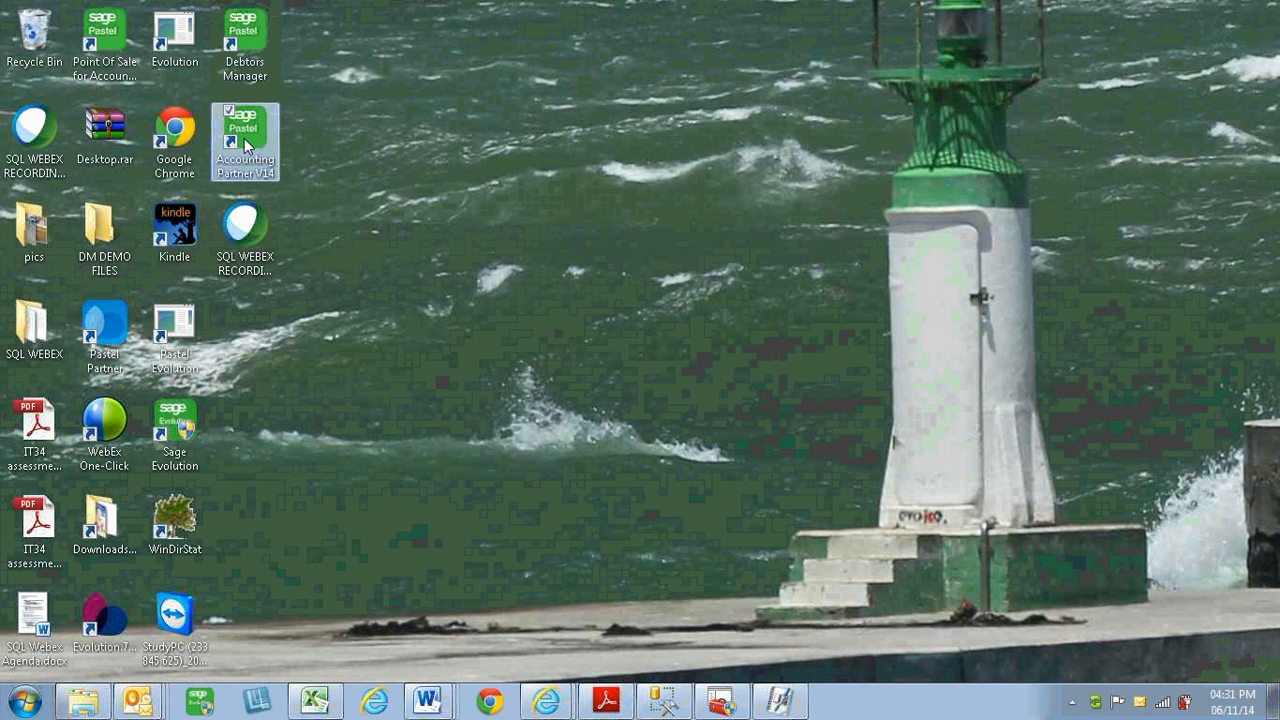
click(248, 62)
double_click(248, 62)
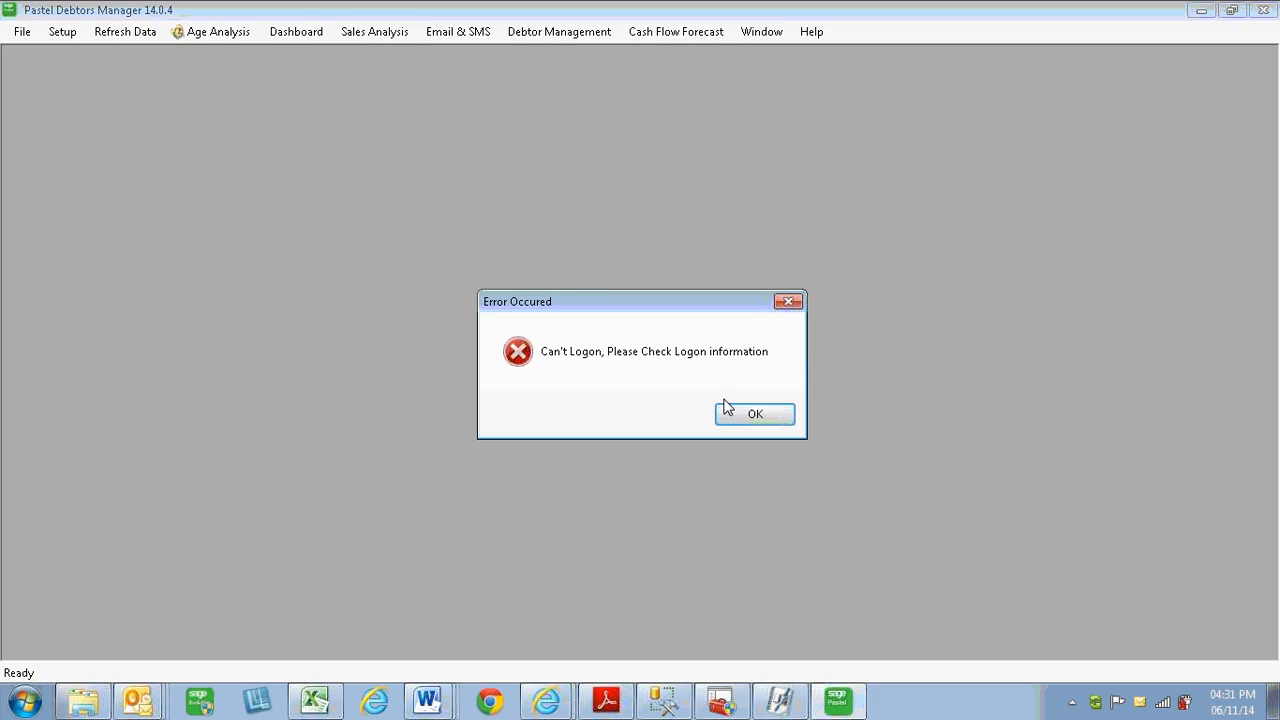
click(742, 414)
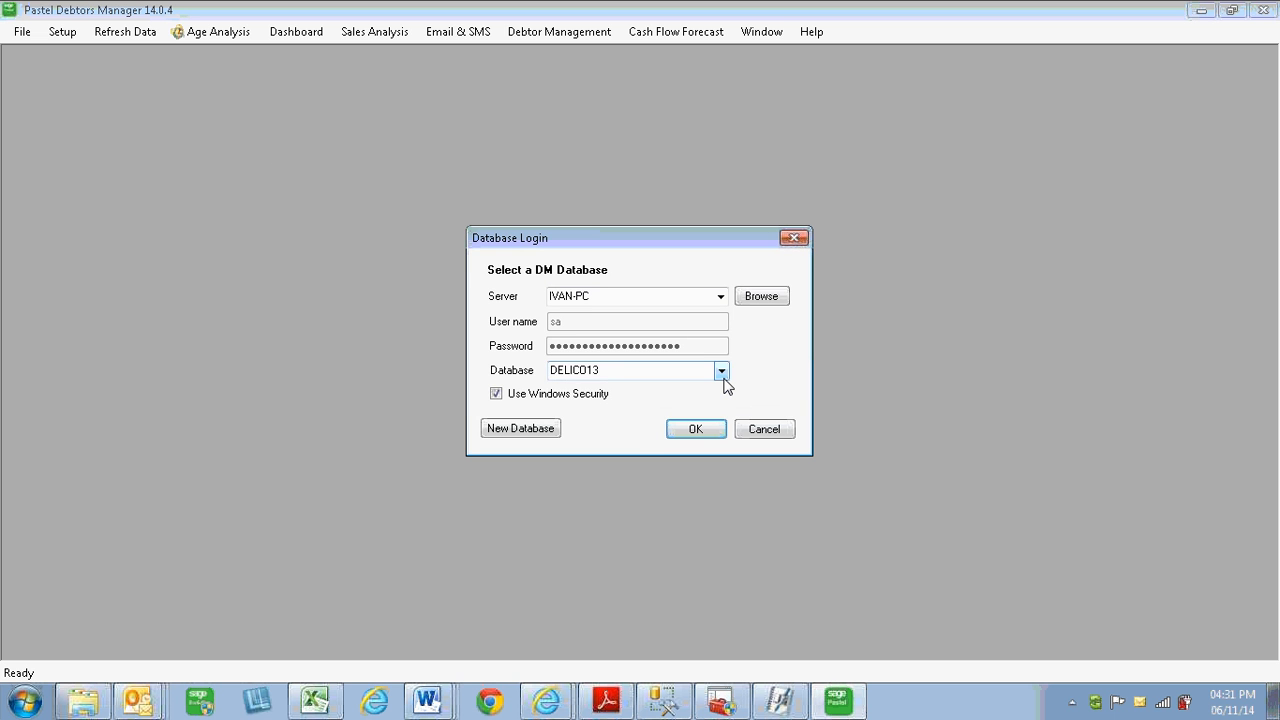
- Select the newdb123 database and log on to it with Windows security
click(722, 375)
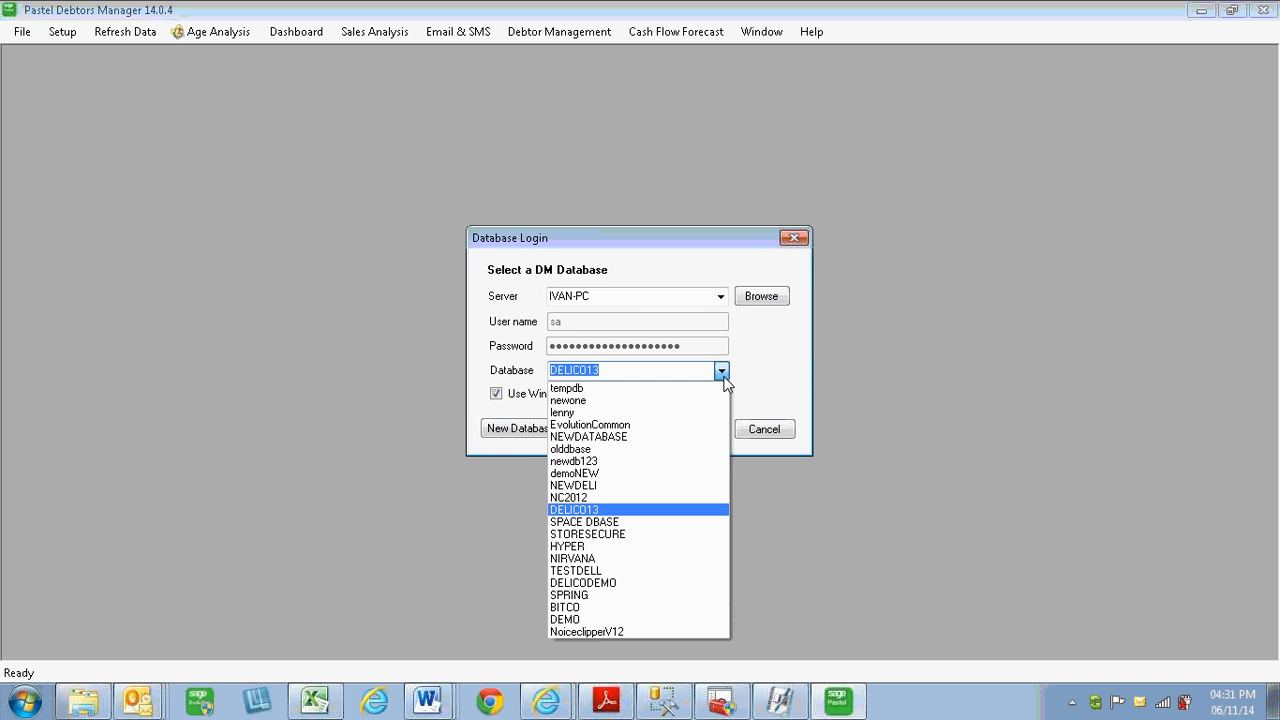
click(598, 462)
click(696, 430)
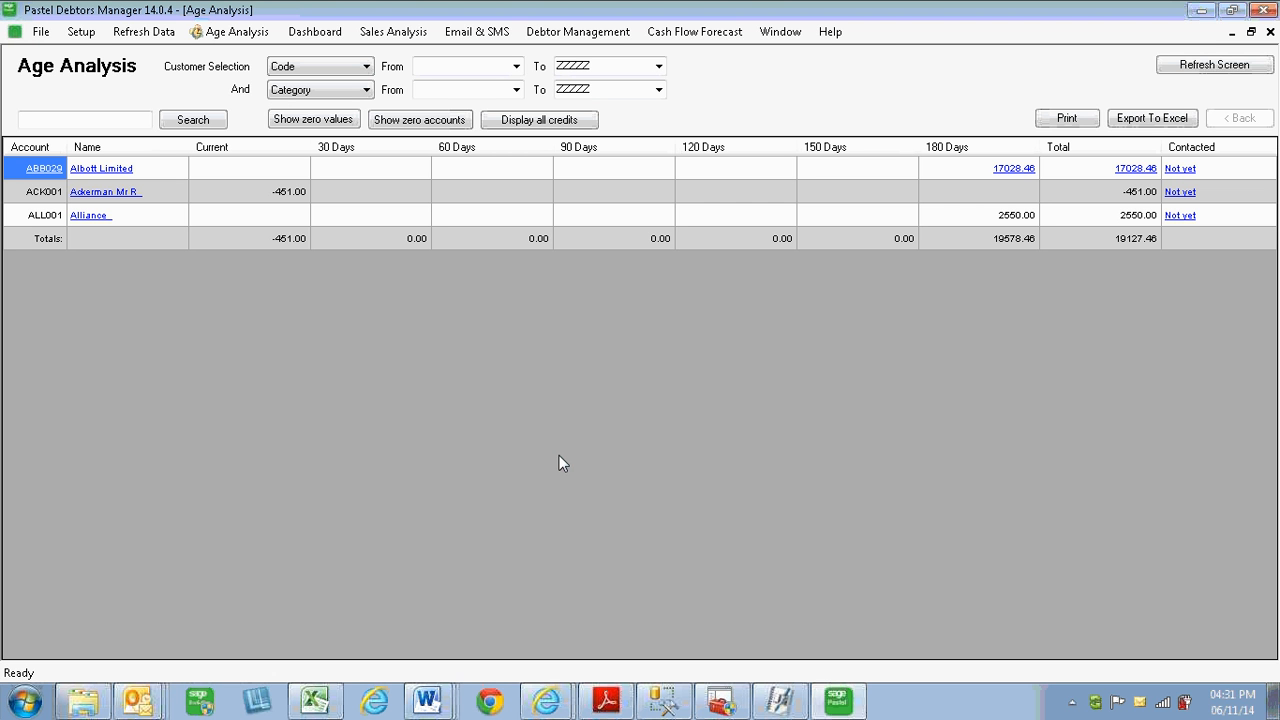
- Reopen the company login and examine the list of available databases without choosing another one
click(41, 32)
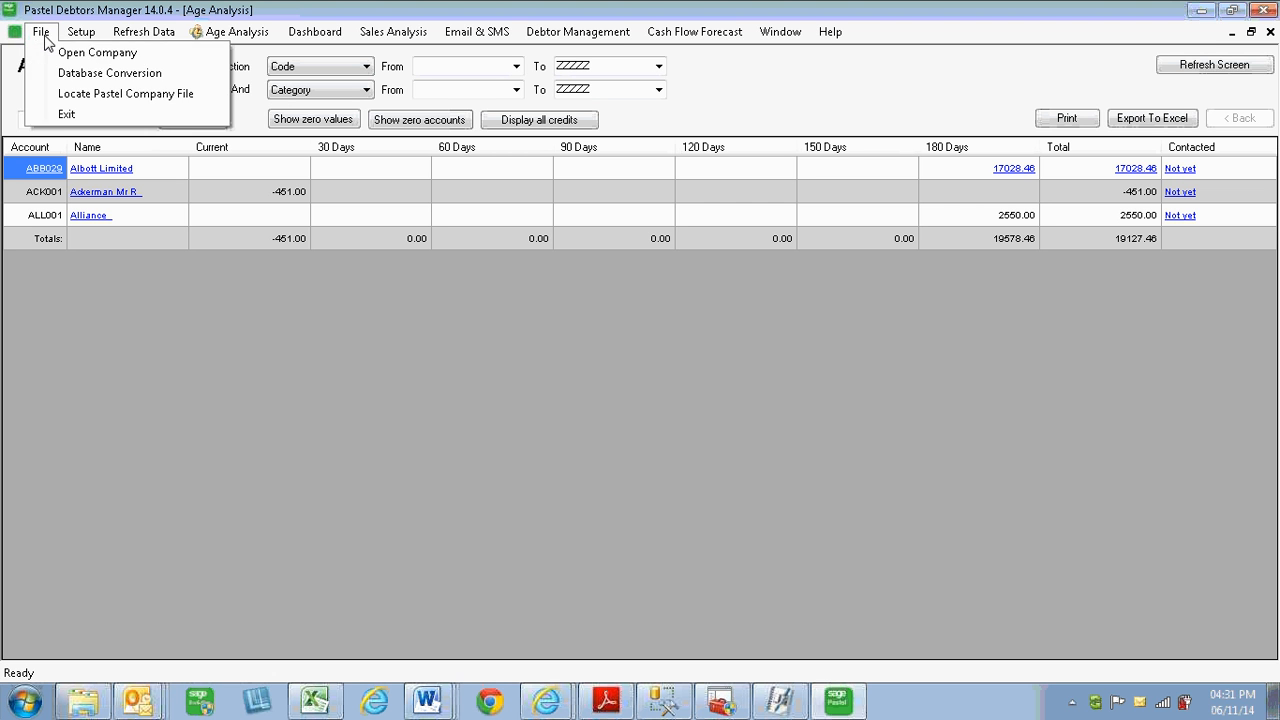
click(61, 55)
click(720, 378)
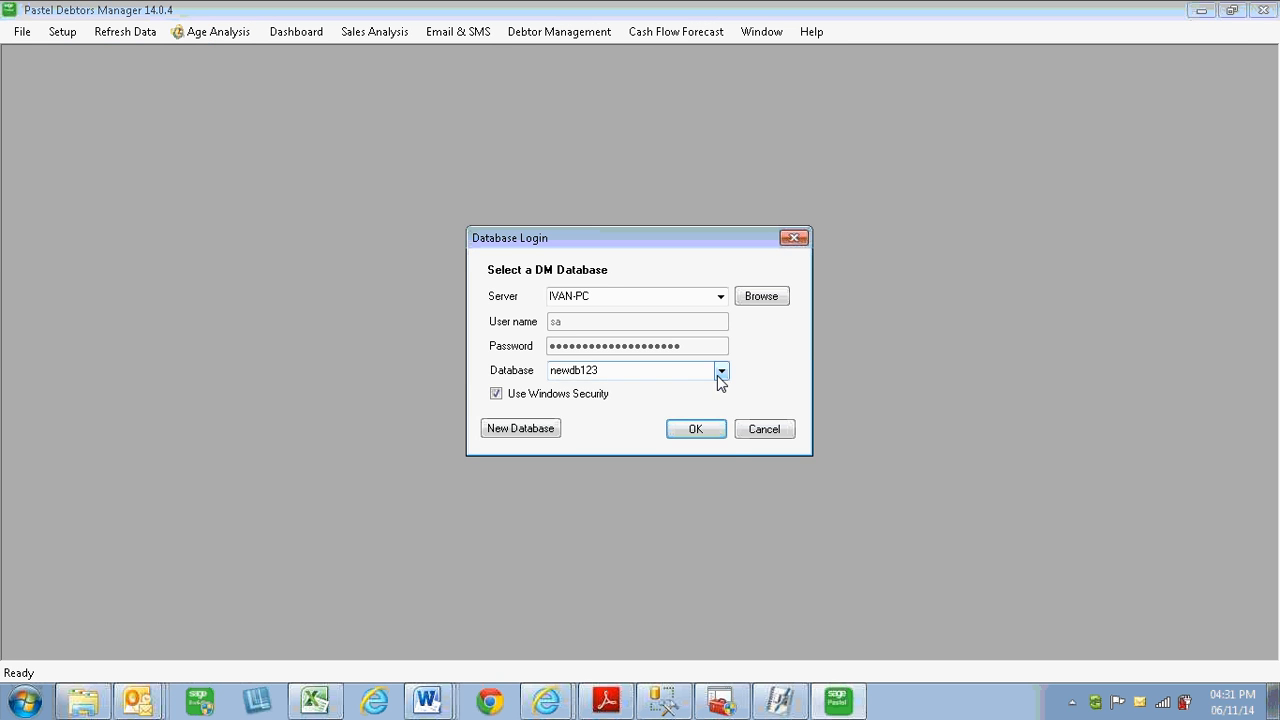
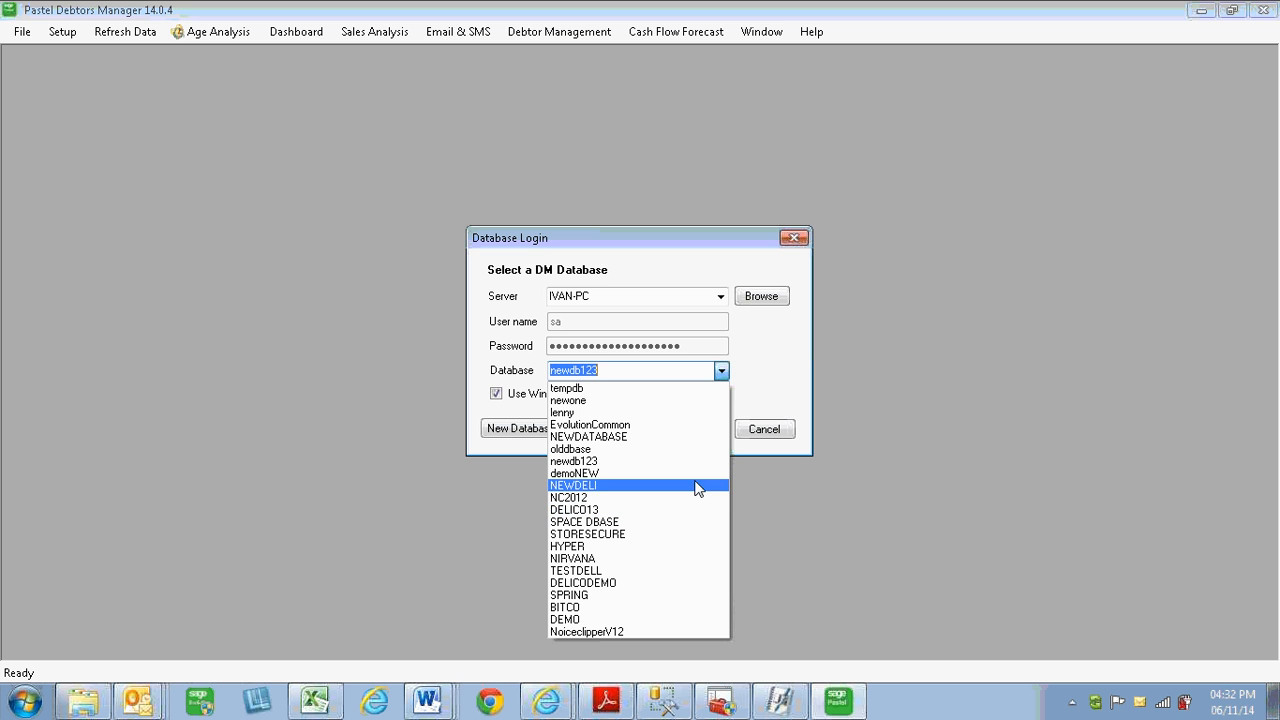
click(768, 508)
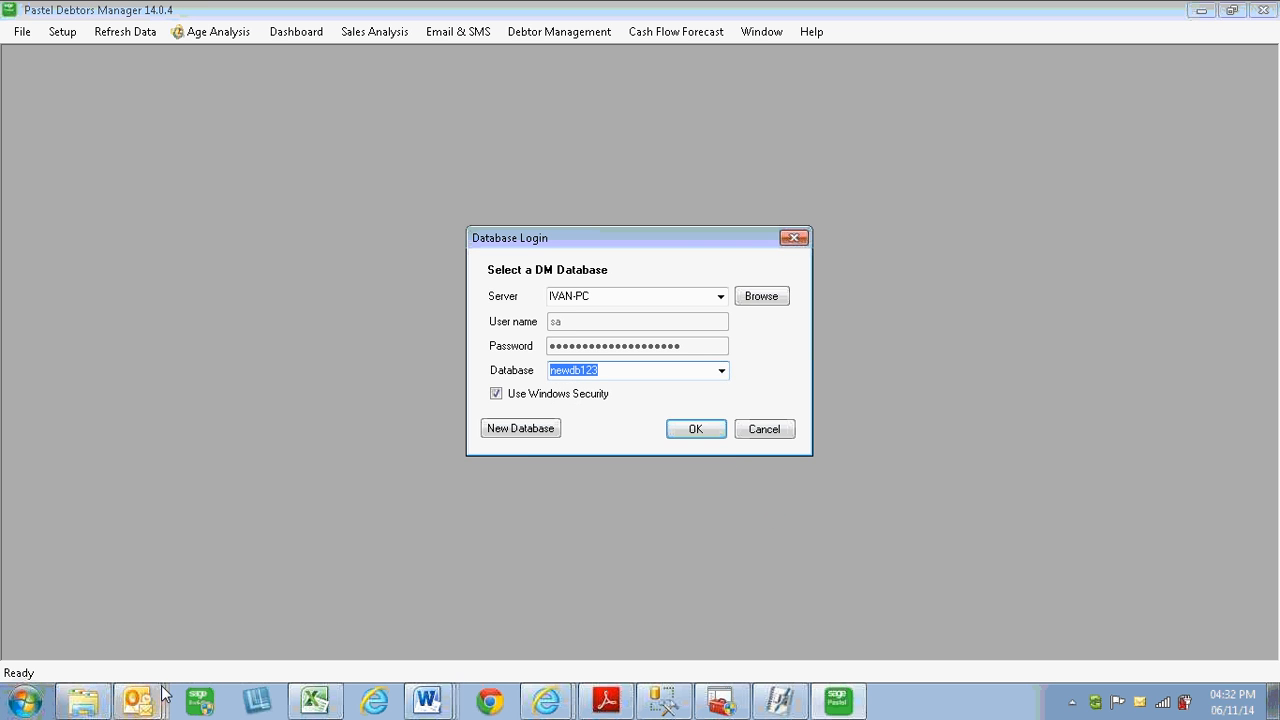
- Open a new Windows Explorer window and minimize the existing window showing the remote server's folders
click(86, 709)
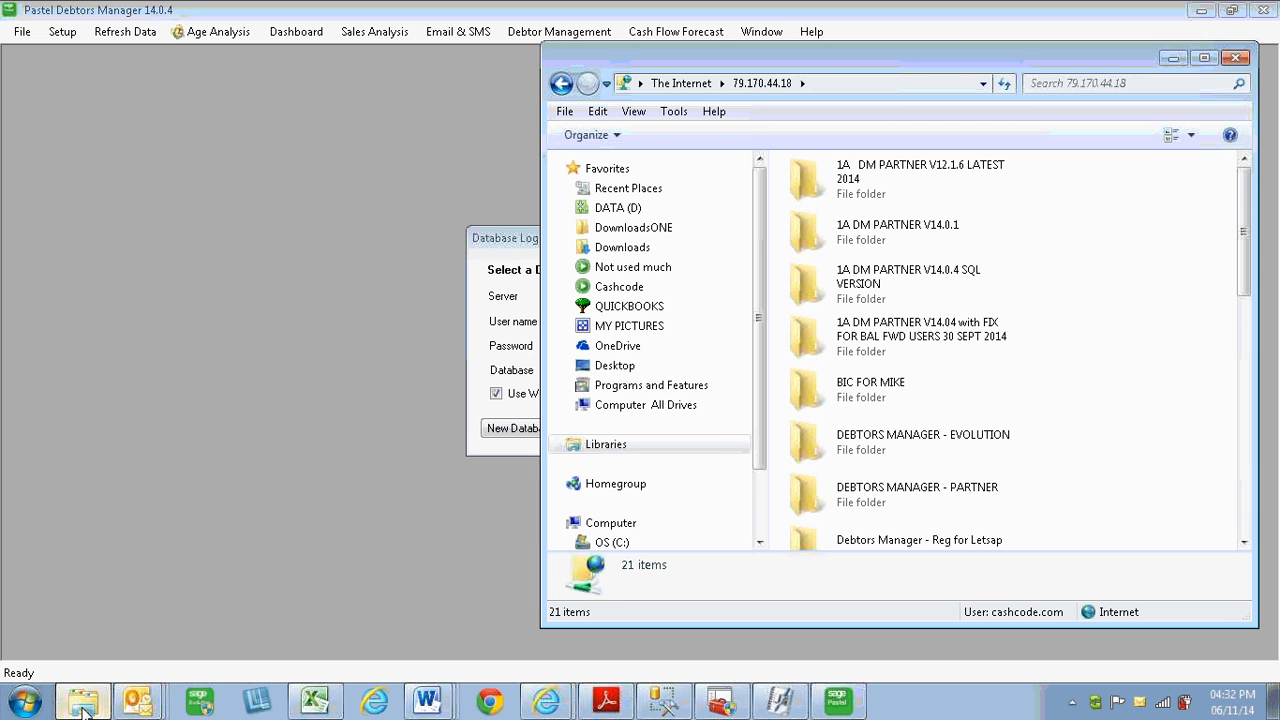
right_click(86, 709)
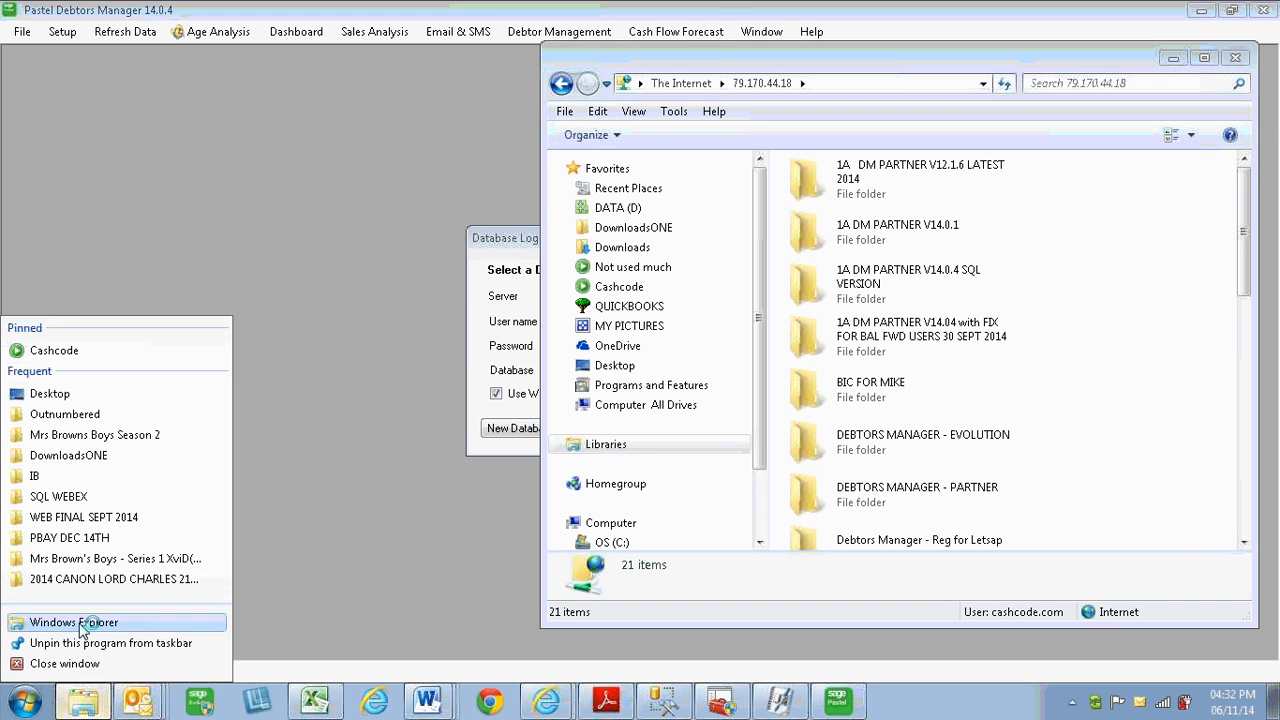
click(90, 622)
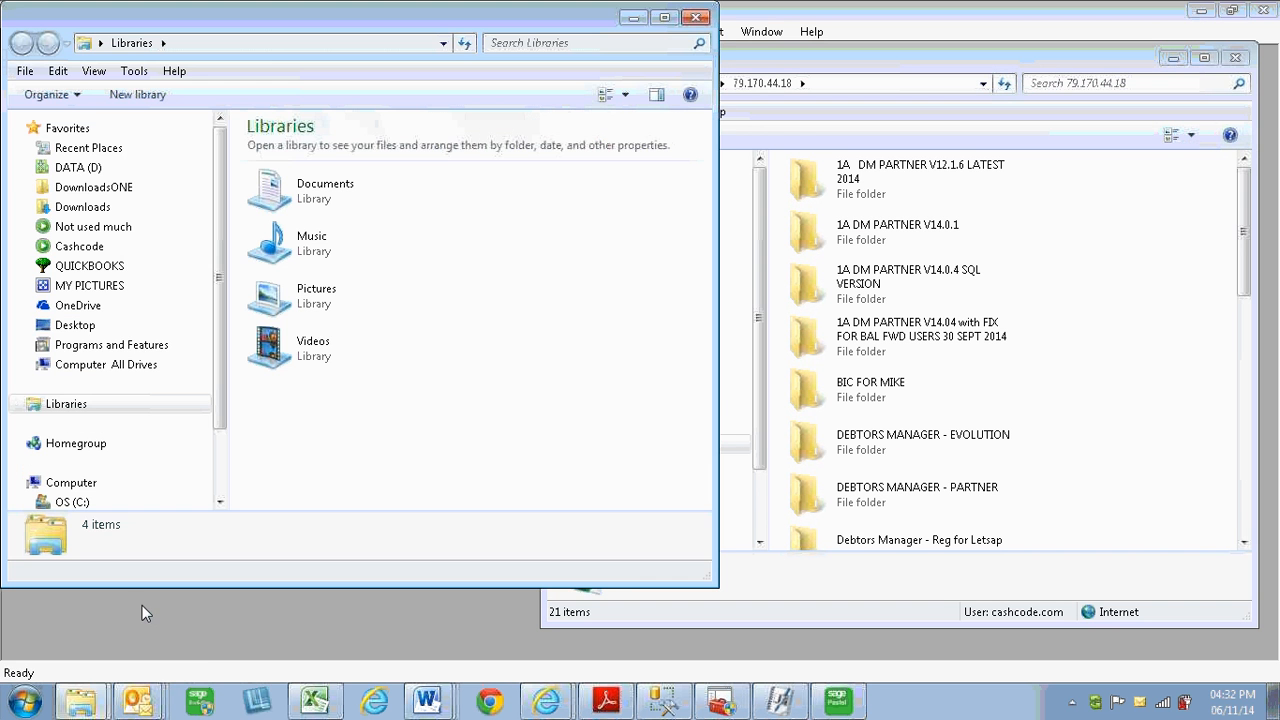
click(1170, 56)
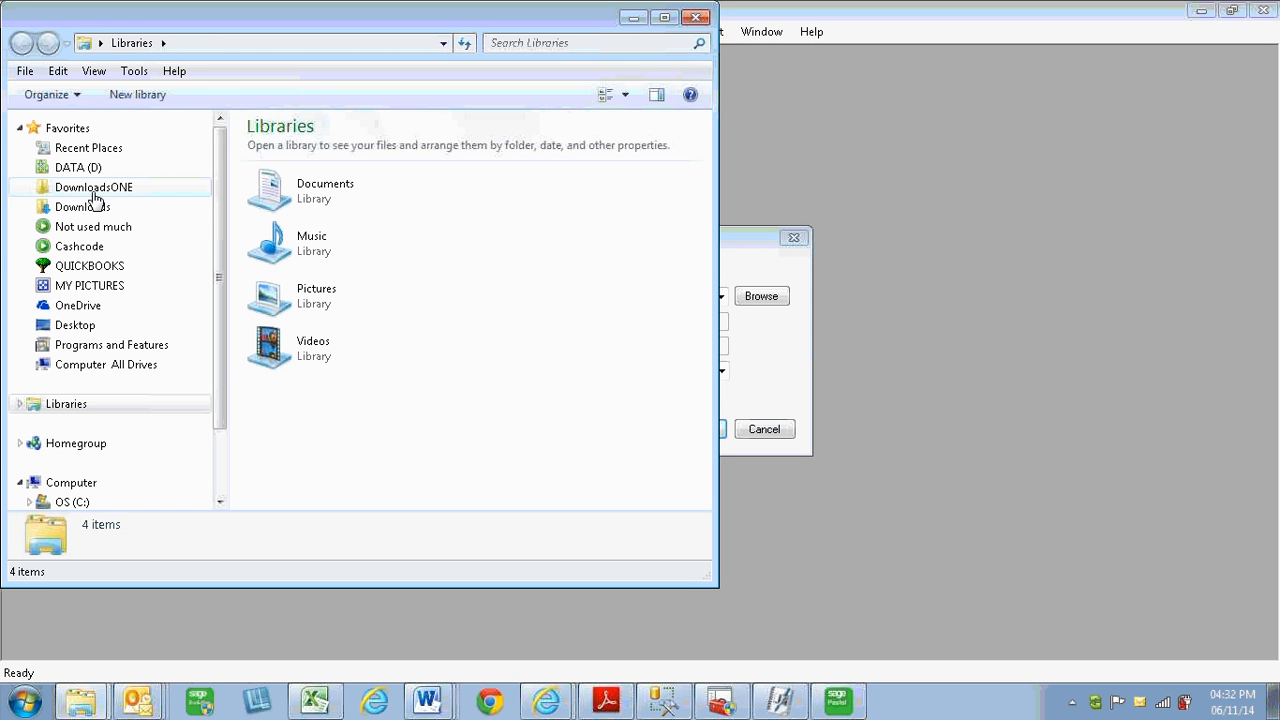
- Browse to the Program Files (x86) folder on the C: drive
click(60, 503)
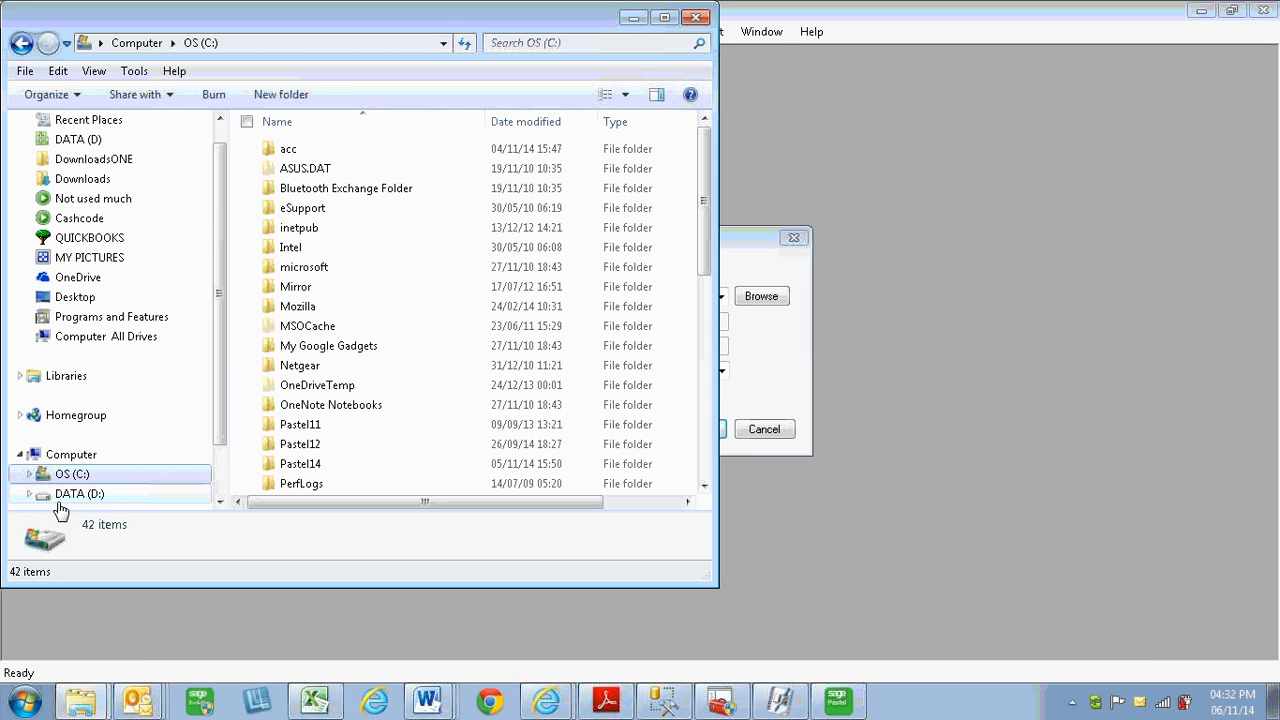
click(296, 444)
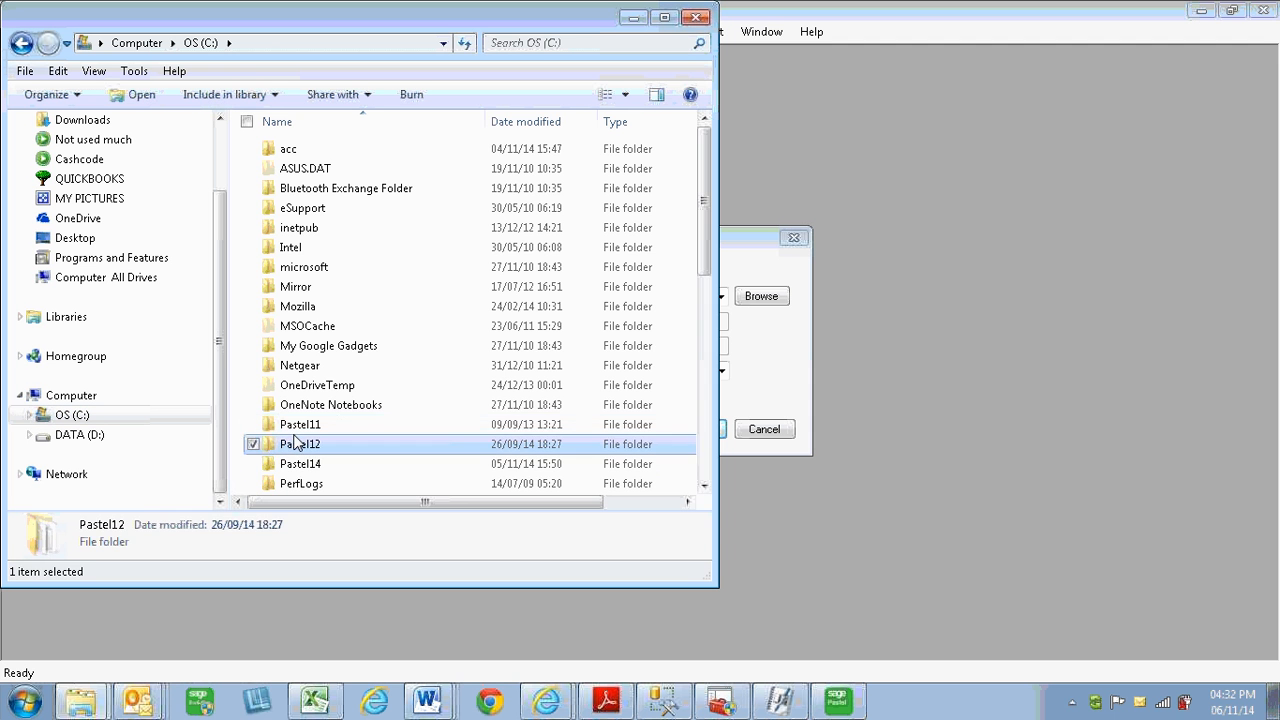
scroll(295, 444, down, 2)
double_click(300, 424)
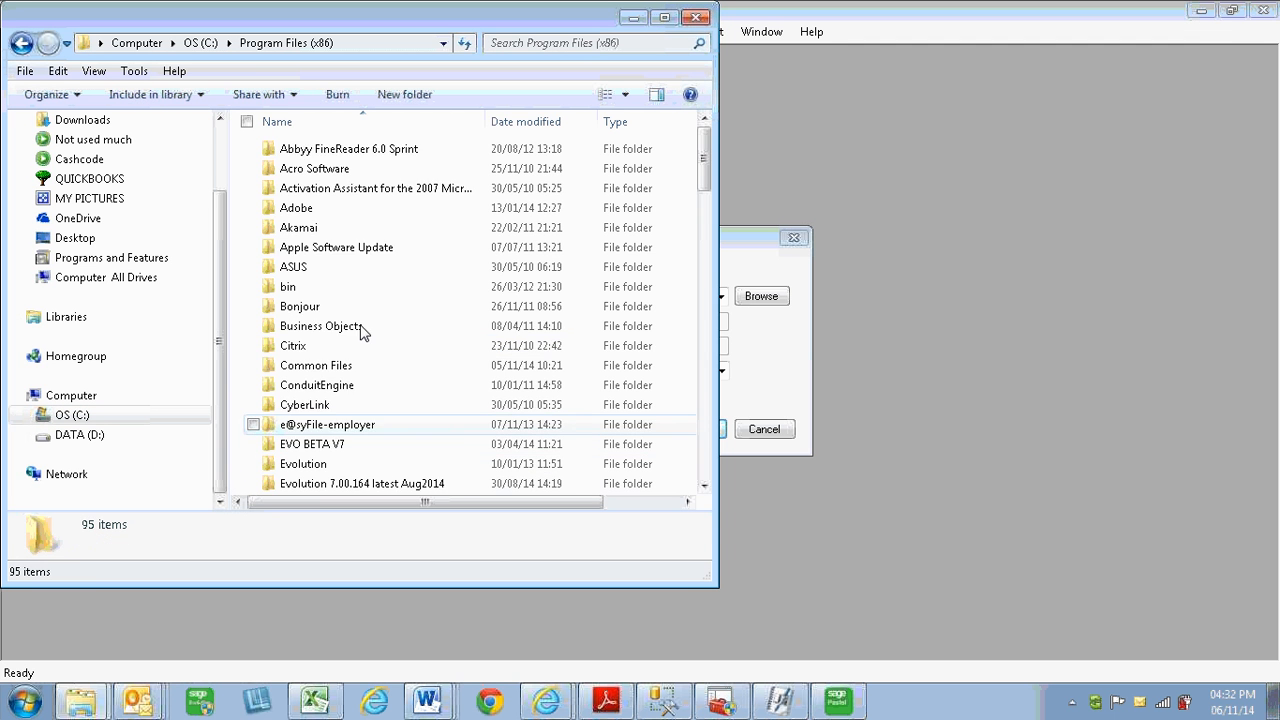
- Find the Microsoft SQL Server folder in Program Files (x86) and open it
scroll(355, 345, down, 2)
scroll(350, 352, down, 3)
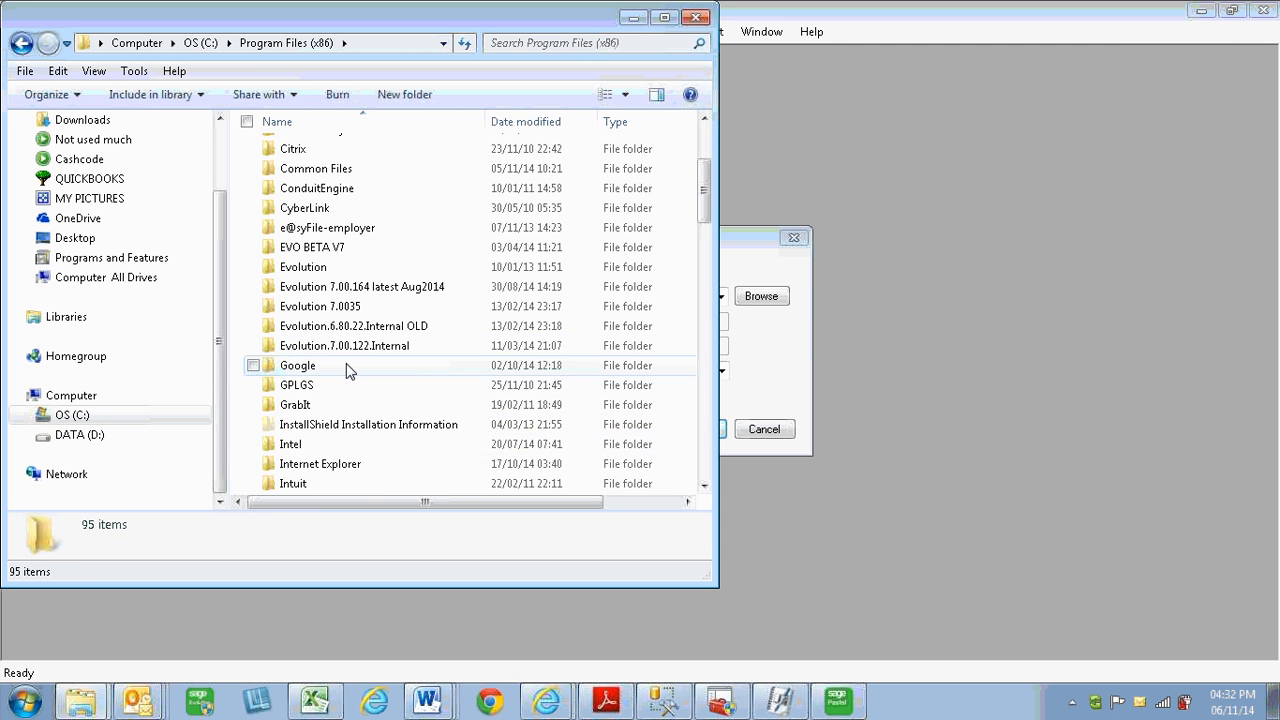
scroll(346, 368, down, 8)
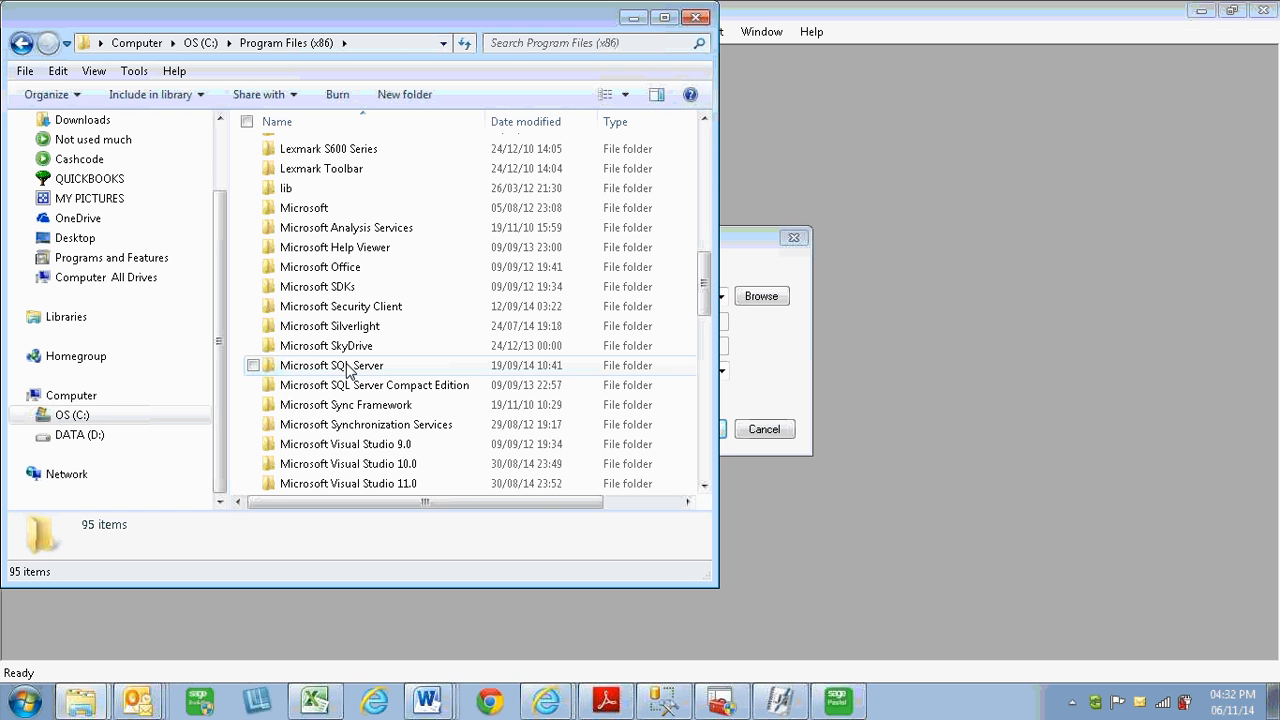
scroll(349, 371, down, 1)
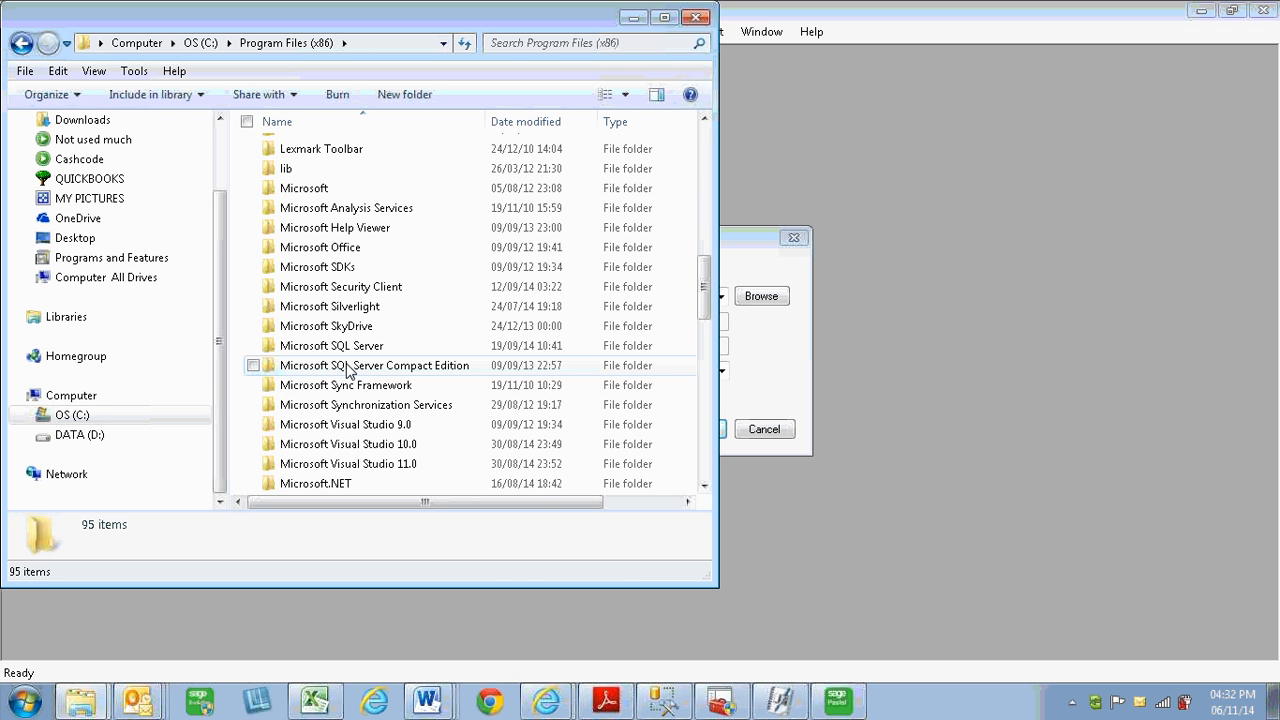
scroll(348, 368, down, 1)
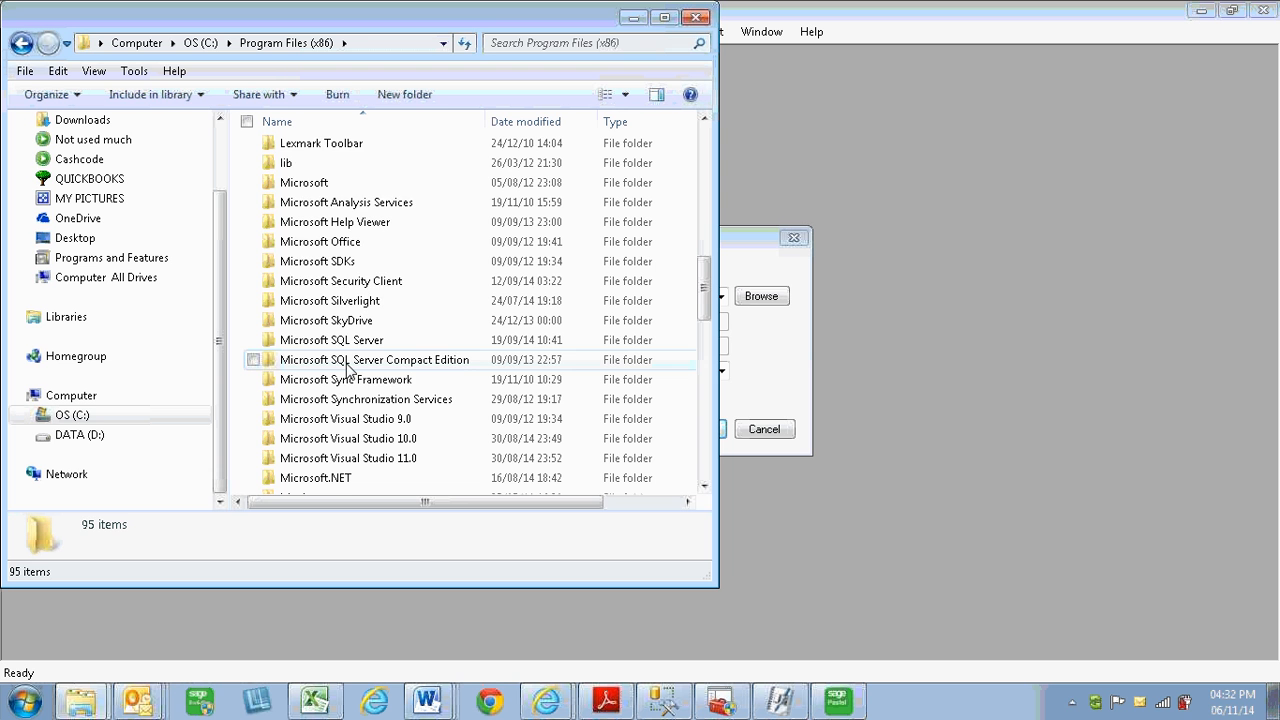
scroll(346, 368, up, 2)
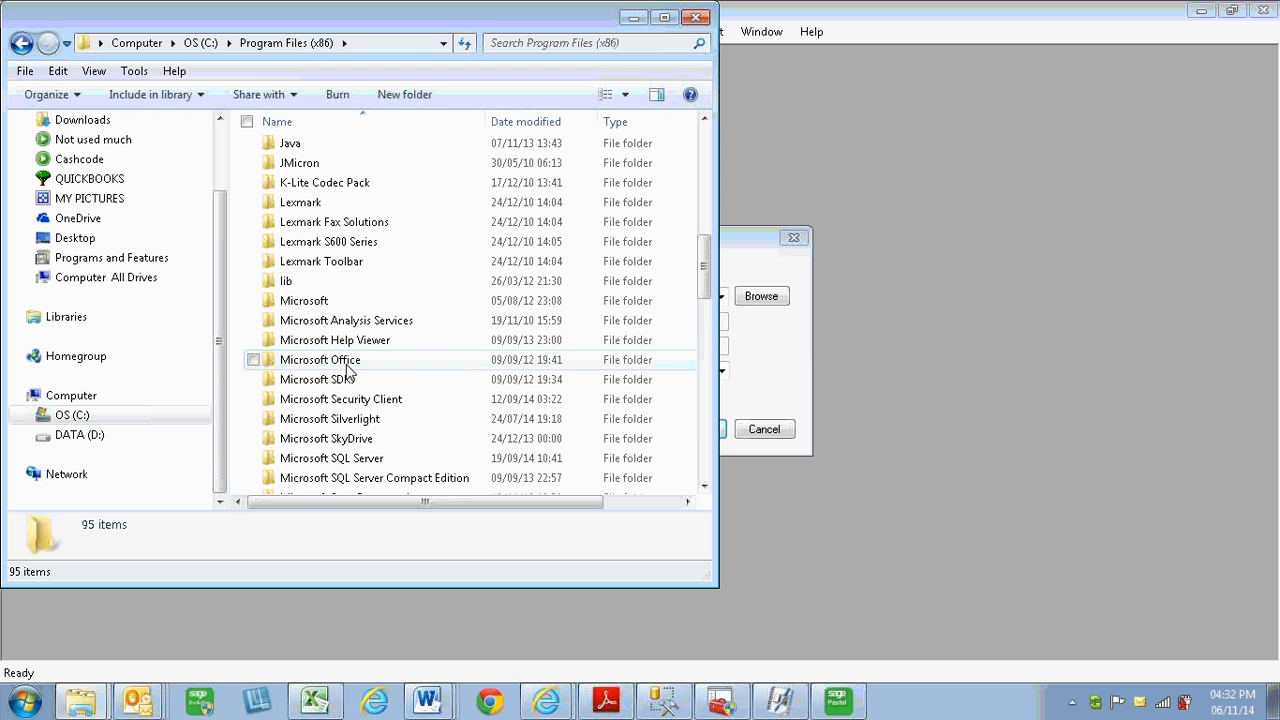
double_click(357, 460)
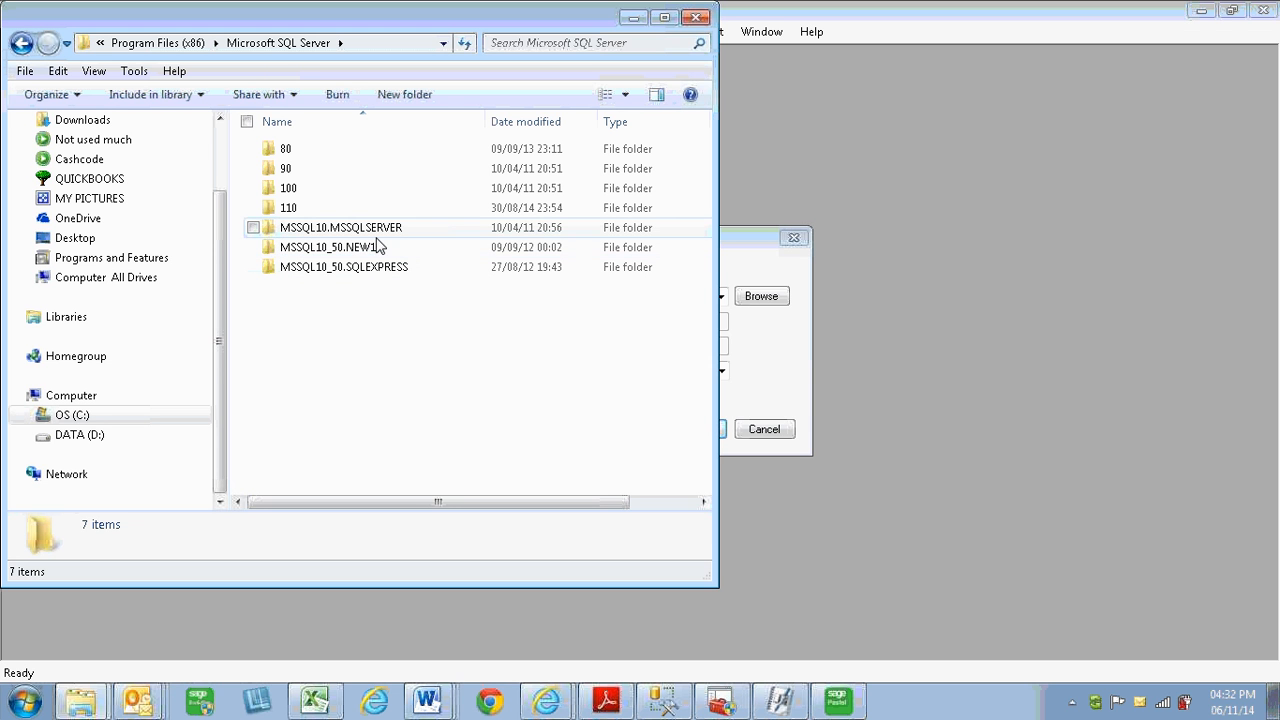
- Open MSSQL10.MSSQLSERVER, its MSSQL subfolder and DATA, and look through the database files stored there
double_click(314, 228)
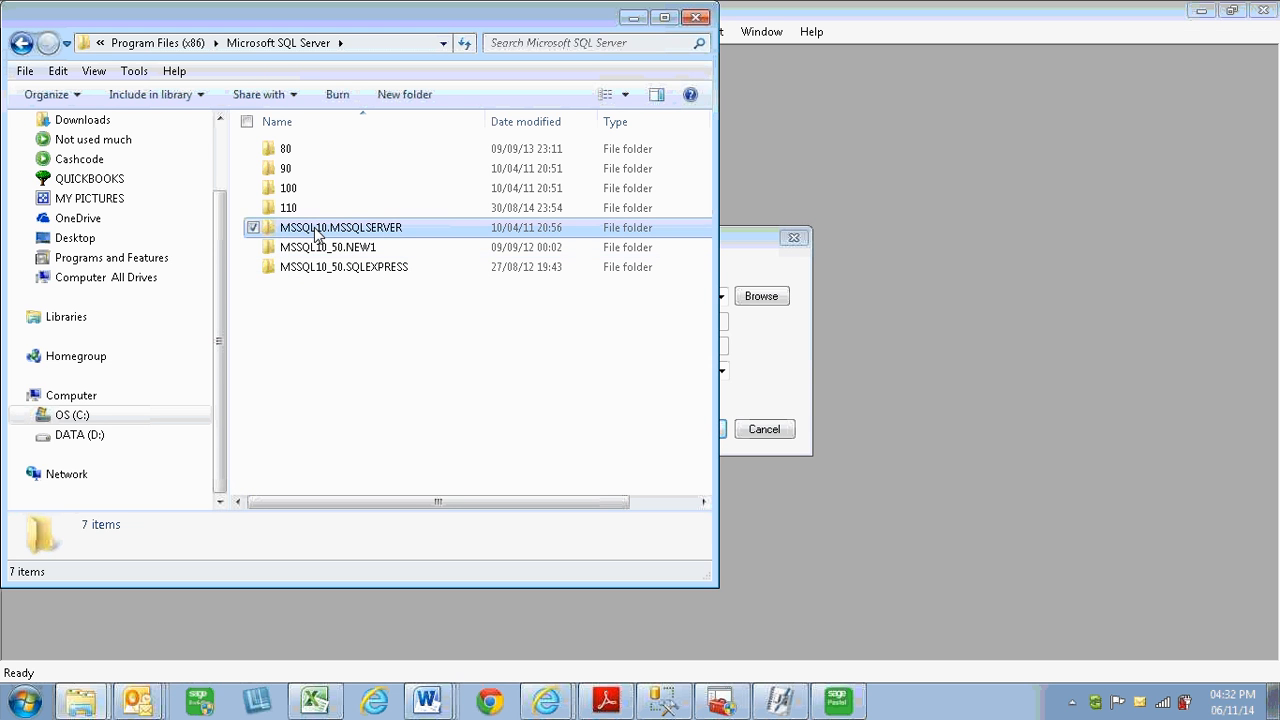
double_click(297, 150)
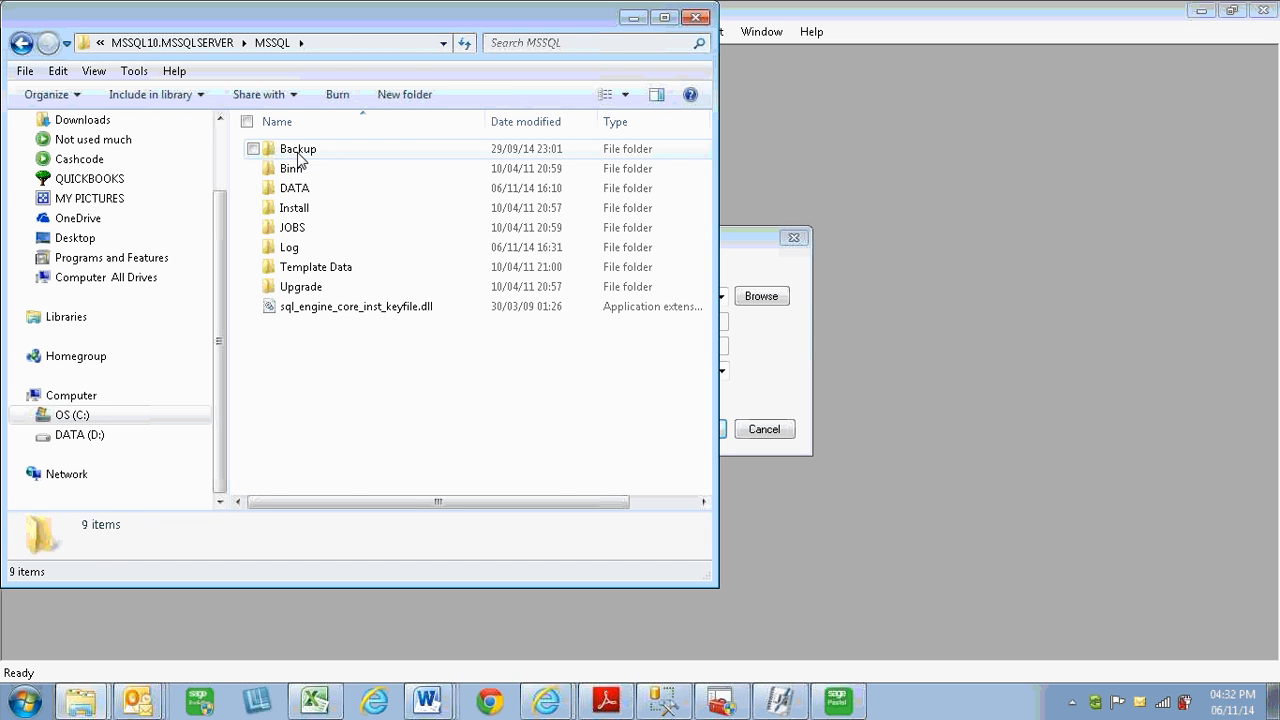
double_click(292, 188)
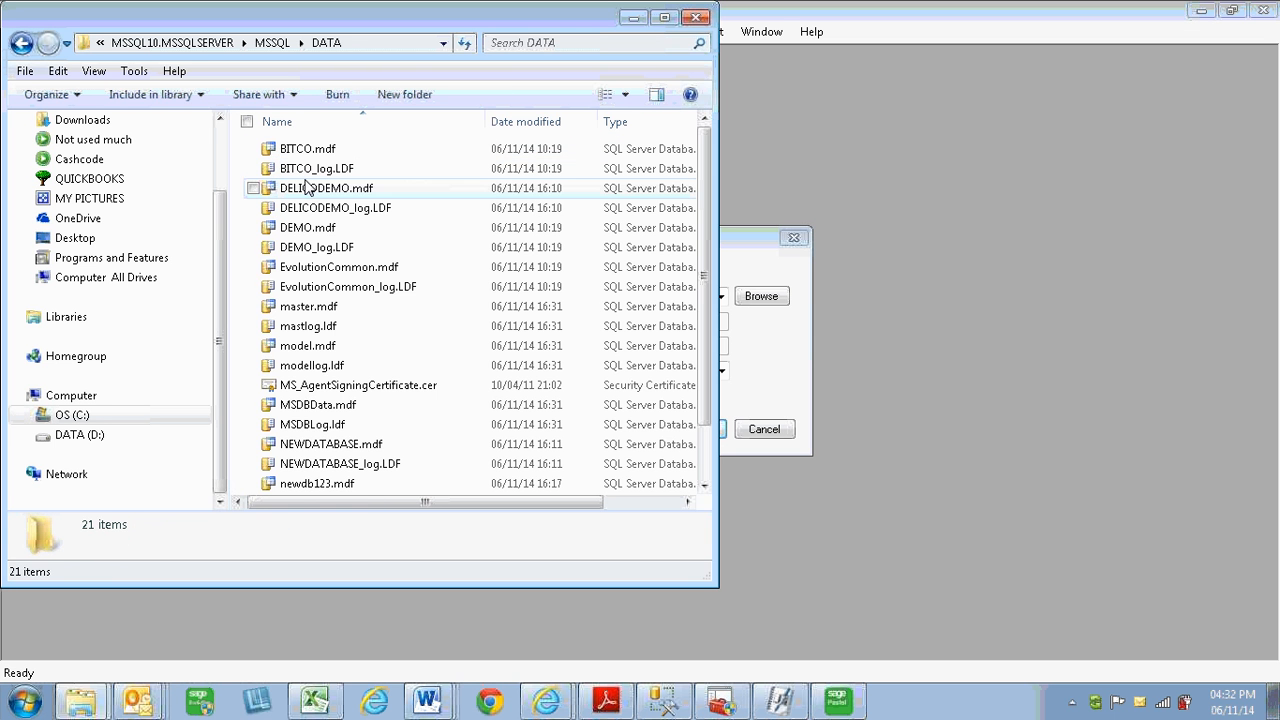
scroll(350, 300, down, 1)
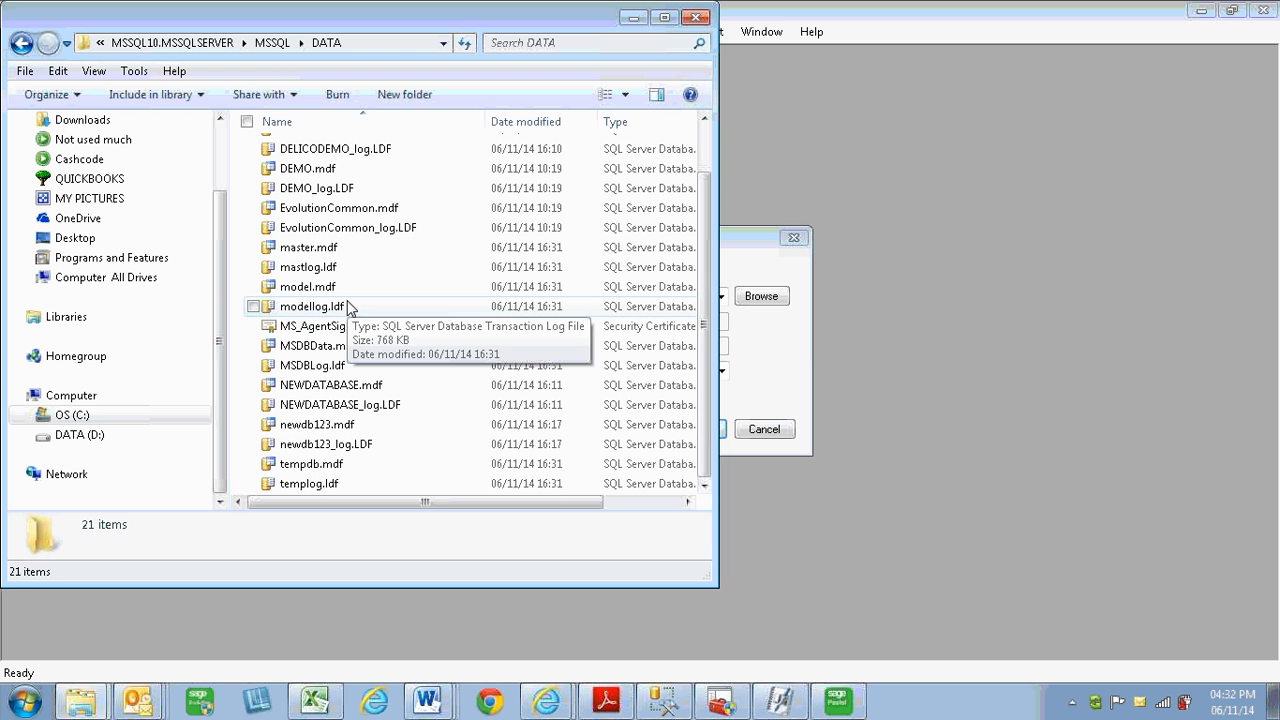
scroll(349, 309, up, 1)
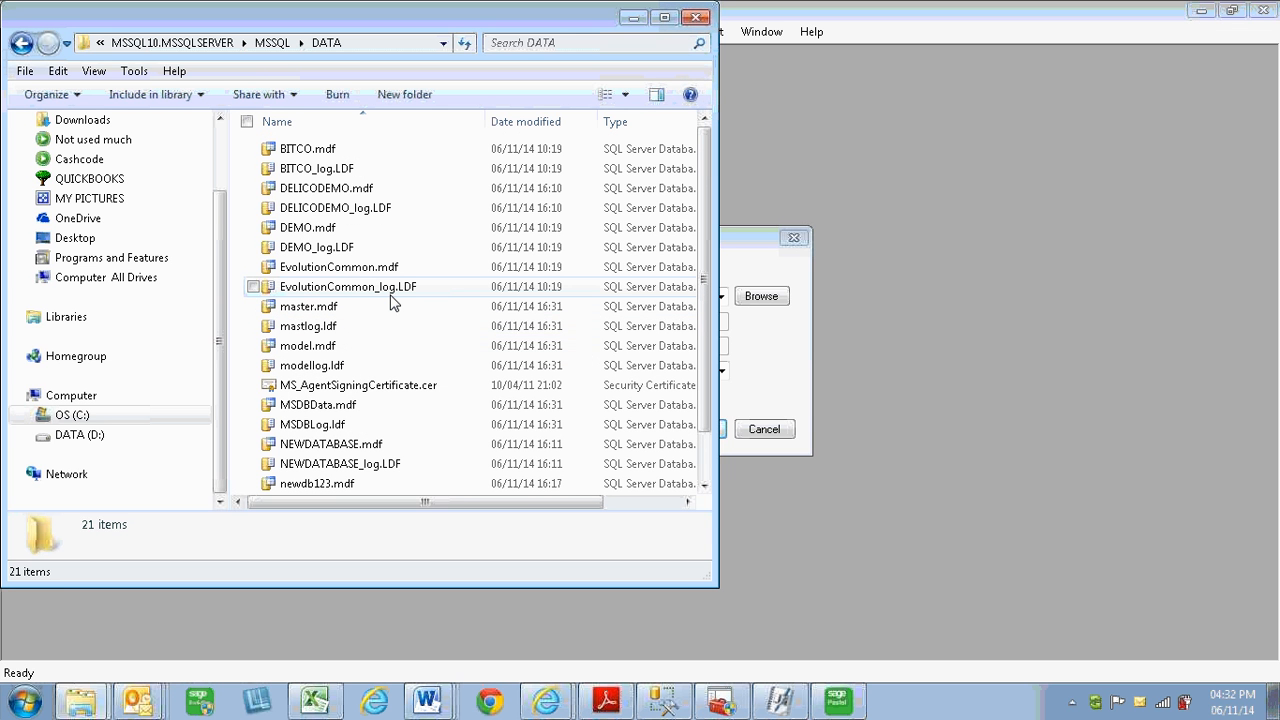
- Switch to SQL Server Management Studio, expand the Databases of the SQL Server 10.0.2531 instance and select NIRVANA
mouse_move(392, 303)
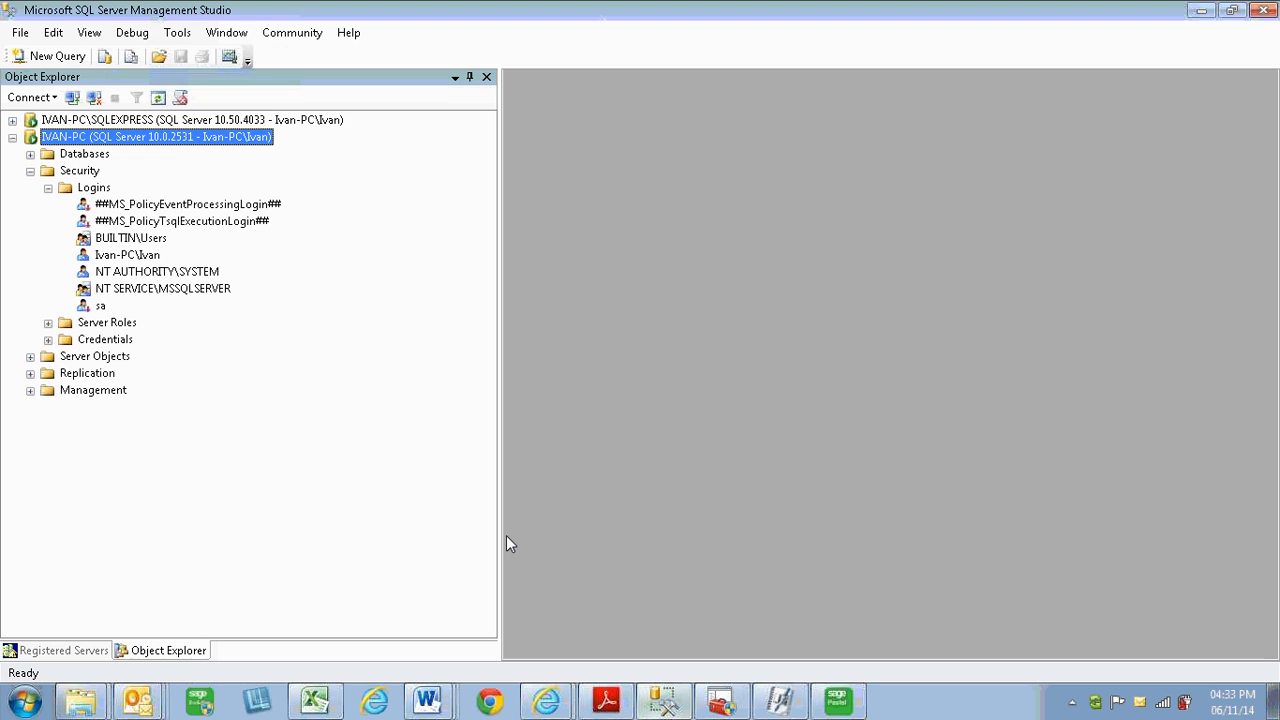
click(30, 155)
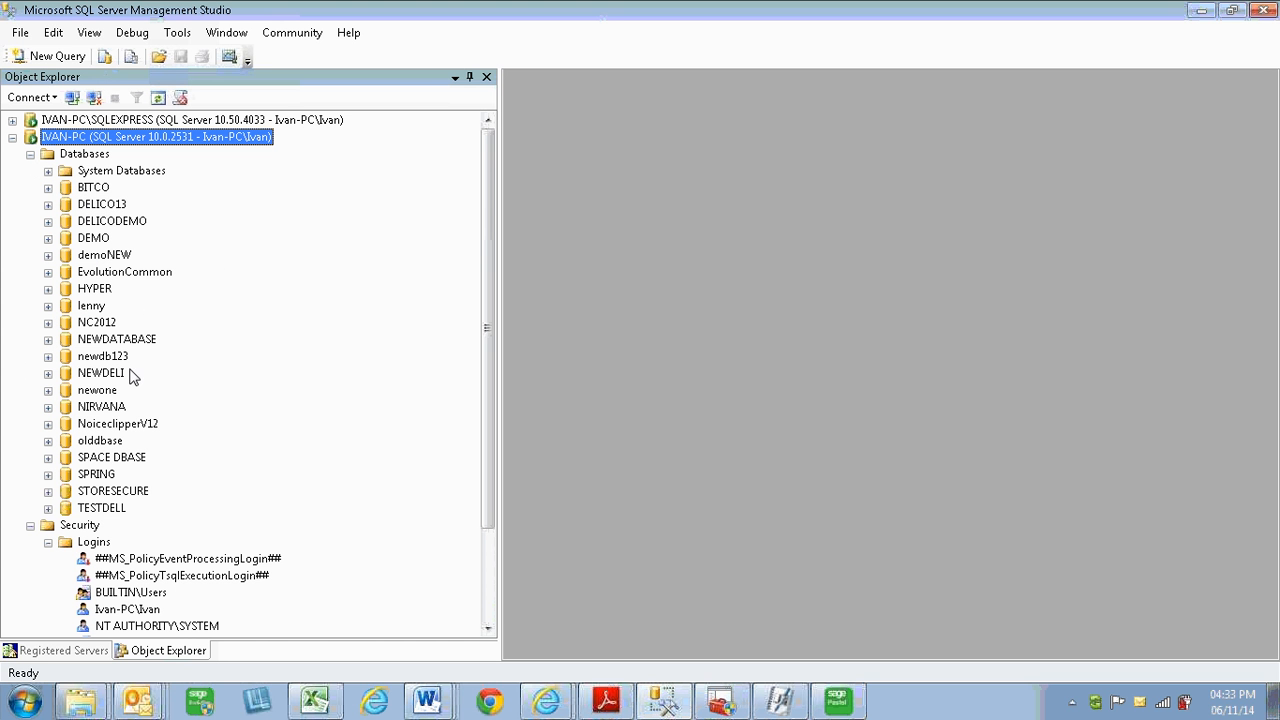
click(102, 407)
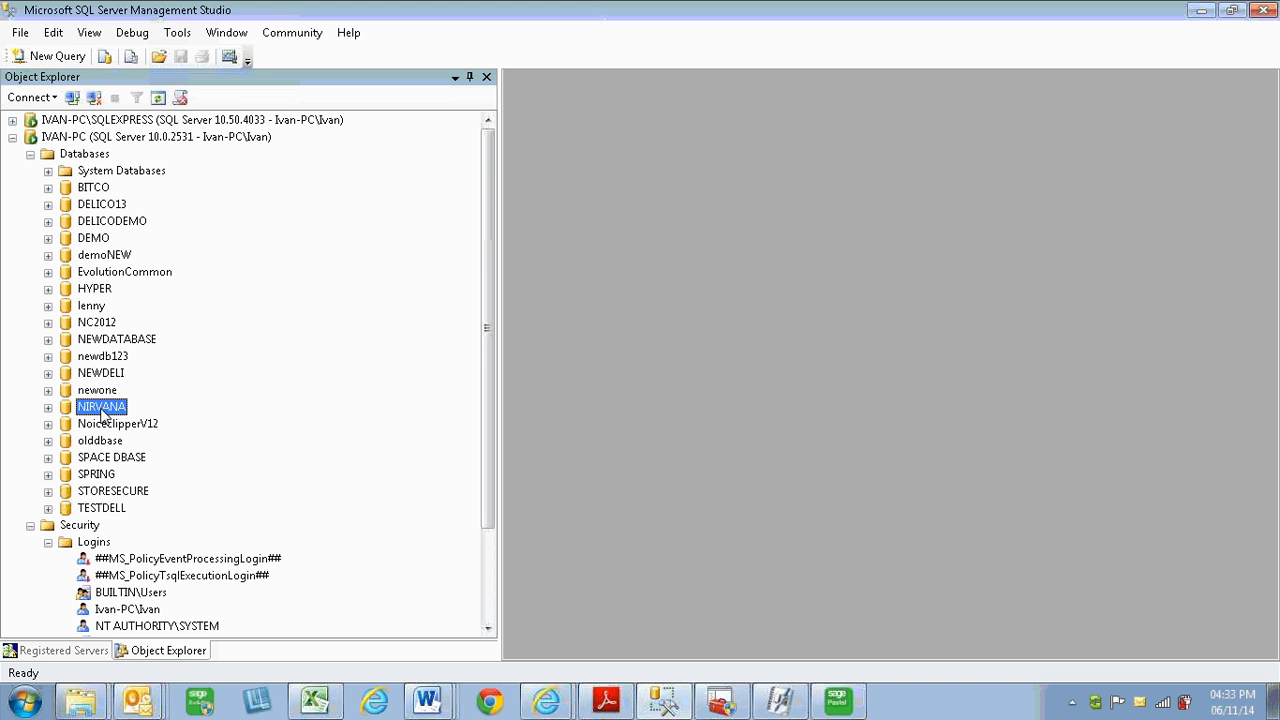
- Check the file list in the DATA folder for the NIRVANA database and return to Management Studio
click(82, 700)
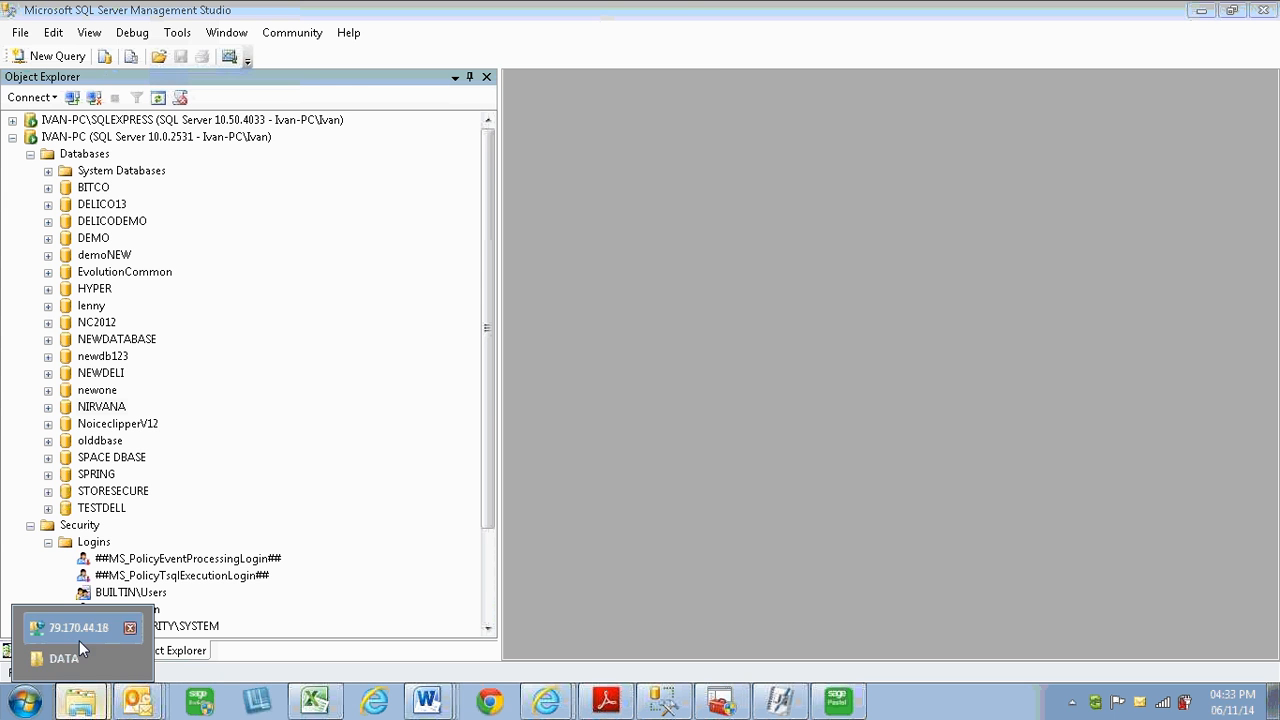
click(68, 658)
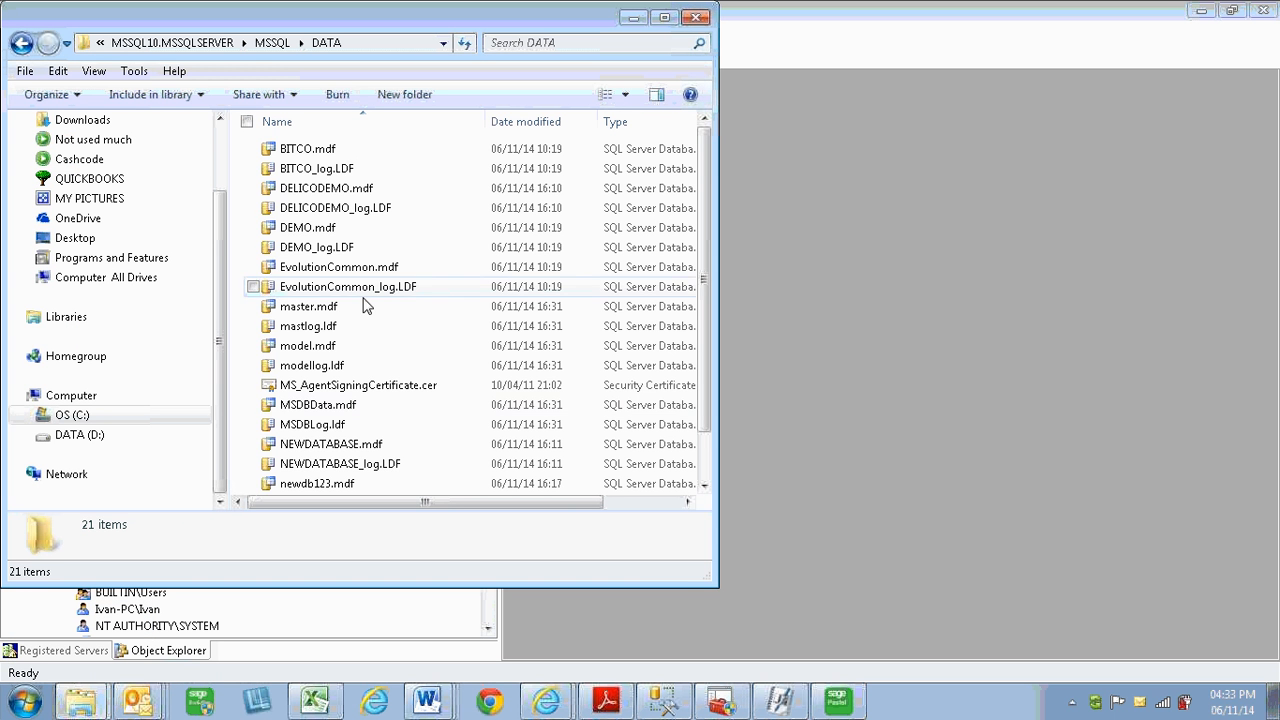
scroll(365, 320, down, 1)
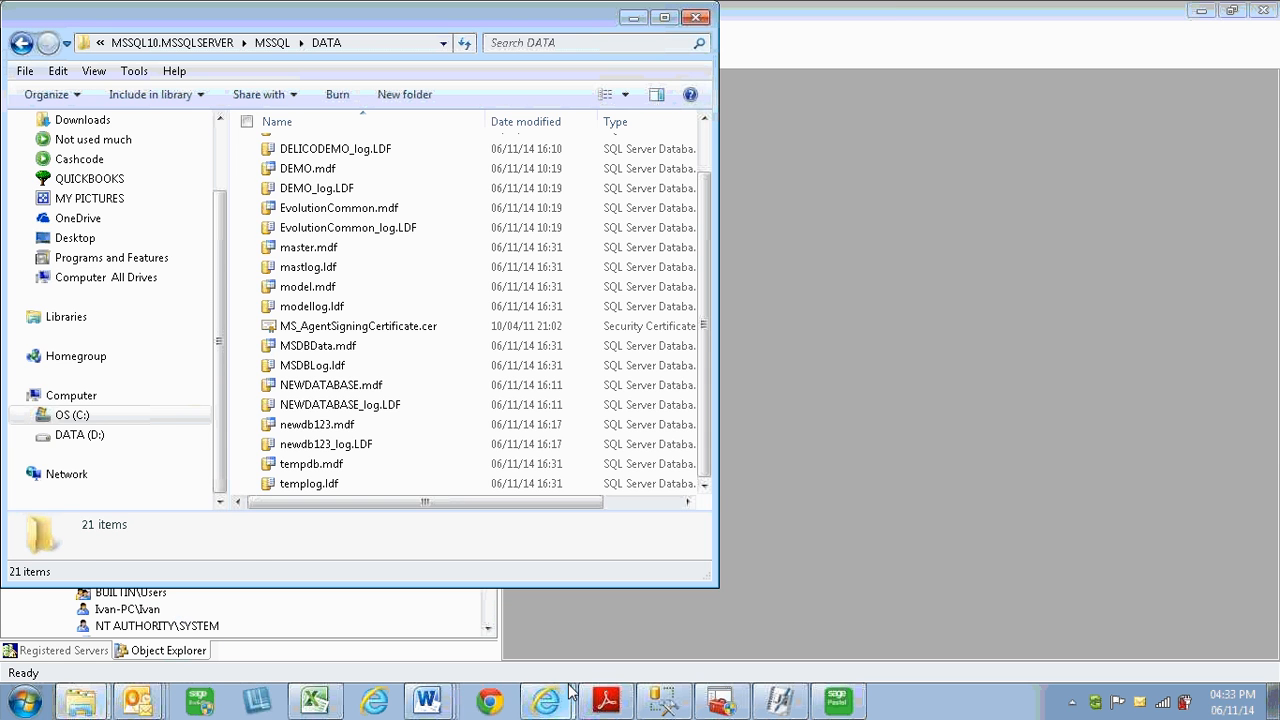
click(660, 699)
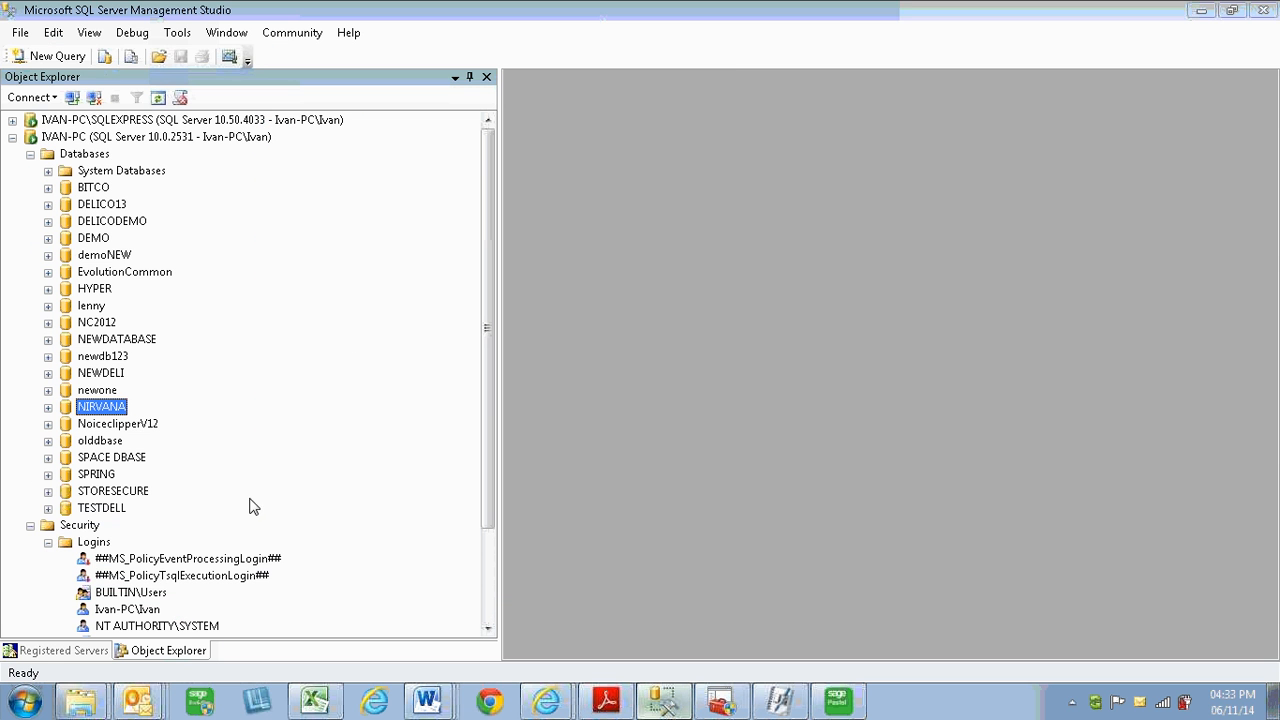
- Try to delete the NIRVANA database together with its backup and restore history, and dismiss the delete dialog
right_click(109, 408)
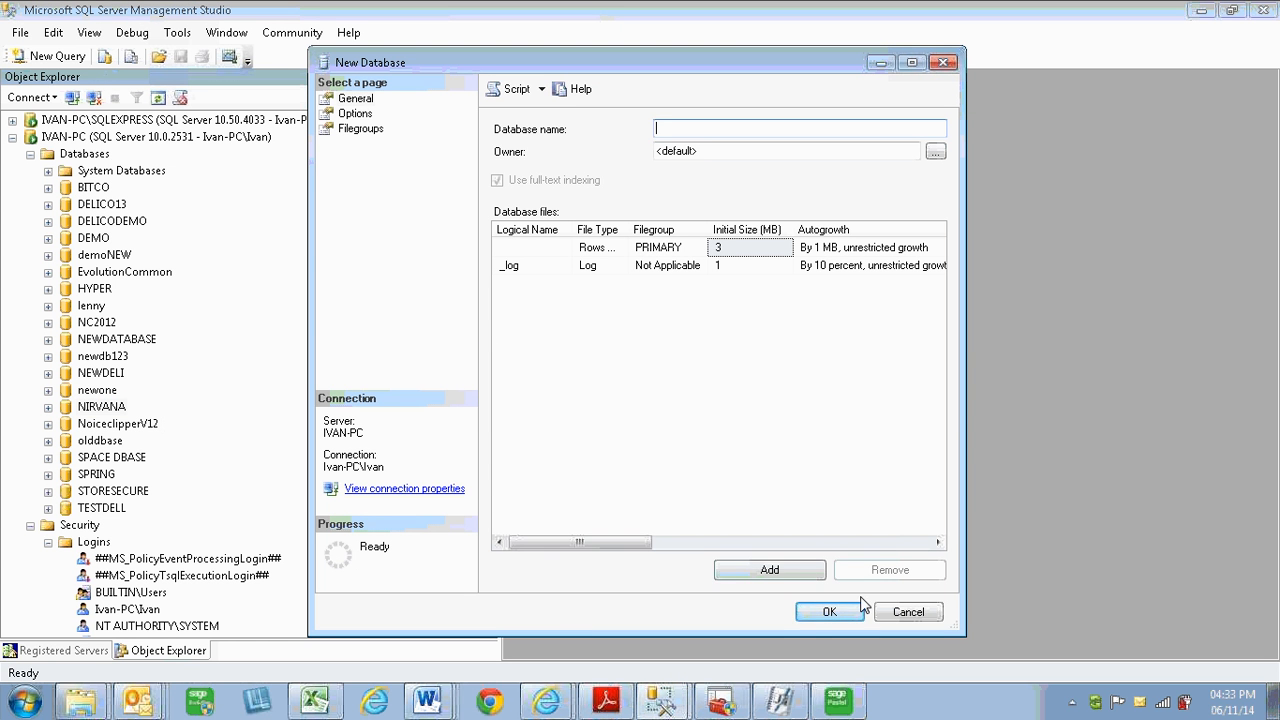
click(908, 612)
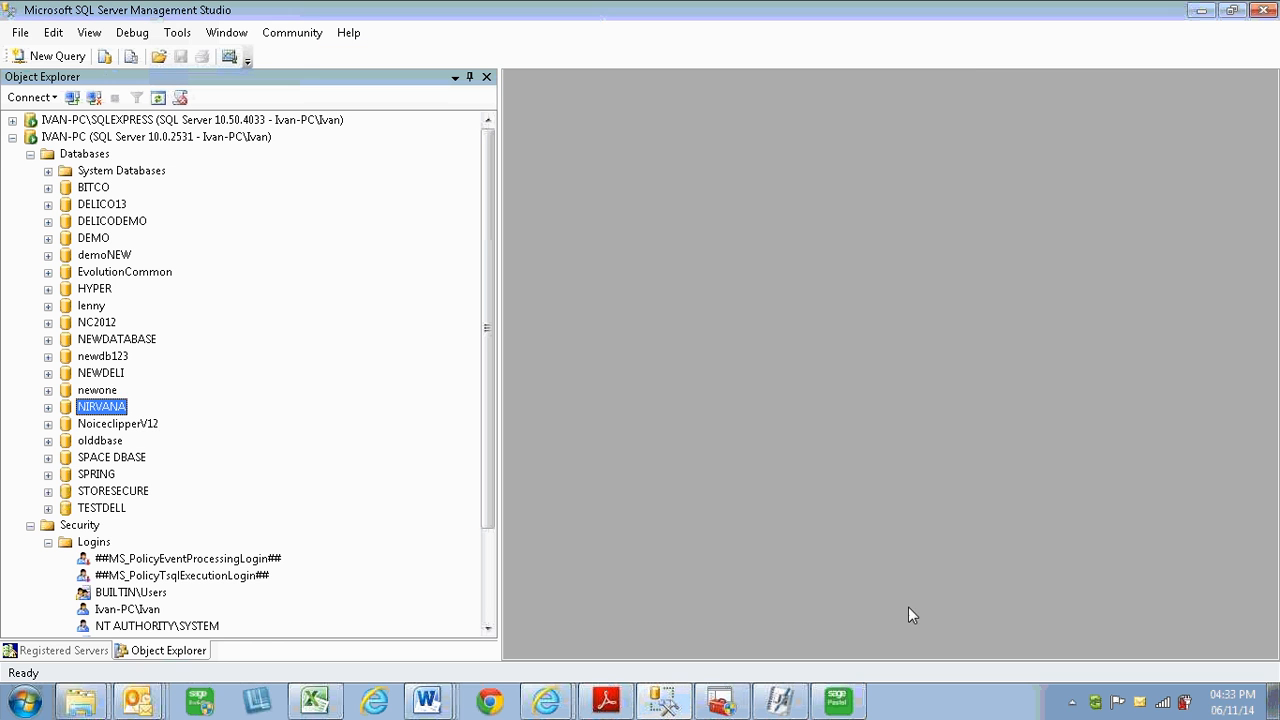
right_click(108, 414)
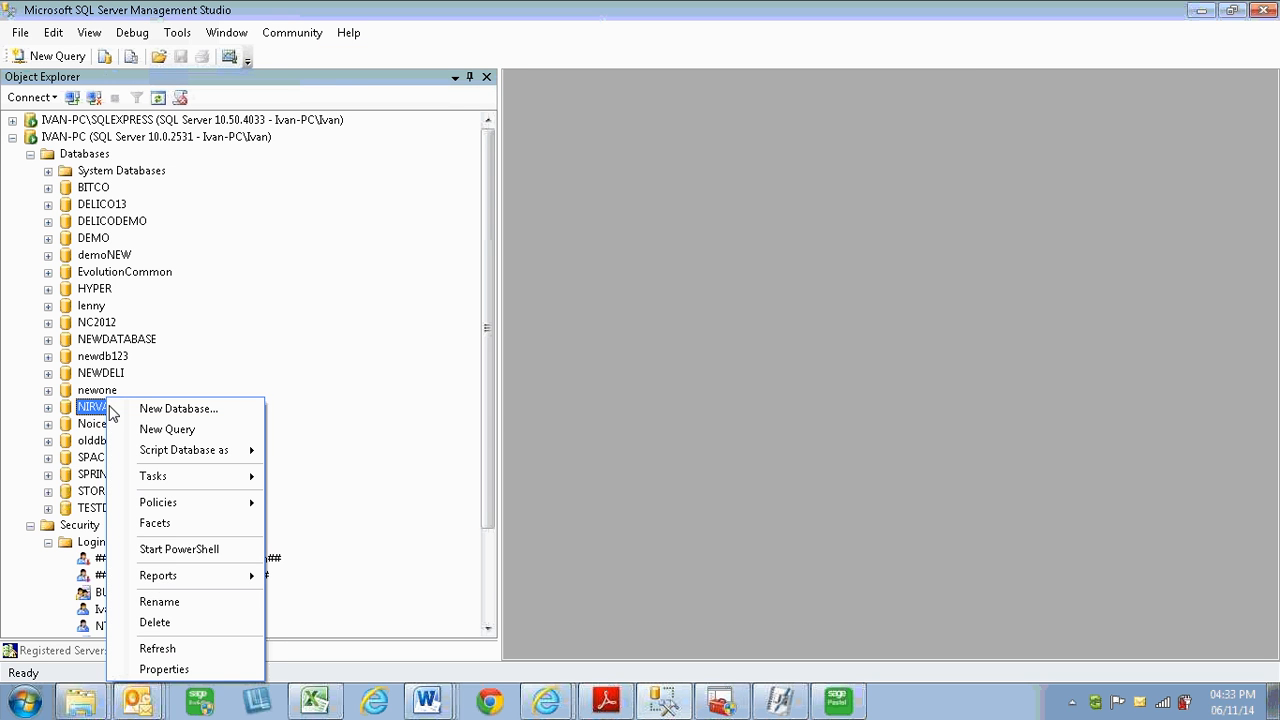
click(160, 622)
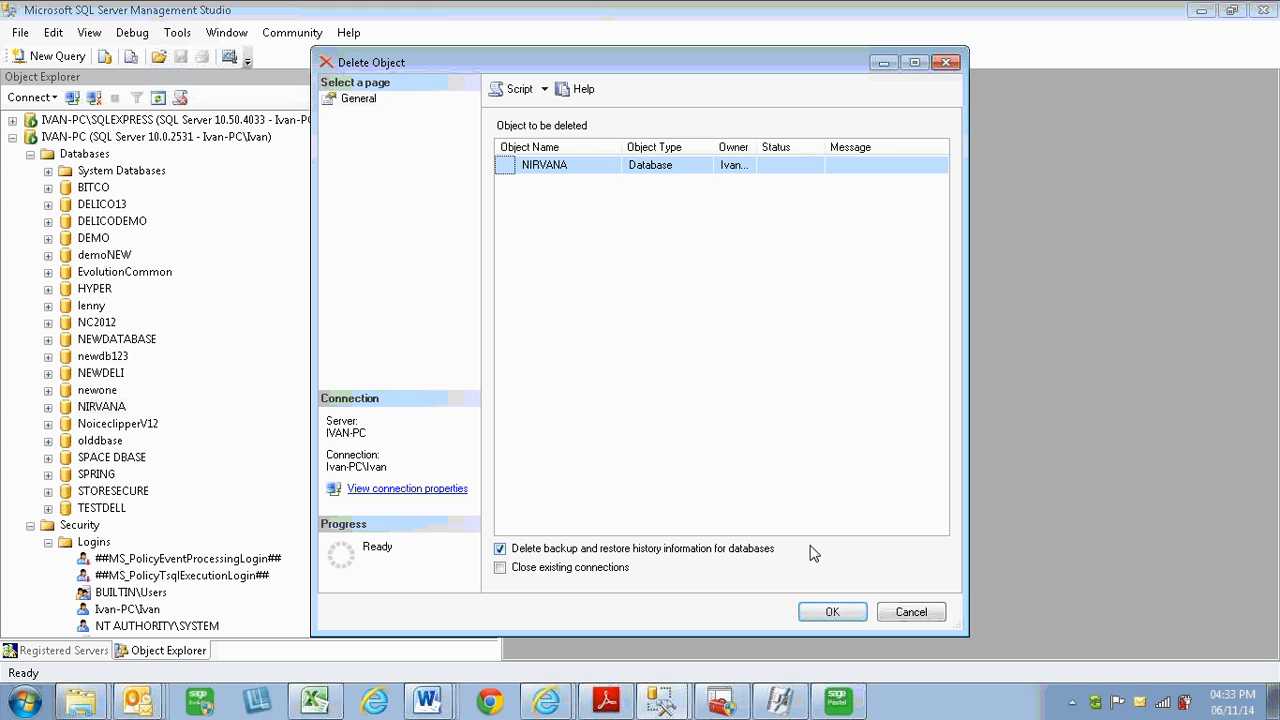
click(840, 616)
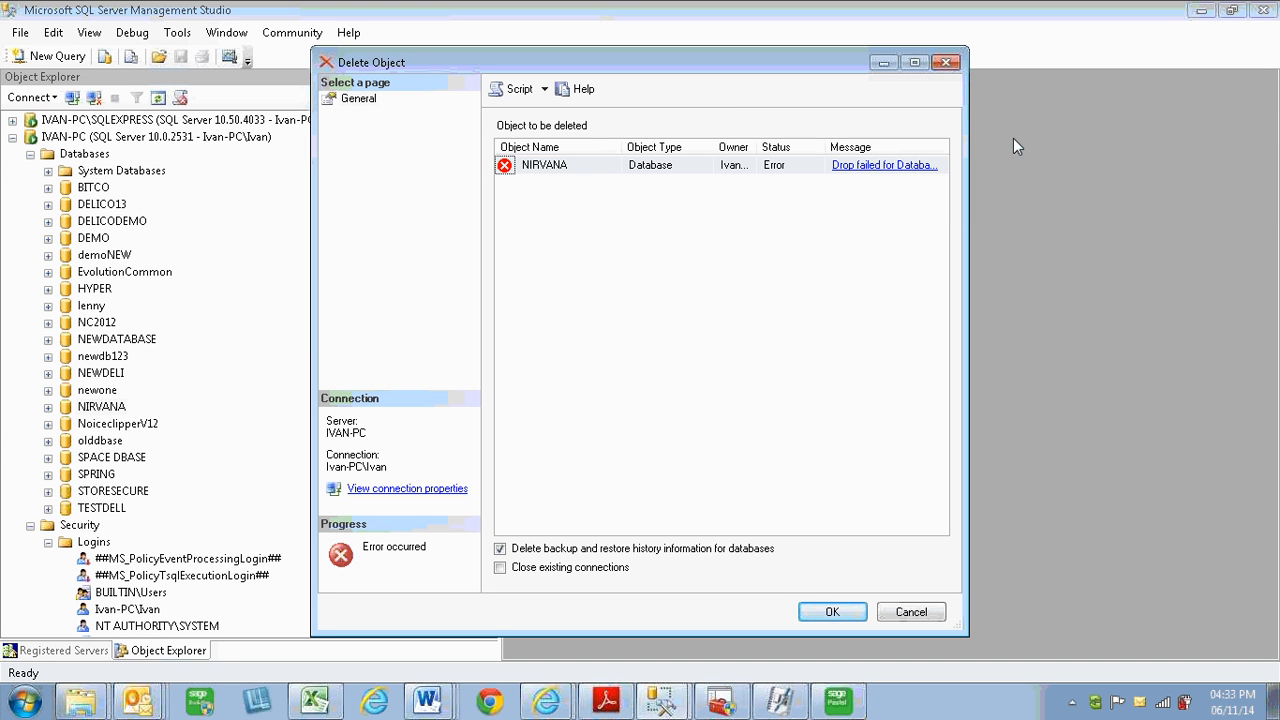
click(912, 613)
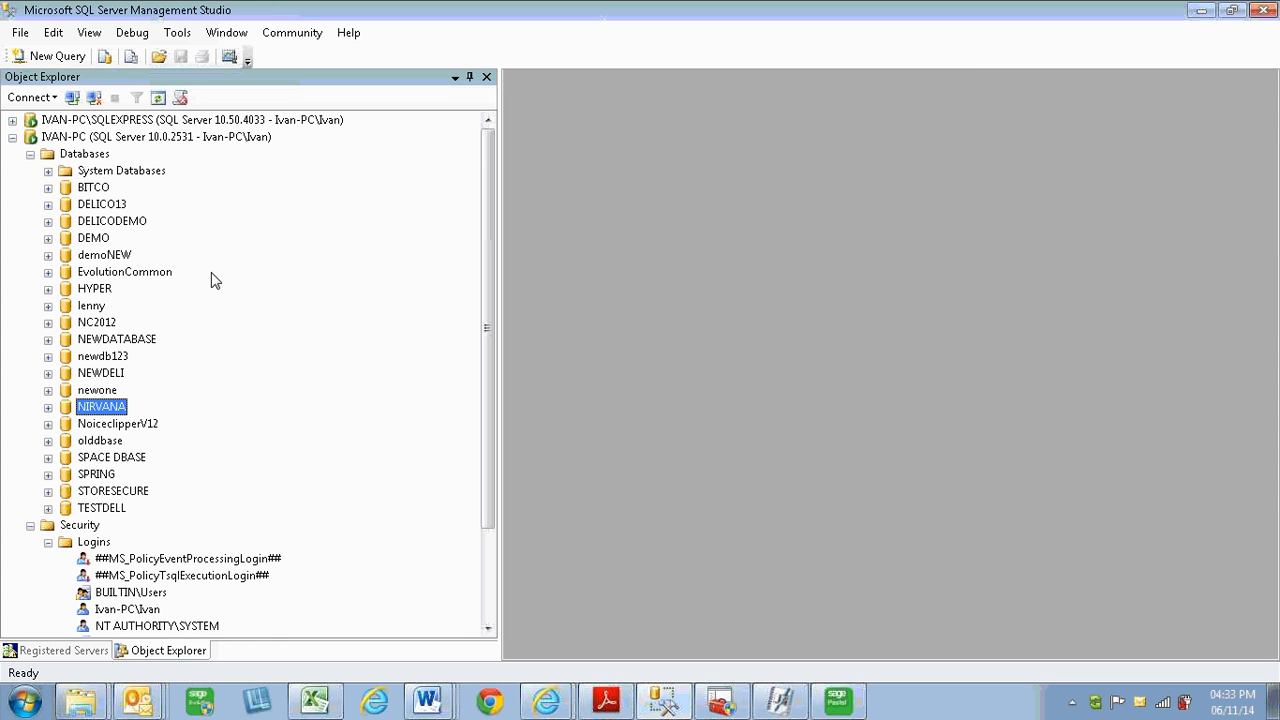
- Try to delete the newdb123 database together with its backup and restore history
click(113, 360)
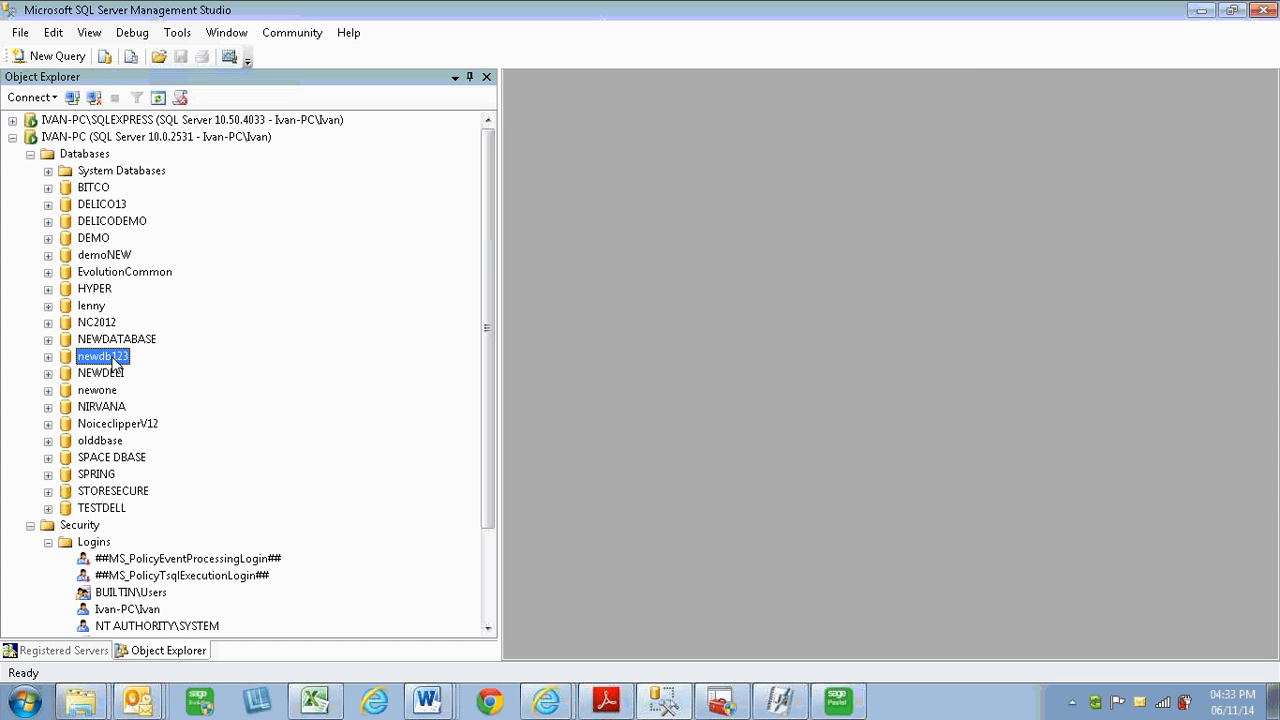
right_click(114, 366)
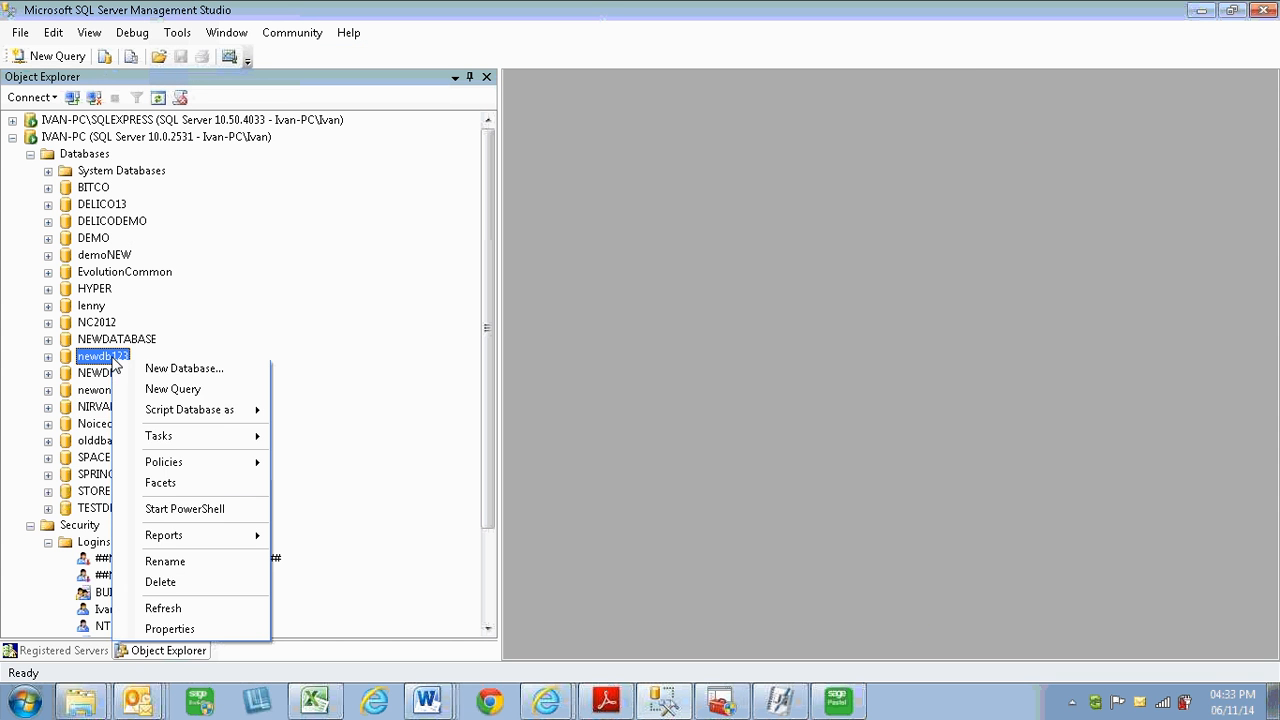
click(186, 587)
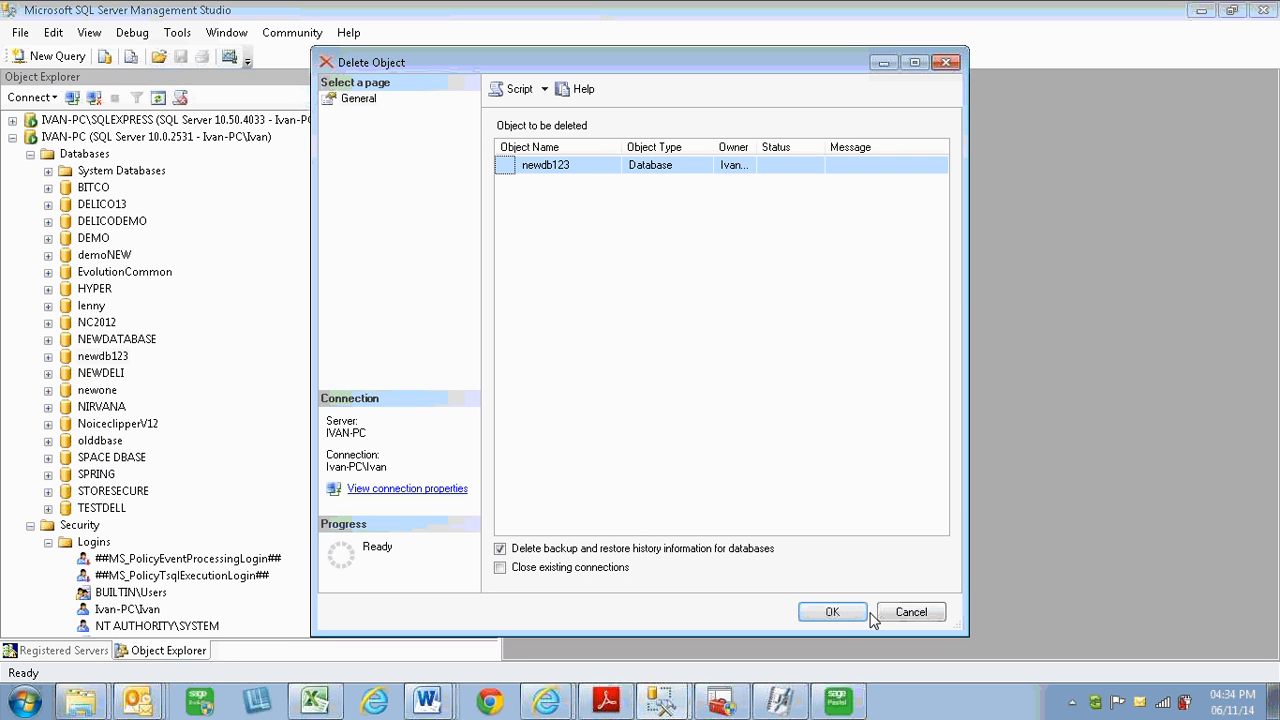
click(832, 612)
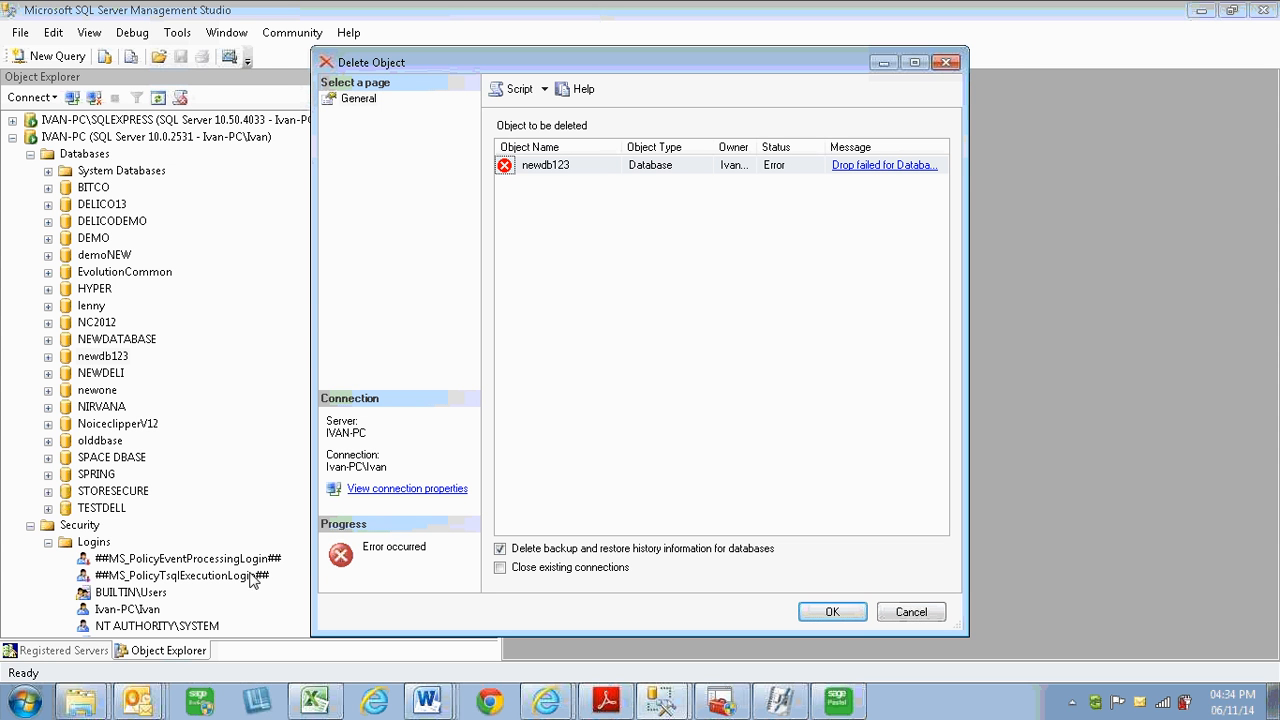
- Bring up the DATA folder window, move it clear of the delete dialog's message and close it
mouse_move(82, 694)
click(90, 662)
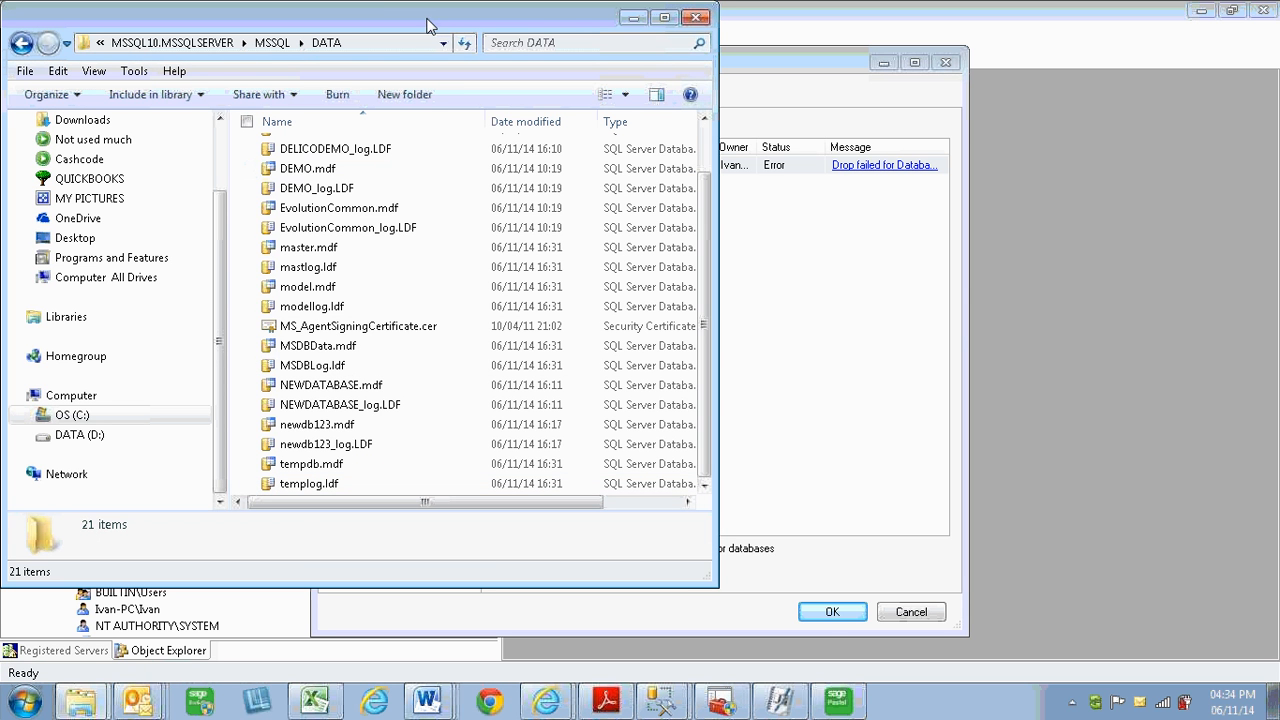
drag(432, 16, 546, 272)
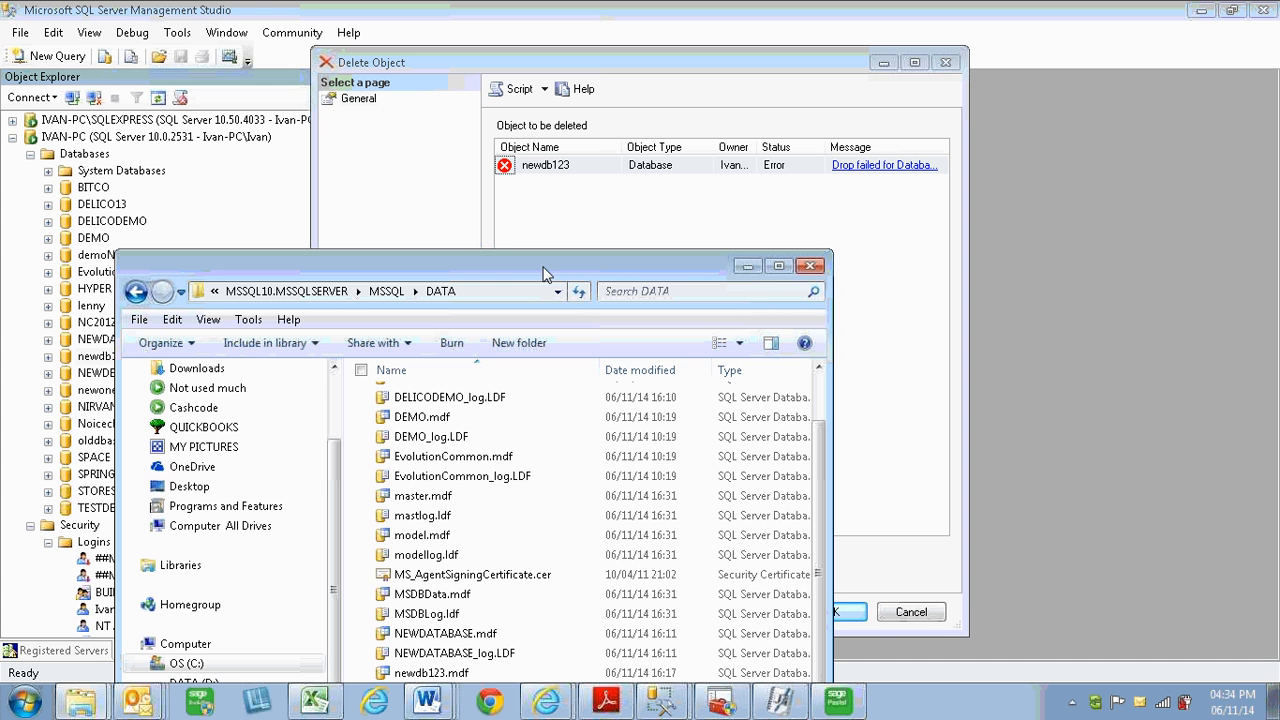
click(812, 266)
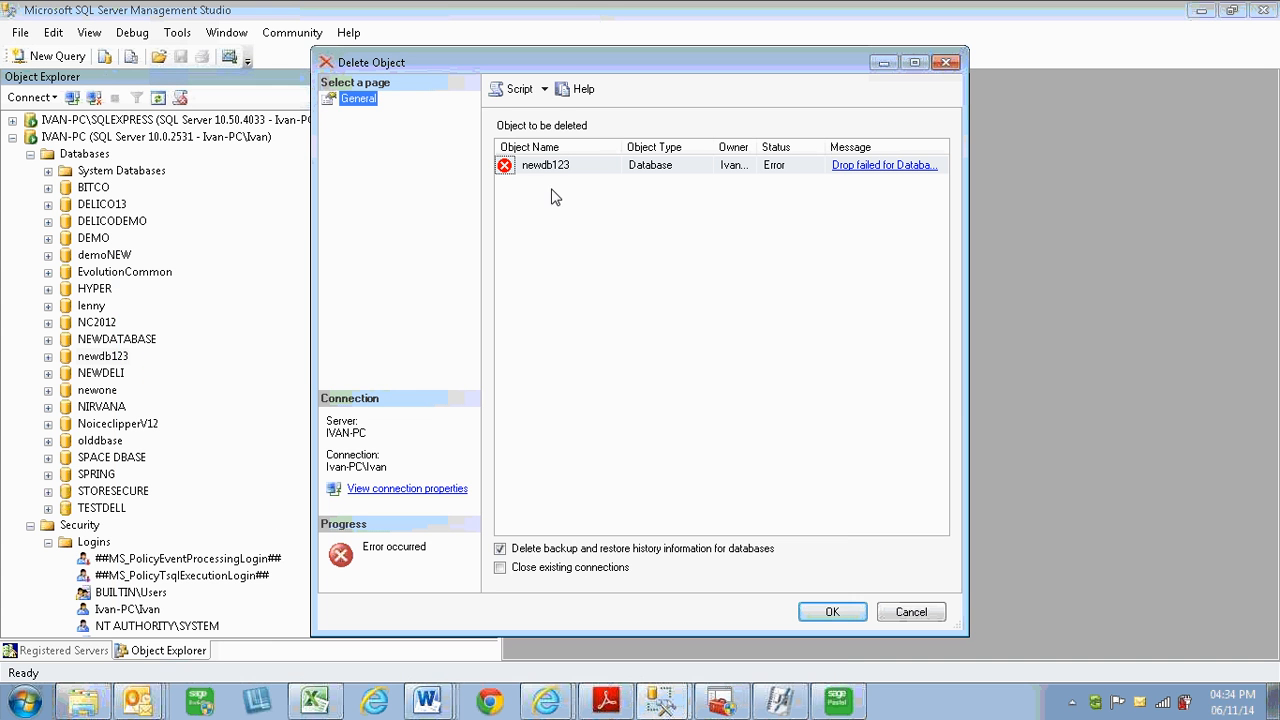
- Retry deleting the newdb123 database and close the delete dialog
click(838, 613)
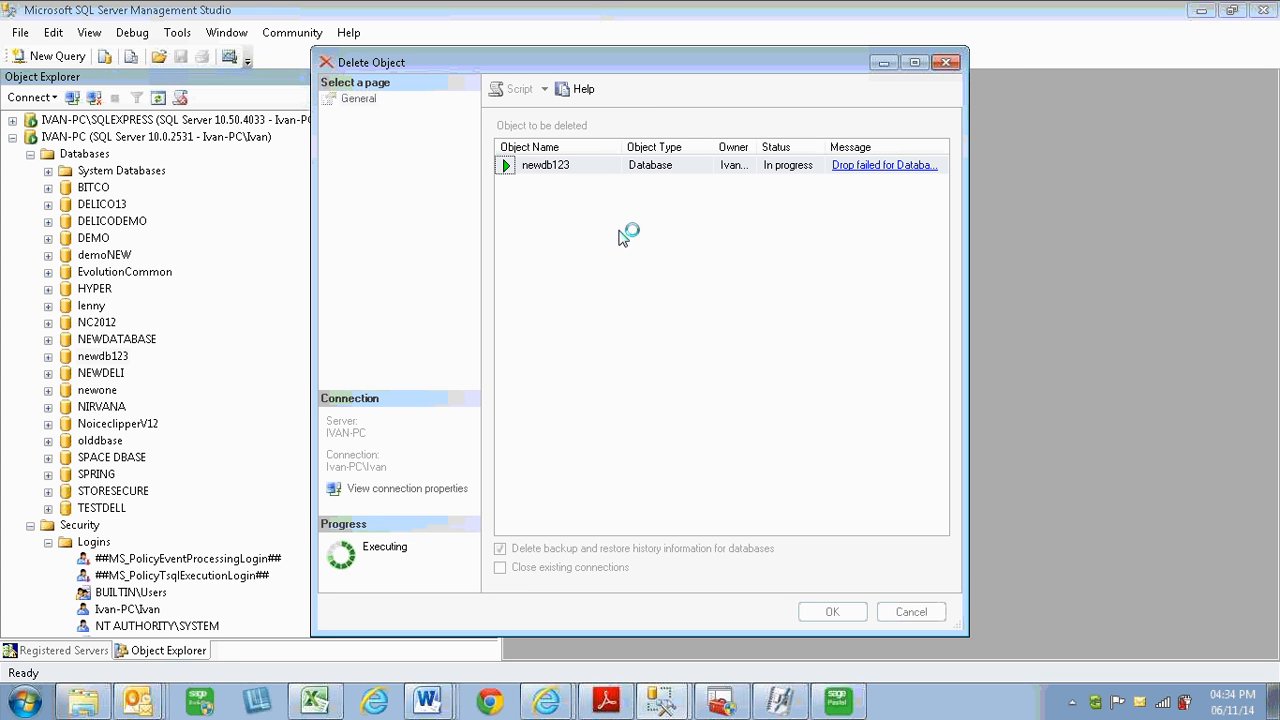
click(944, 63)
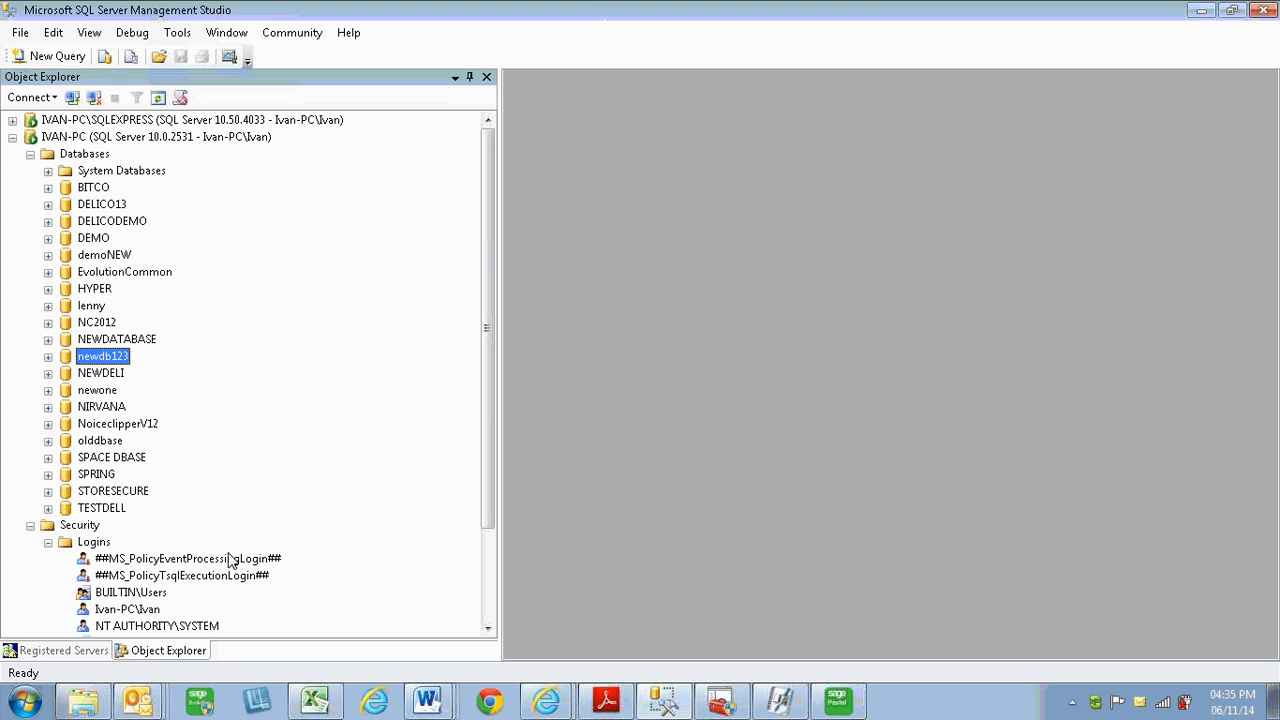
- Switch back to Pastel Debtors Manager and check the server field's hint in the database login
click(837, 700)
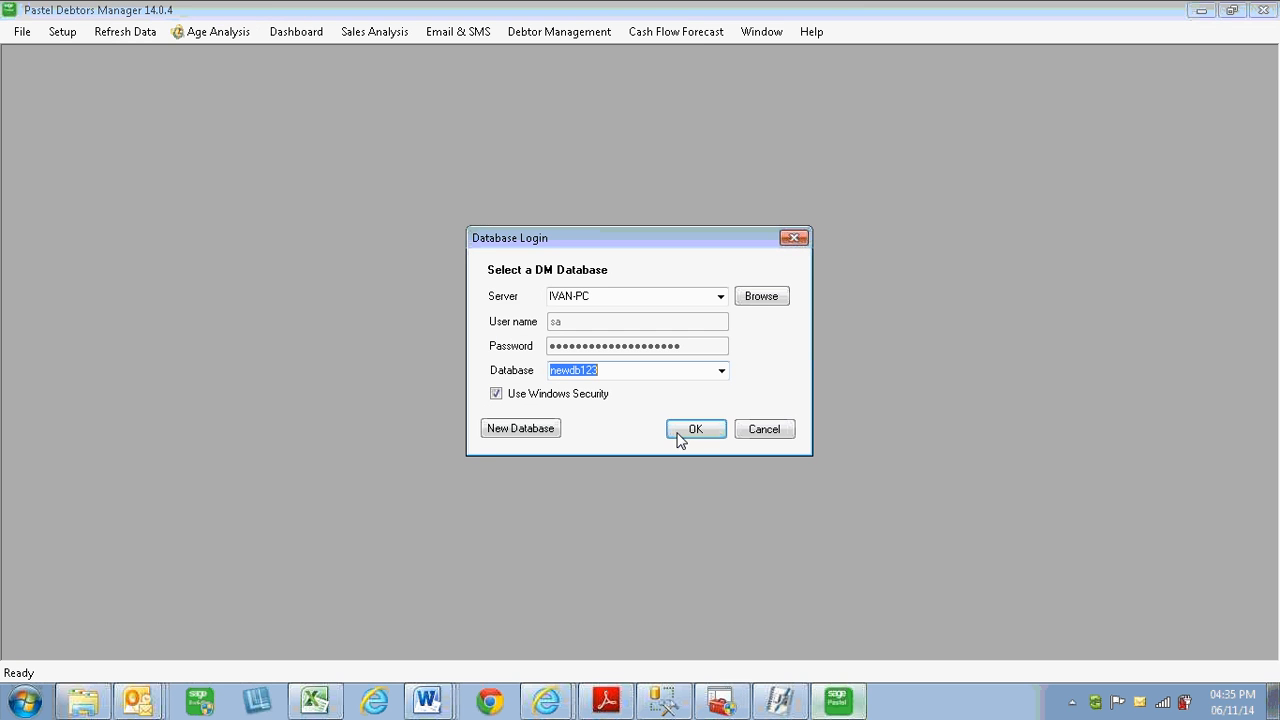
mouse_move(609, 297)
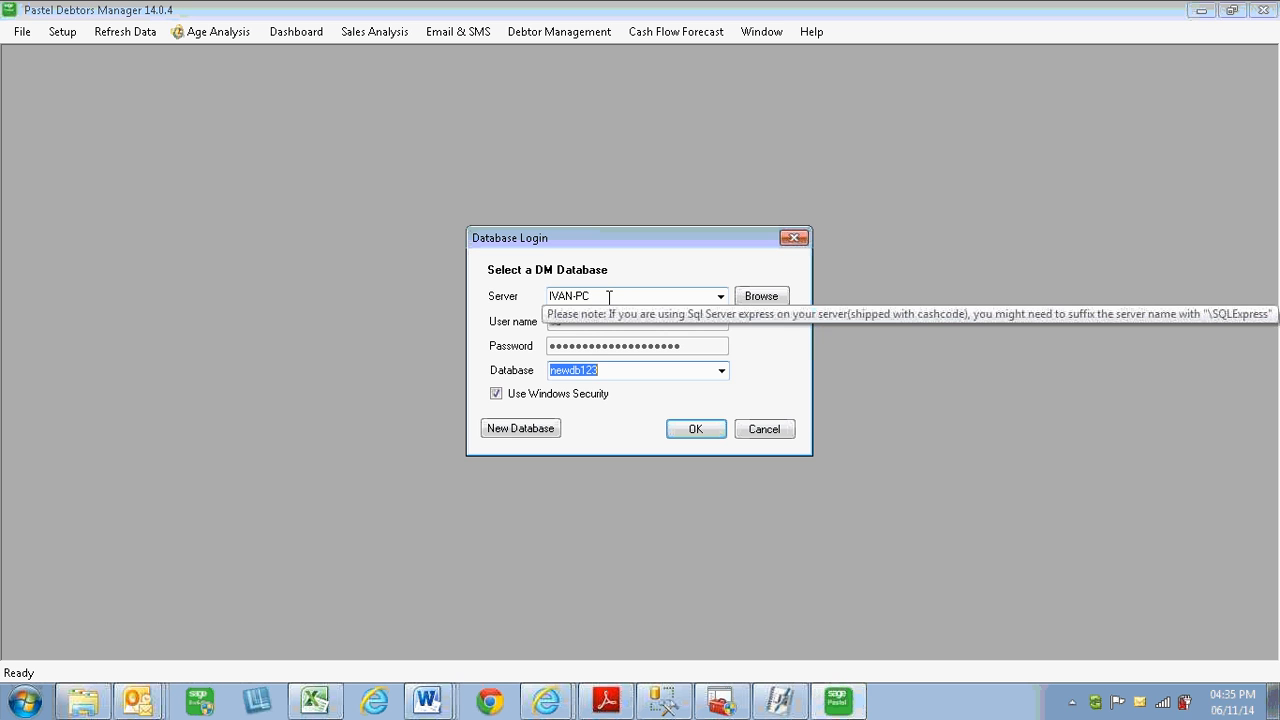
- Browse for available SQL servers from the database login and dismiss the resulting message
click(607, 297)
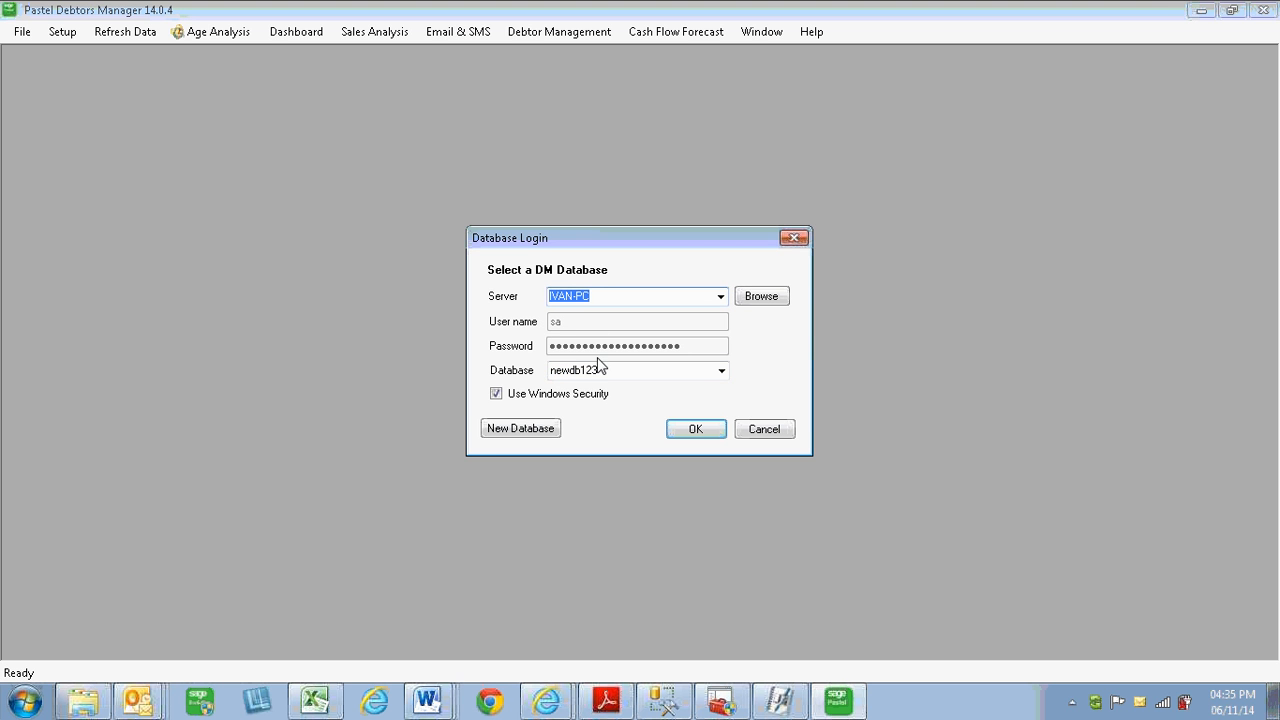
click(601, 296)
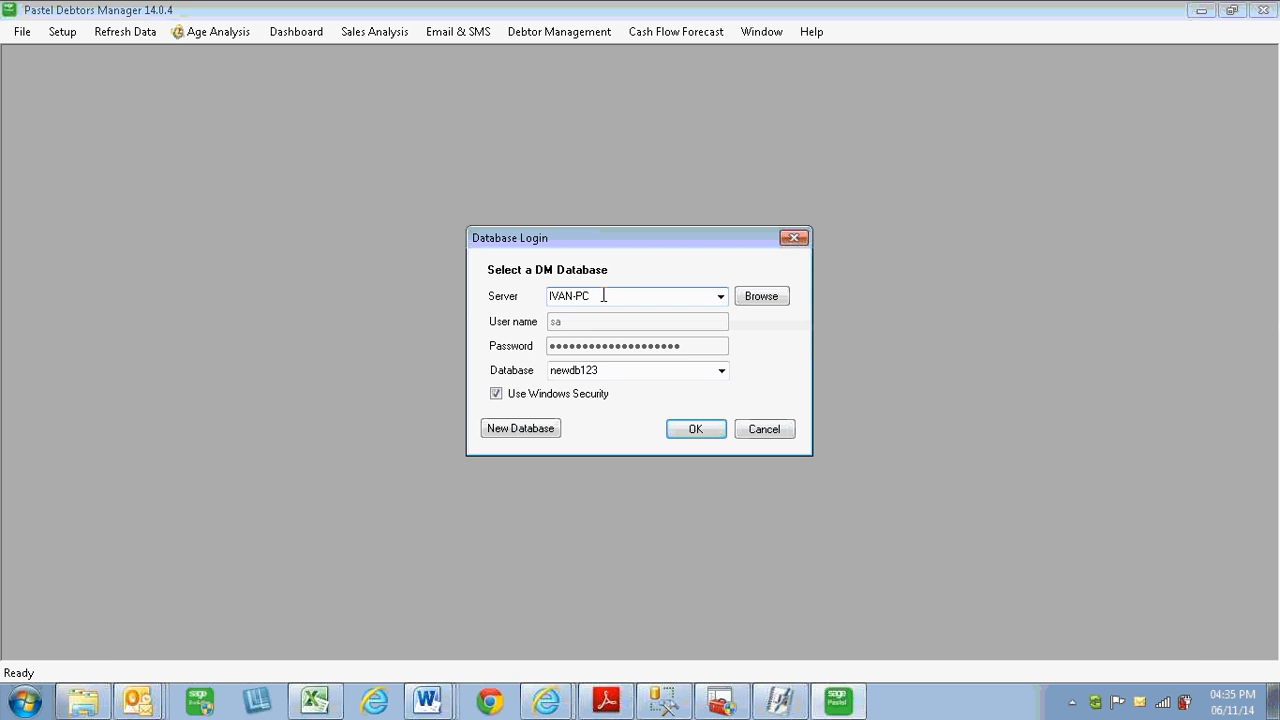
click(759, 305)
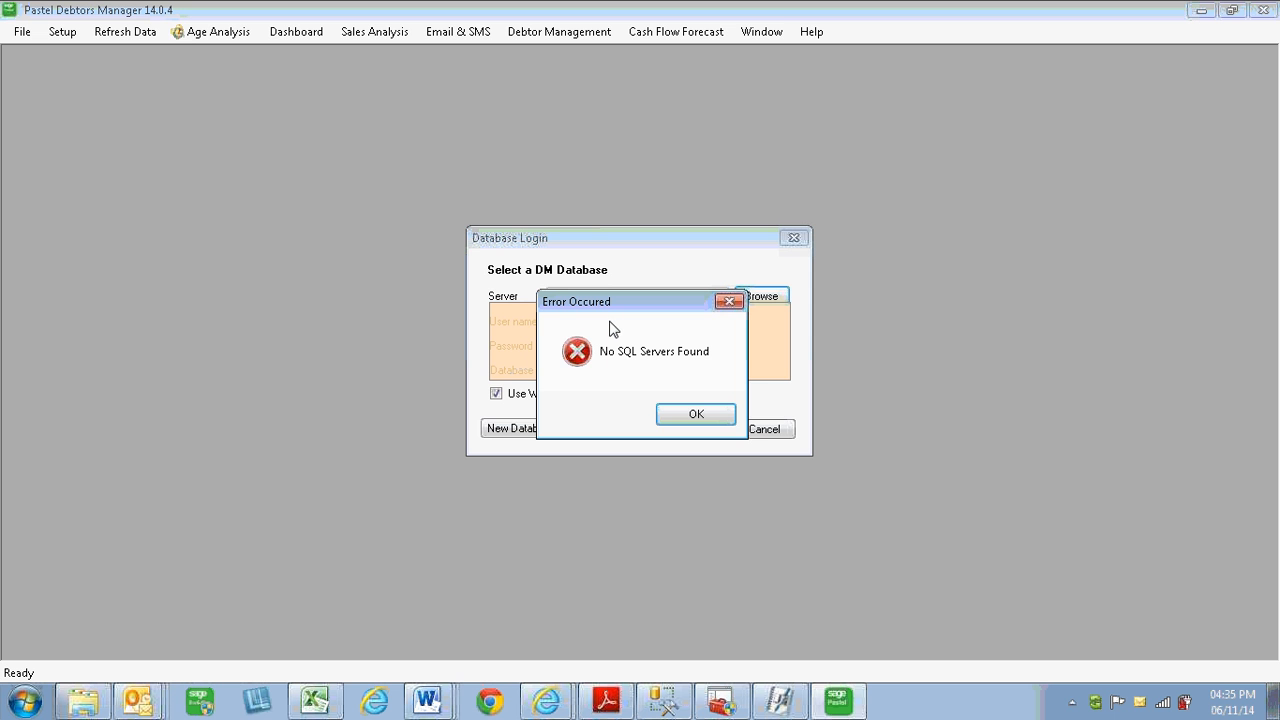
click(706, 418)
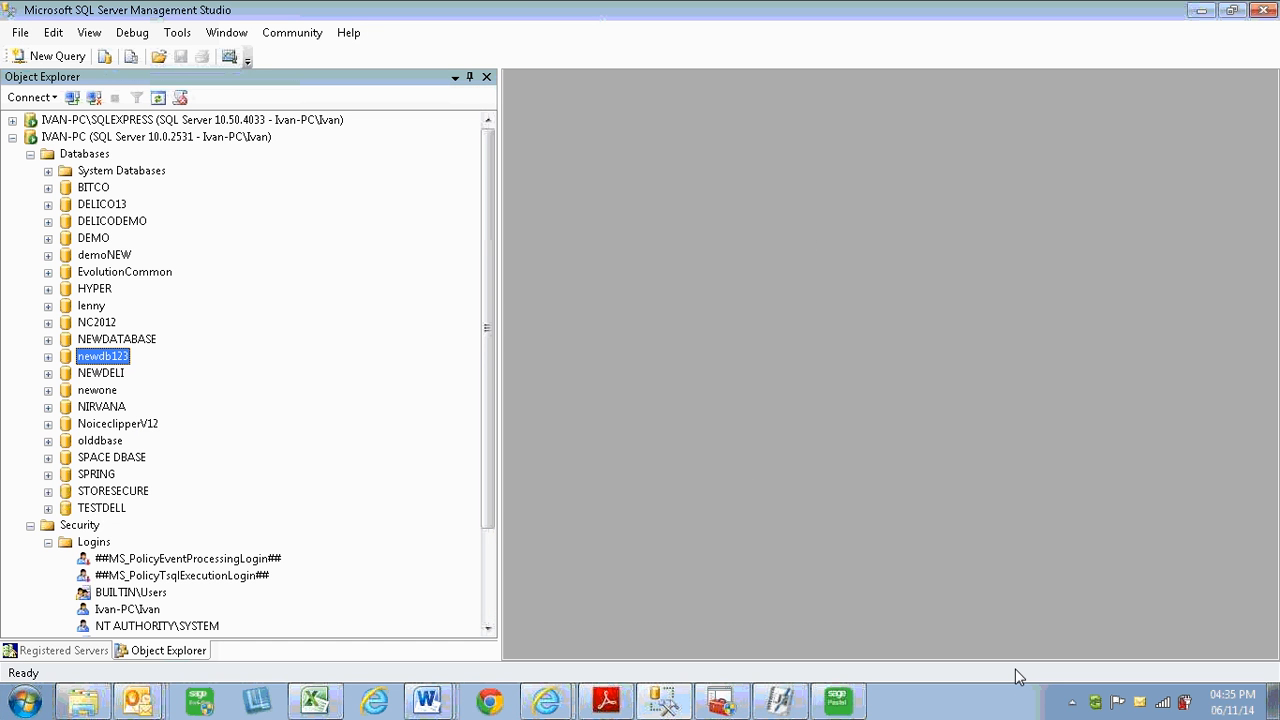
- Check the login's server list in Pastel Debtors Manager, then switch to SQL Server Management Studio to view its server names
click(843, 705)
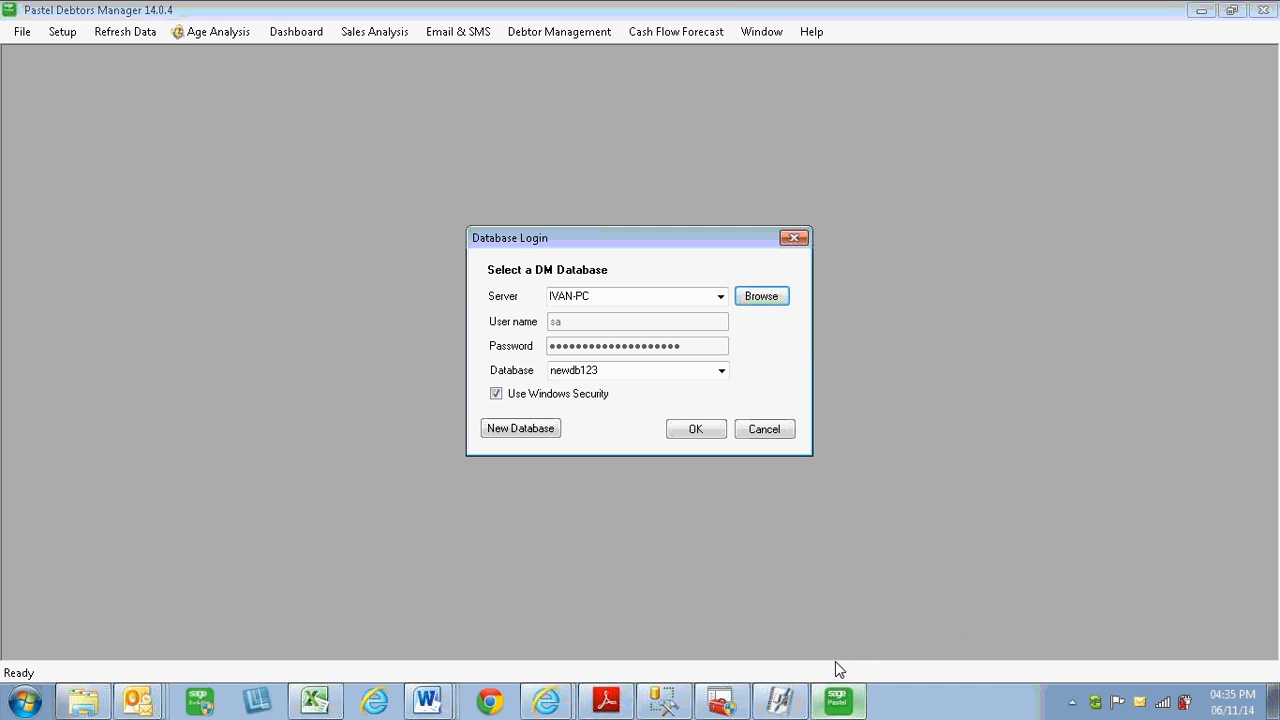
click(720, 297)
click(720, 297)
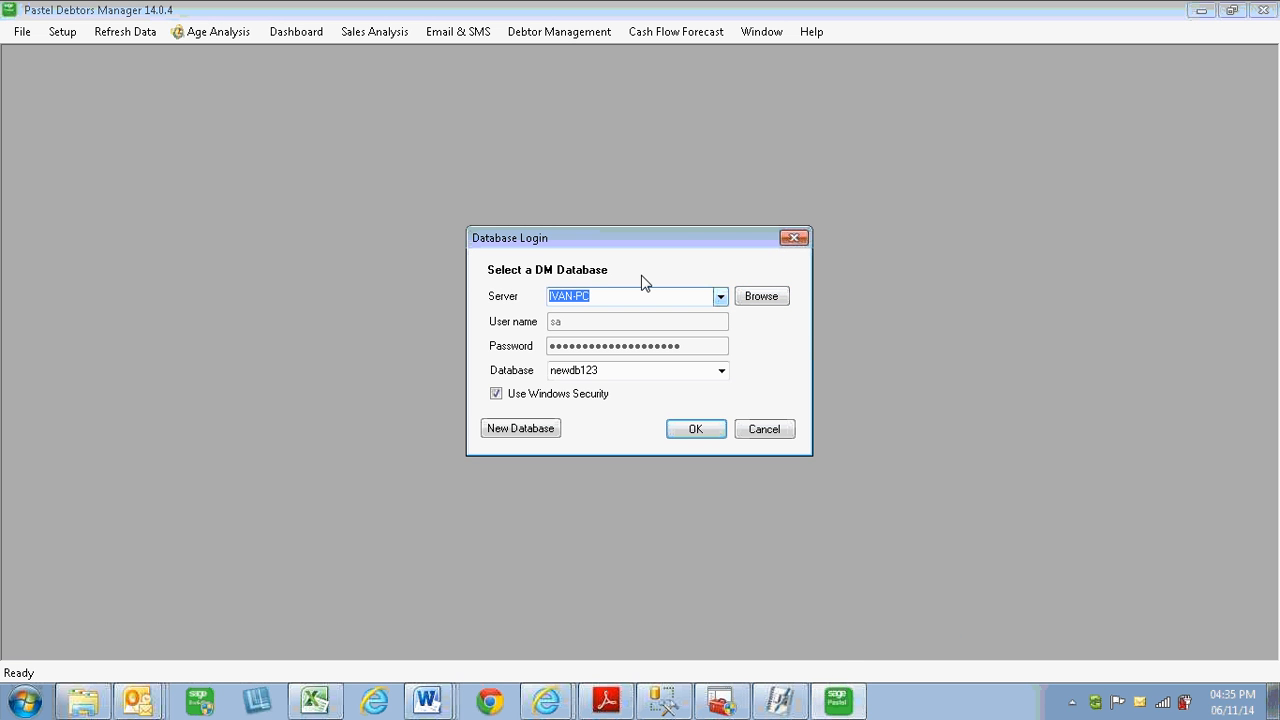
click(618, 296)
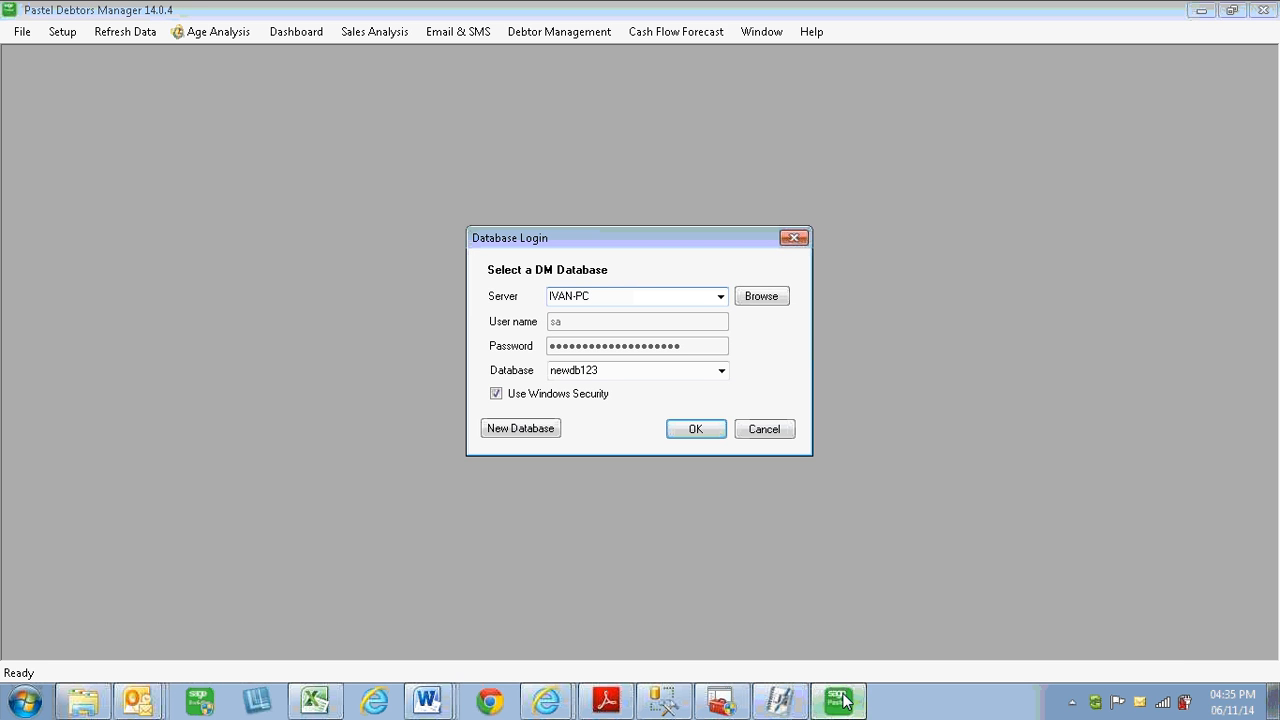
click(664, 702)
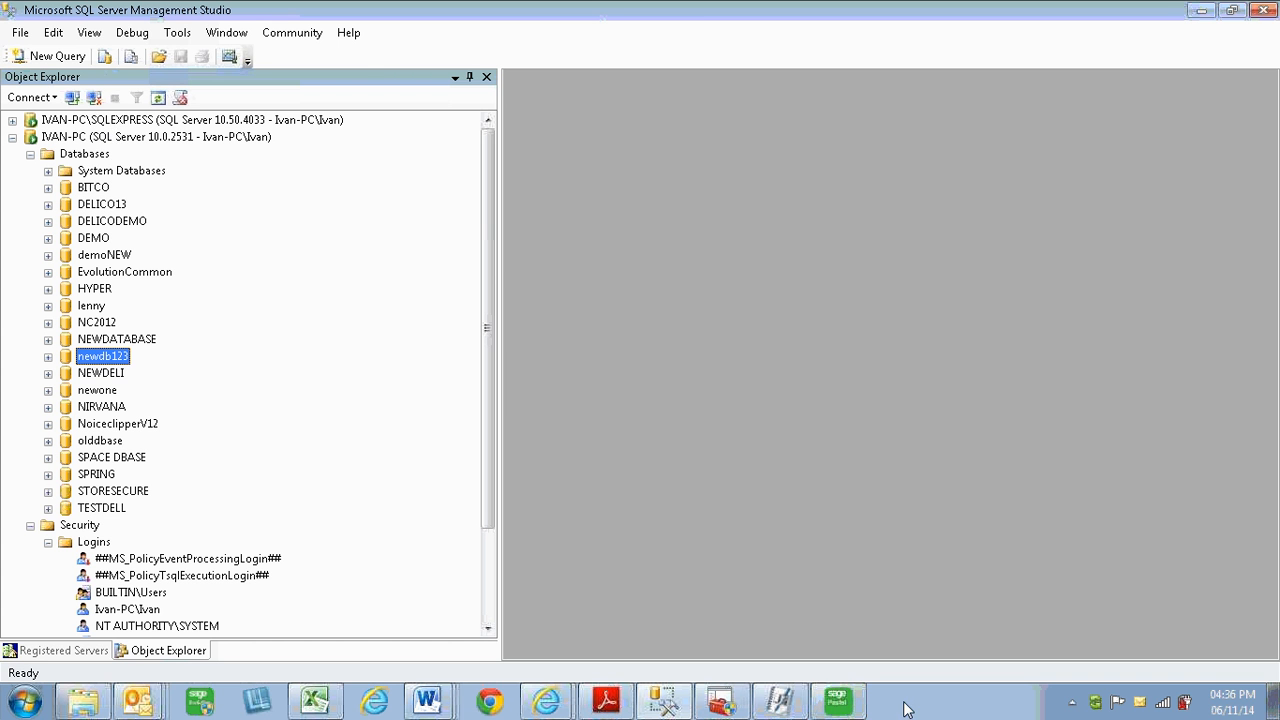
- Switch back to Pastel Debtors Manager and append \SQLEXPRESS to the server name in the database login
click(837, 700)
click(606, 291)
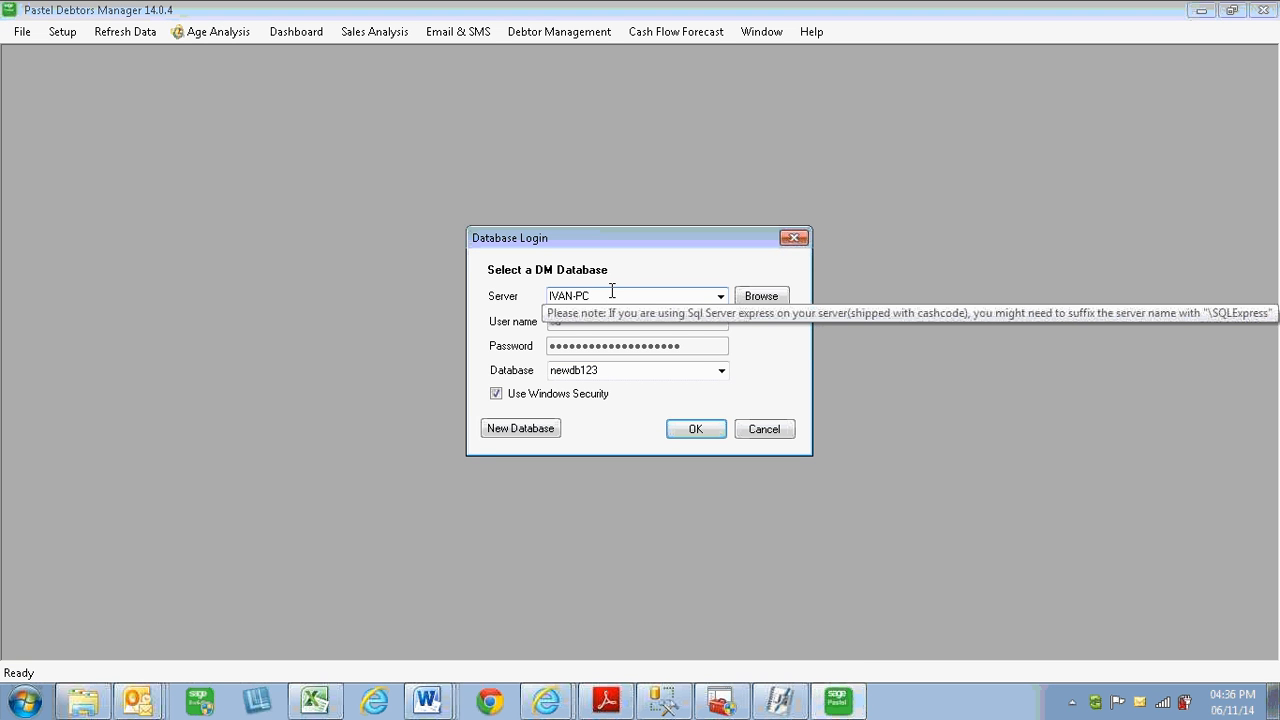
text(\SQLEXPRESS)
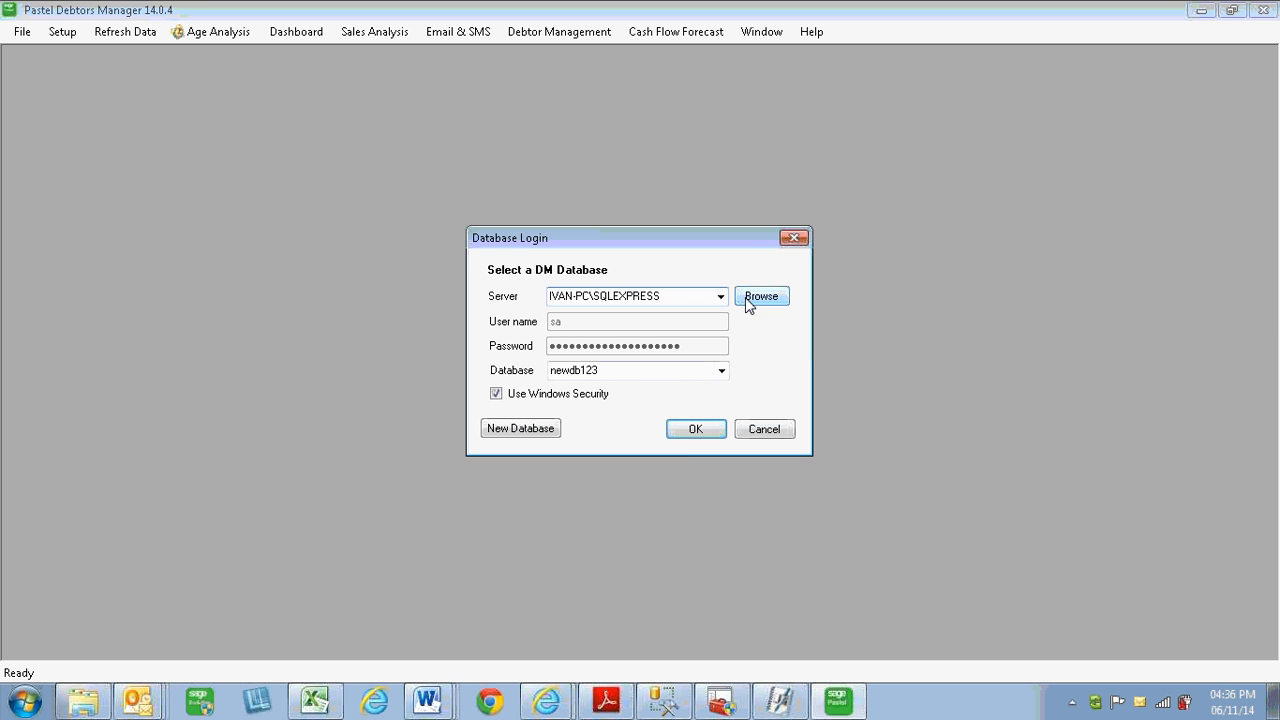
- Choose the TESTDB database on the SQLEXPRESS server, log in and open the company
click(721, 371)
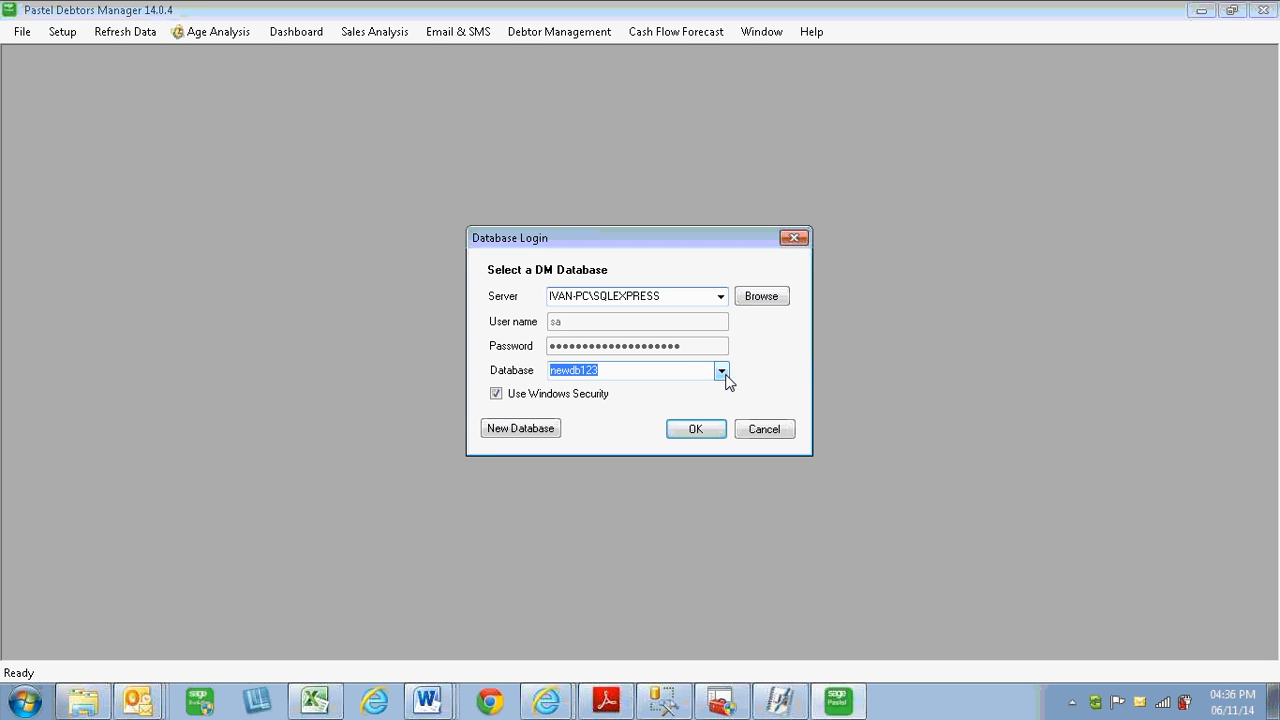
click(721, 371)
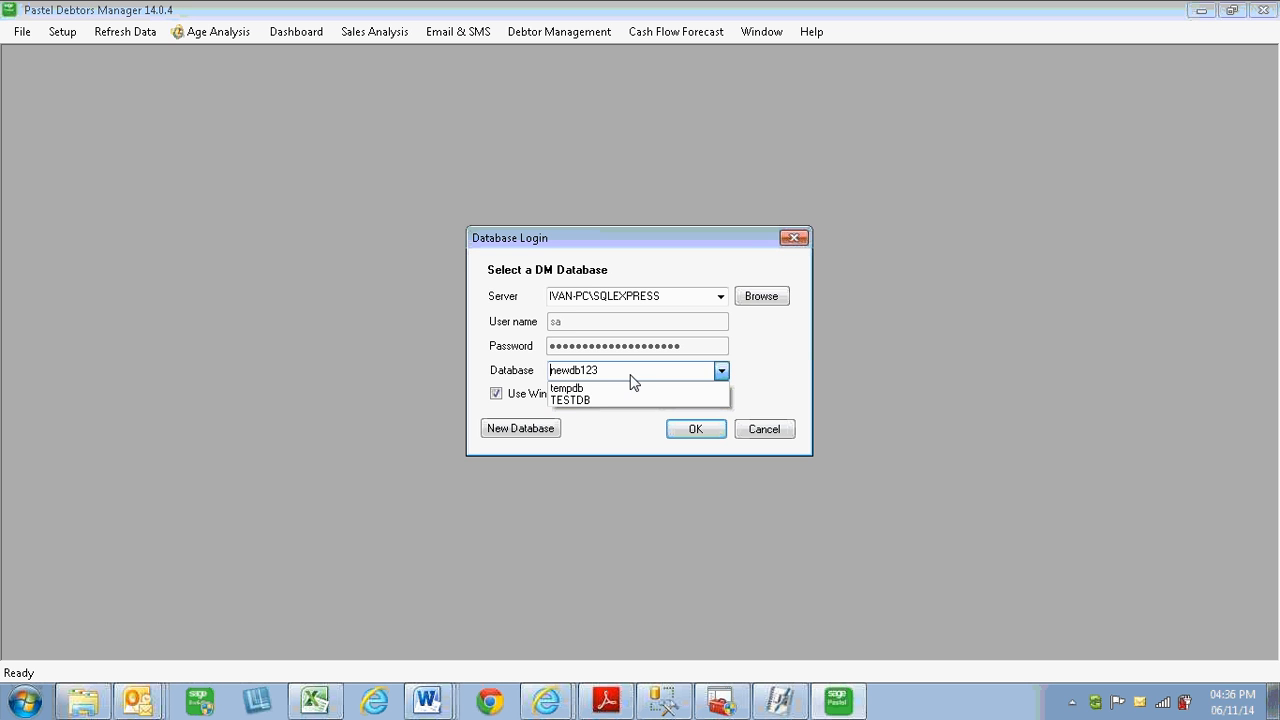
click(579, 401)
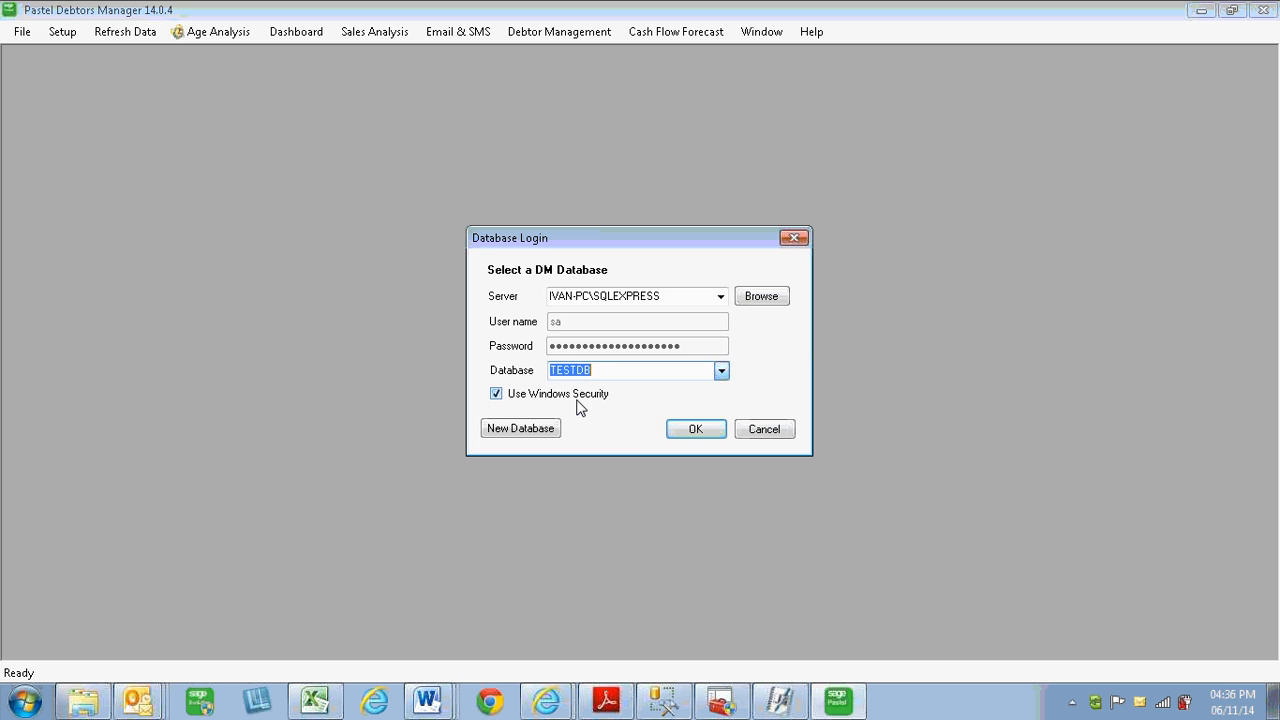
click(689, 432)
click(698, 431)
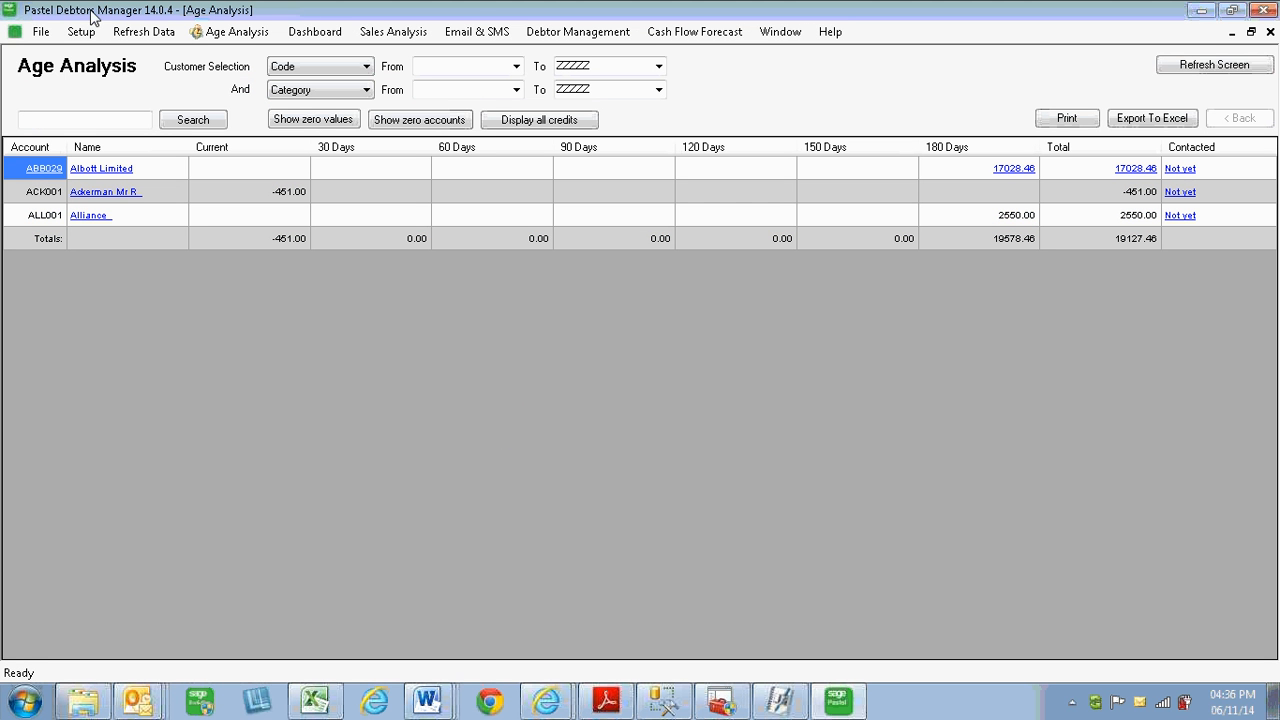
- Confirm the company path C:\Pastel14\_Demo and start opening a company again to bring back the database login
click(38, 32)
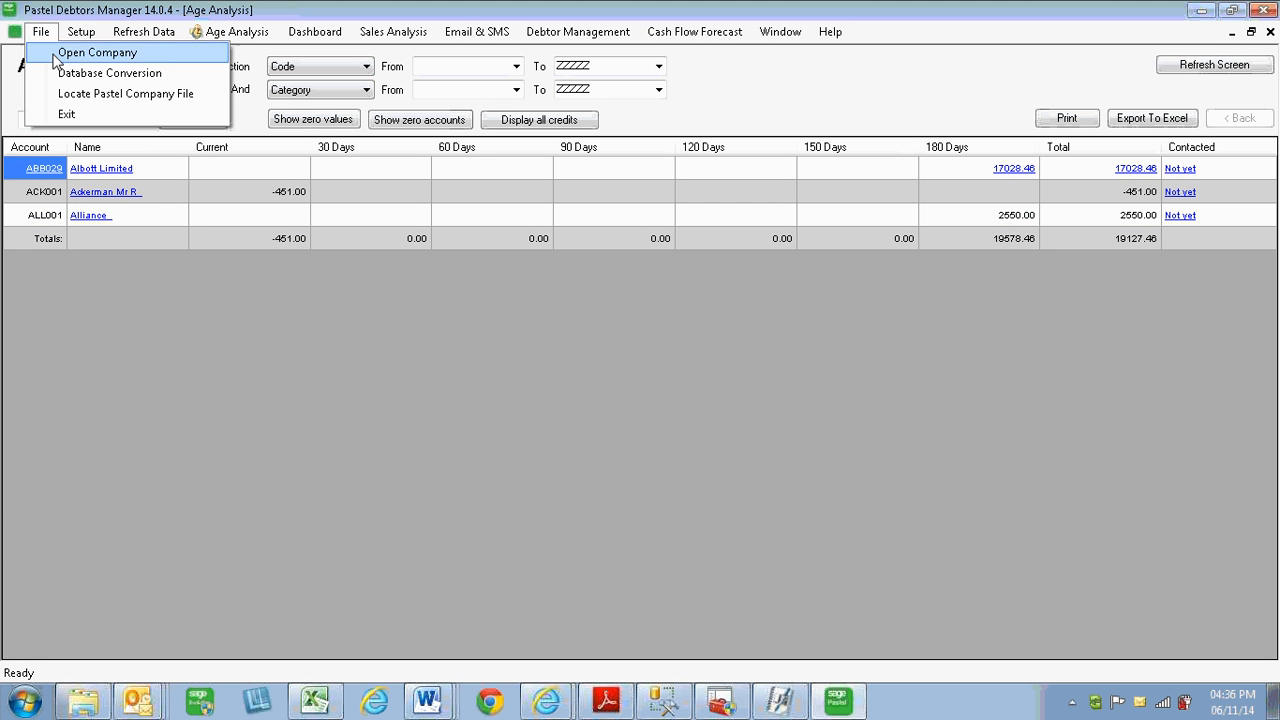
click(60, 49)
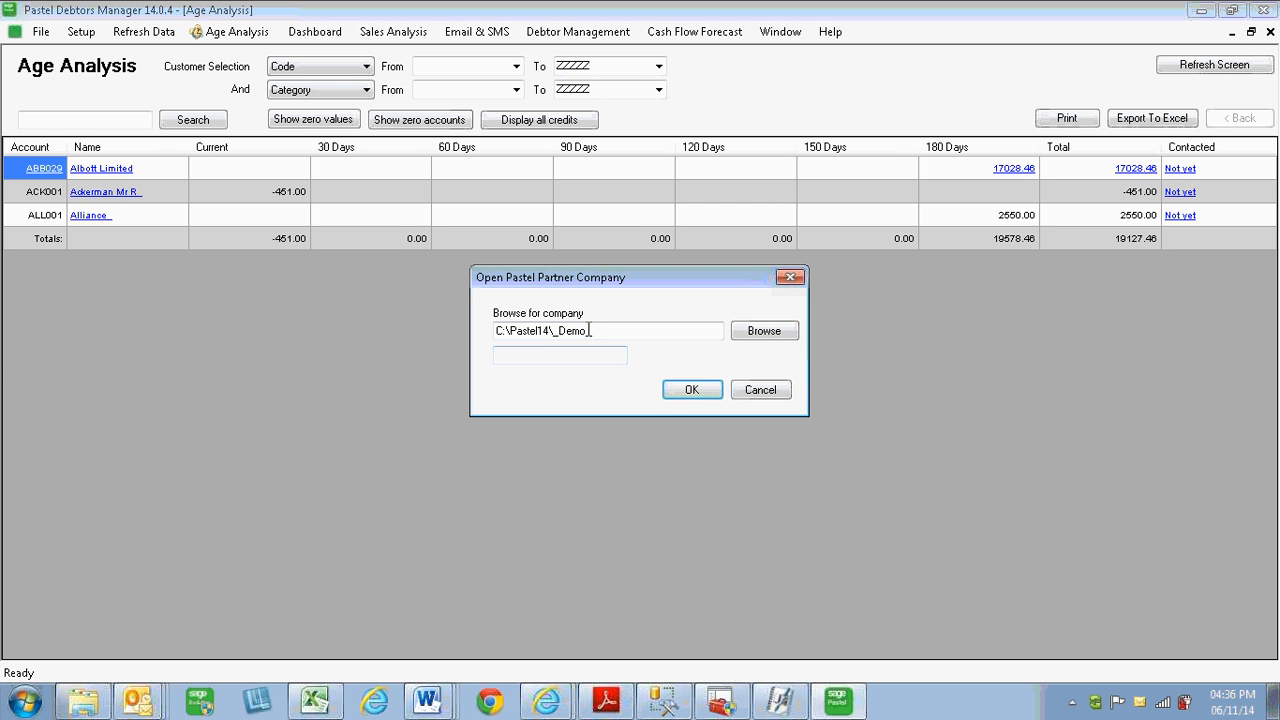
click(692, 392)
click(40, 31)
click(63, 51)
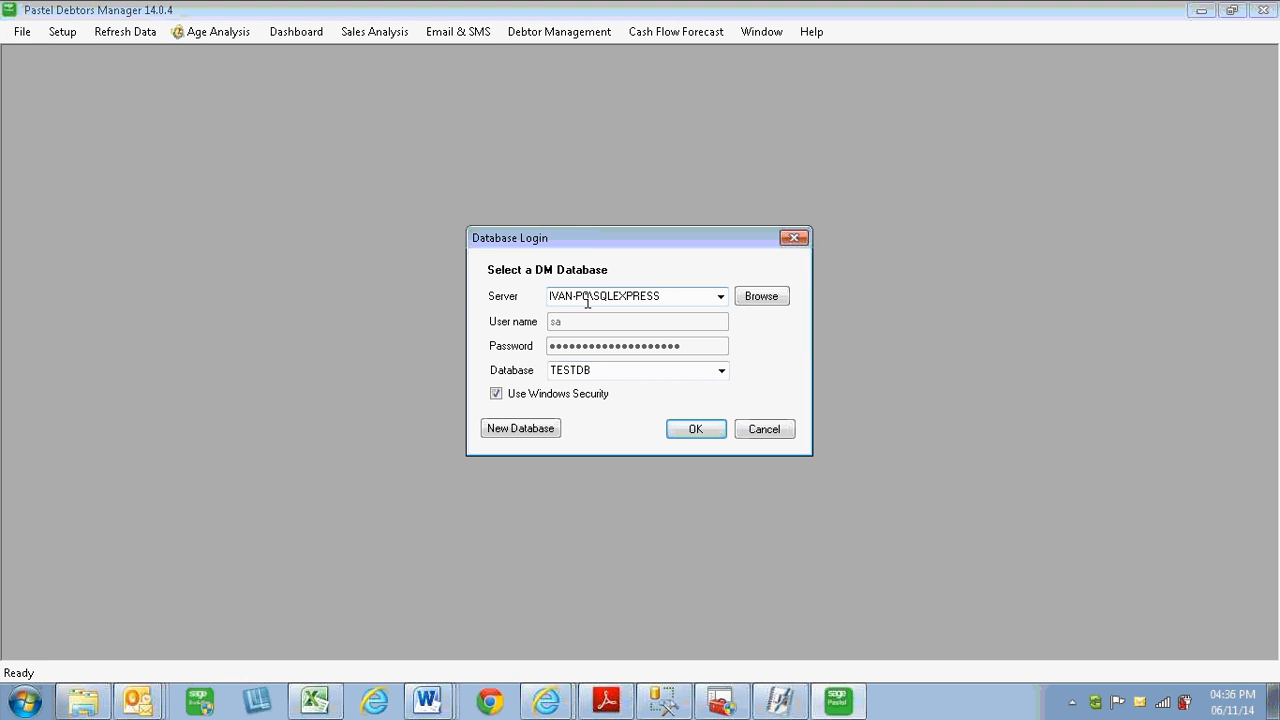
- Switch to SQL Server Management Studio, collapse the default server instance and locate TESTDB among the SQLEXPRESS instance's databases
mouse_move(595, 301)
click(663, 705)
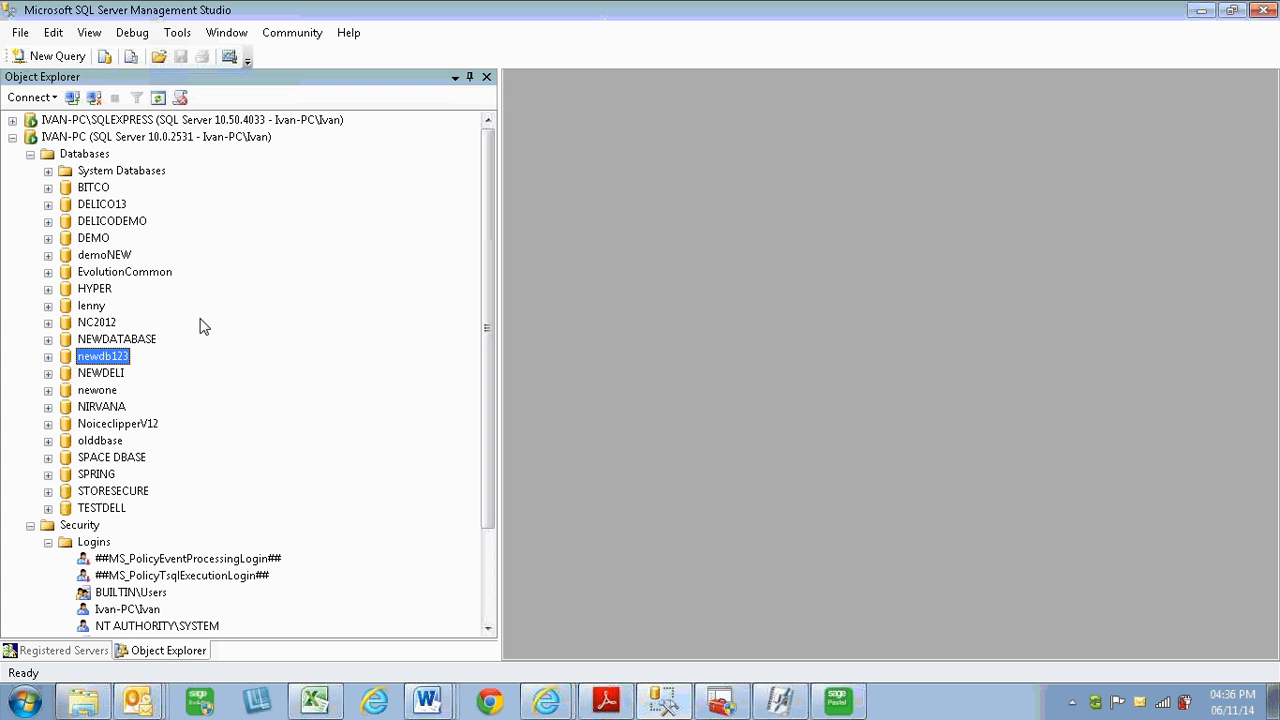
click(12, 137)
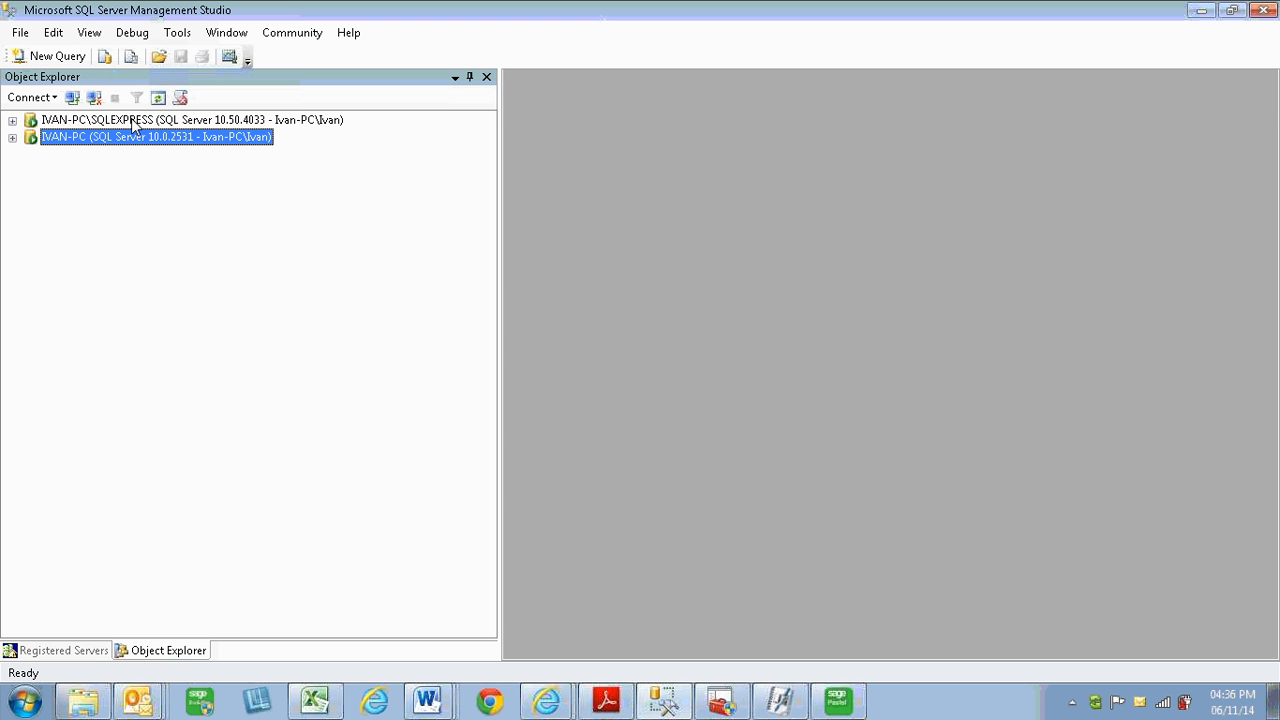
click(12, 120)
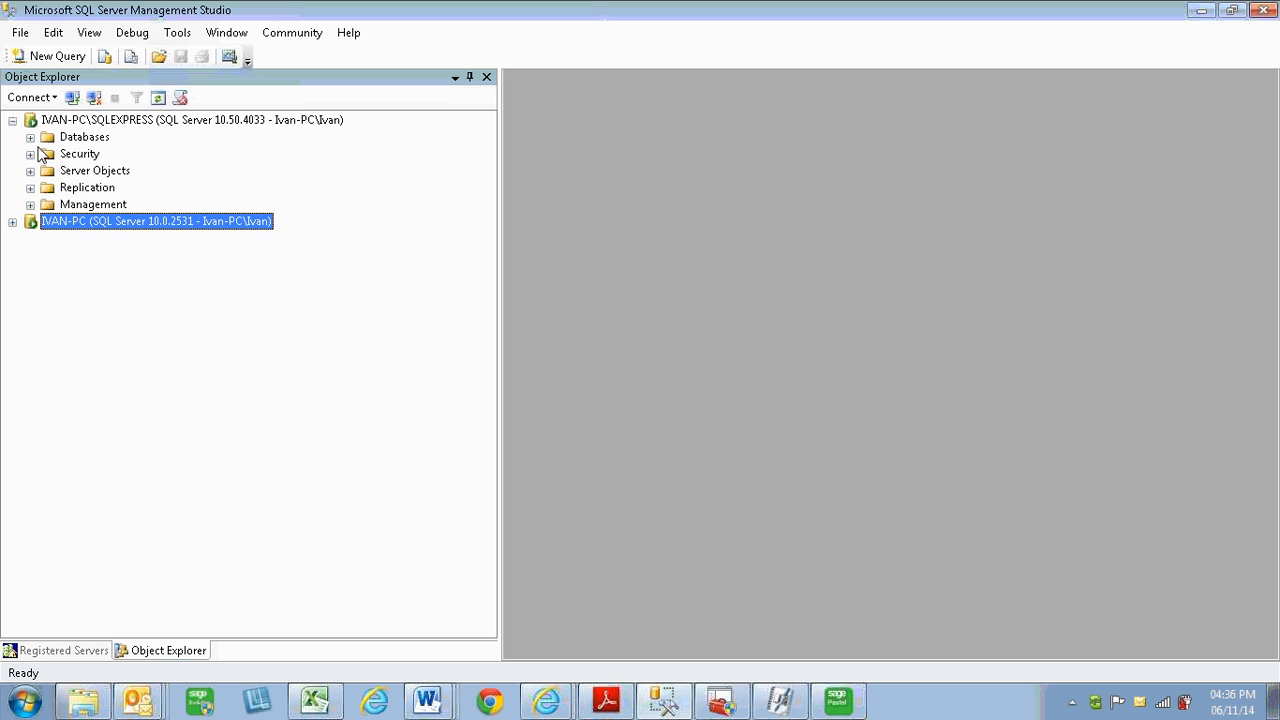
click(30, 137)
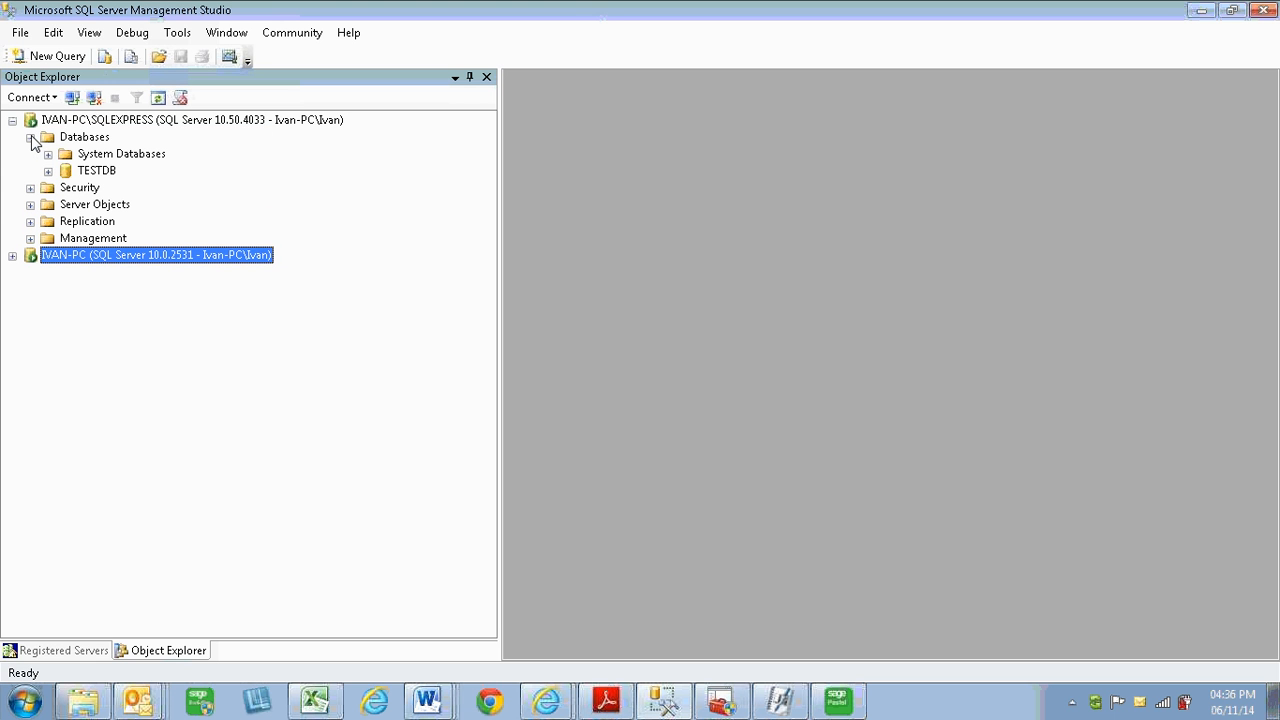
click(92, 171)
- Compare the server and database in the Pastel Debtors Manager login with the SQLEXPRESS instance in Management Studio
click(838, 701)
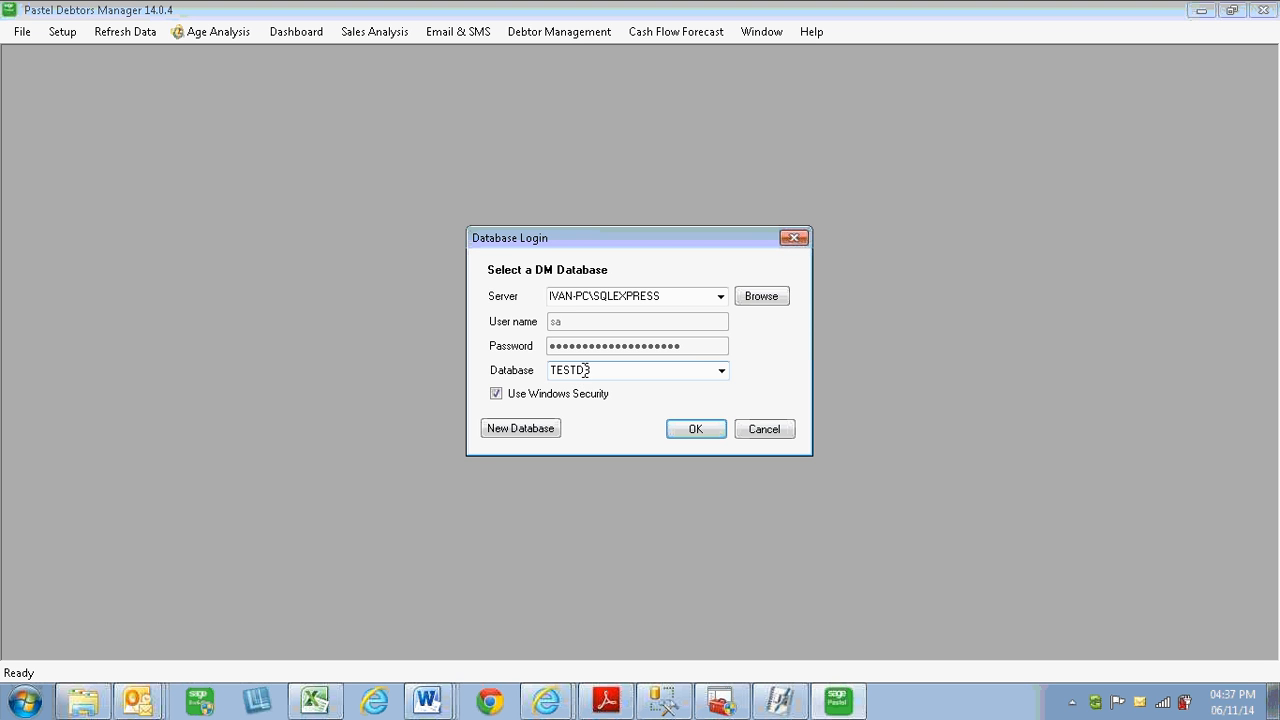
double_click(590, 296)
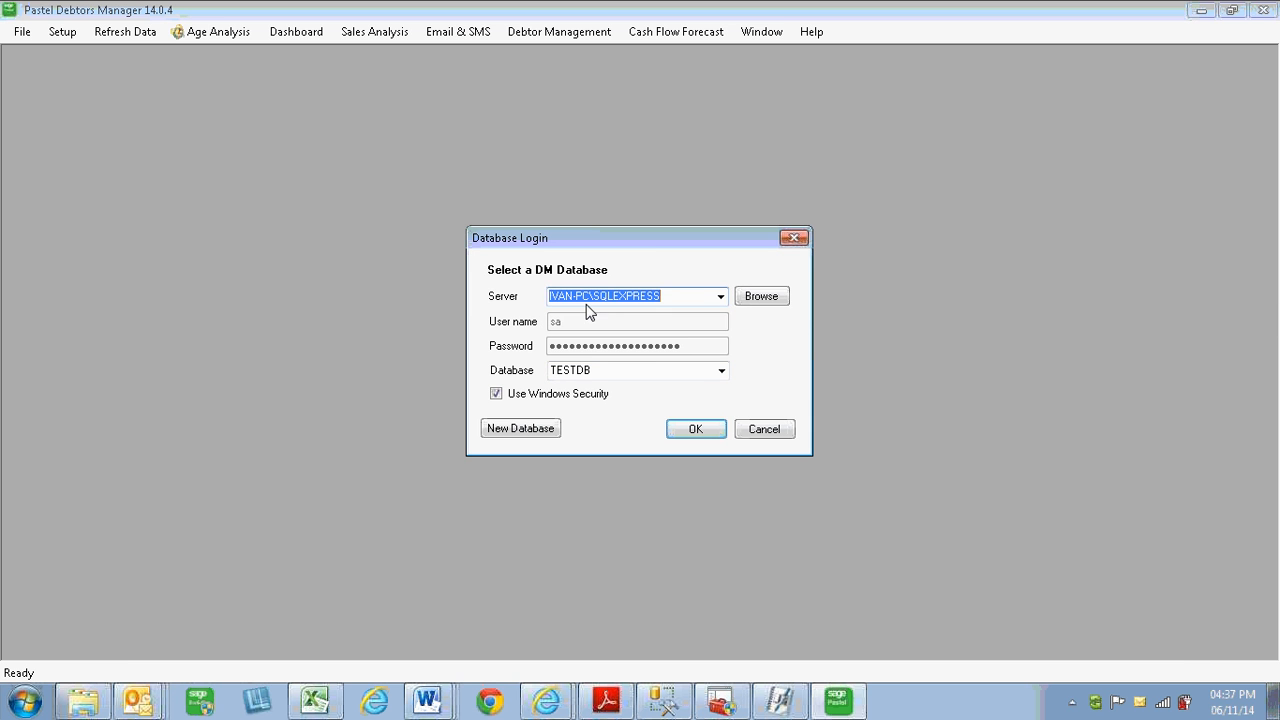
click(594, 296)
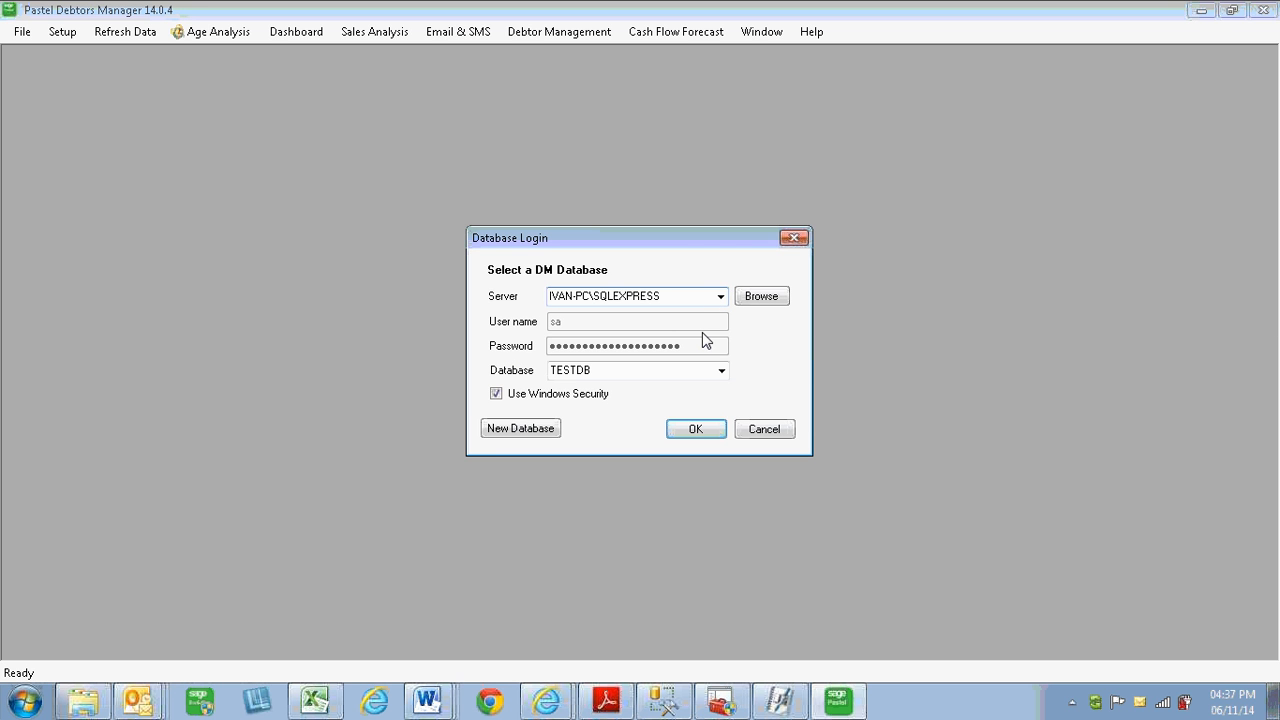
click(666, 702)
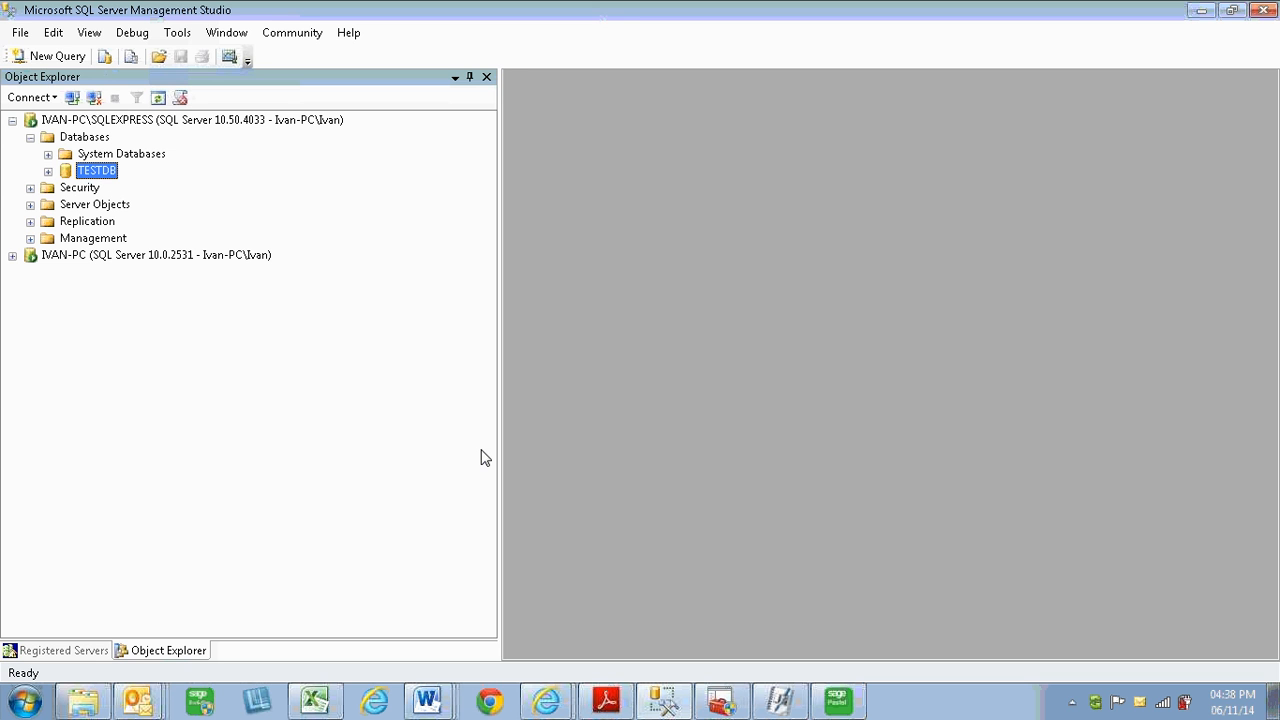
- Return to Pastel Debtors Manager, create a new database named BRANDNEW on the SQLEXPRESS server and log in to it
click(838, 703)
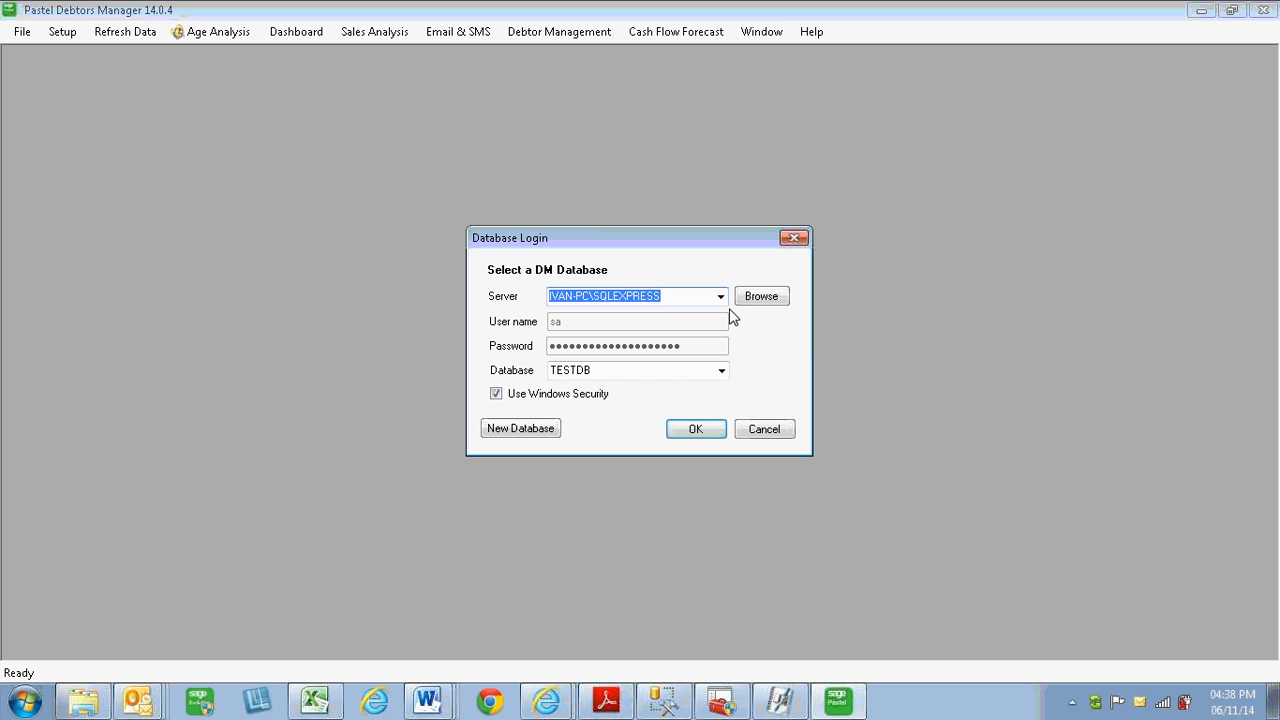
click(539, 432)
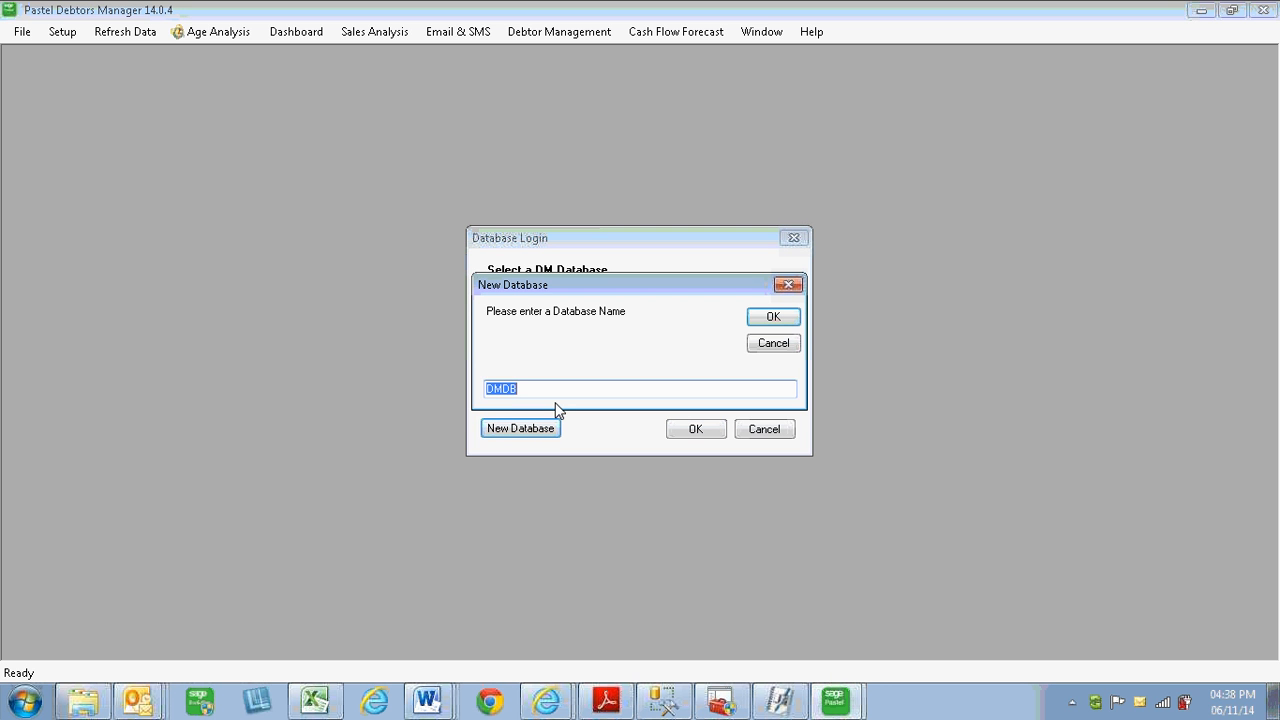
text(BRANDNEW)
click(773, 318)
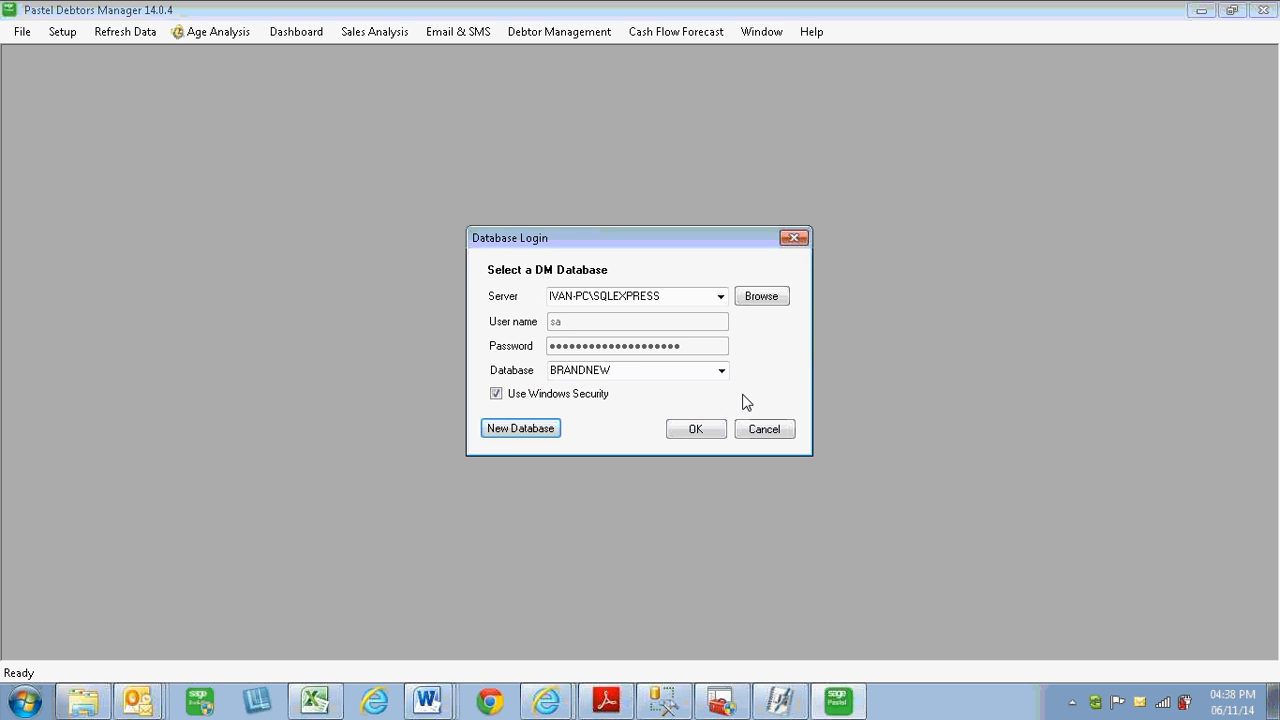
click(703, 431)
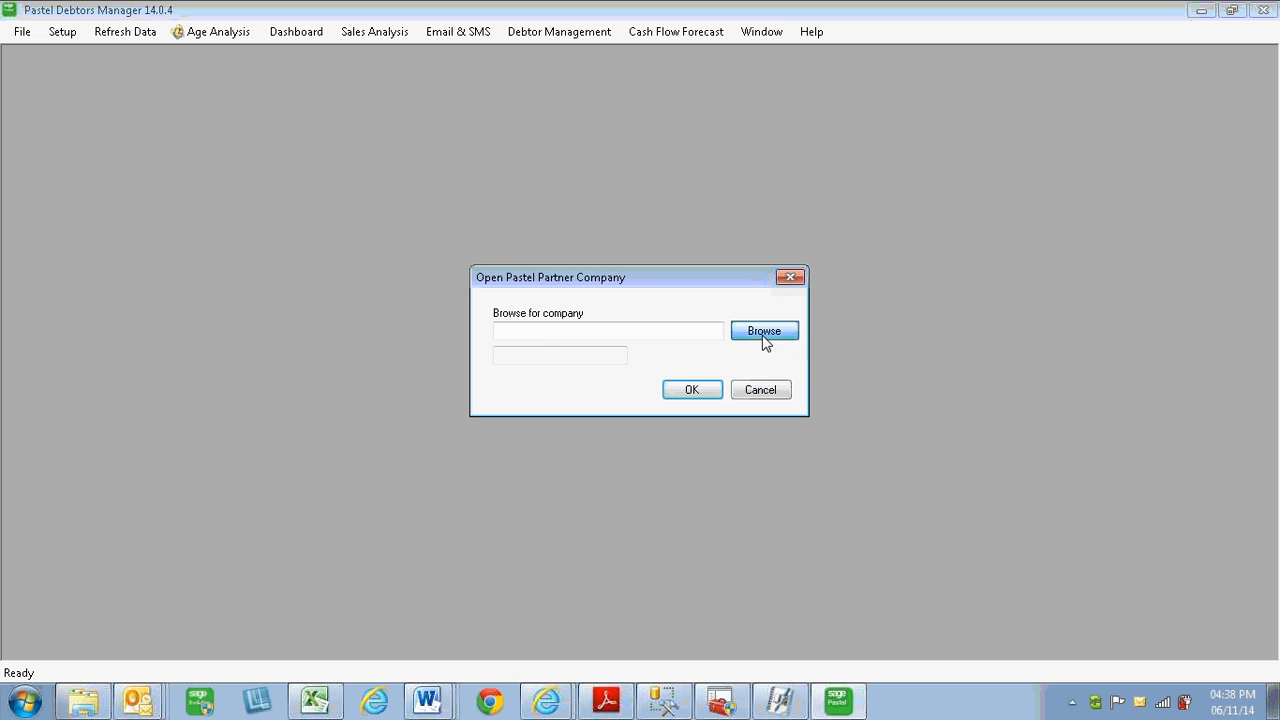
- Select the company folder C:\Pastel14\_Demo for the BRANDNEW database and confirm opening it
click(762, 334)
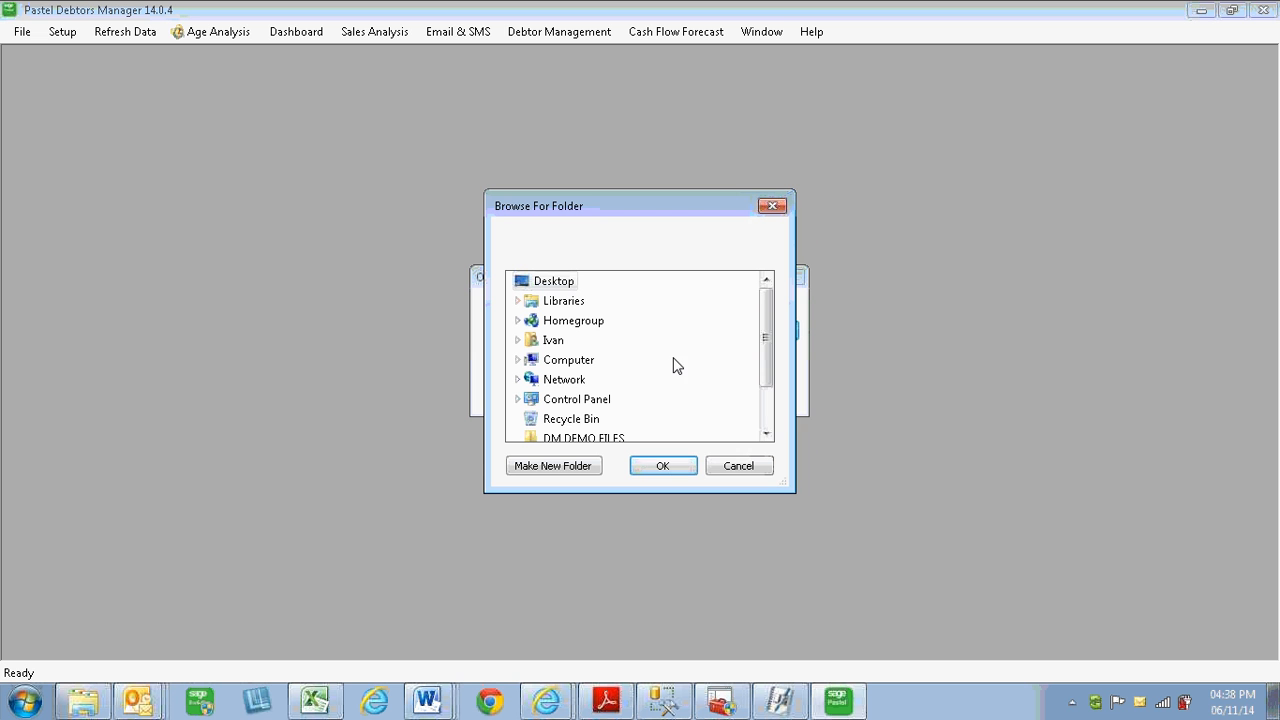
click(583, 362)
click(571, 320)
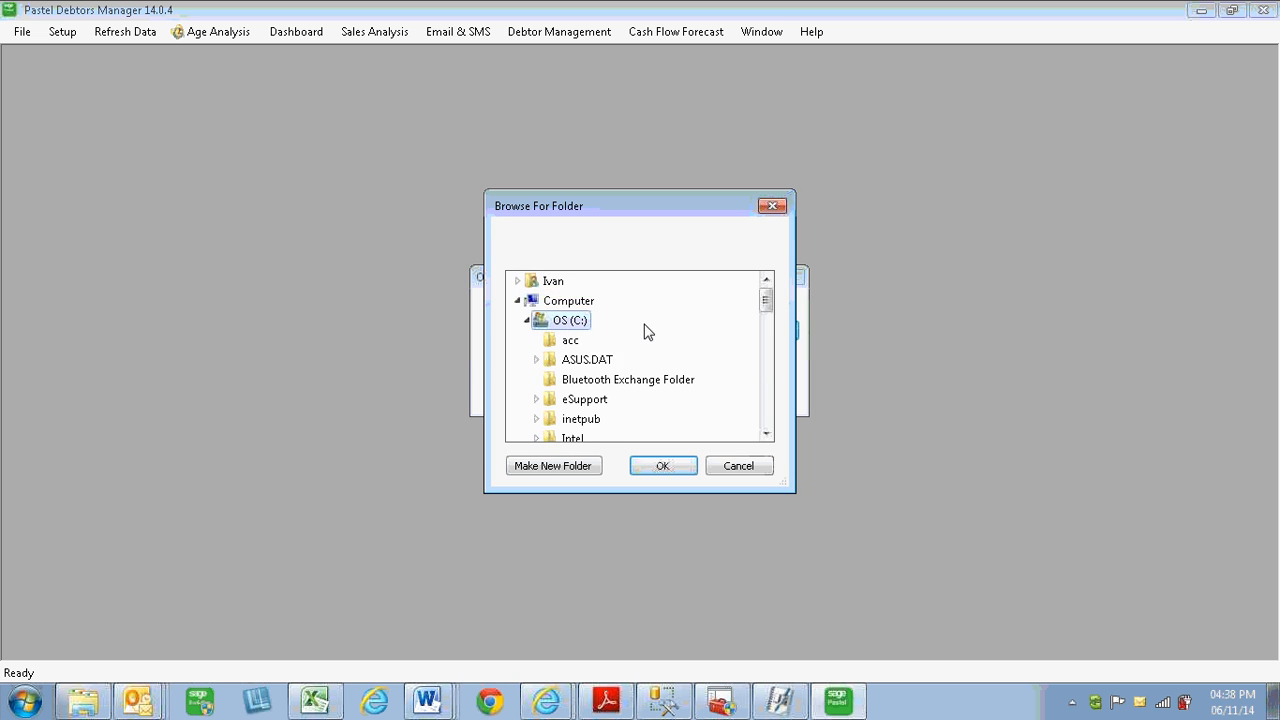
scroll(610, 374, down, 3)
click(603, 399)
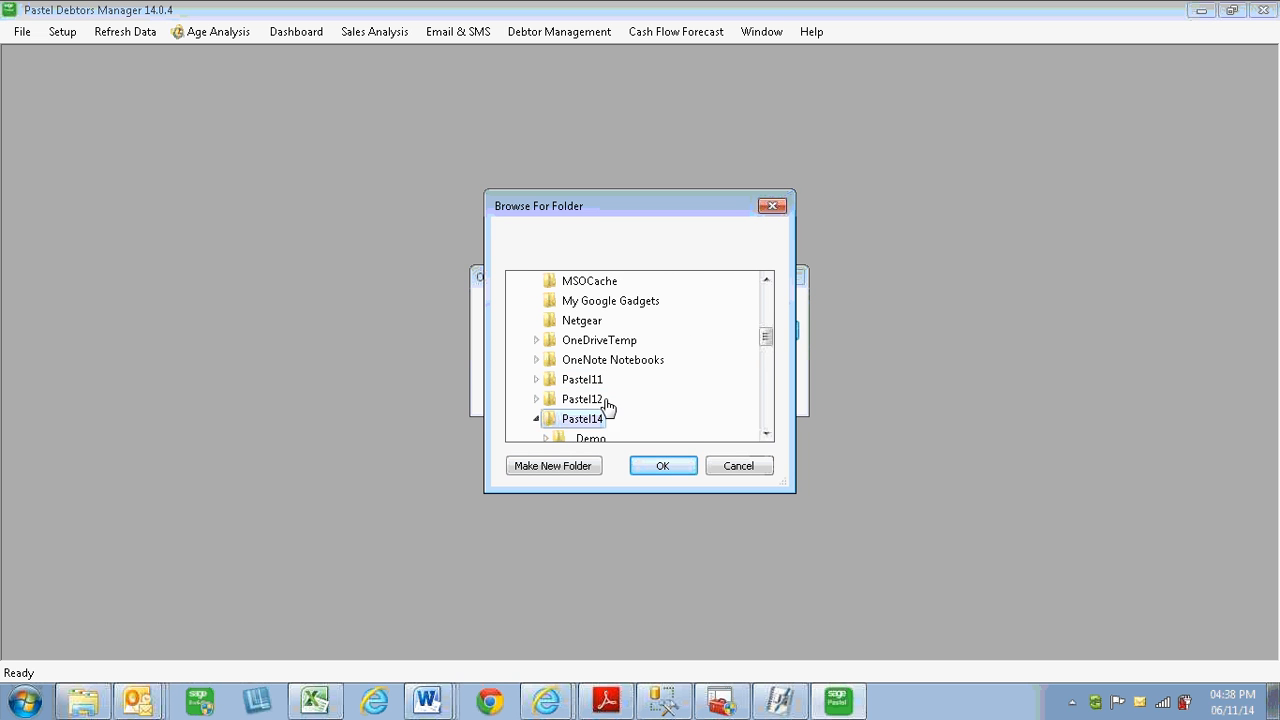
click(587, 374)
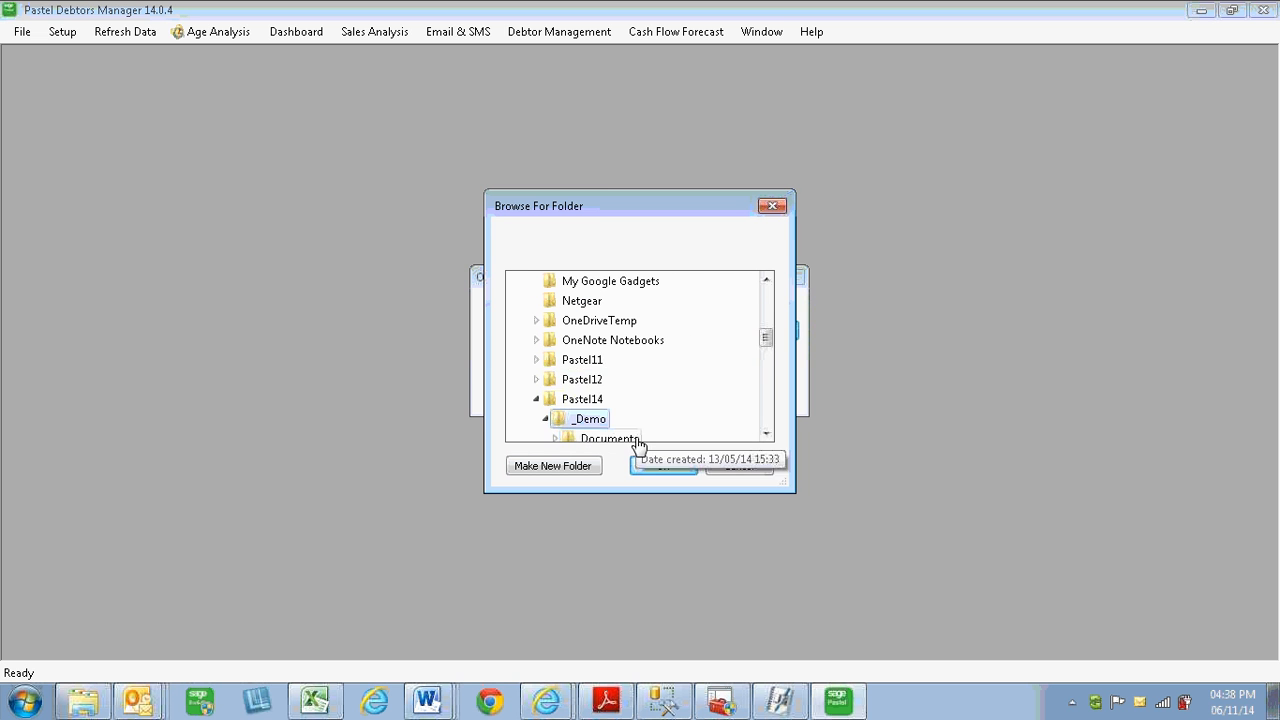
click(652, 466)
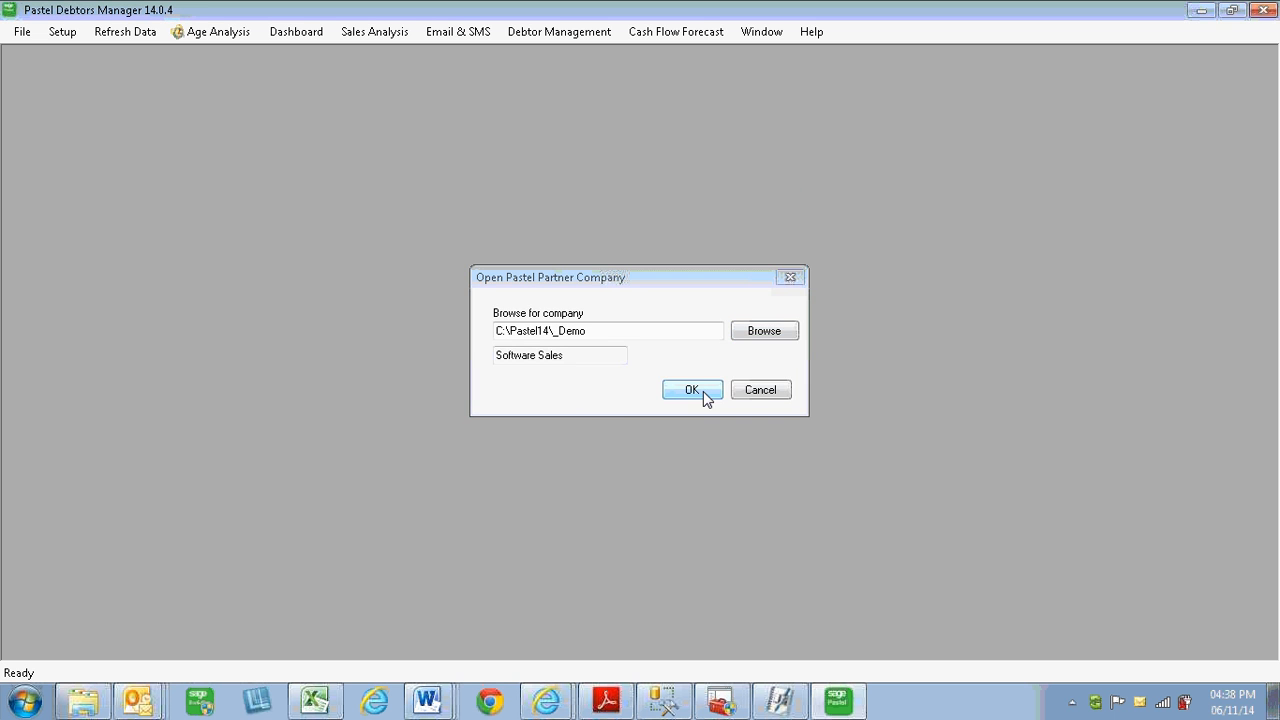
key(Return)
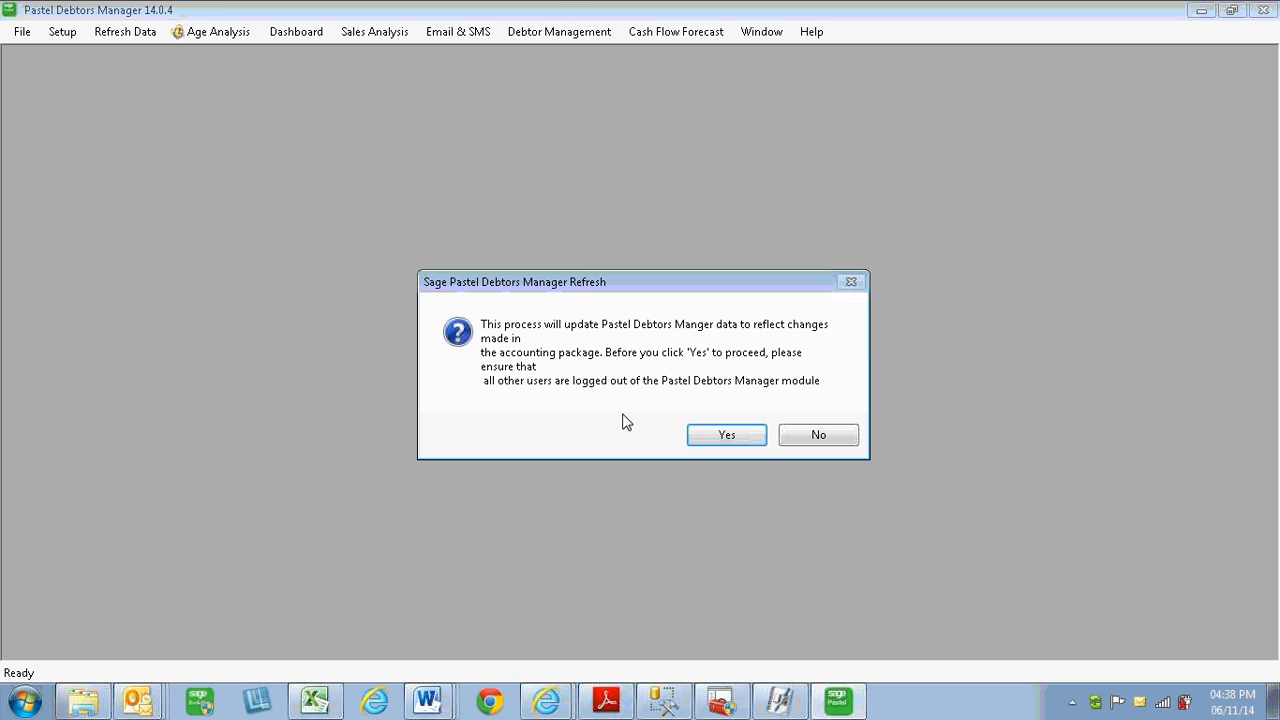
- Confirm refreshing the Pastel Debtors Manager data from the accounting package, and switch to SQL Server Management Studio
click(726, 438)
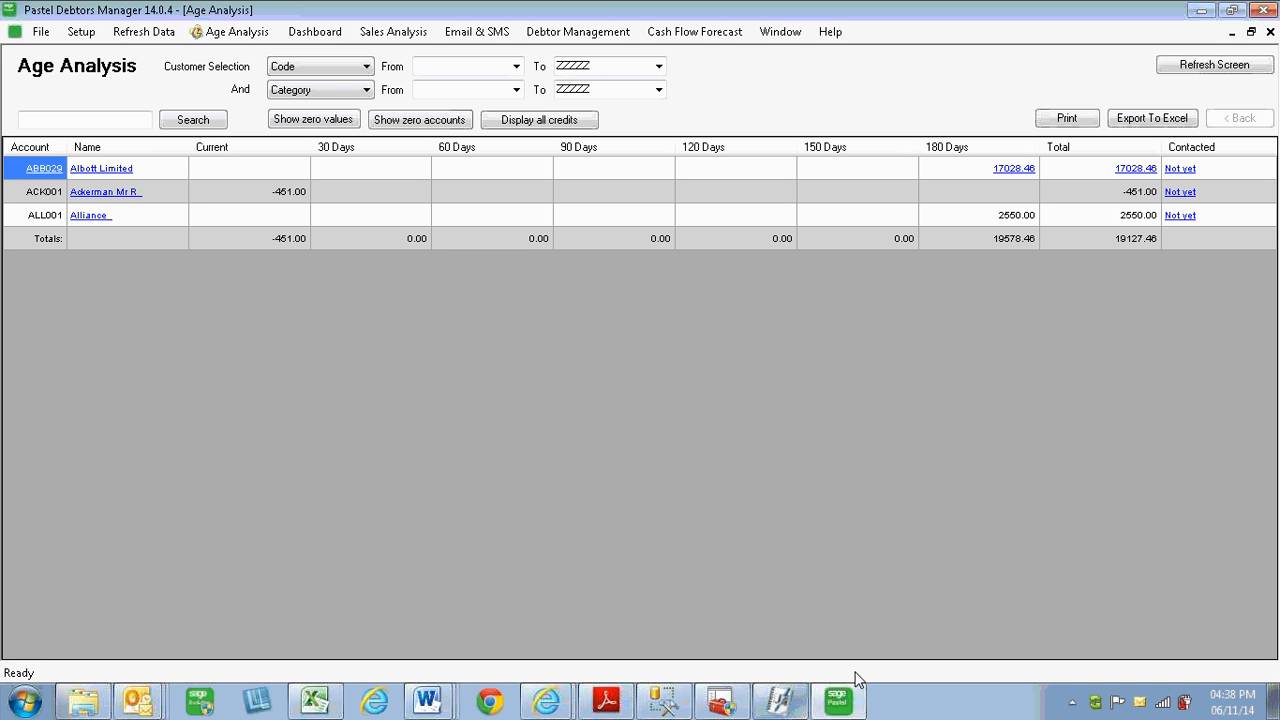
click(663, 700)
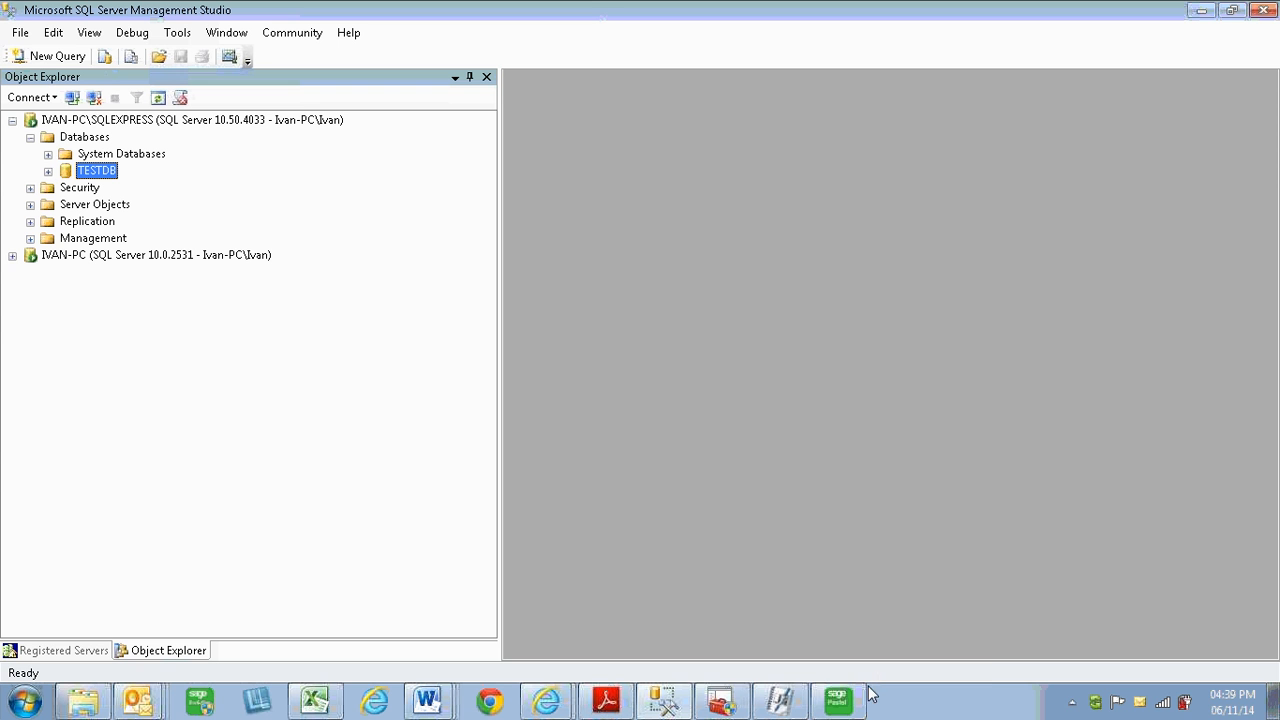
- Switch to the Debtors Manager SQL installation guide in Adobe Reader and review it through to the Database Server selection on page 3
mouse_move(843, 700)
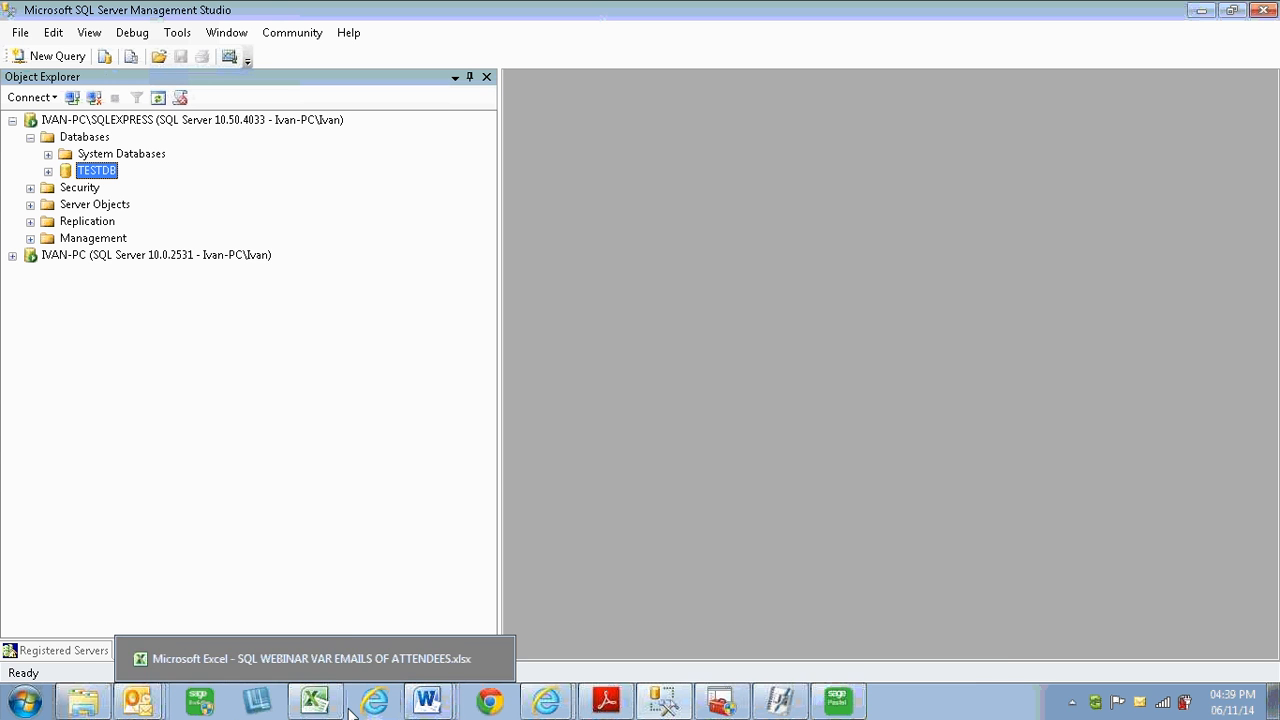
click(589, 660)
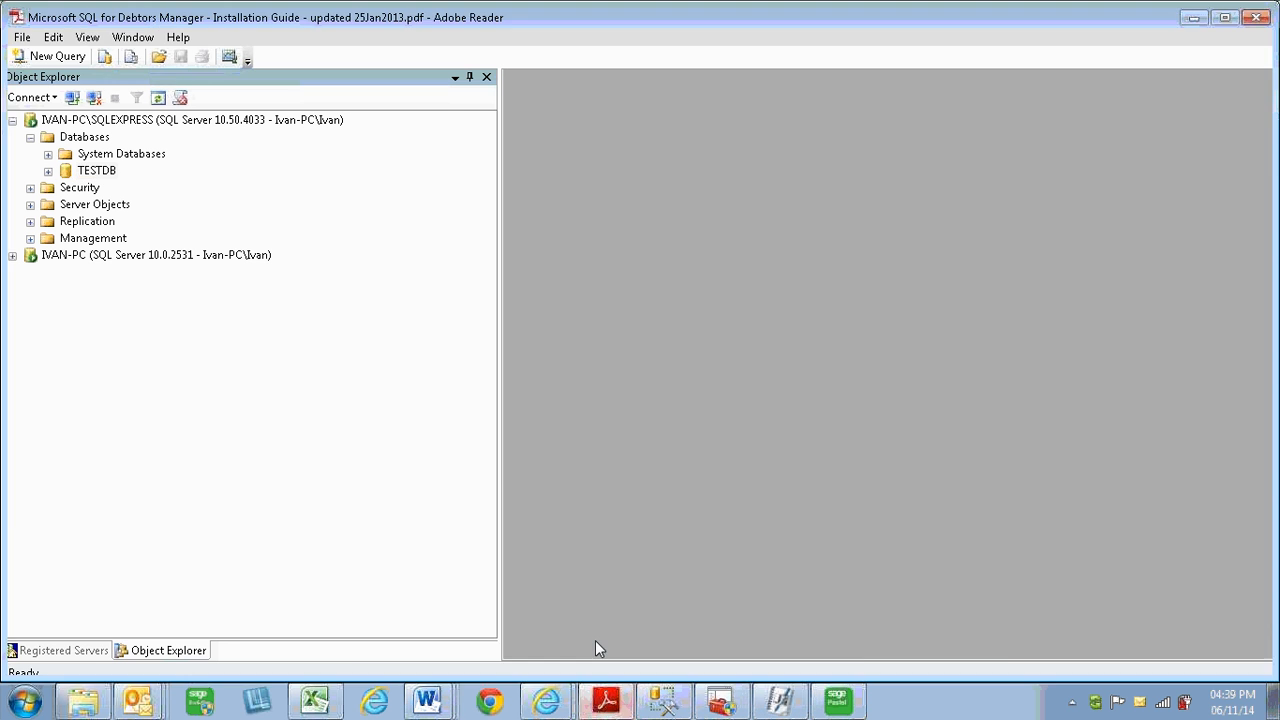
scroll(687, 413, down, 3)
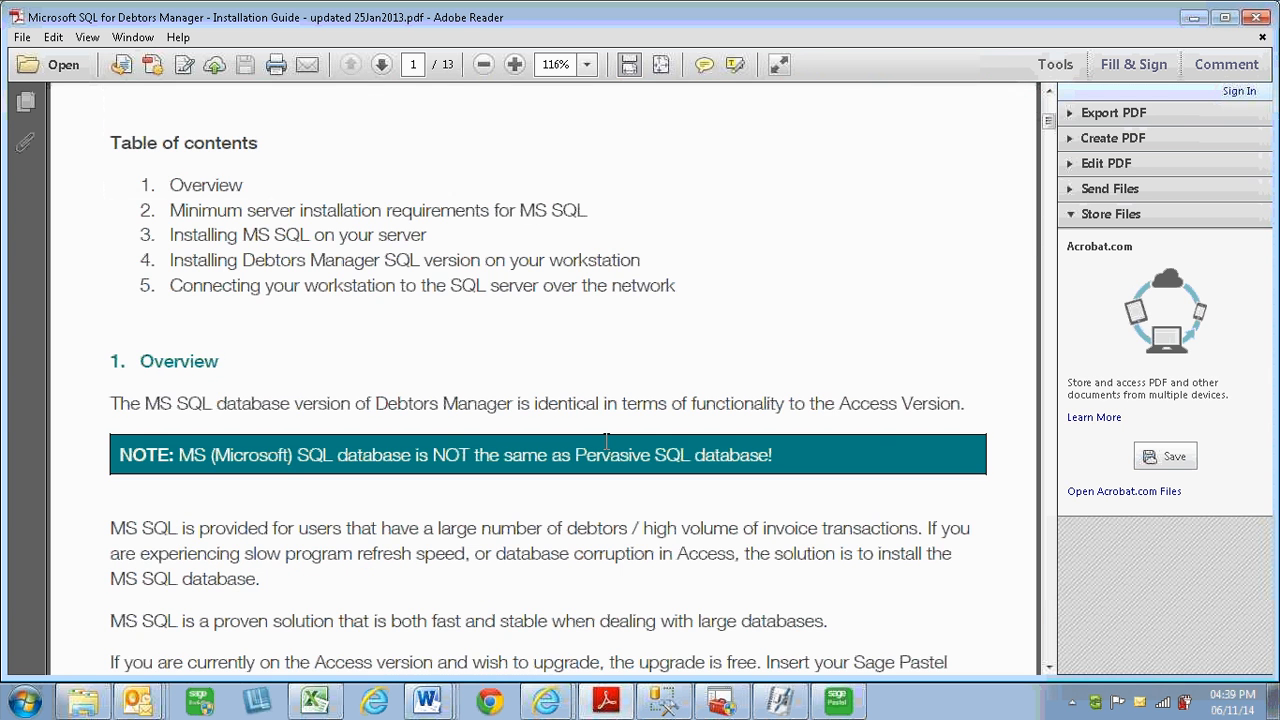
scroll(606, 440, down, 10)
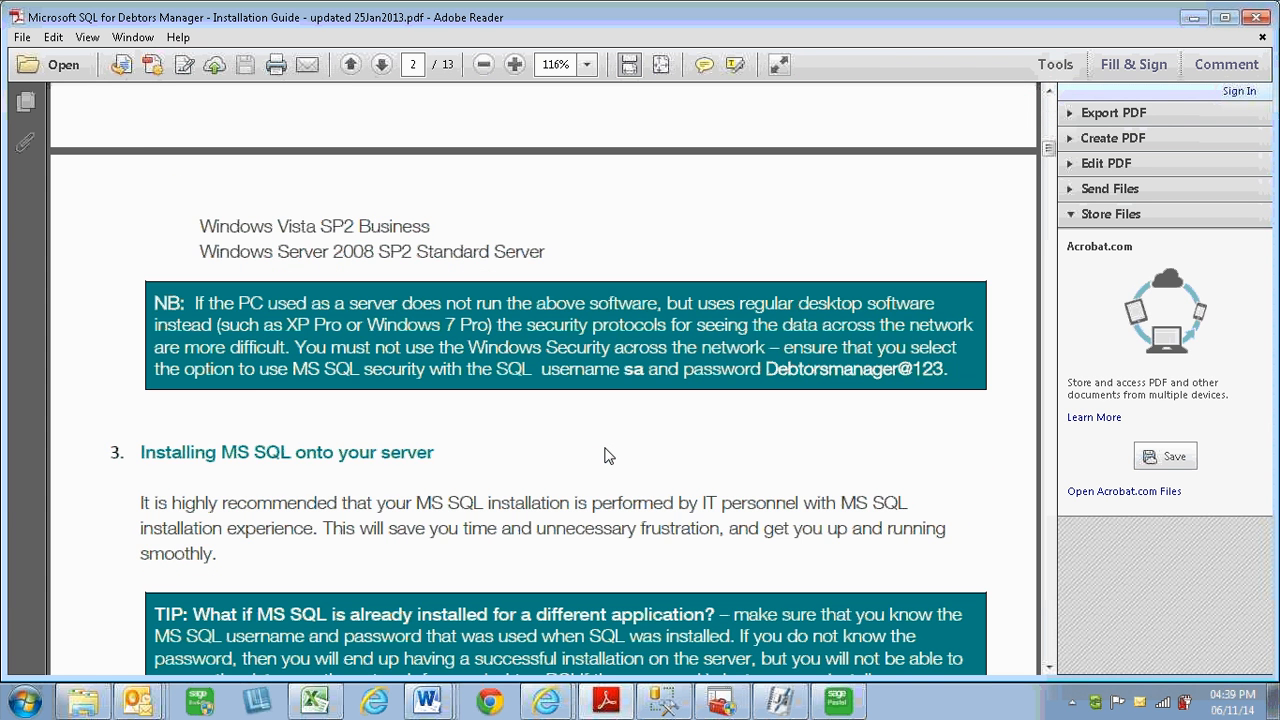
scroll(606, 455, down, 5)
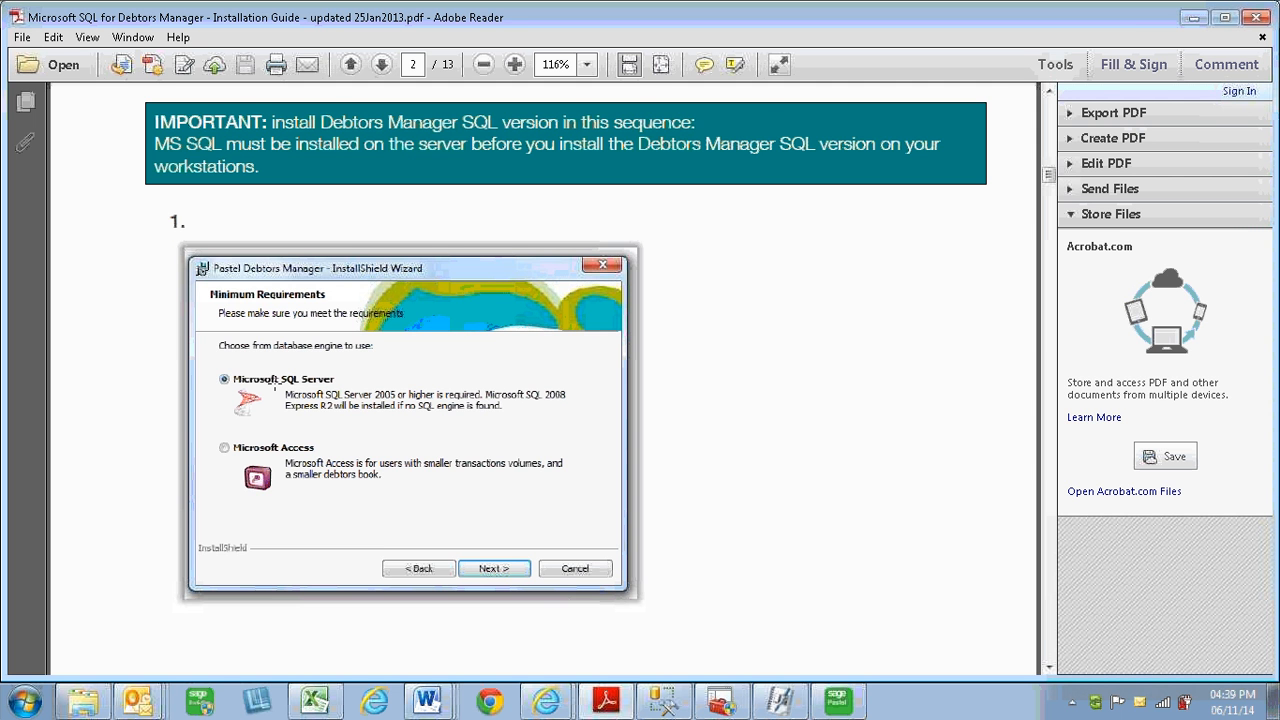
scroll(319, 406, down, 1)
scroll(320, 406, down, 10)
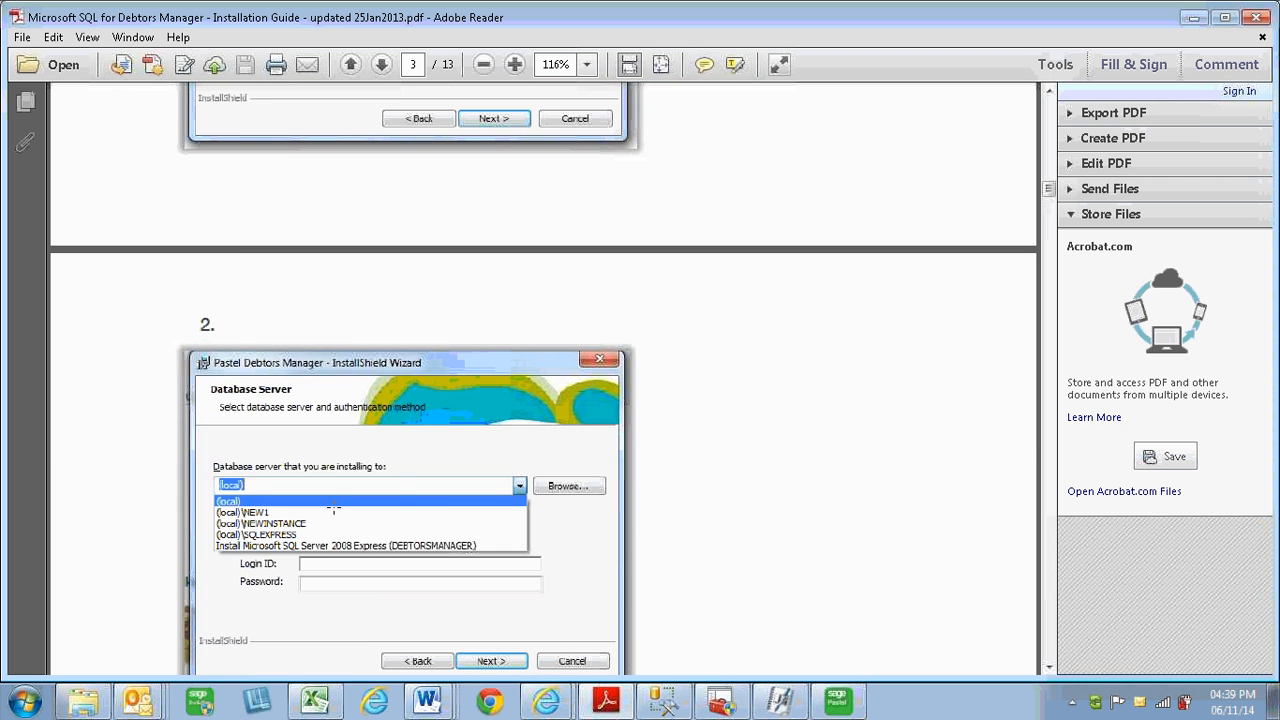
scroll(396, 482, down, 1)
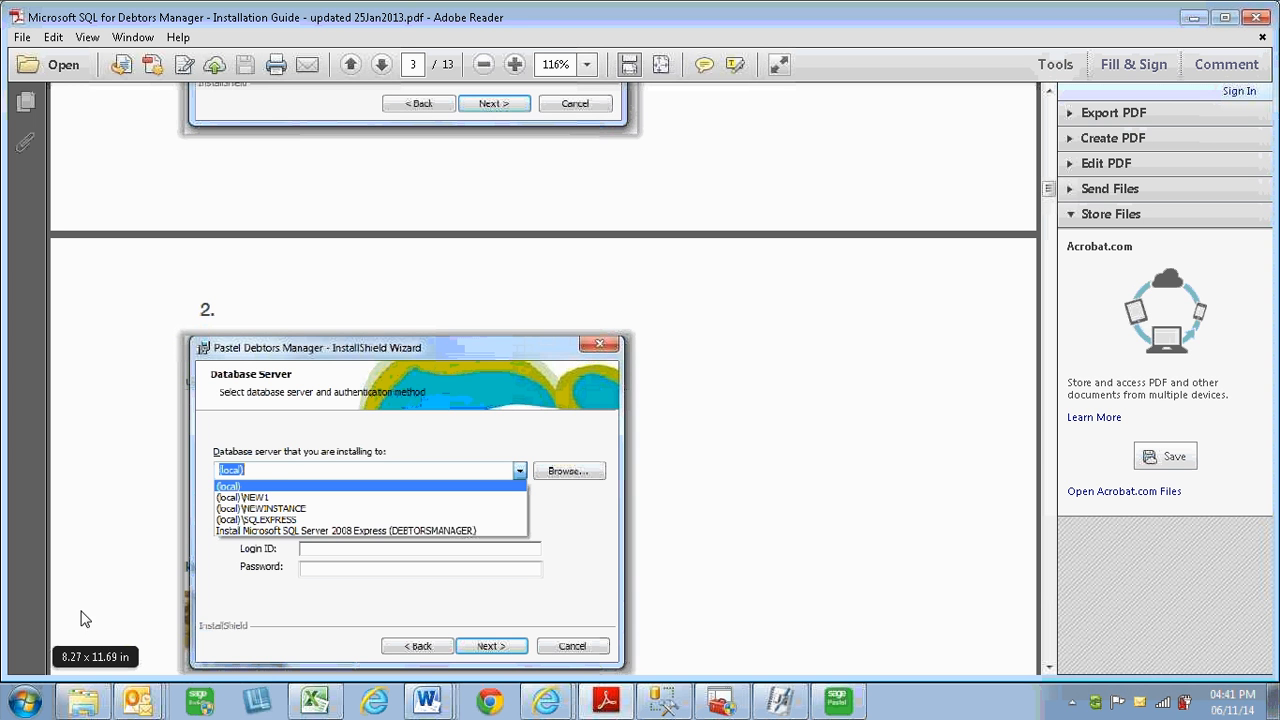
- Look for the Microsoft SQL Server program folders in Windows, and return to SQL Server Management Studio
click(25, 700)
click(60, 620)
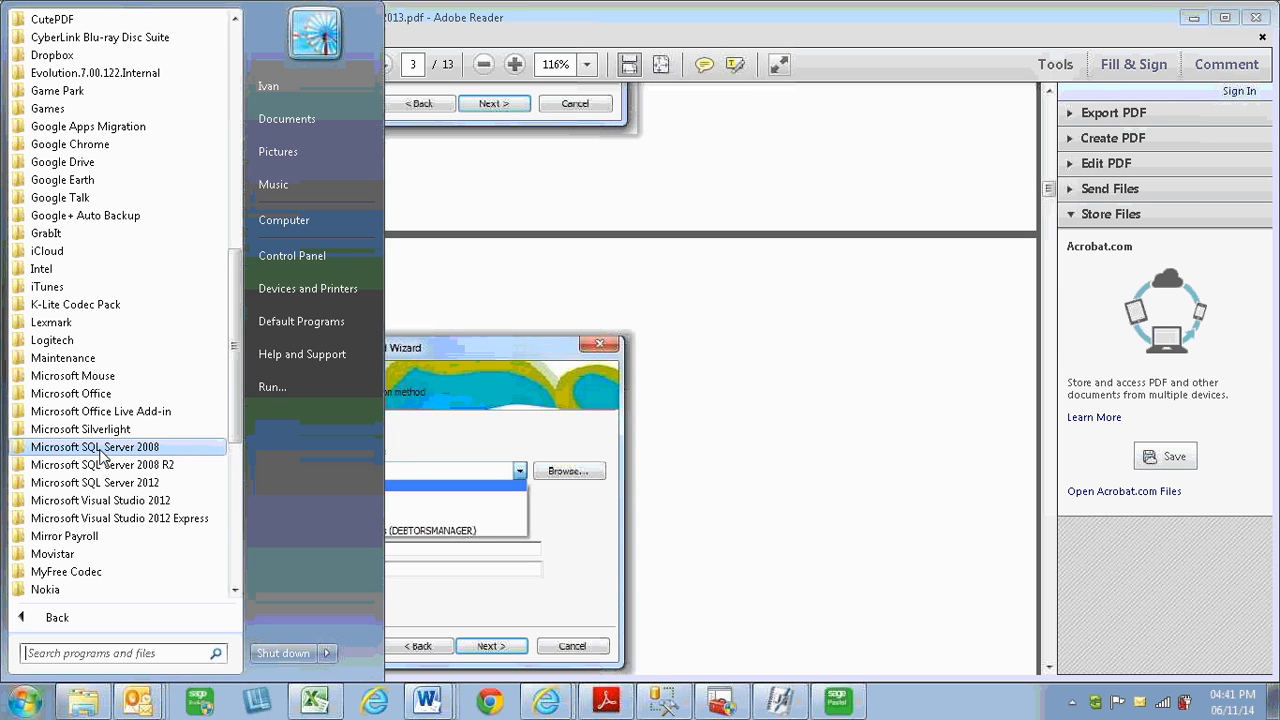
click(663, 702)
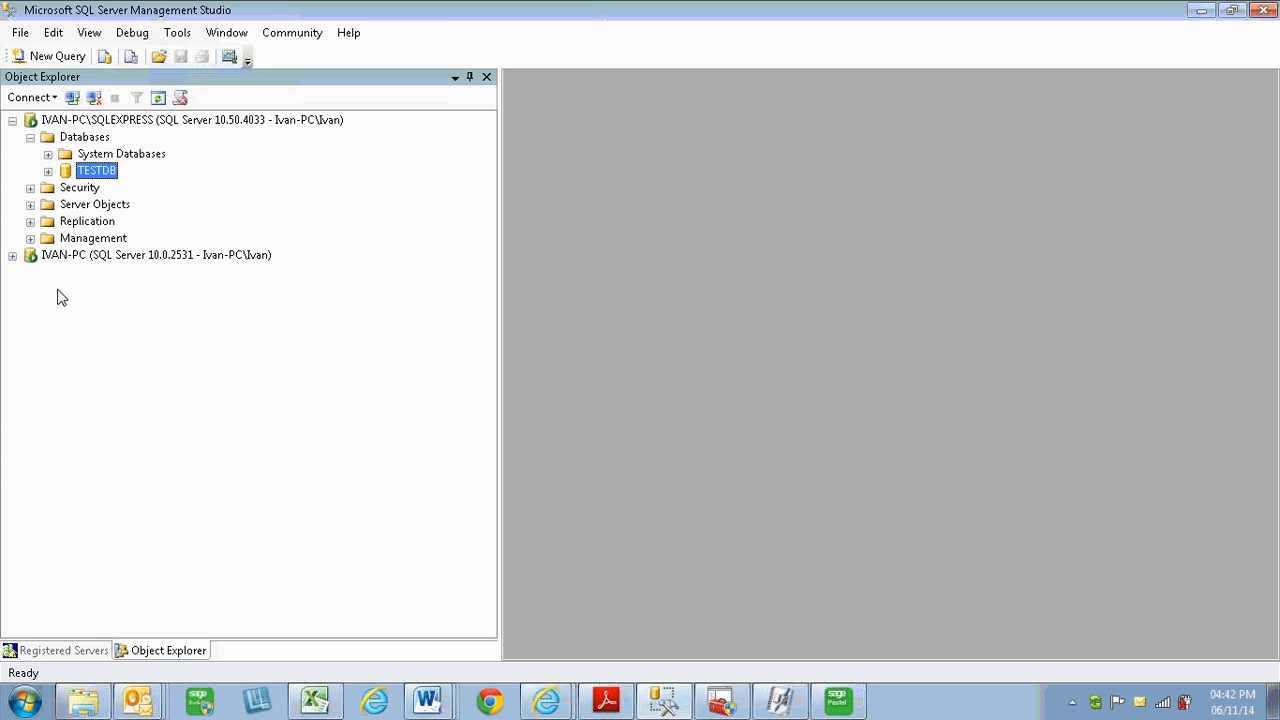
- Switch to Pastel Debtors Manager and reopen its Database Login dialog
click(837, 700)
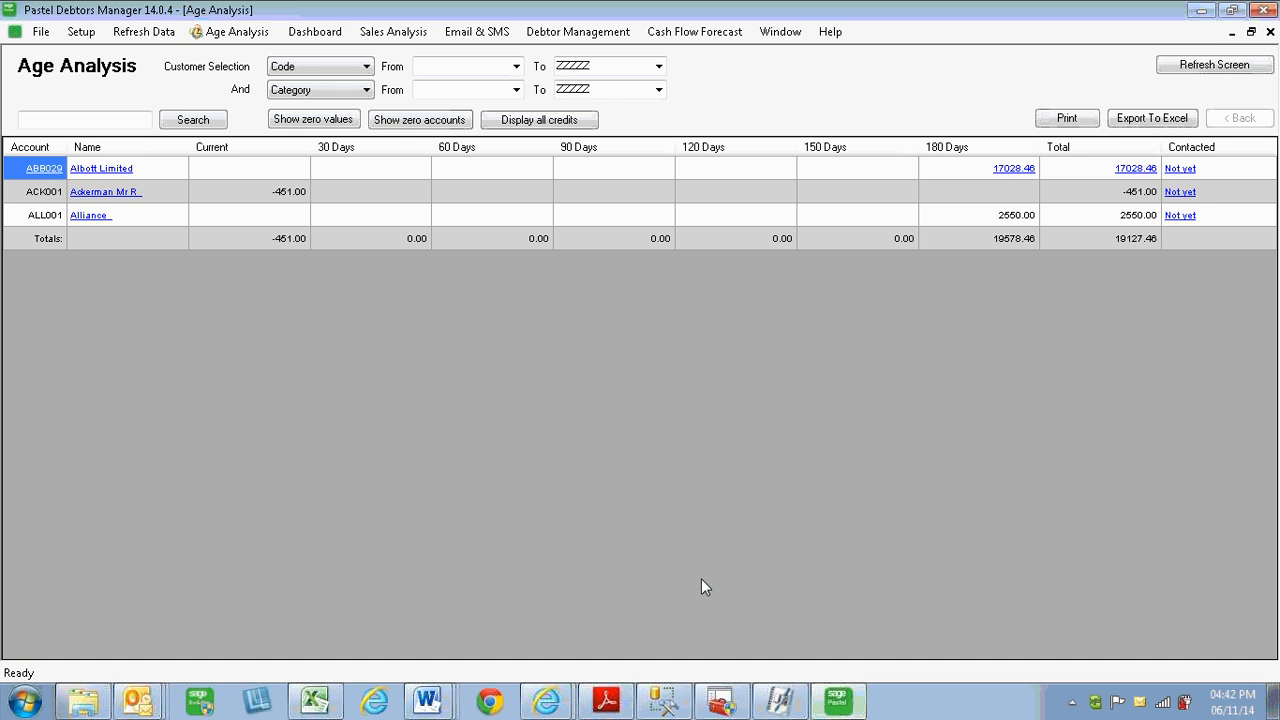
click(40, 31)
click(81, 31)
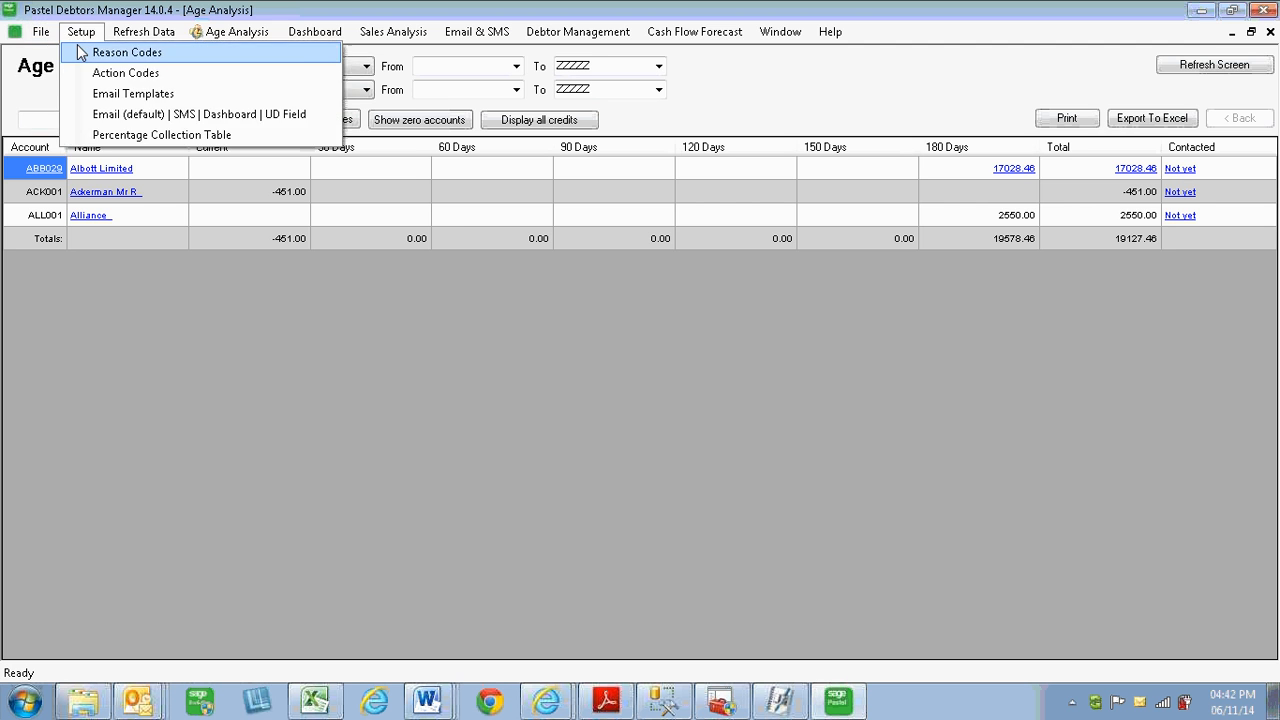
click(55, 52)
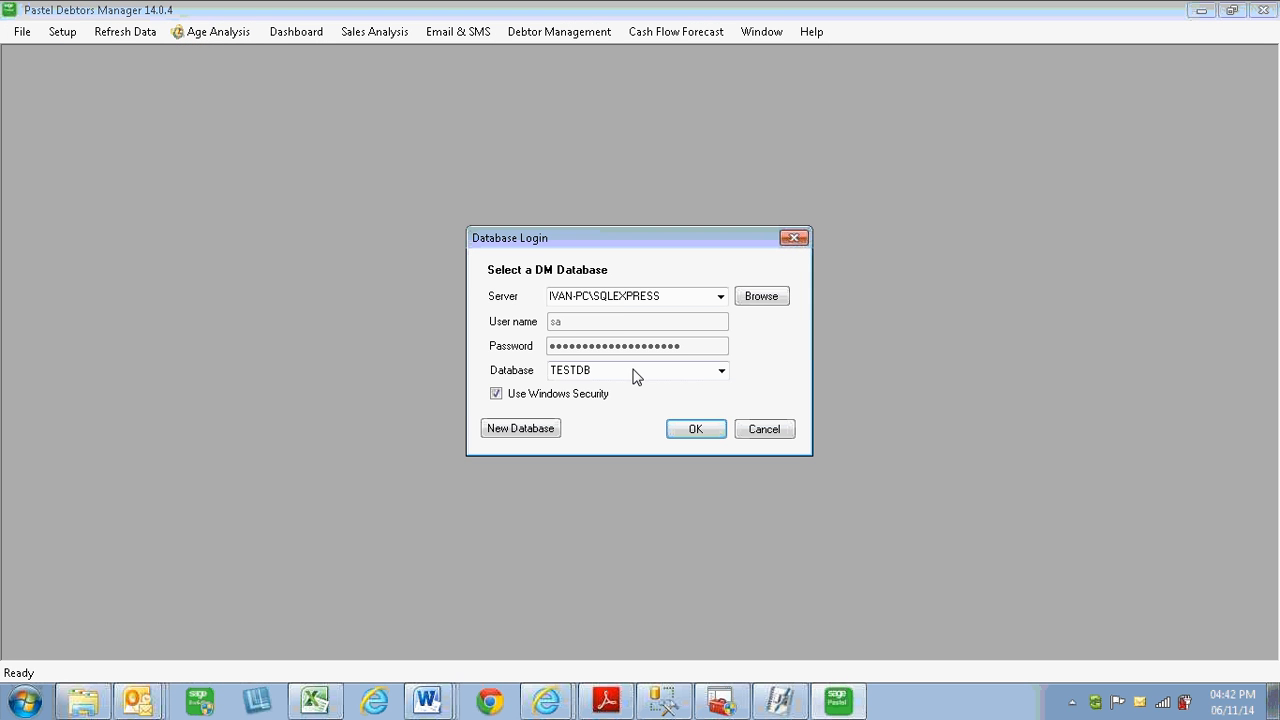
- Check the server name in the Database Login against the SQLEXPRESS instance in SQL Server Management Studio
mouse_move(609, 297)
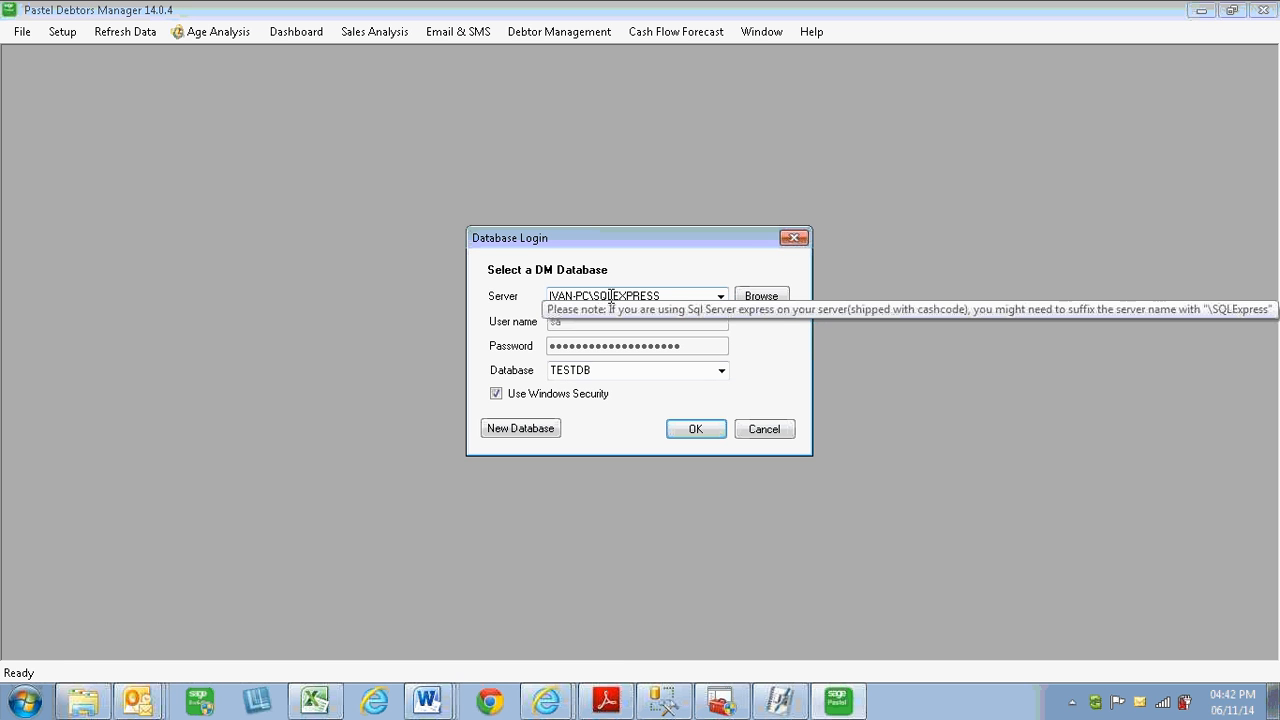
mouse_move(731, 707)
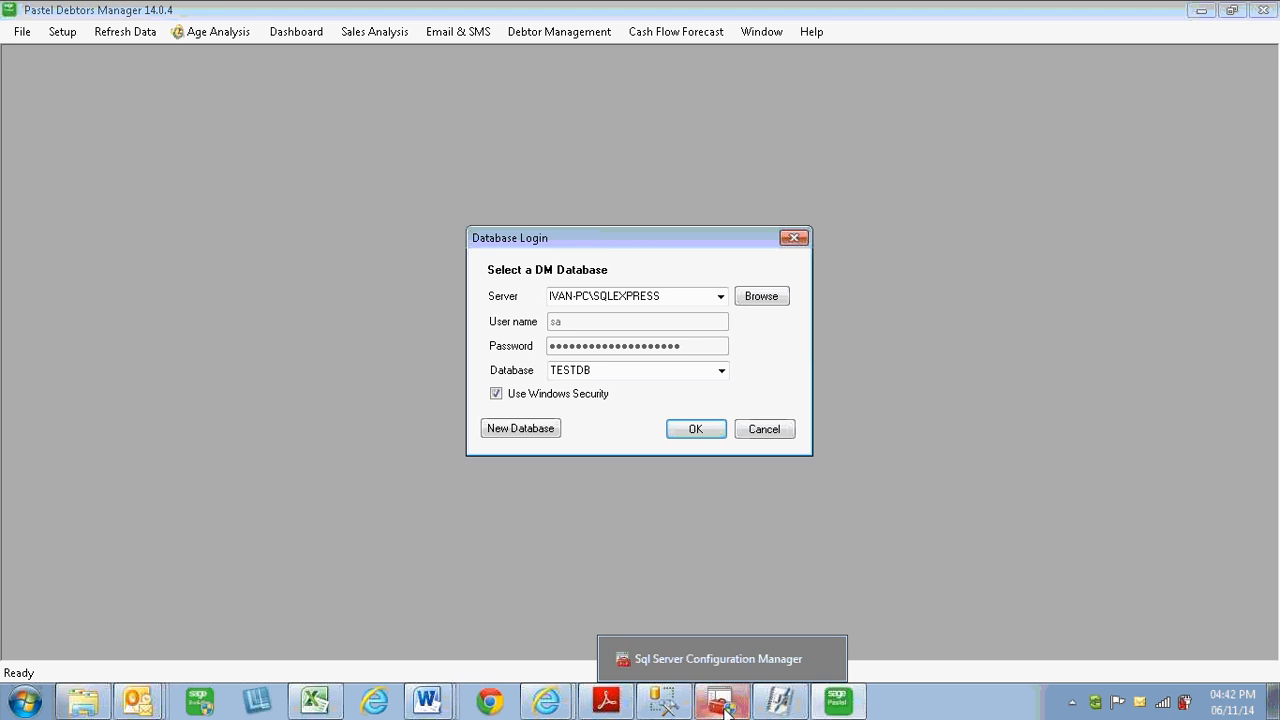
click(663, 702)
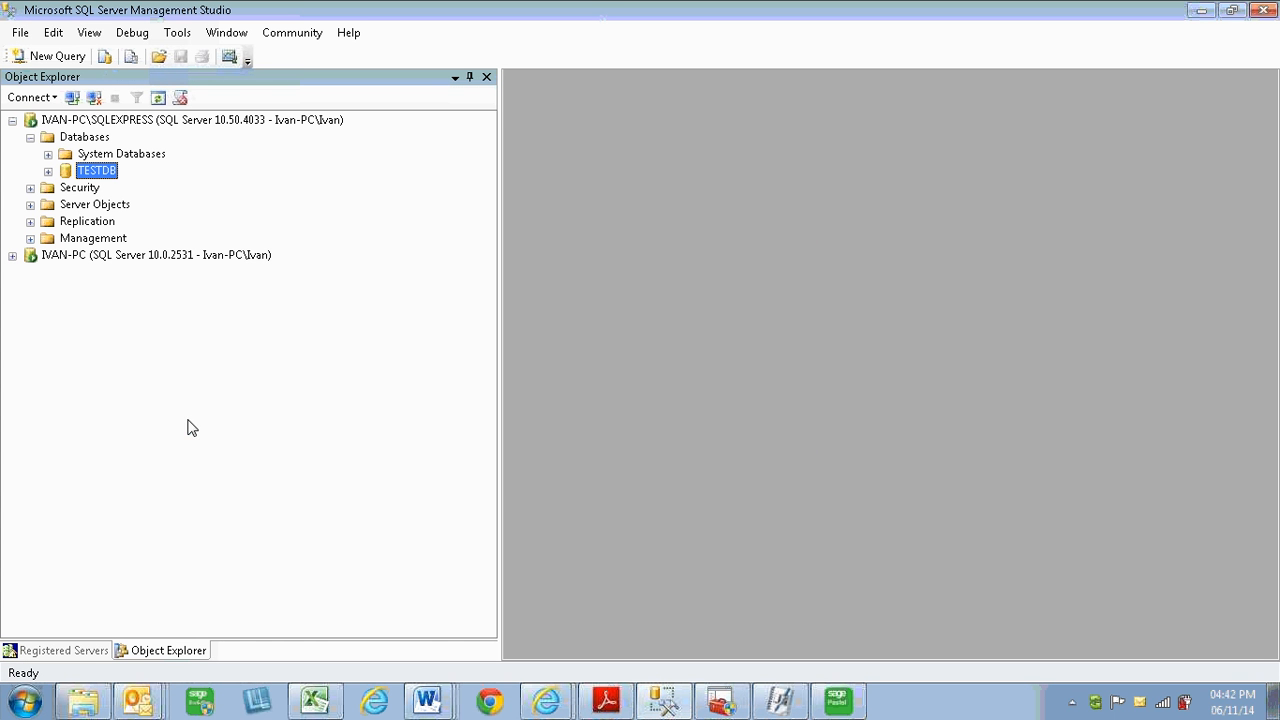
click(838, 705)
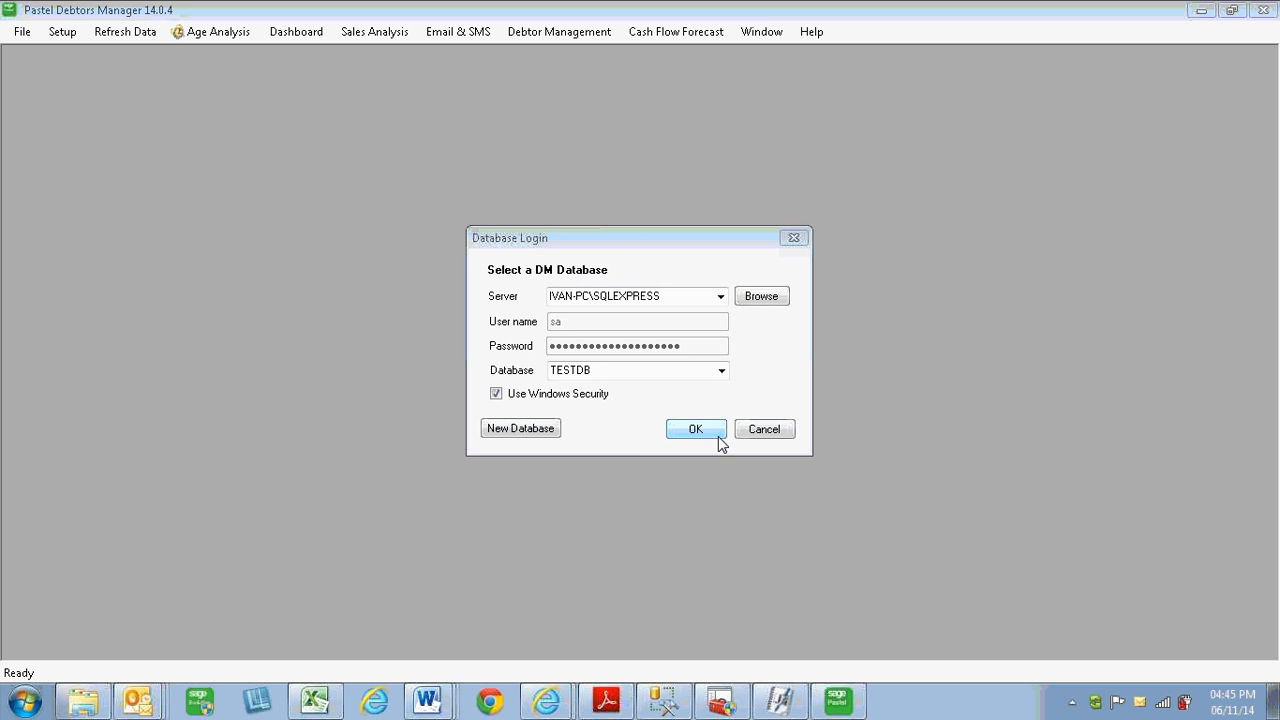
- Switch to SQL Server Configuration Manager and check the states of the SQL Server Agent (NEW1) and SQL Server Browser services
mouse_move(716, 707)
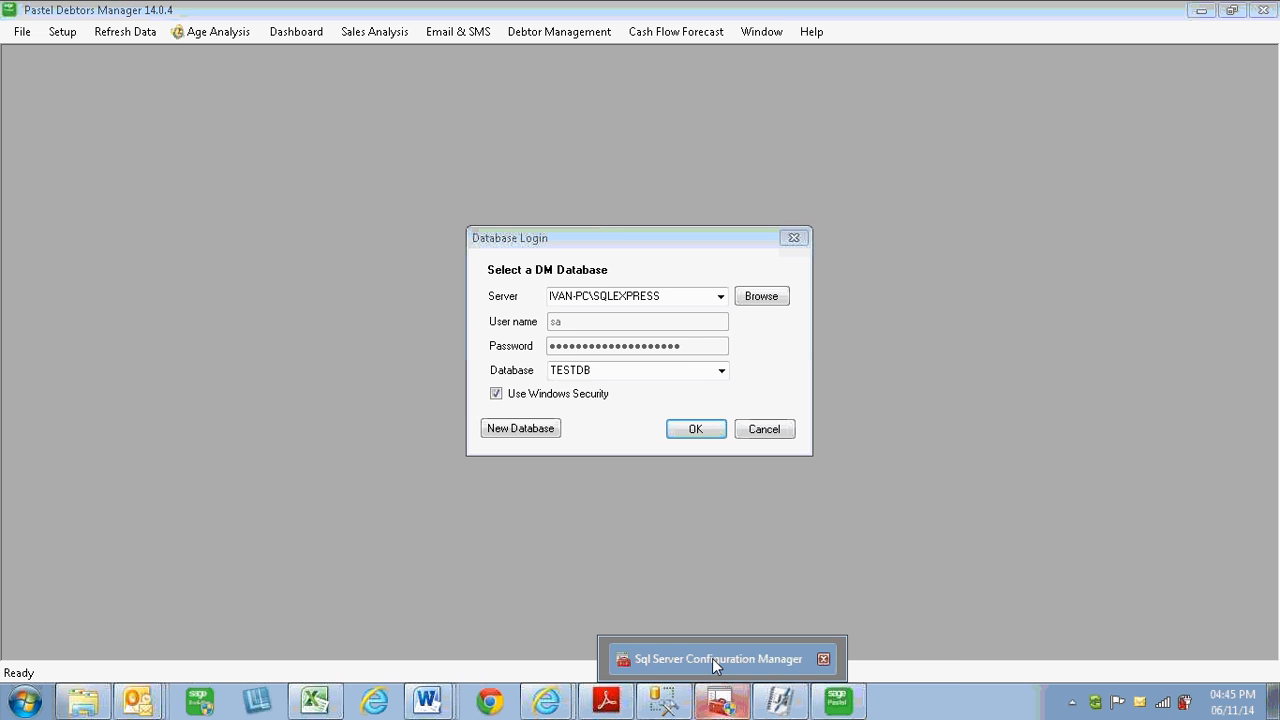
click(712, 658)
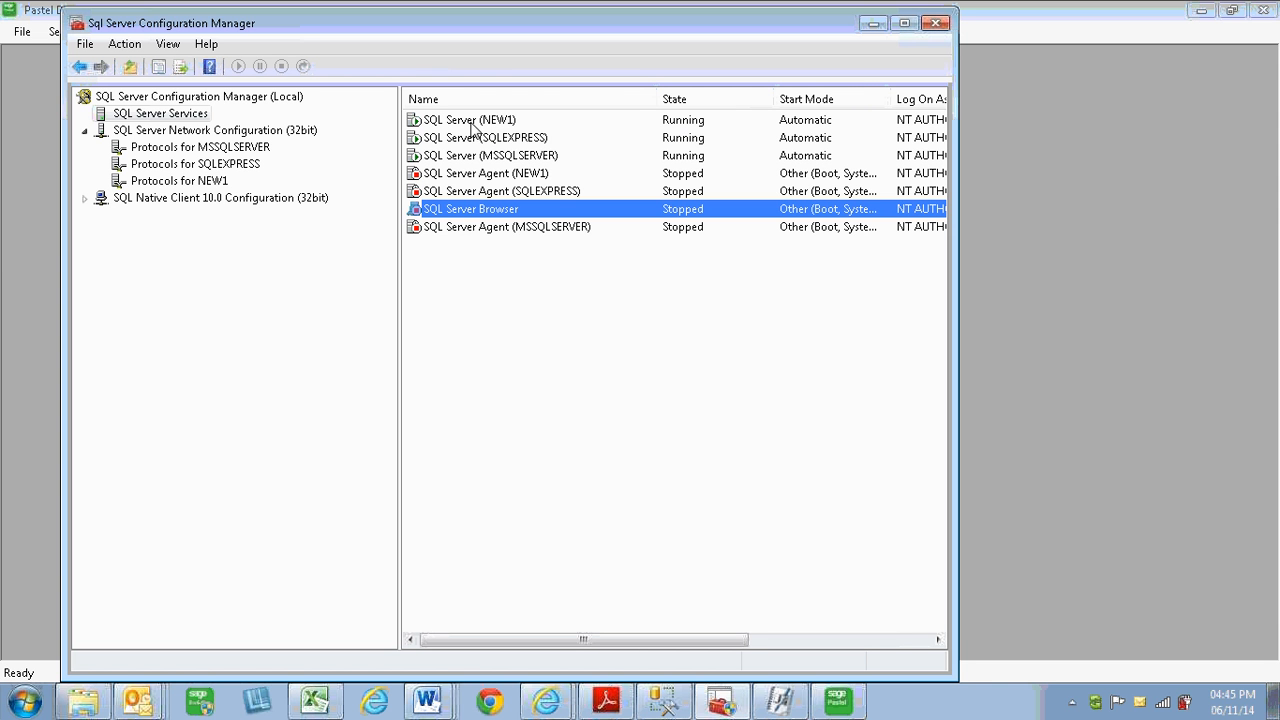
click(487, 175)
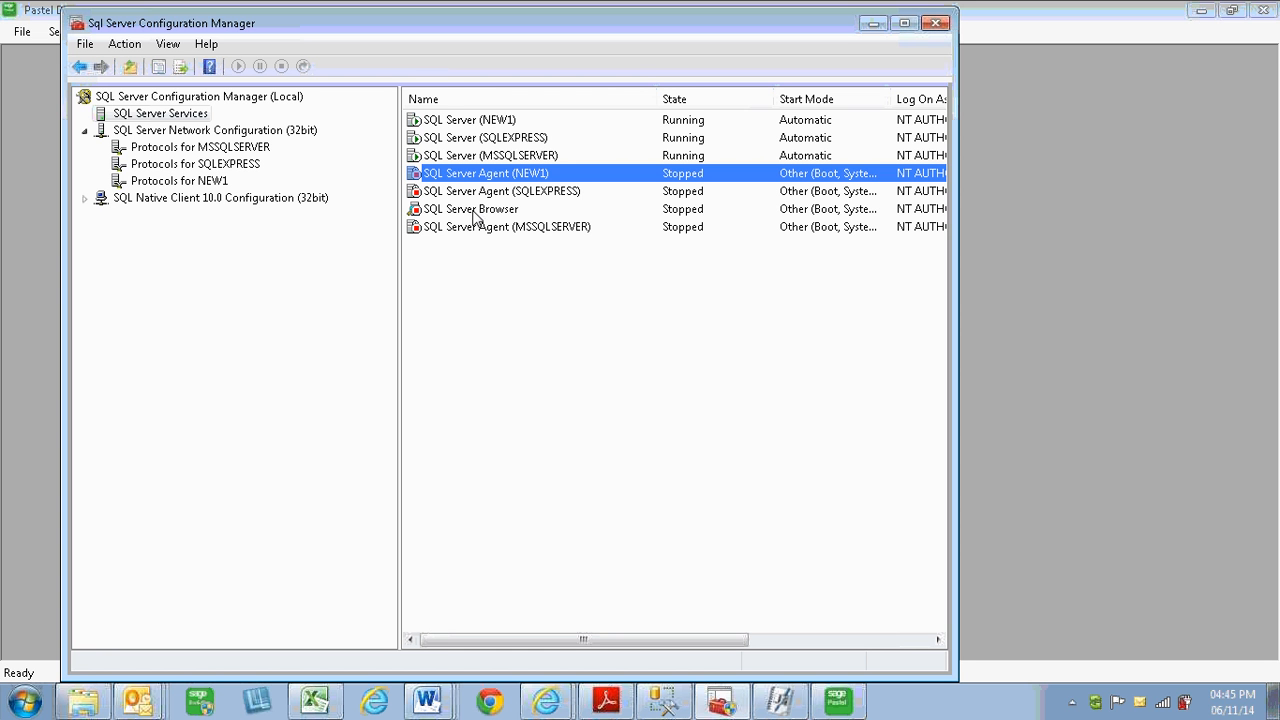
click(476, 215)
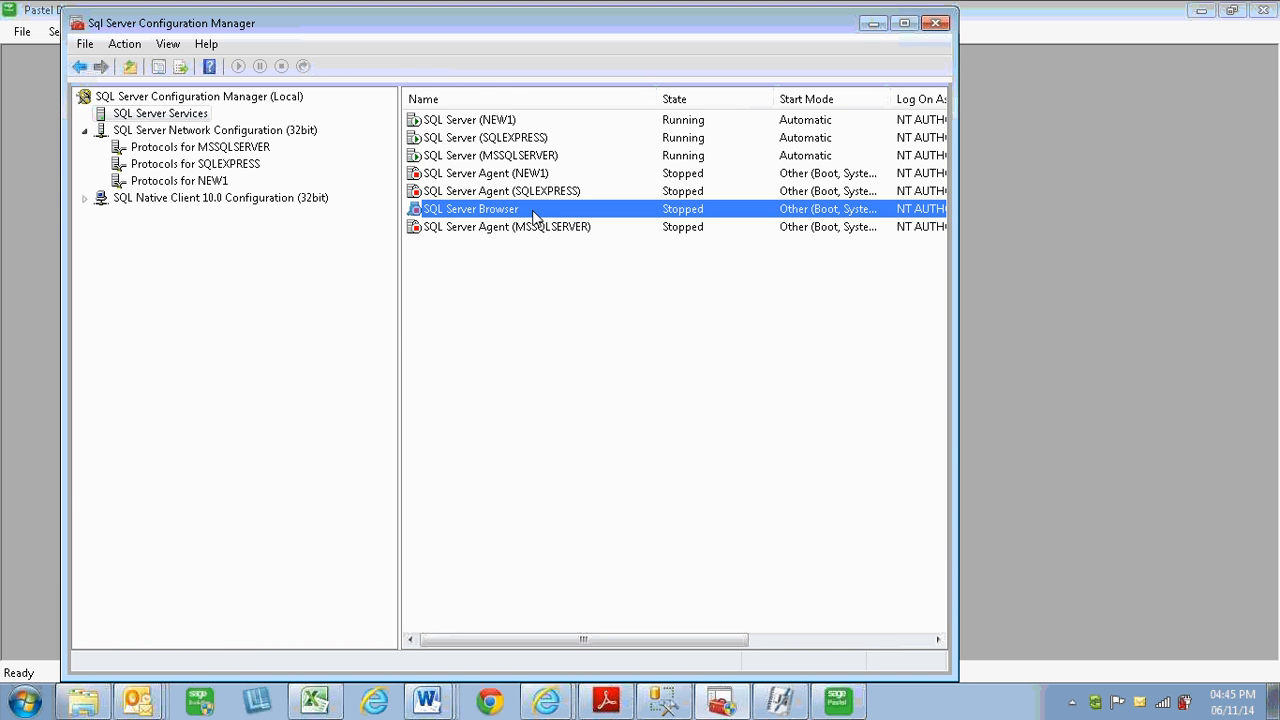
- Check the network protocols for MSSQLSERVER and open the properties of its TCP/IP protocol
click(210, 150)
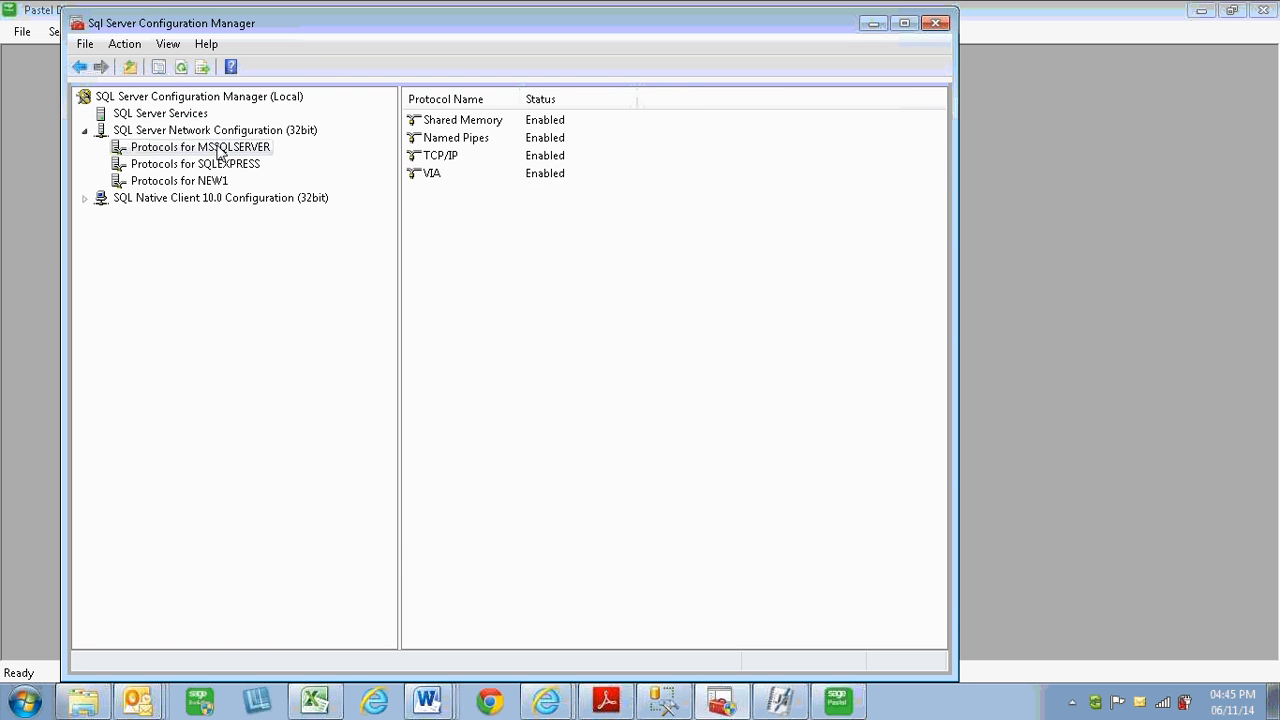
right_click(546, 158)
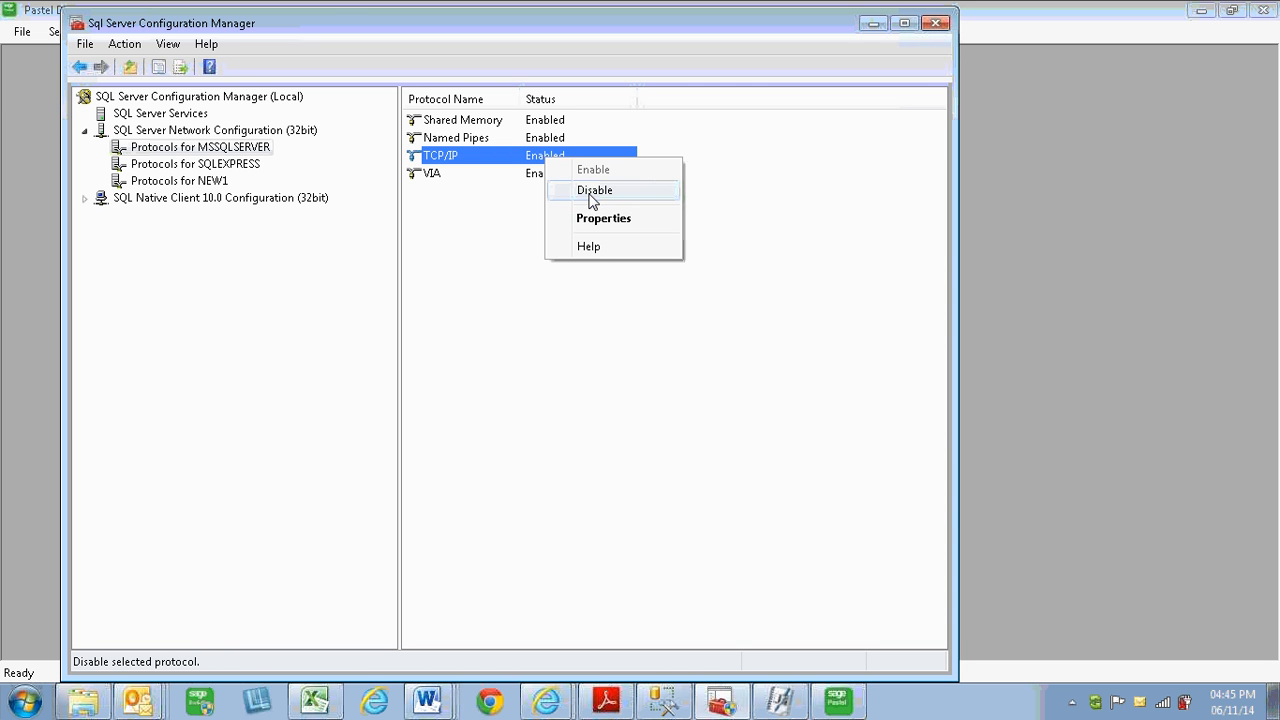
click(450, 162)
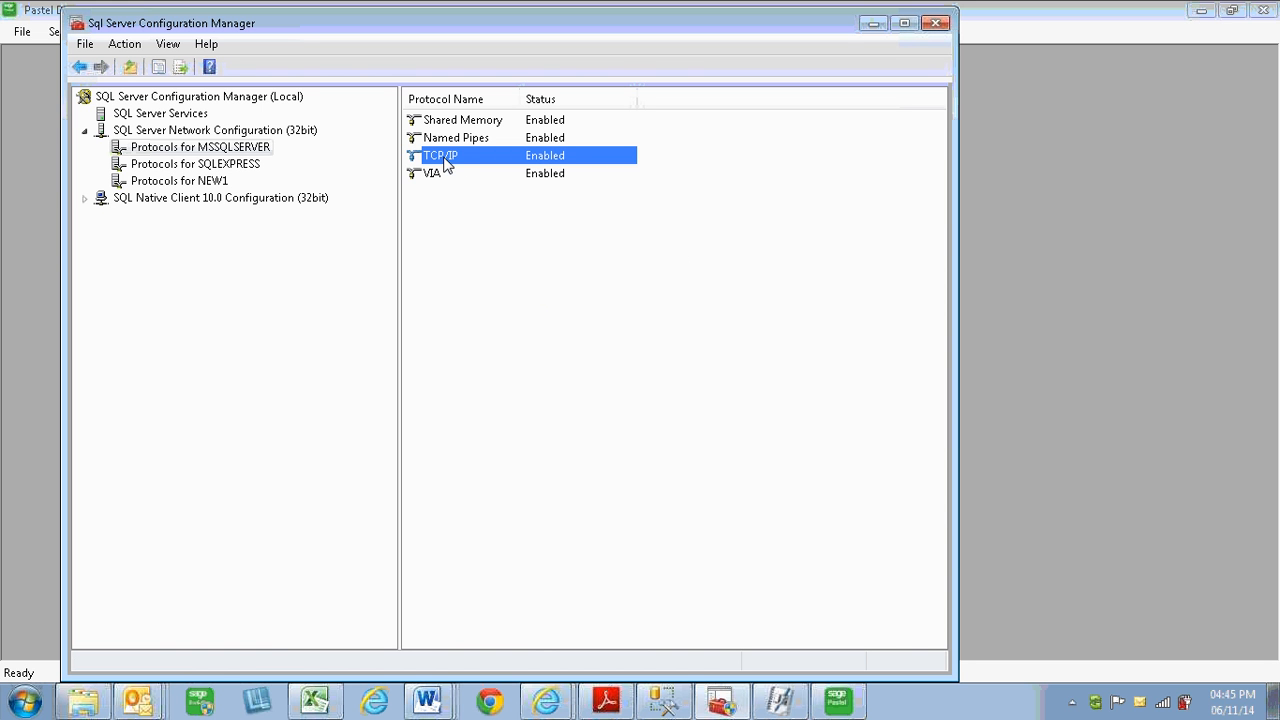
right_click(445, 149)
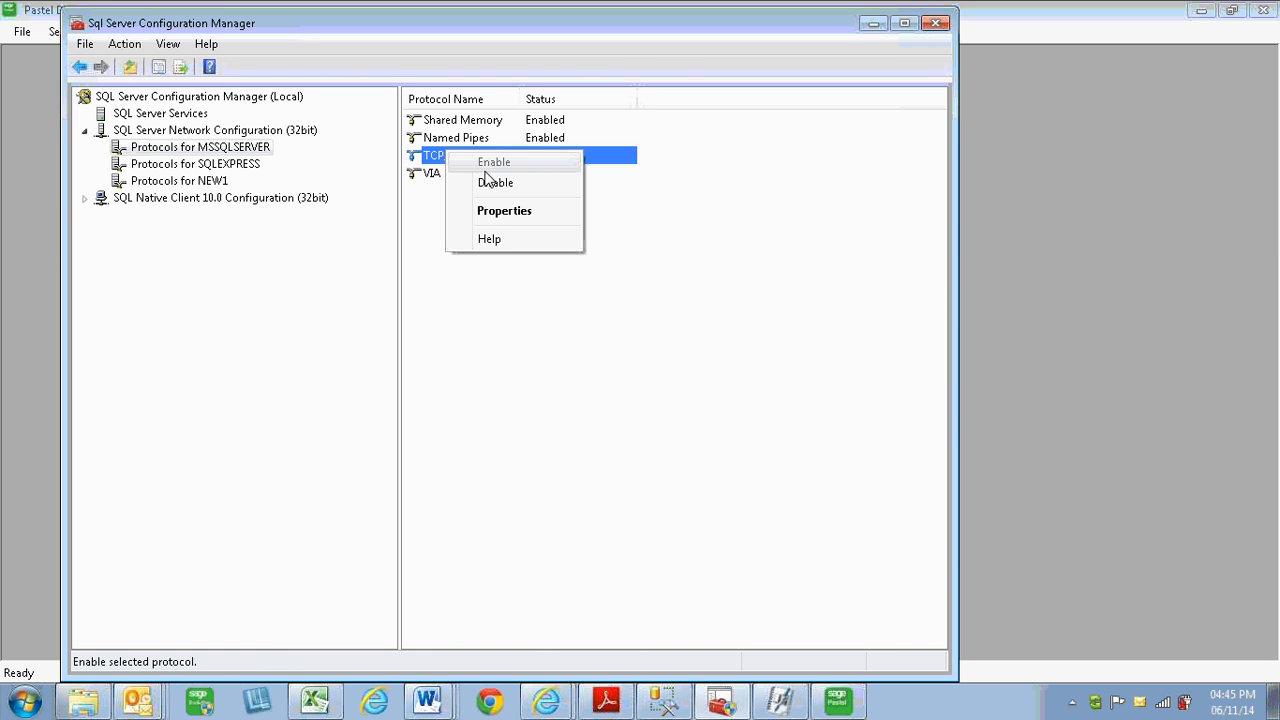
click(498, 214)
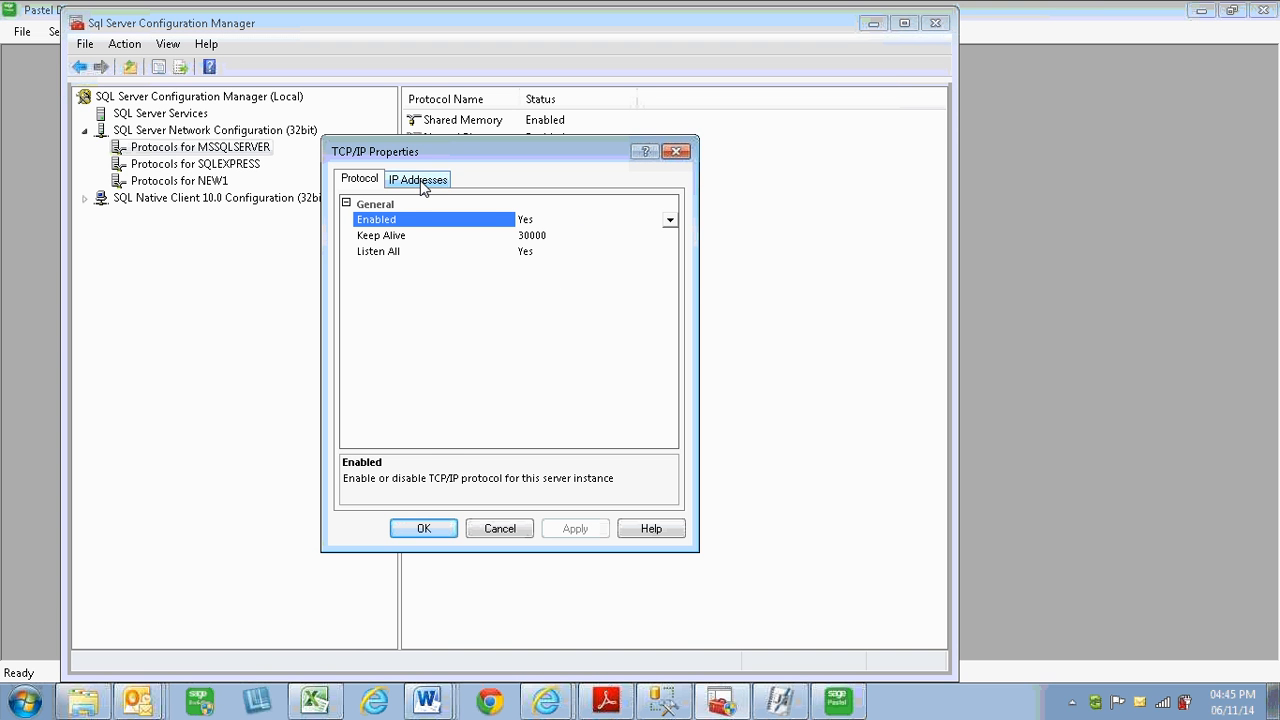
- Examine the TCP/IP protocol's IP address settings, down to the TCP port under IPAll
click(423, 182)
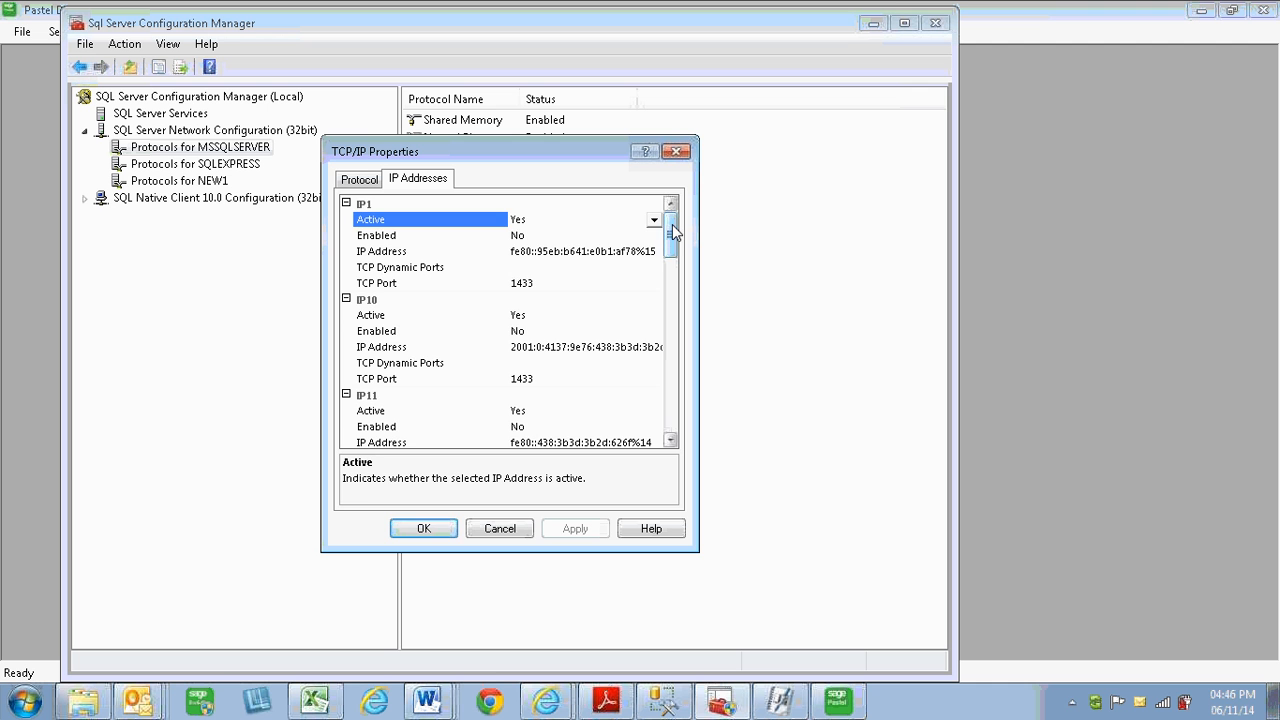
drag(672, 227, 668, 420)
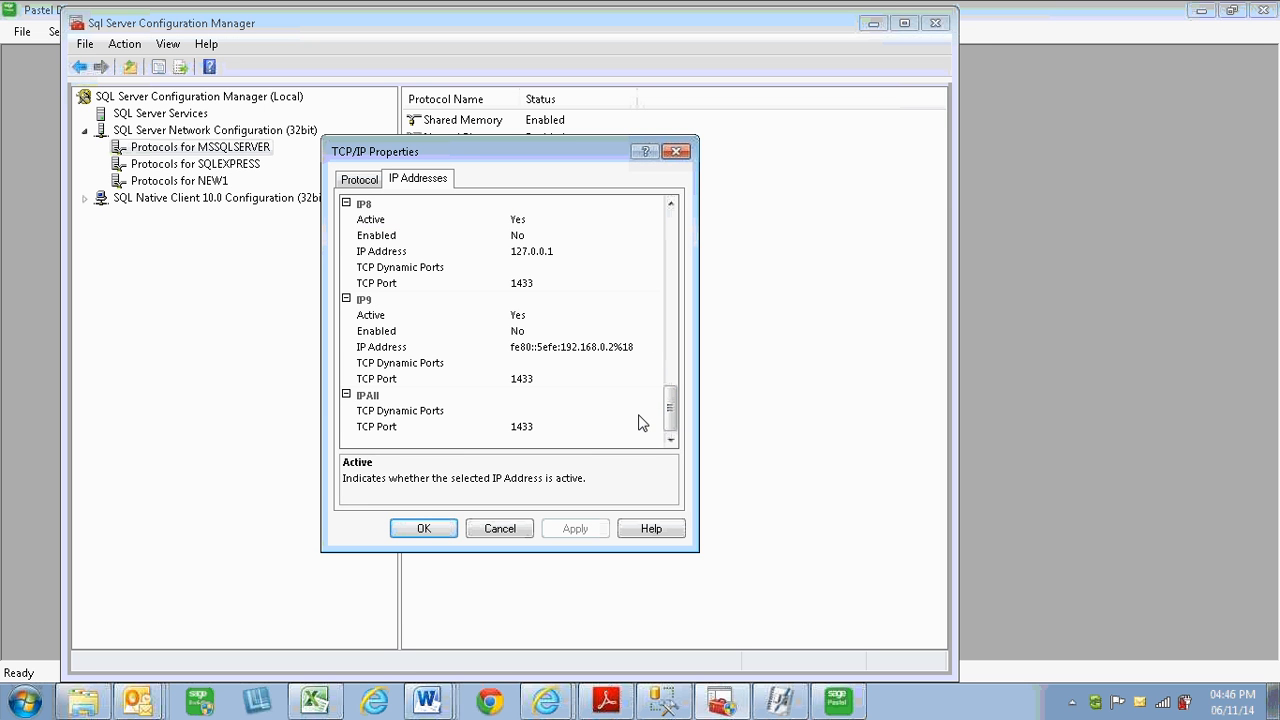
click(517, 428)
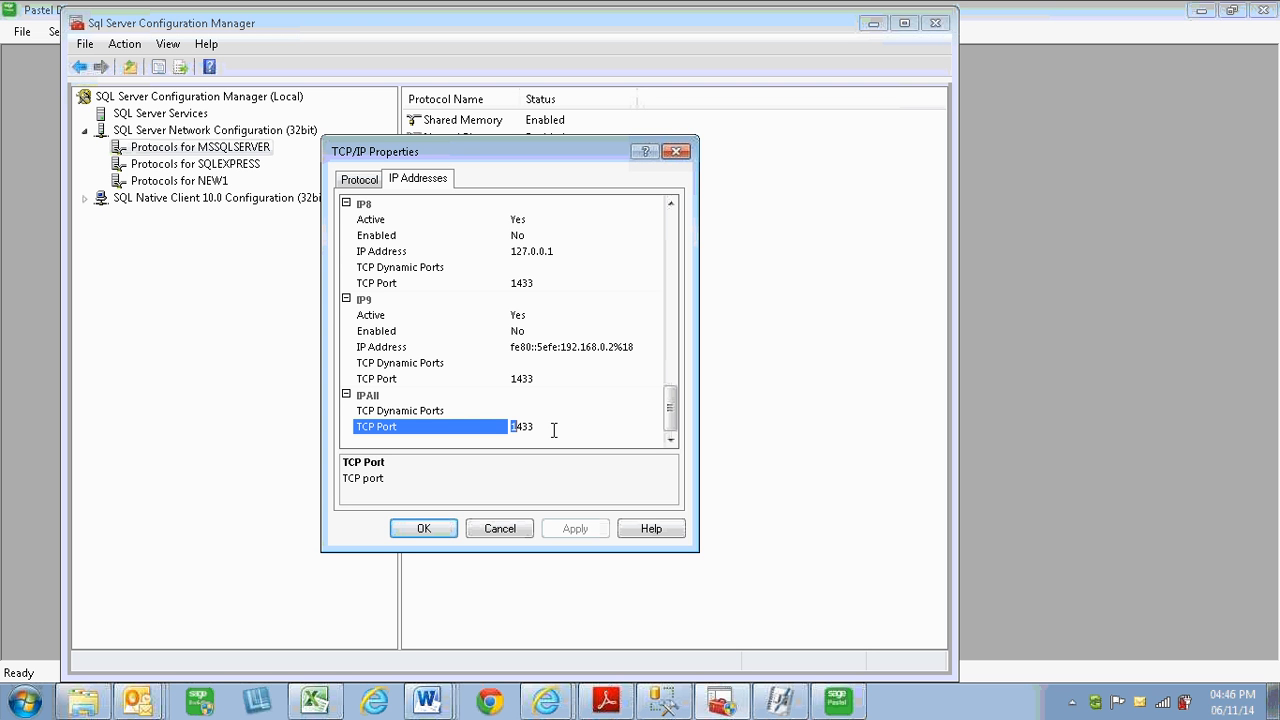
click(543, 427)
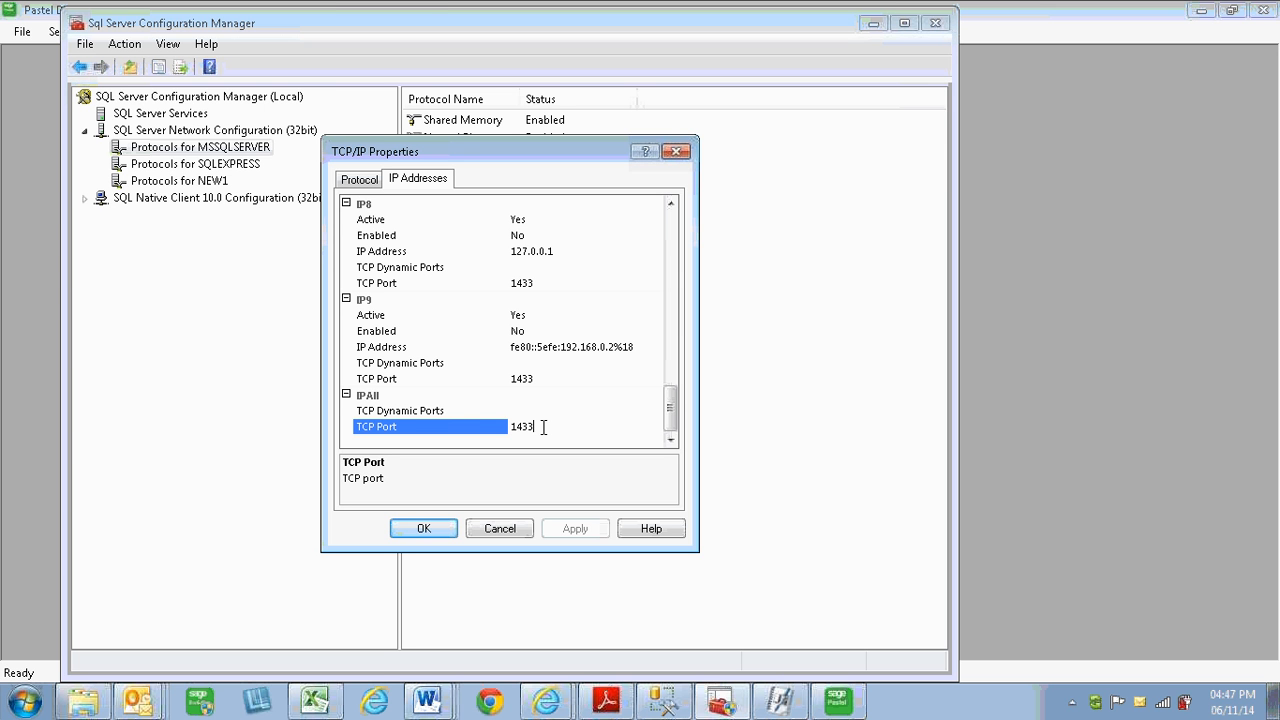
- Go to Windows Firewall in Control Panel and open the list of programs allowed to communicate through it
click(25, 702)
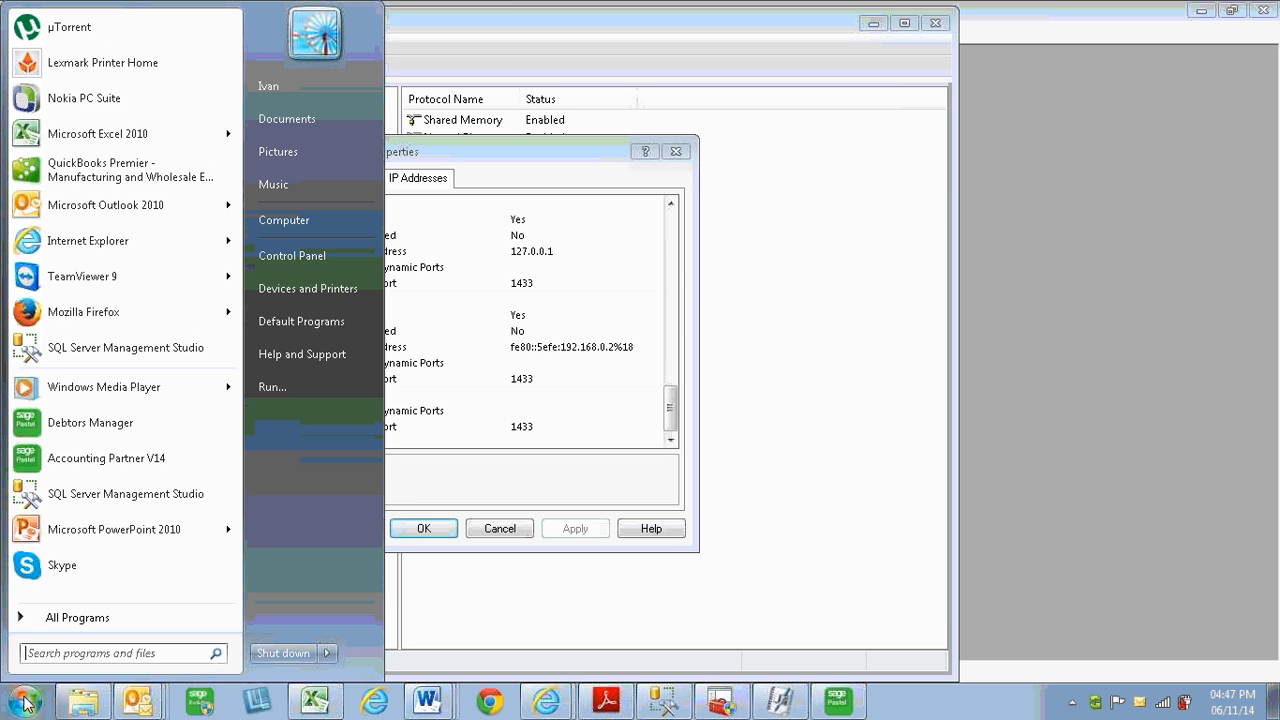
click(297, 257)
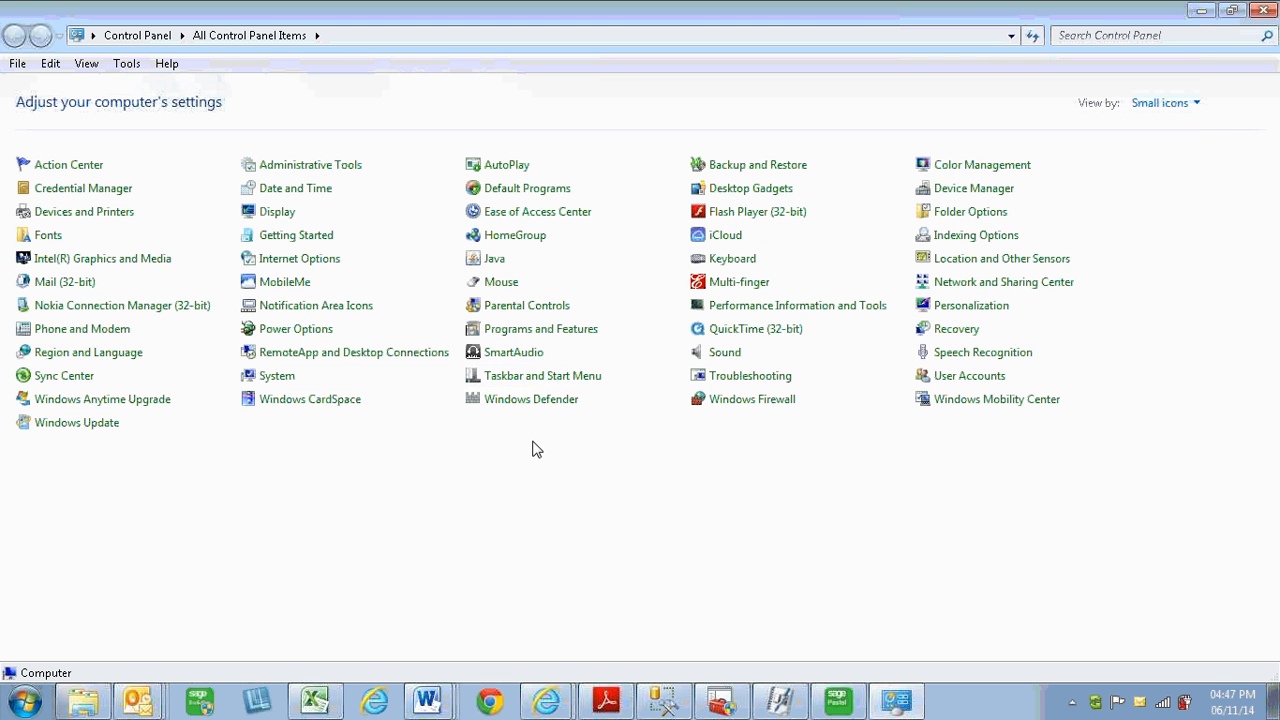
click(726, 402)
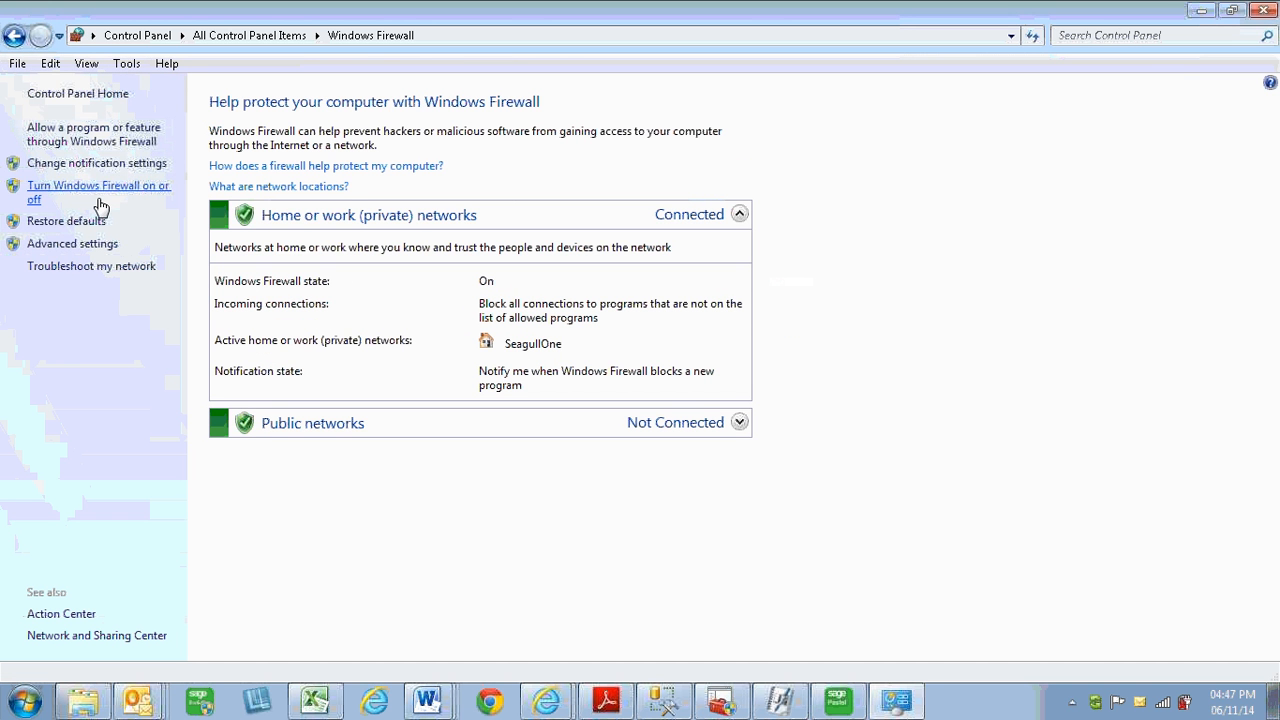
click(117, 144)
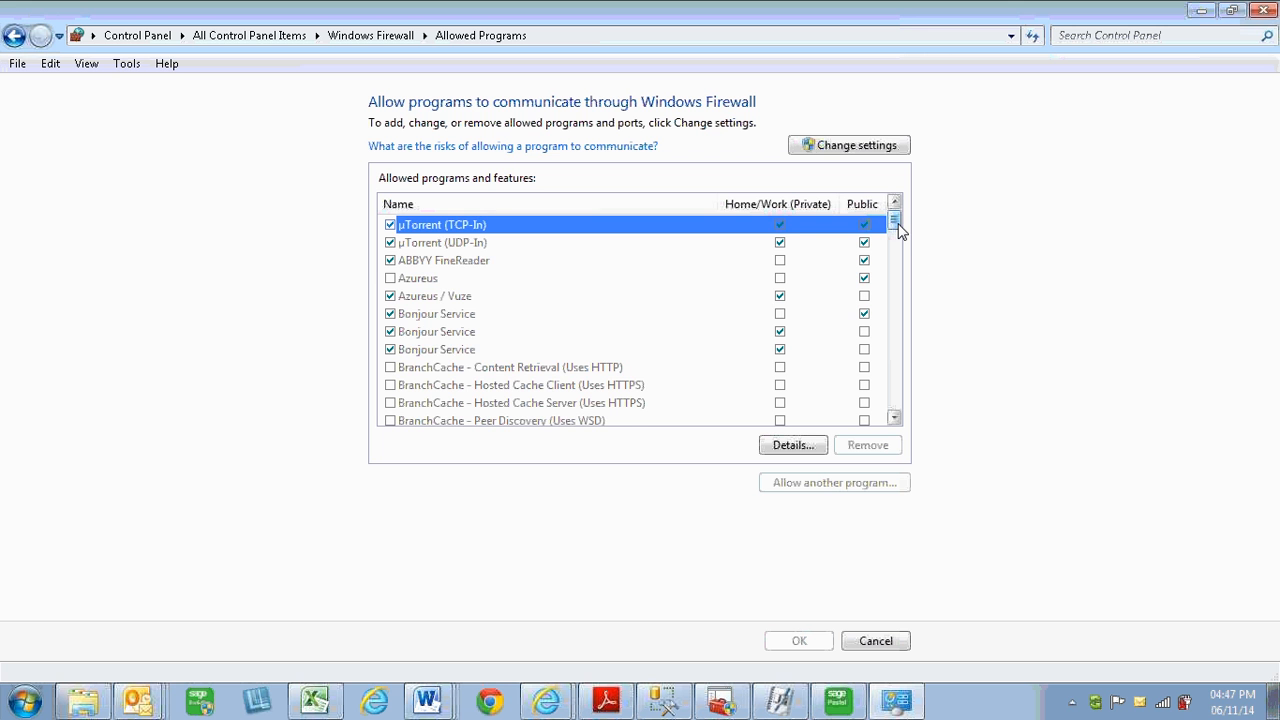
- Check the SQL entries in the firewall's allowed programs and the IPAll TCP port in MSSQLSERVER's TCP/IP properties, leaving the settings as they are
drag(898, 230, 898, 248)
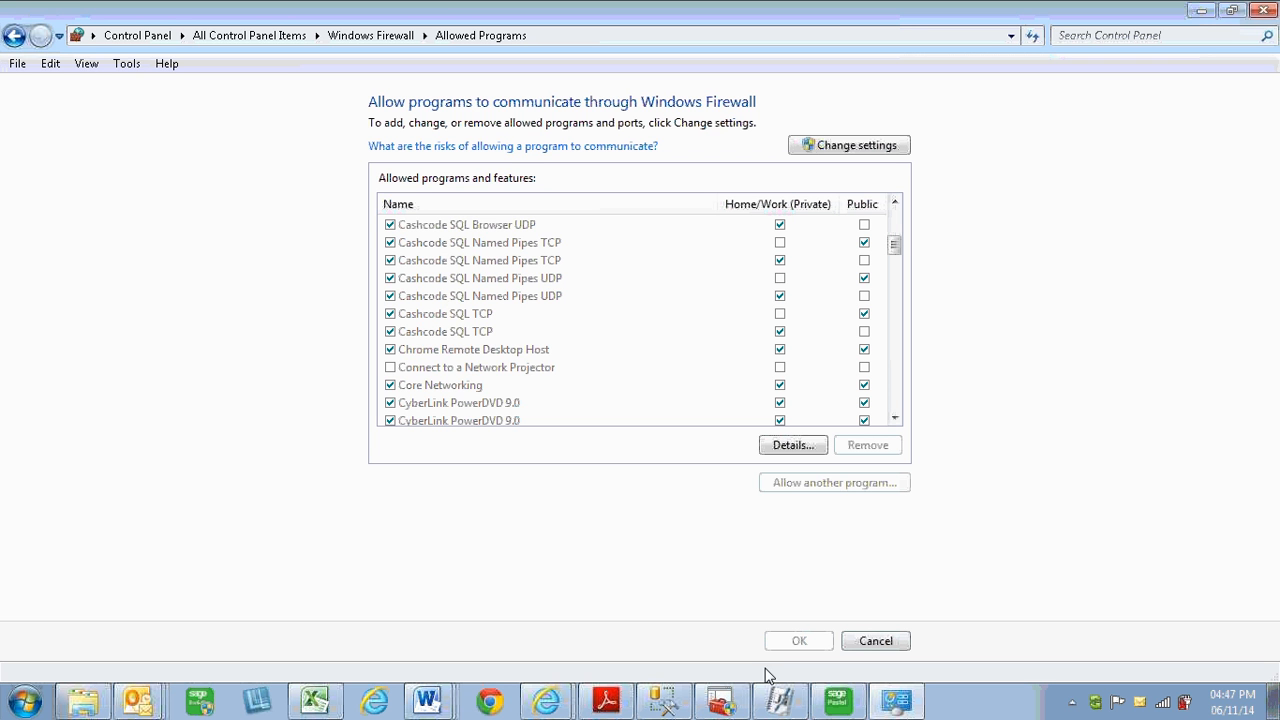
click(721, 700)
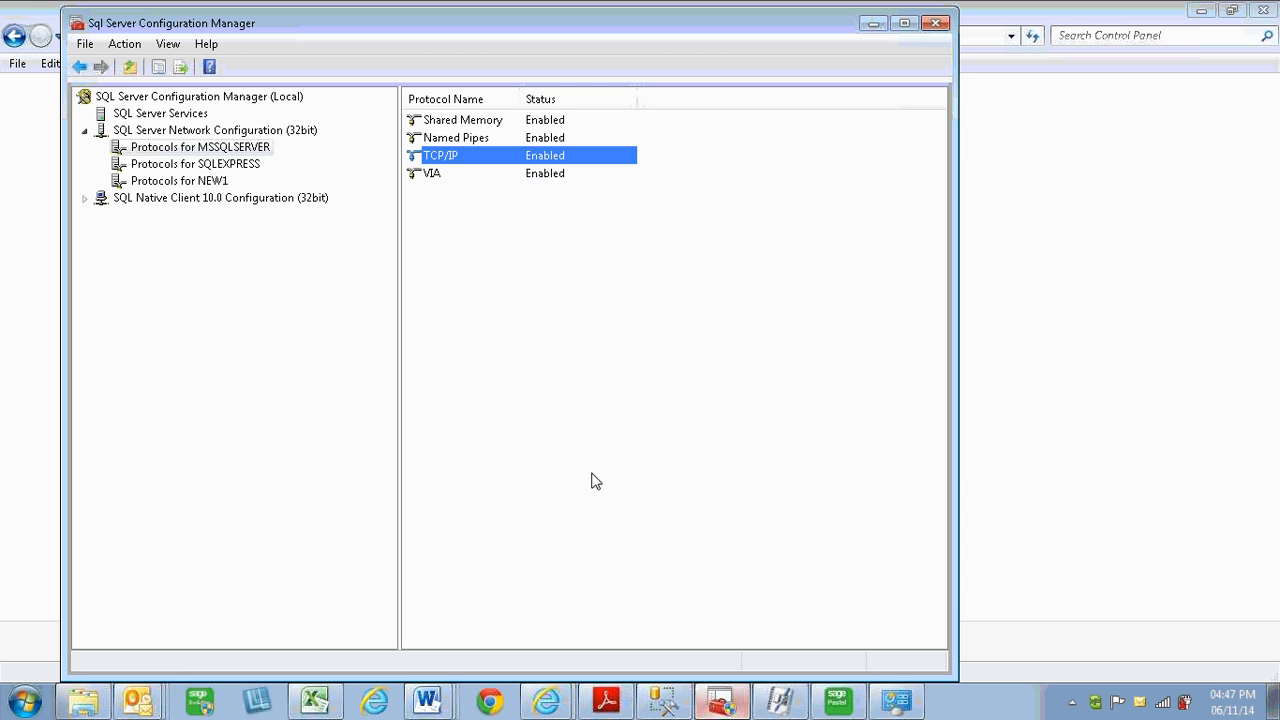
double_click(430, 163)
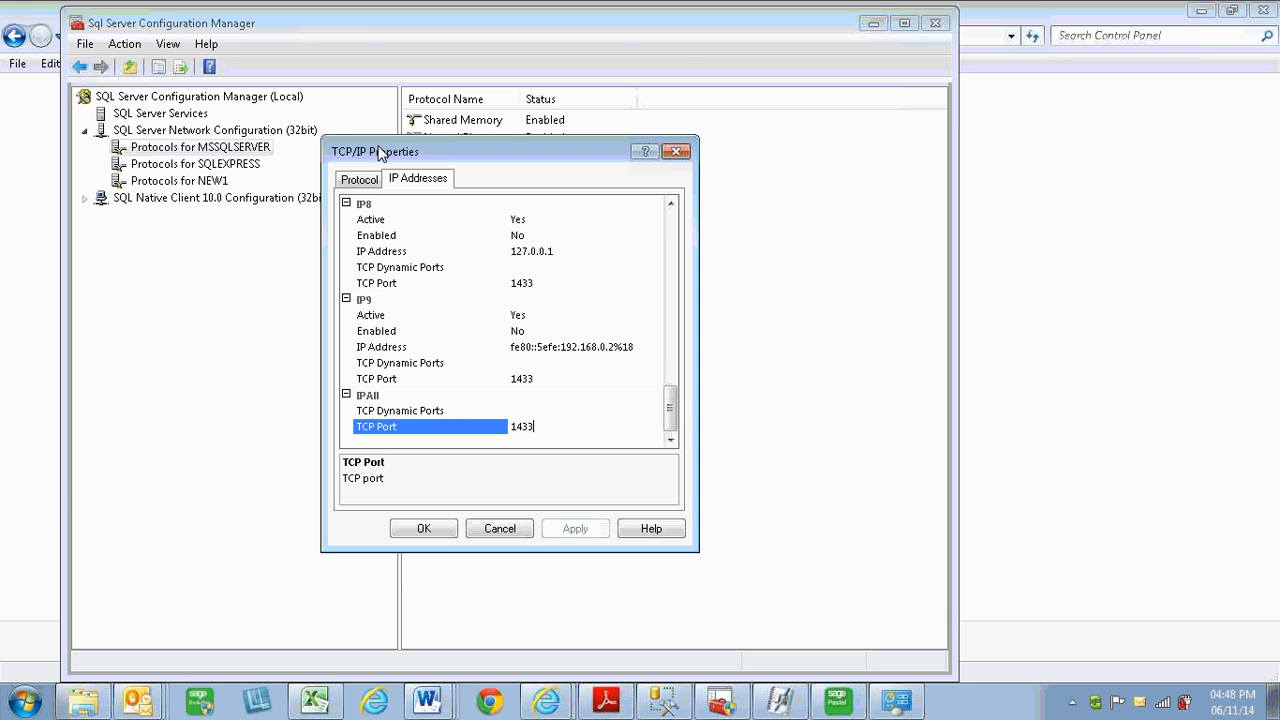
drag(380, 151, 410, 176)
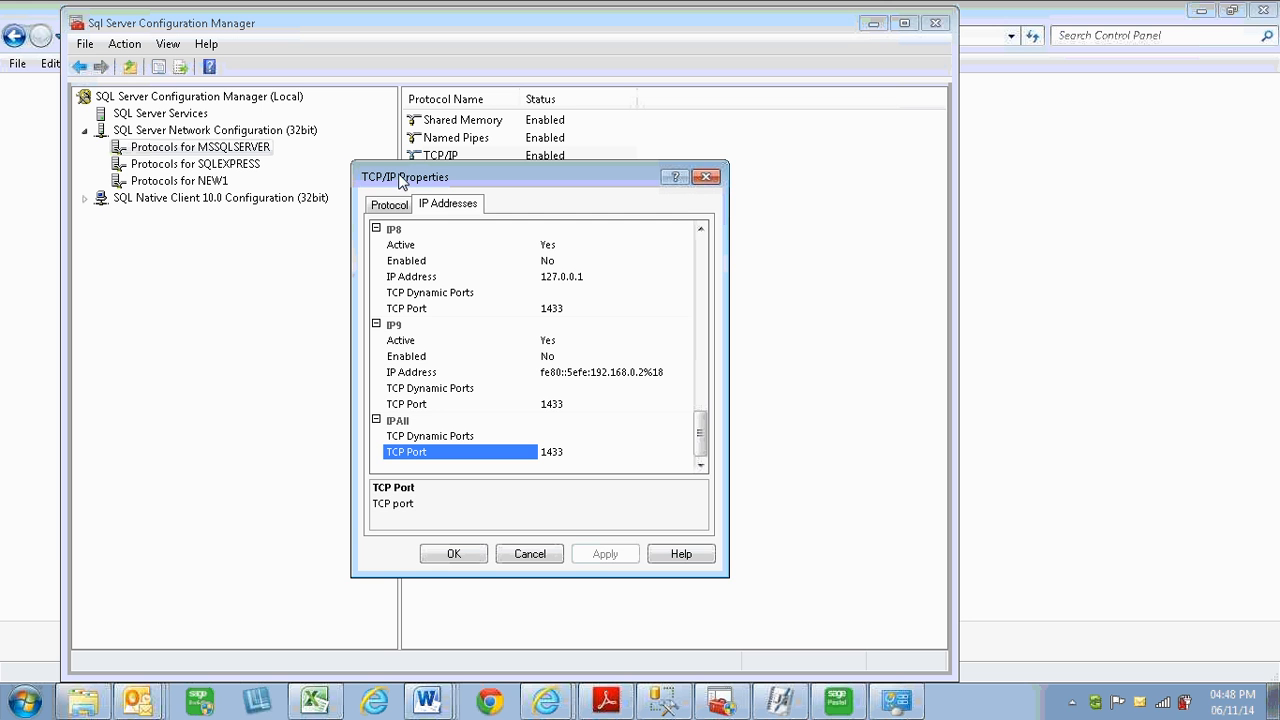
click(550, 553)
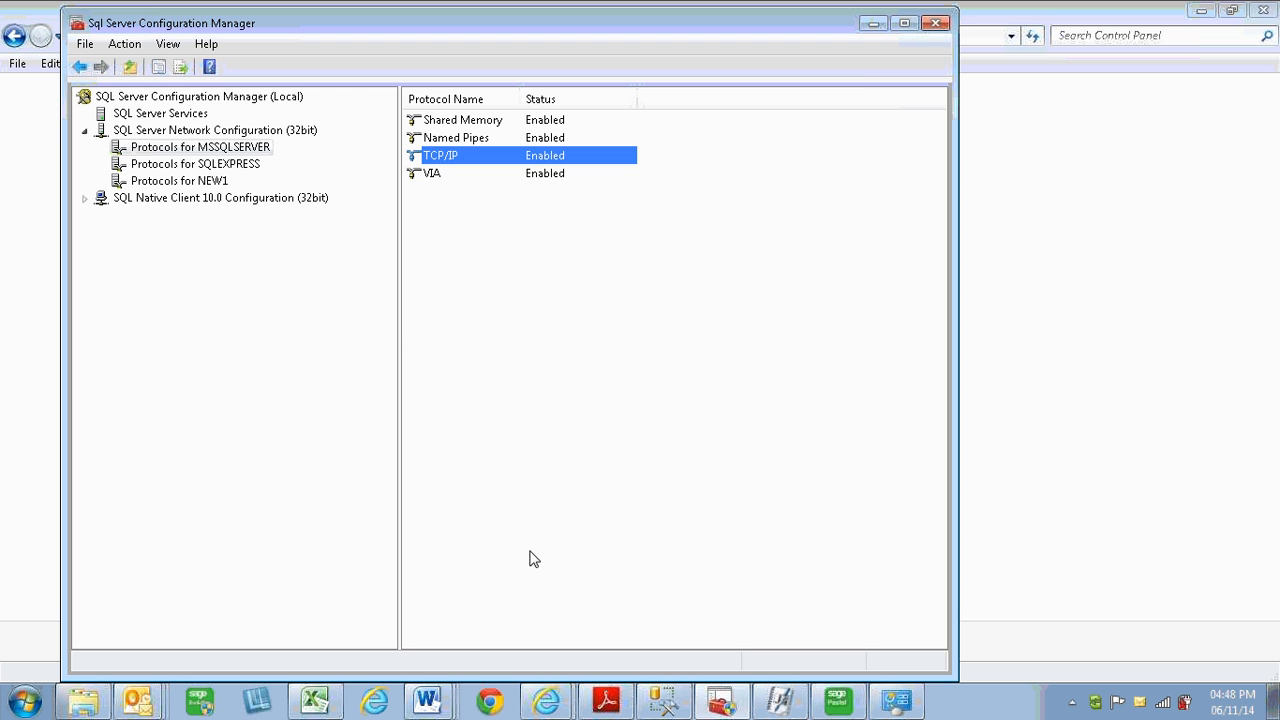
click(873, 23)
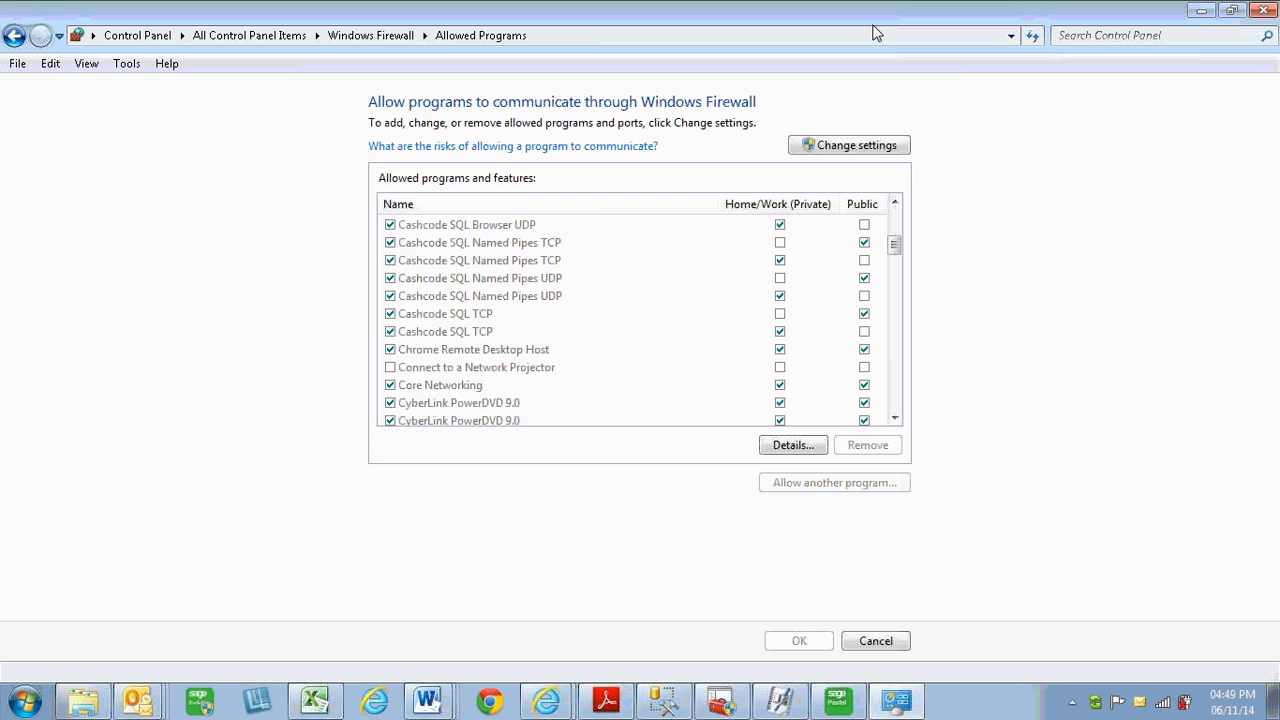
- Switch to SQL Webex Agenda.docx in Word and select the Overview point "SQL: it's a security issue, not an installation issue"
click(430, 702)
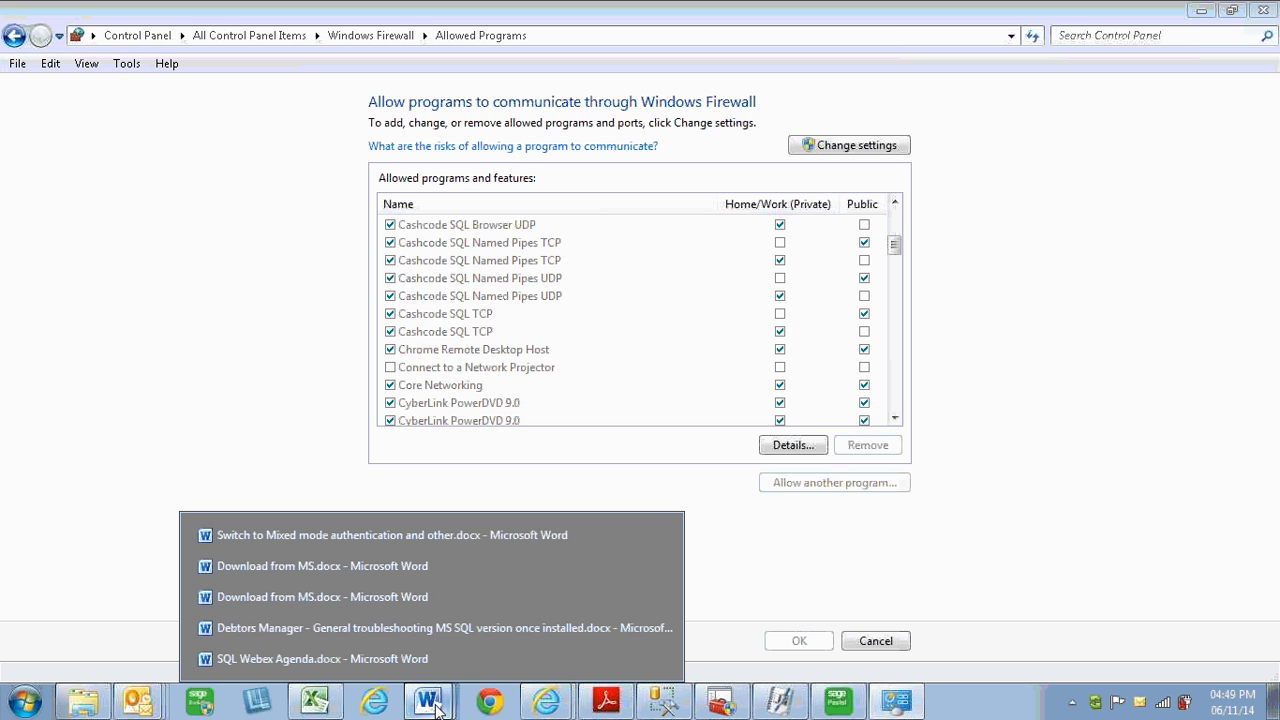
click(310, 657)
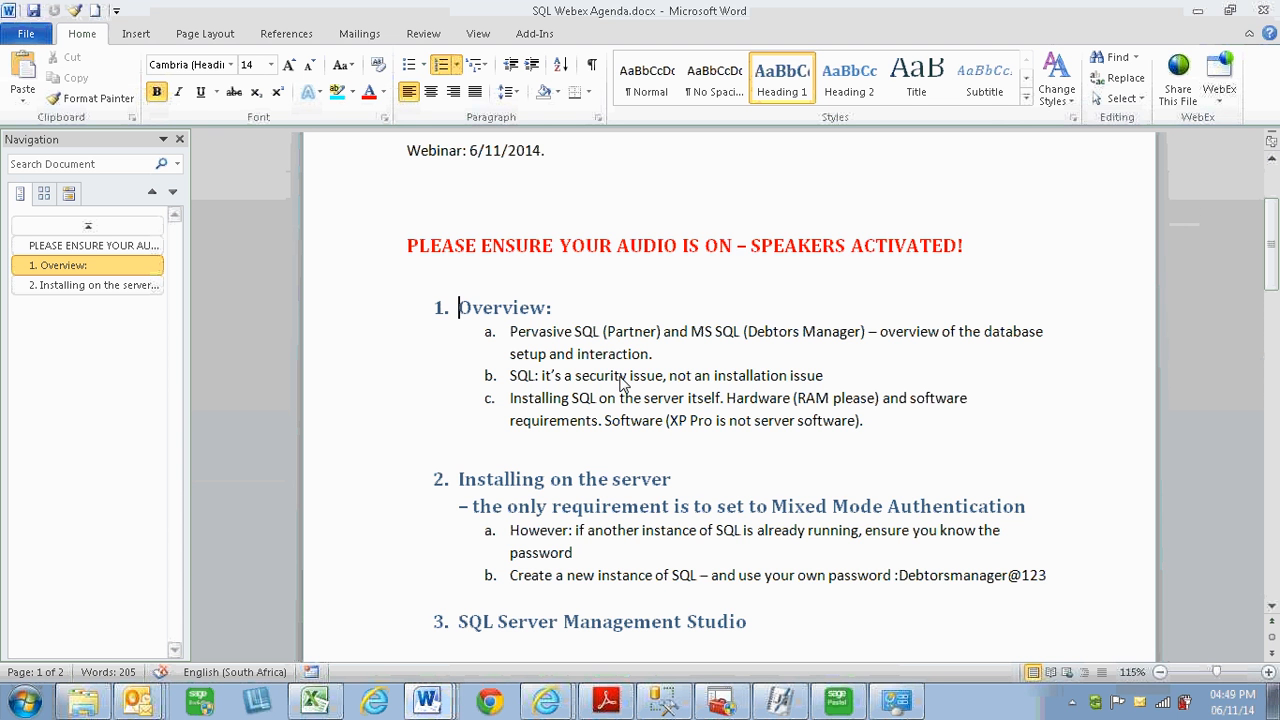
scroll(580, 360, down, 1)
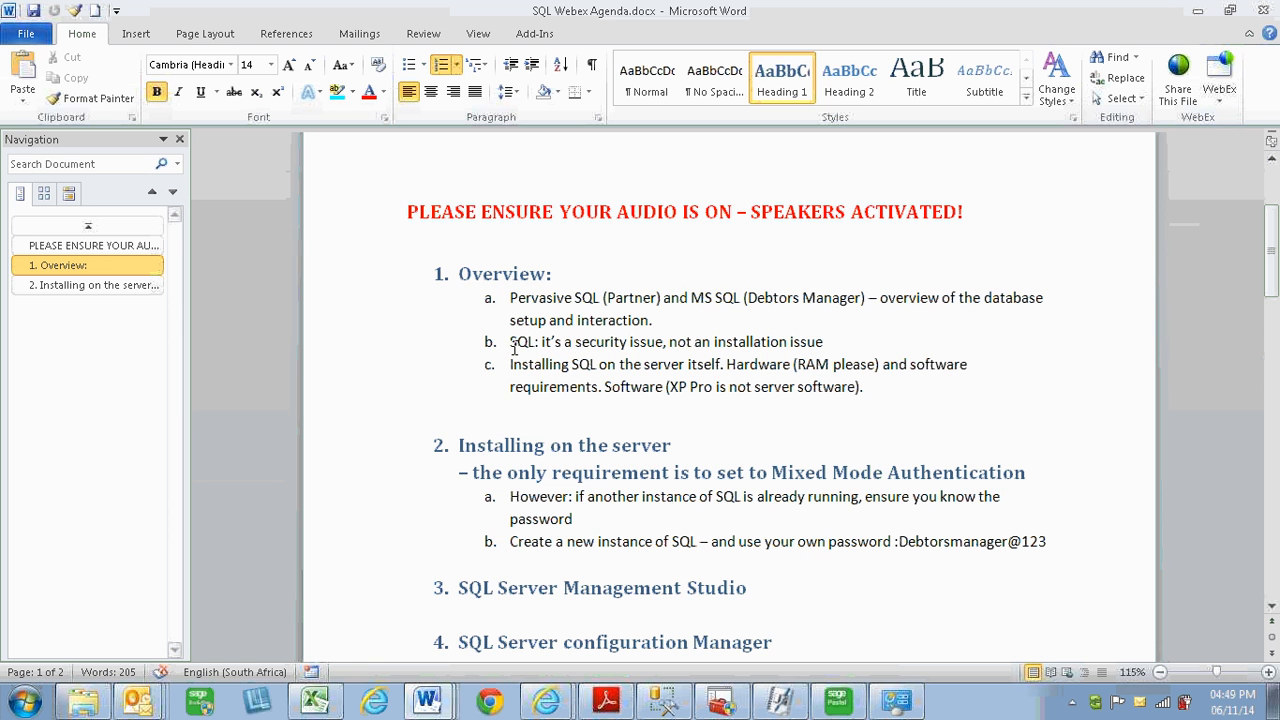
drag(511, 344, 788, 331)
triple_click(788, 335)
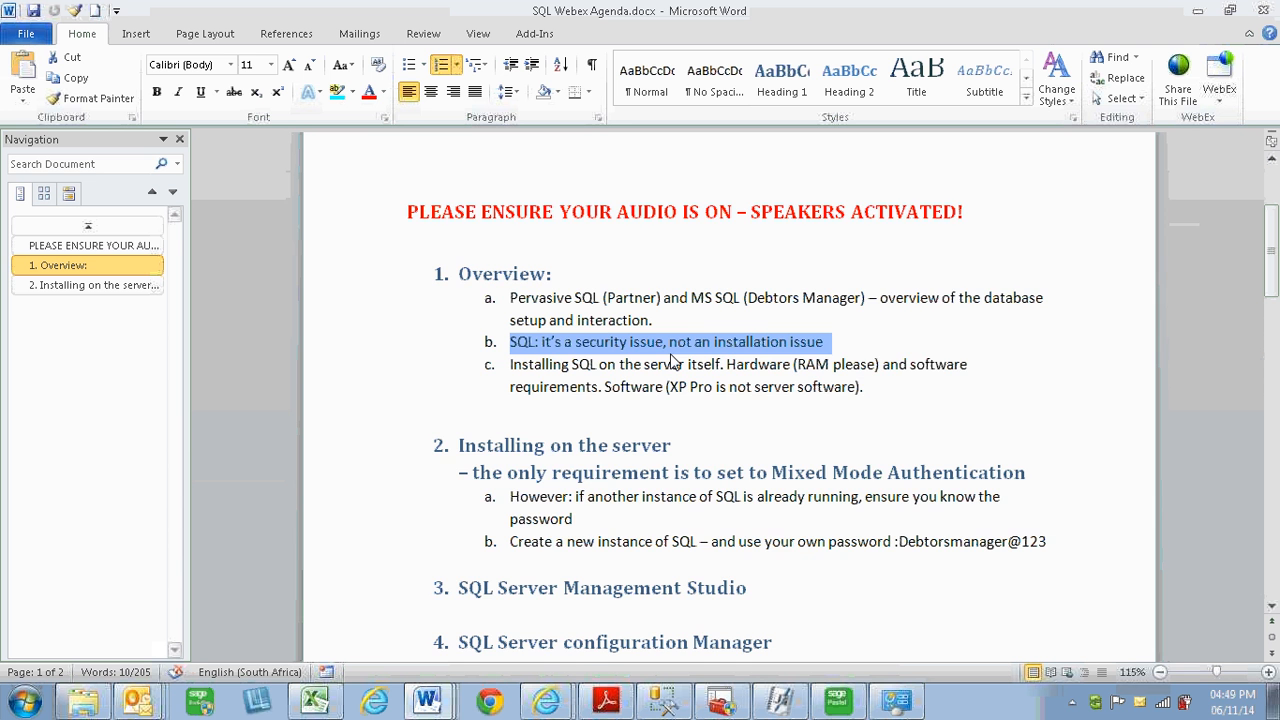
- Review the agenda from installing on the server to the download item, and select "MS SQL" in that item's heading
scroll(649, 423, down, 2)
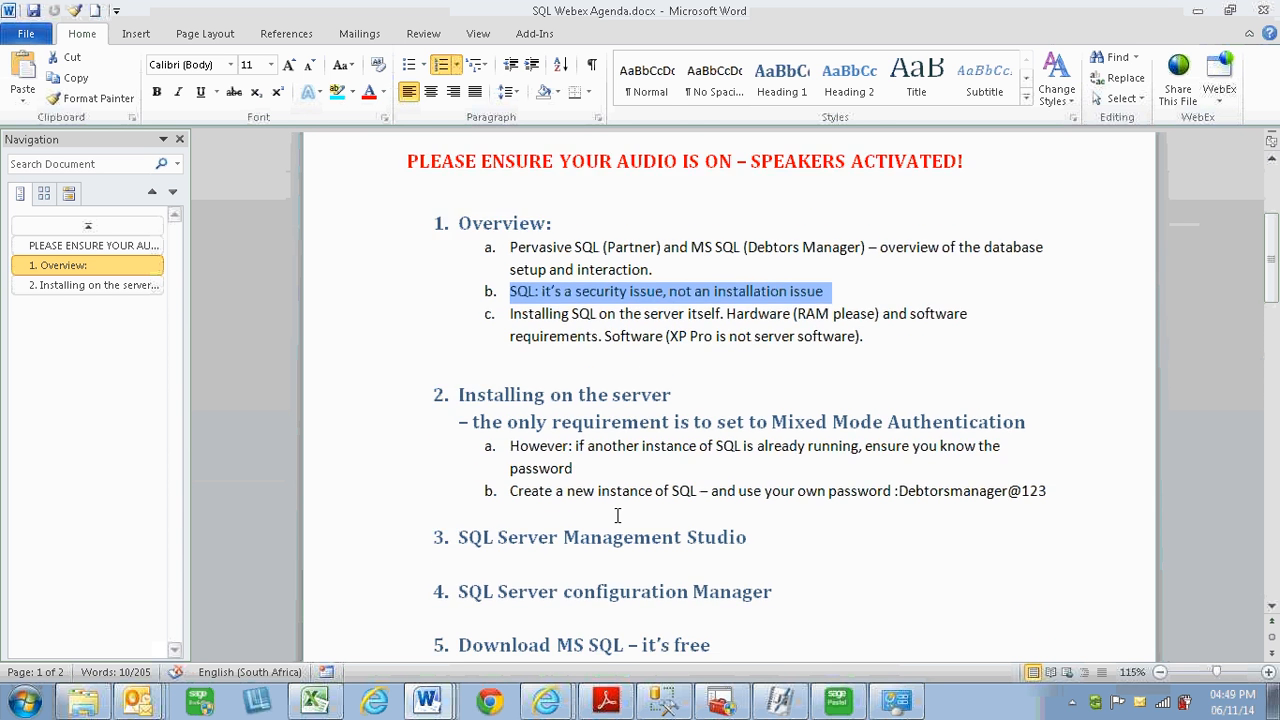
click(617, 503)
scroll(619, 520, down, 1)
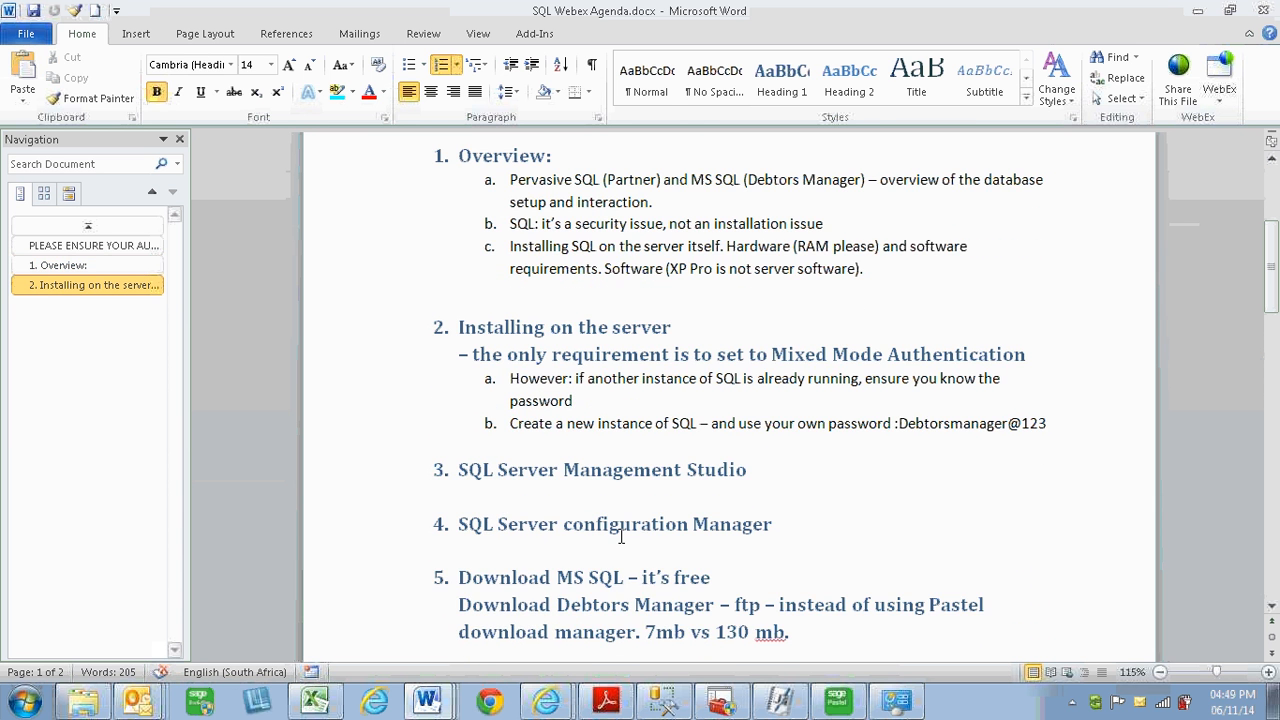
scroll(586, 531, down, 1)
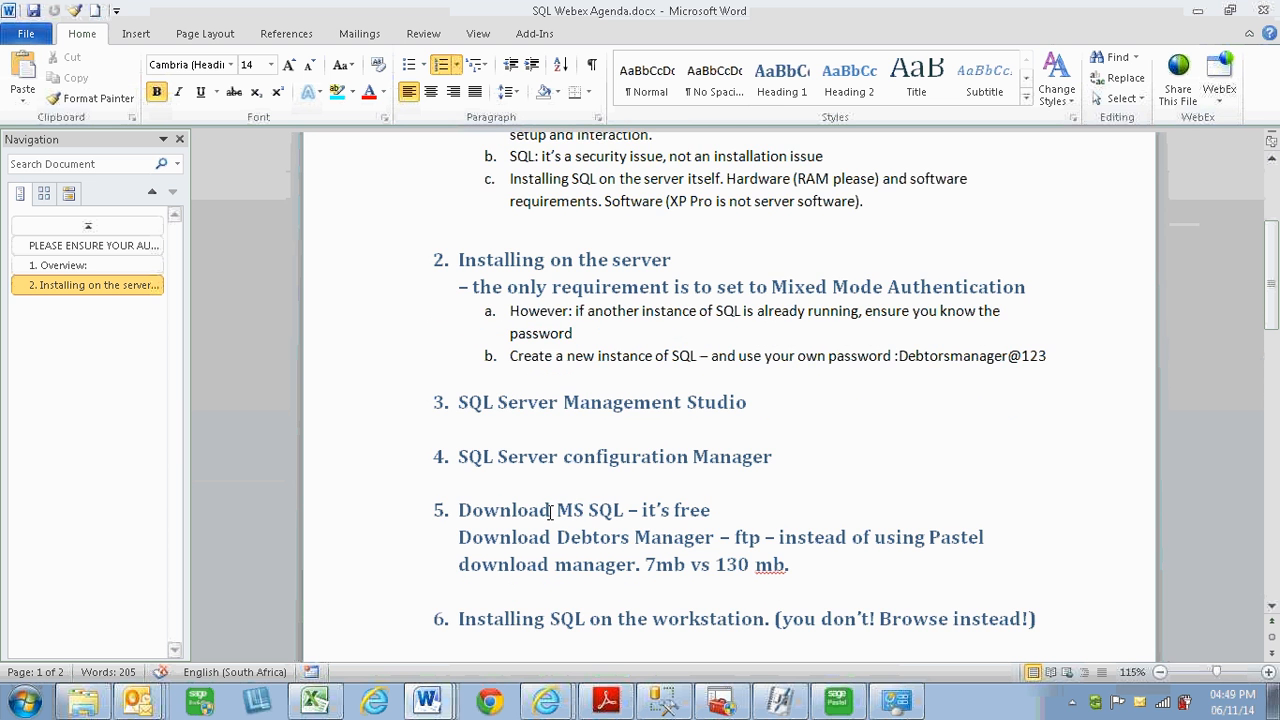
drag(556, 510, 626, 511)
scroll(622, 517, down, 1)
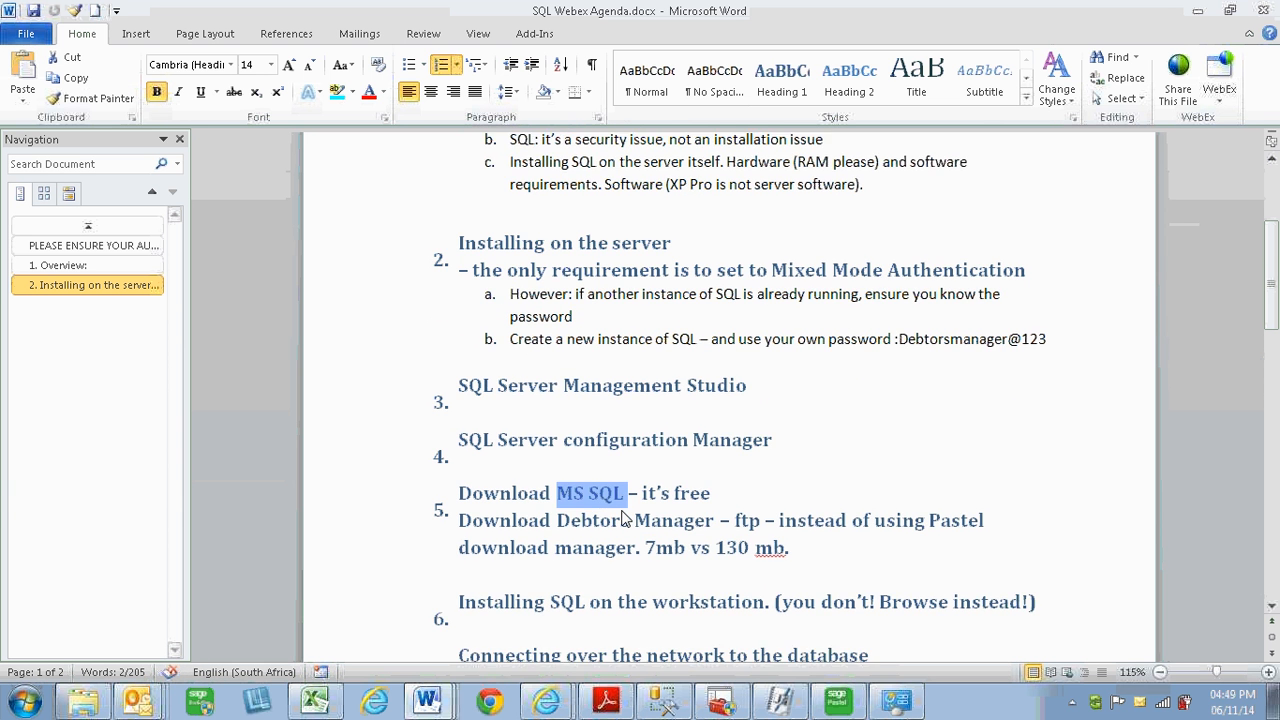
- Read the remaining agenda items on workstation installation, network connection and troubleshooting, down to item 9
scroll(622, 517, down, 1)
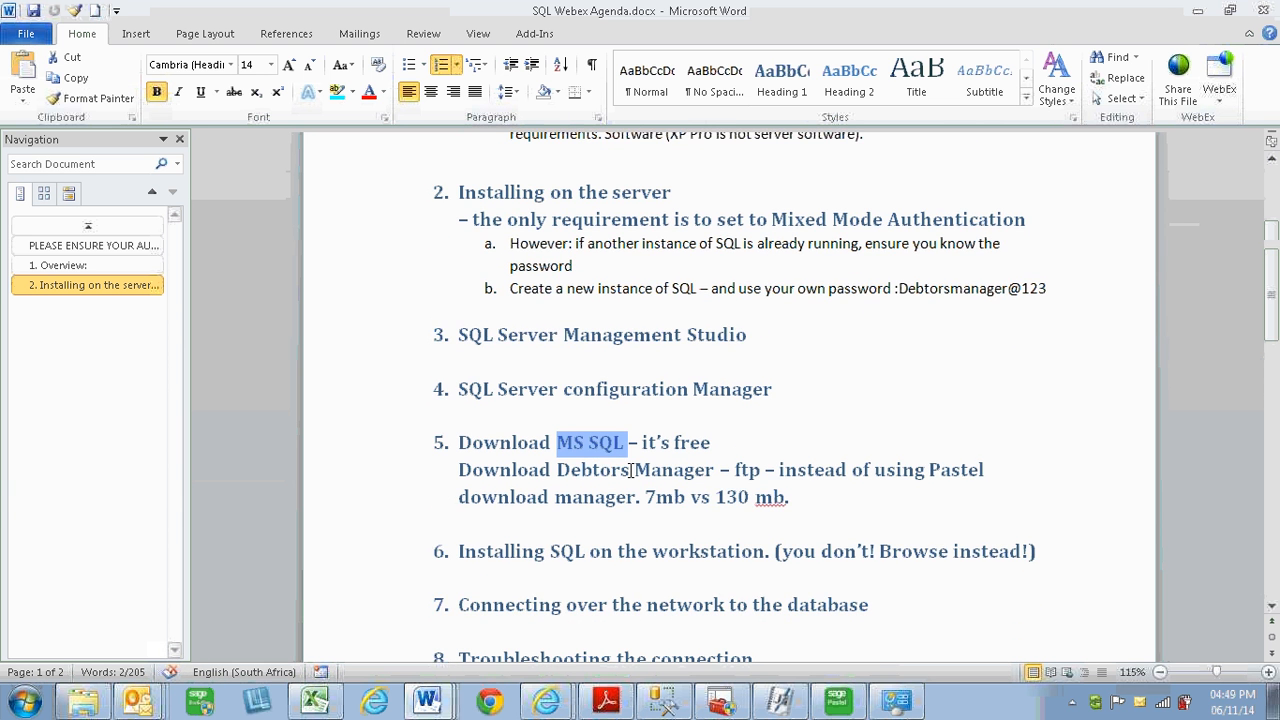
scroll(631, 470, down, 2)
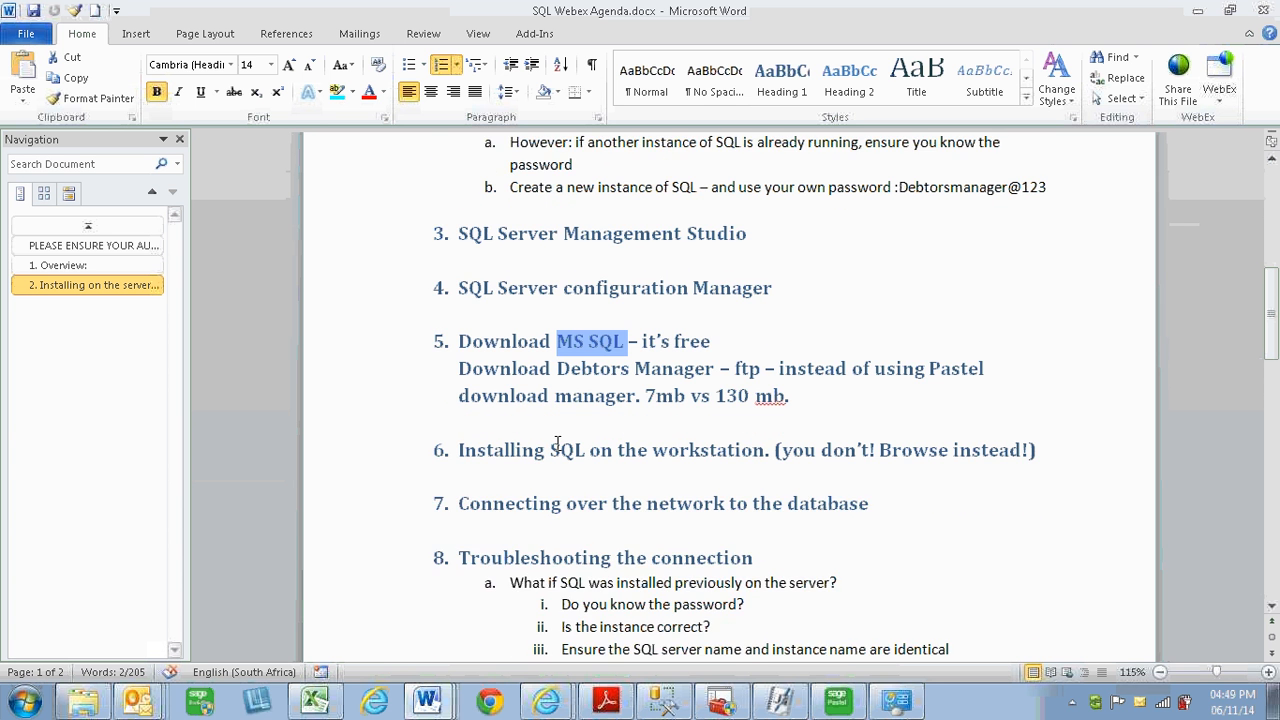
scroll(560, 457, down, 1)
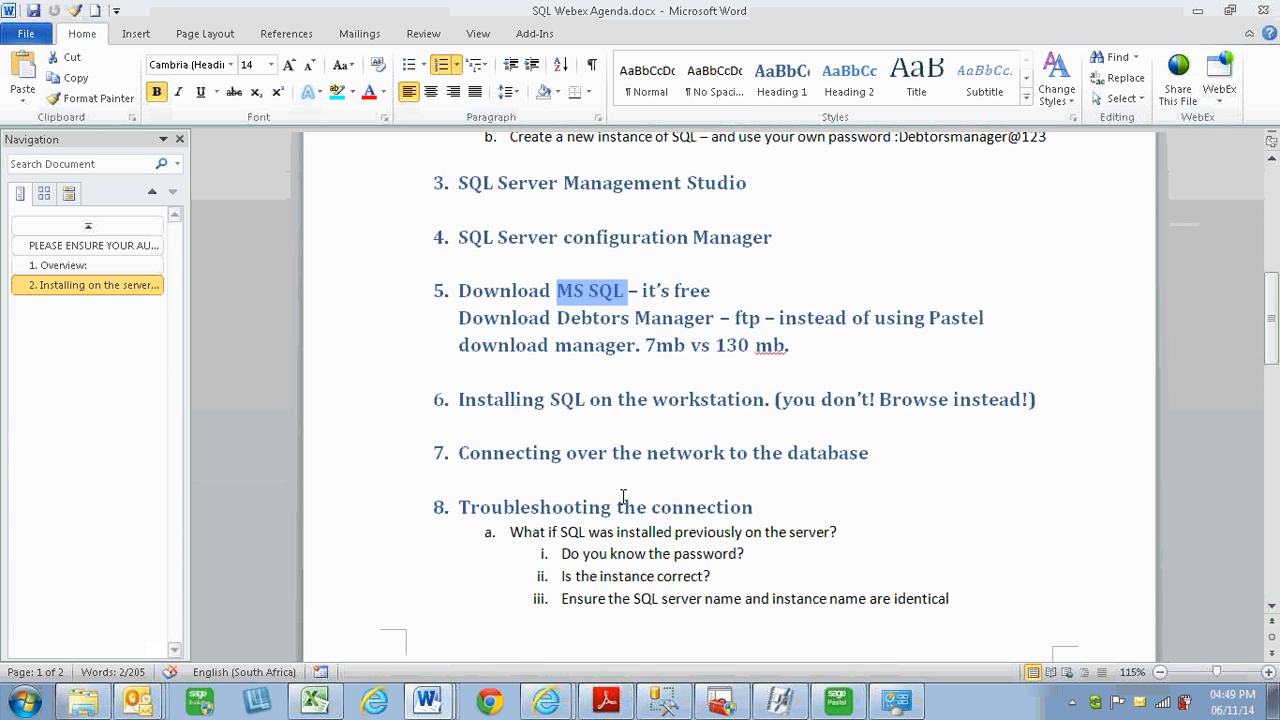
scroll(623, 497, down, 3)
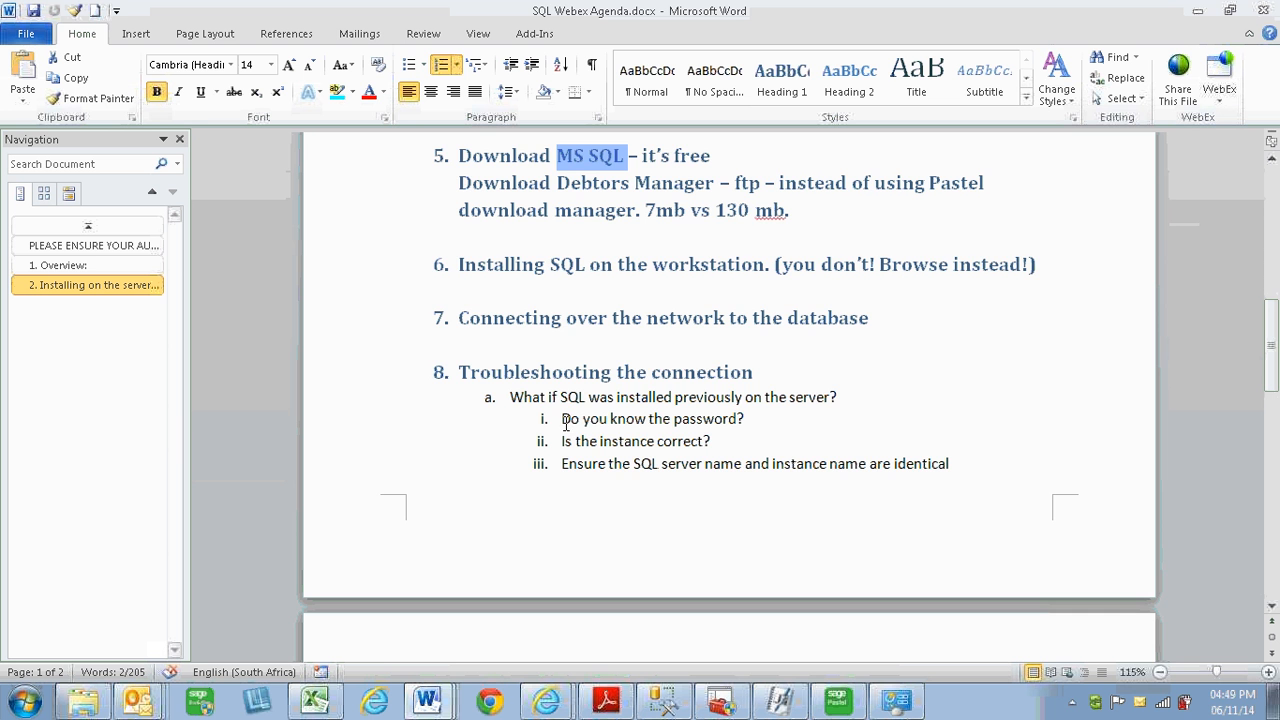
scroll(629, 445, down, 1)
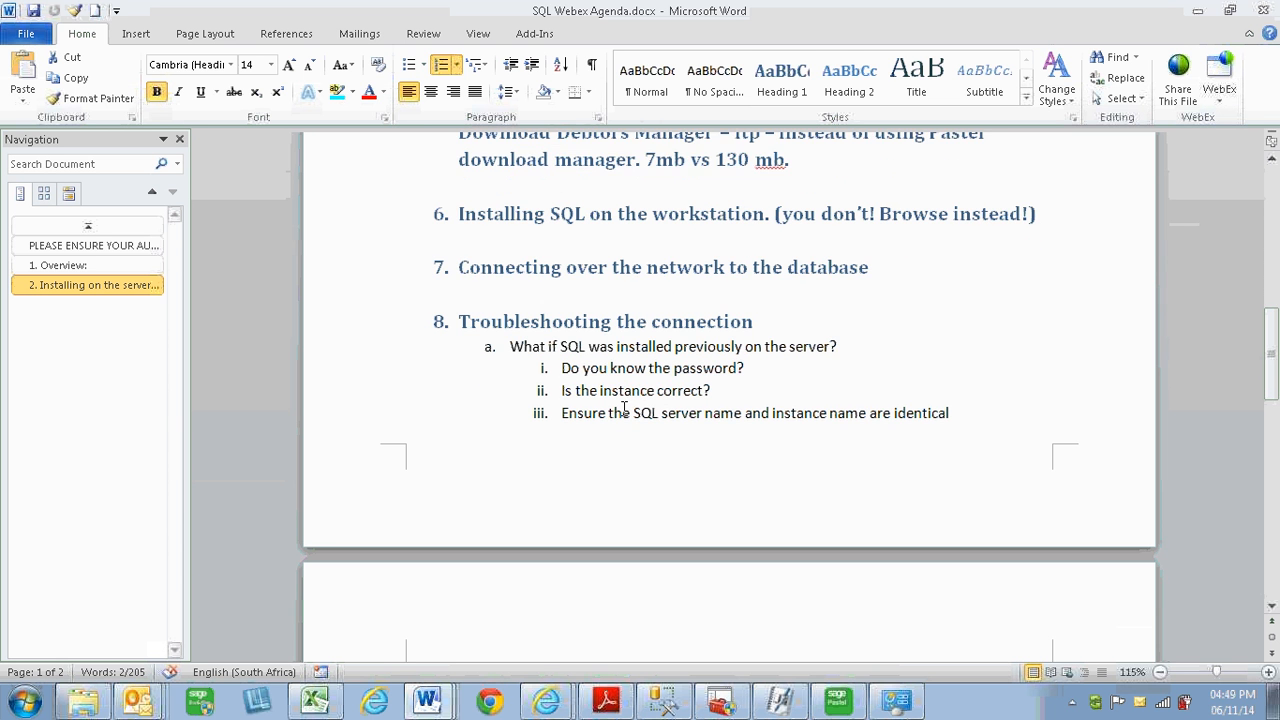
scroll(632, 362, down, 1)
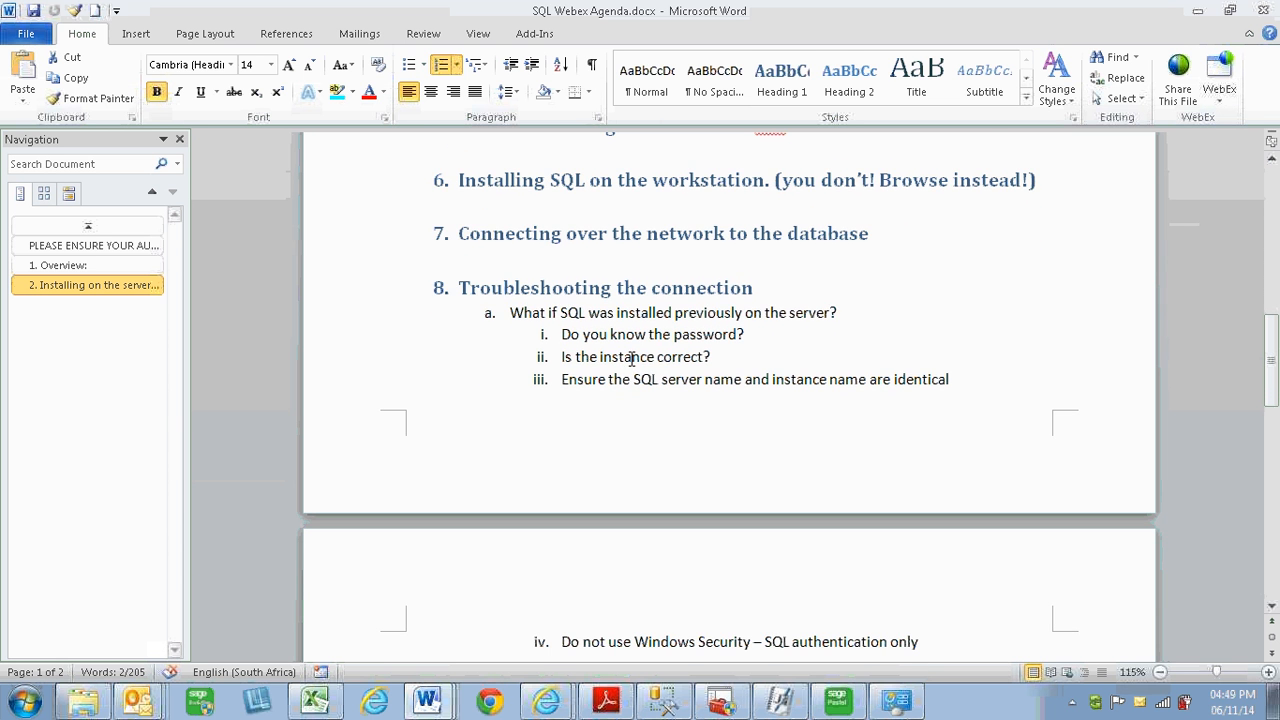
scroll(640, 388, down, 1)
scroll(641, 390, down, 1)
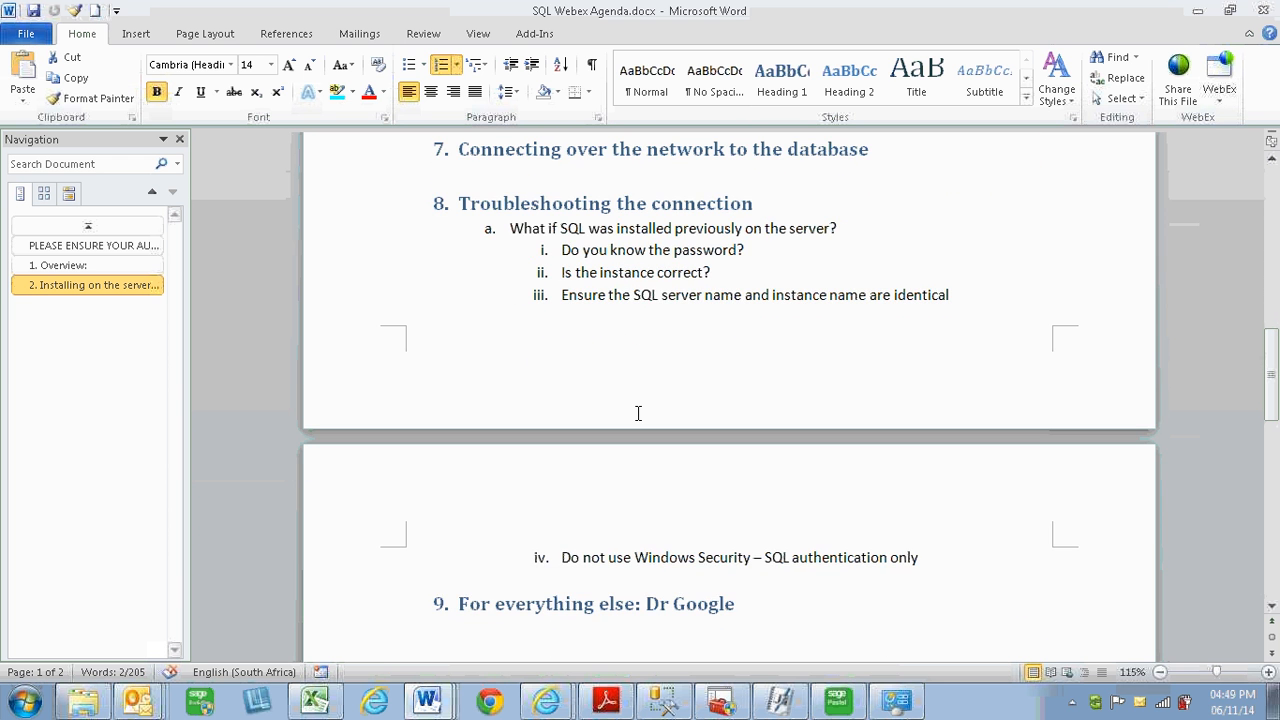
scroll(638, 413, down, 2)
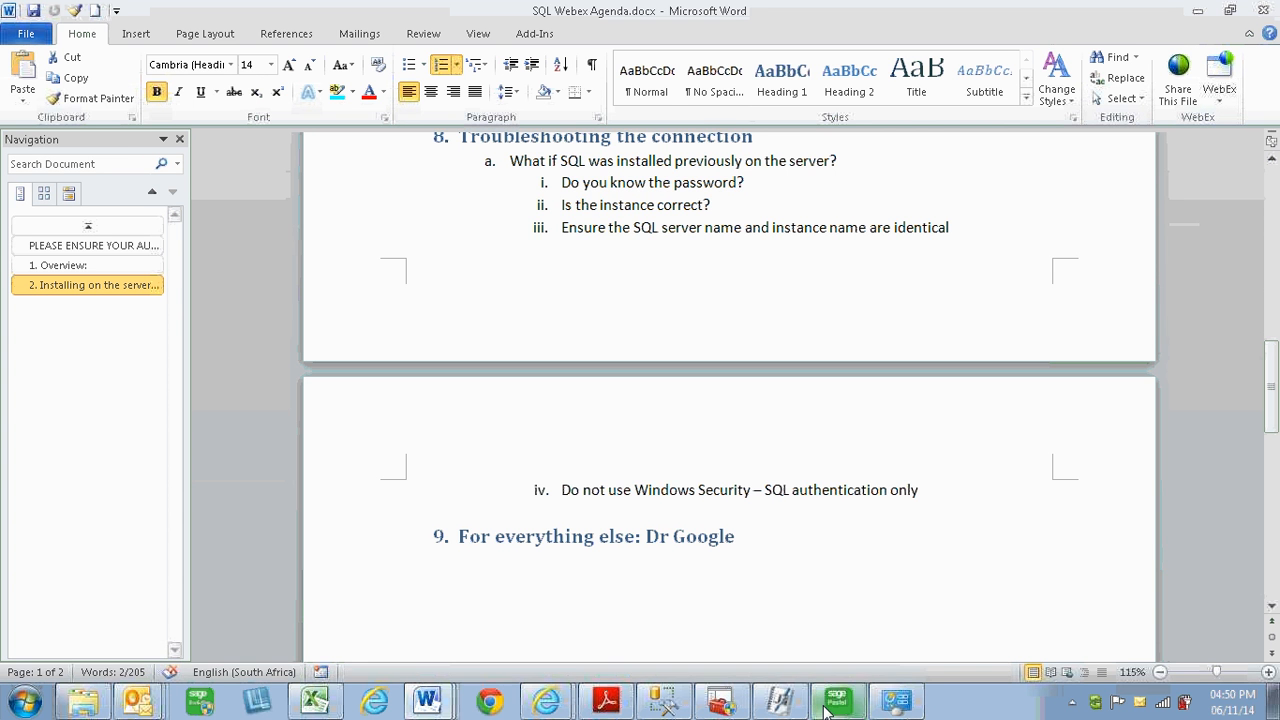
- Switch to the Microsoft SQL for Debtors Manager installation guide in Adobe Reader and review wizard steps 2 to 4
mouse_move(836, 700)
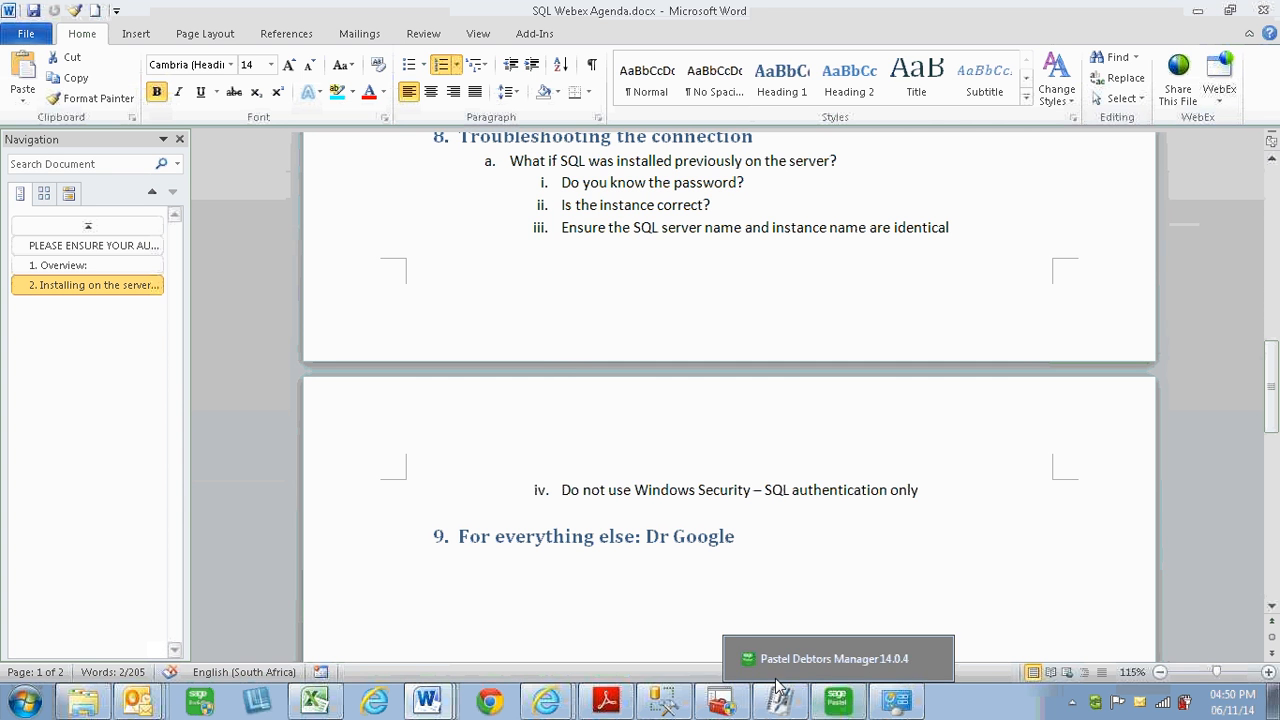
click(618, 699)
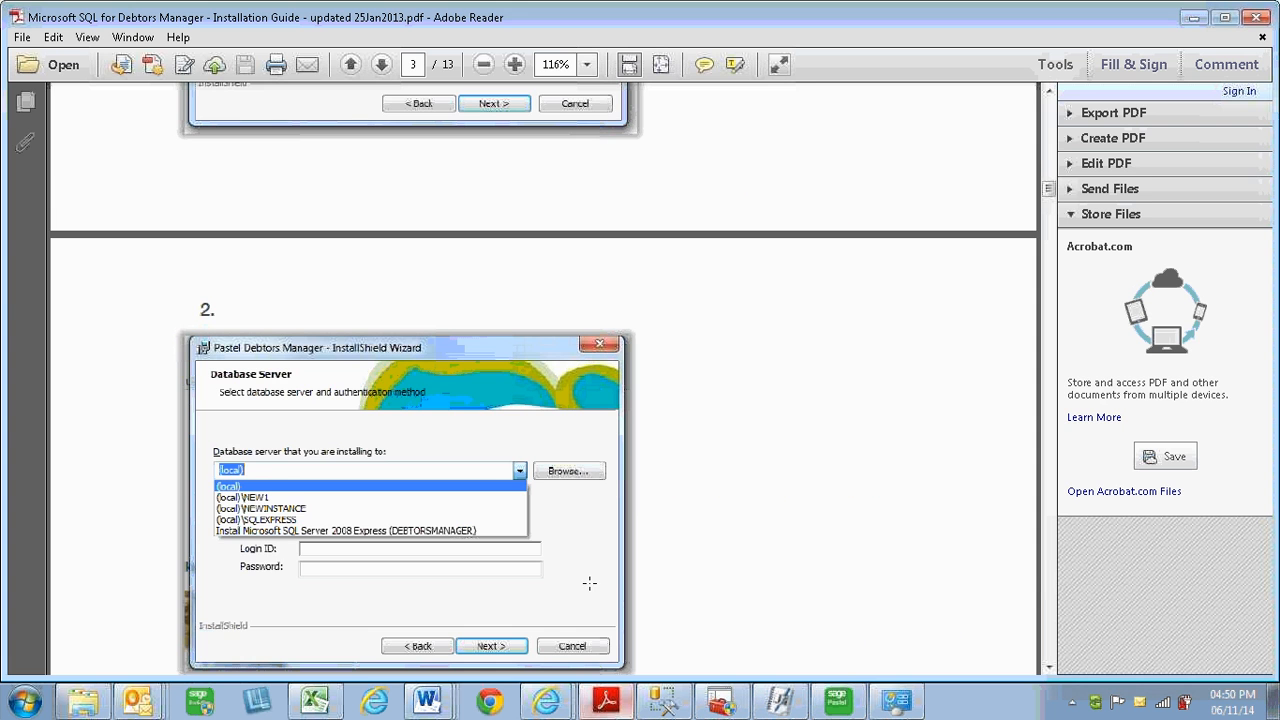
scroll(503, 463, down, 3)
scroll(503, 463, down, 9)
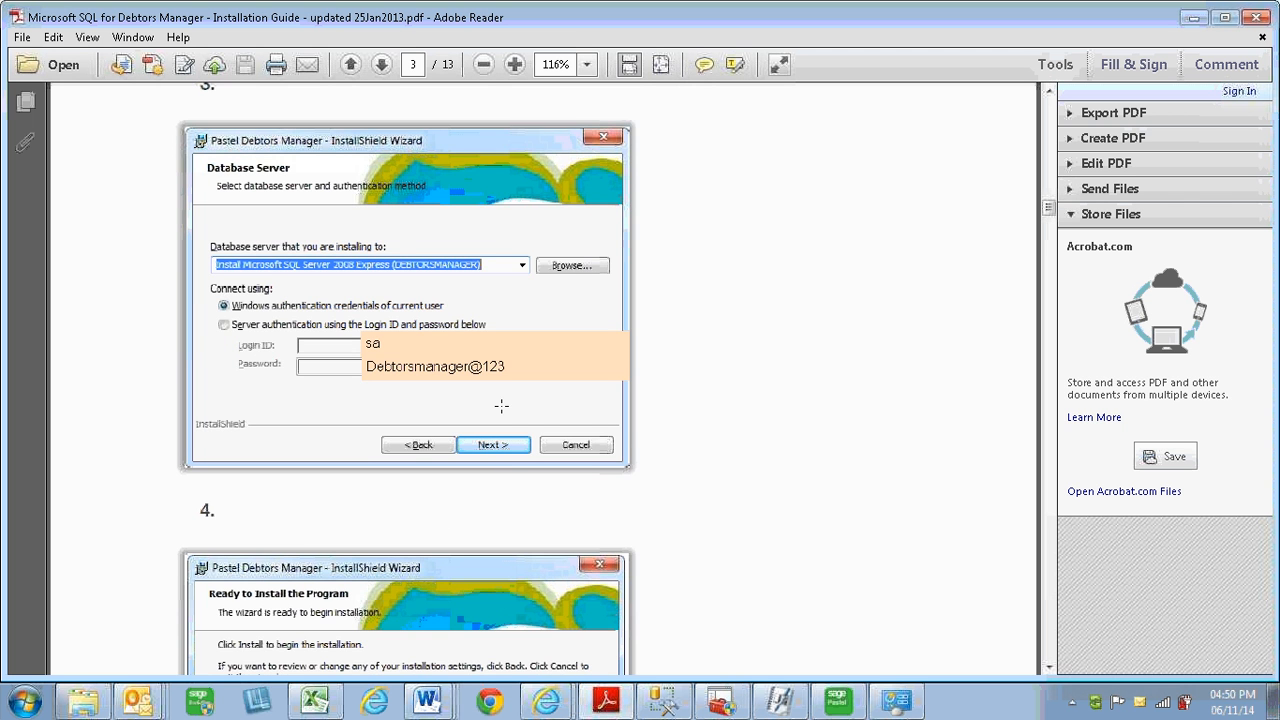
scroll(515, 437, down, 2)
scroll(515, 437, down, 6)
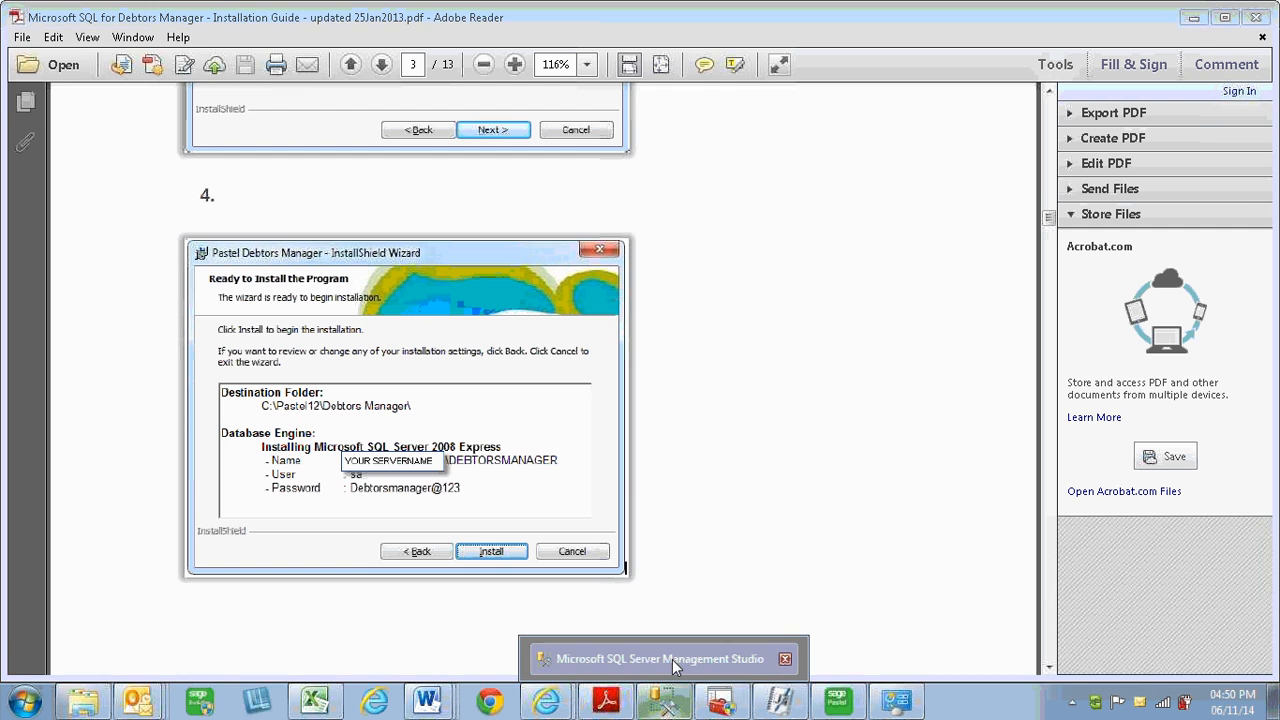
- Switch to SQL Server Management Studio and look at the detach, backup and restore tasks available for the TESTDB database
click(672, 659)
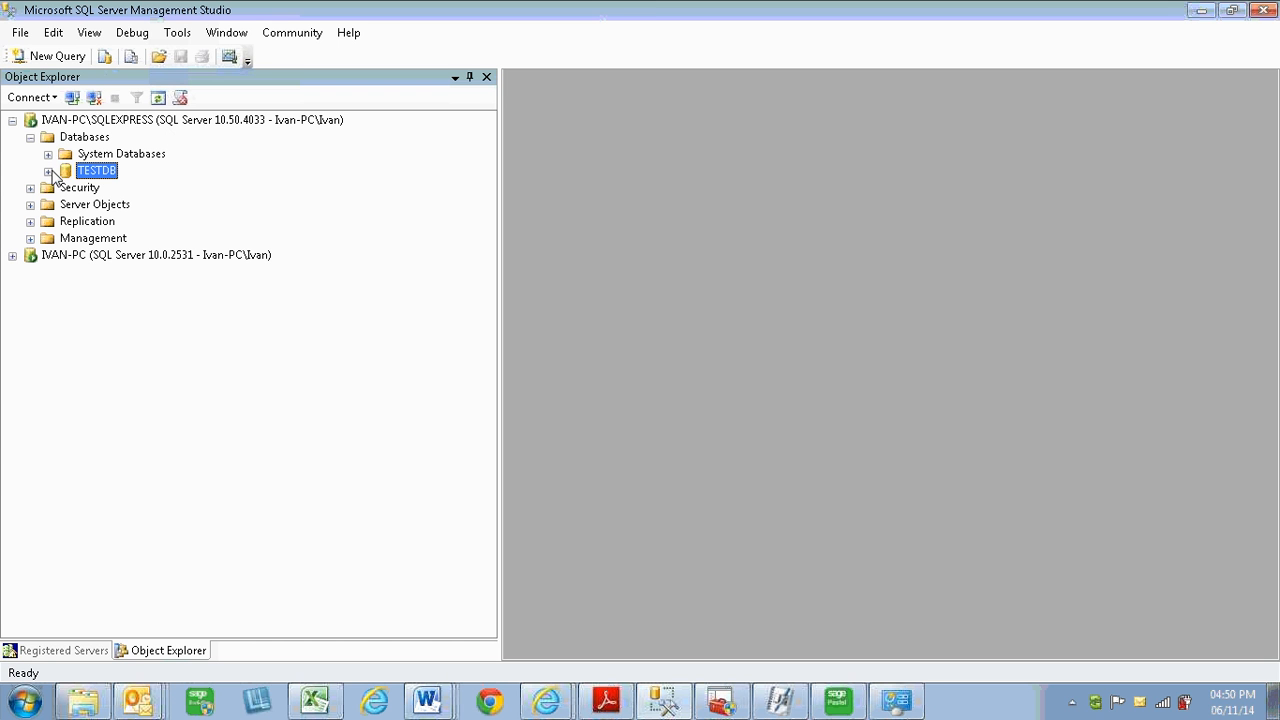
right_click(113, 174)
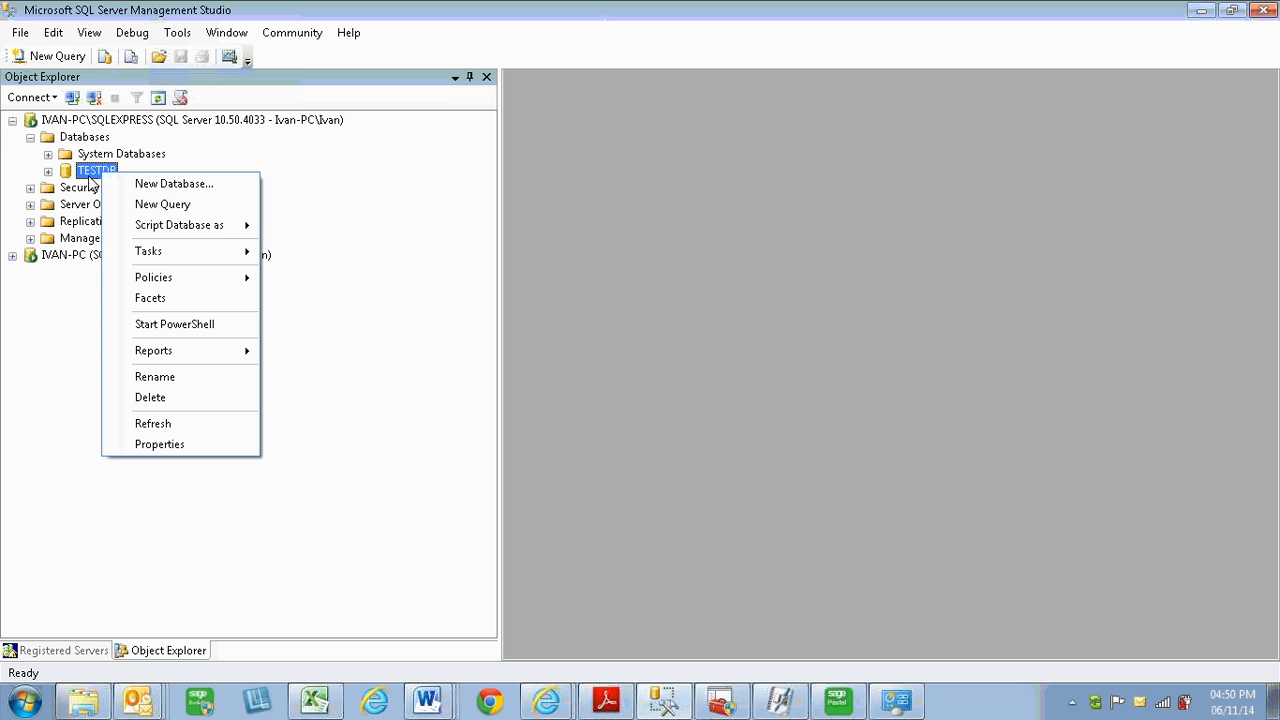
mouse_move(150, 252)
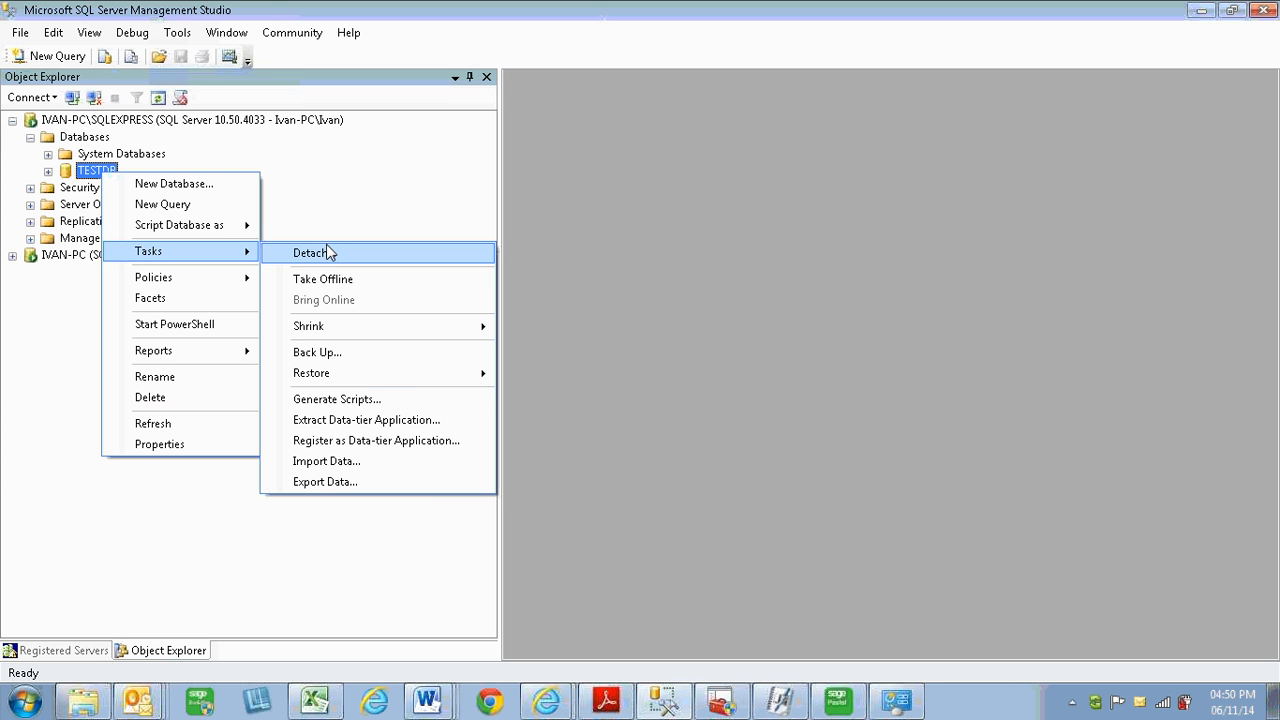
mouse_move(326, 374)
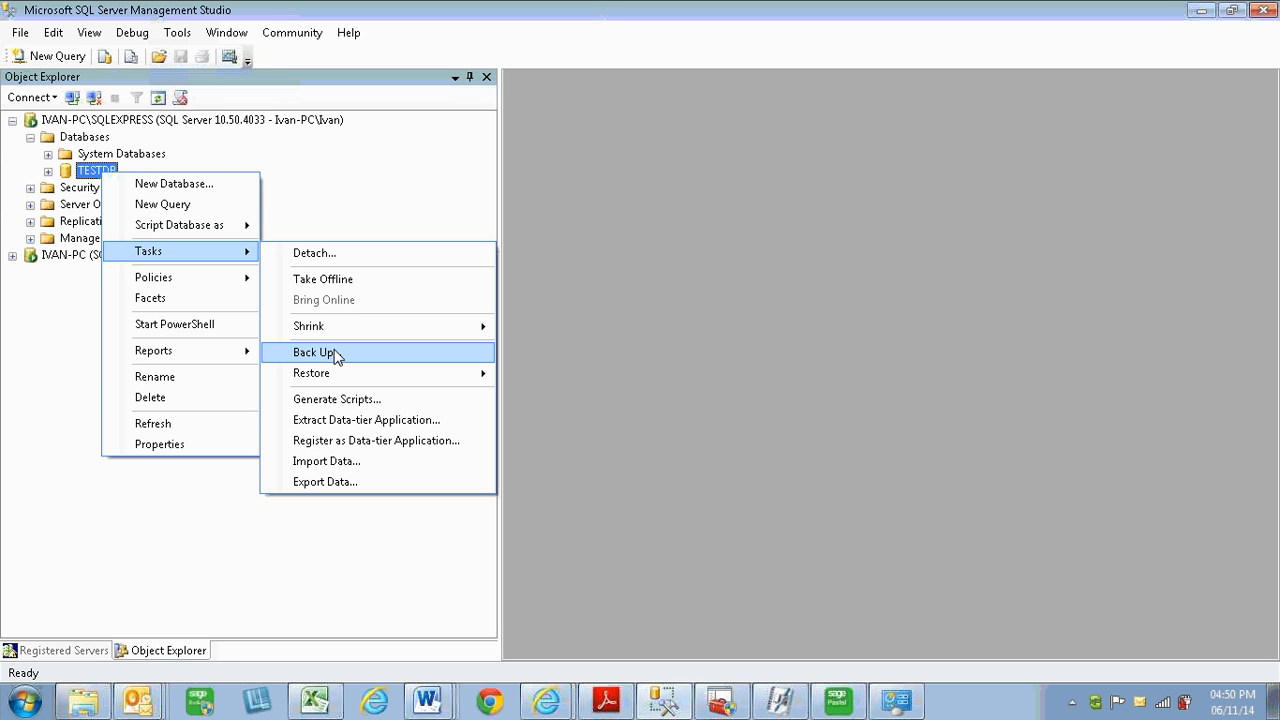
click(85, 171)
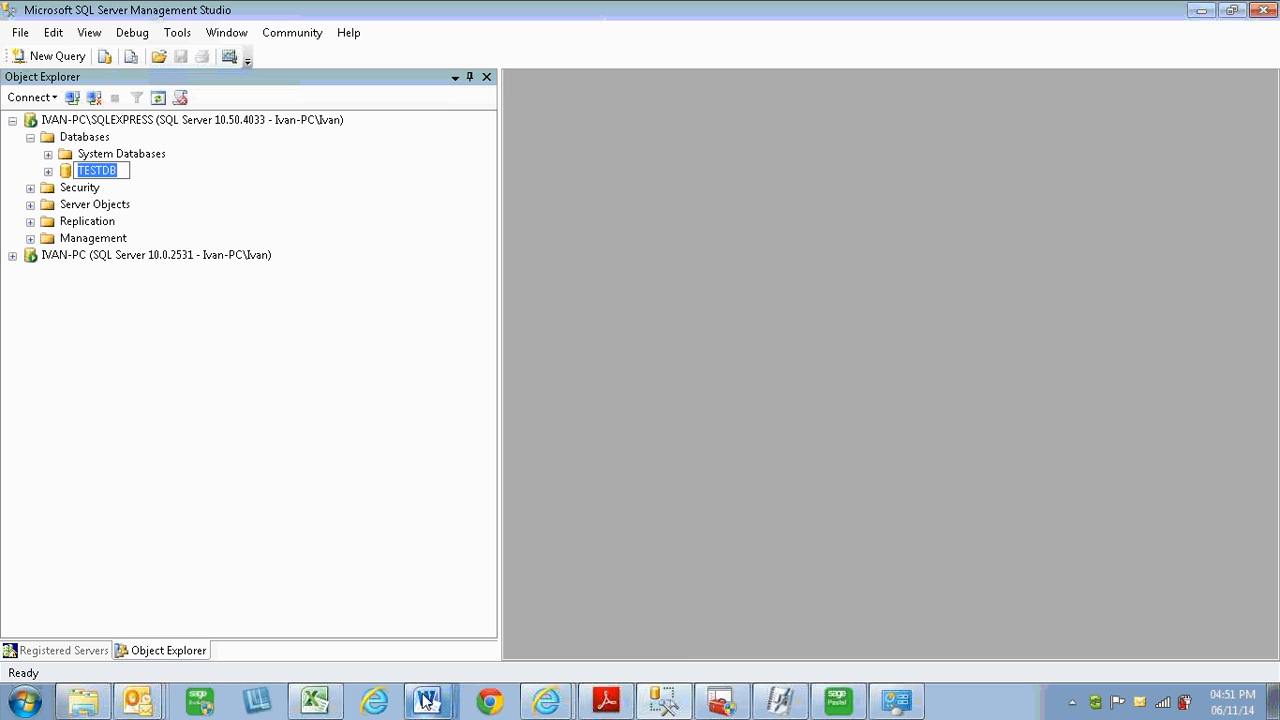
- Switch to the Word document on mixed mode authentication and read from its title down to the Security section on the sa account
click(430, 702)
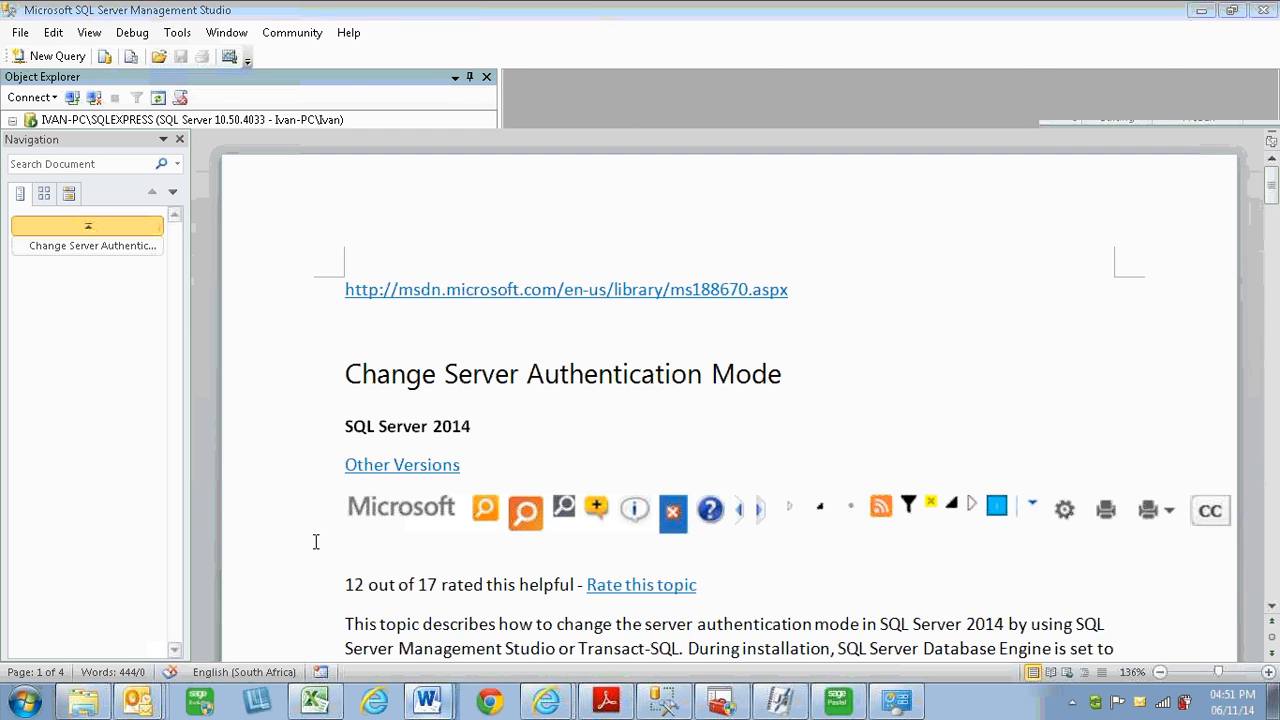
scroll(502, 357, down, 1)
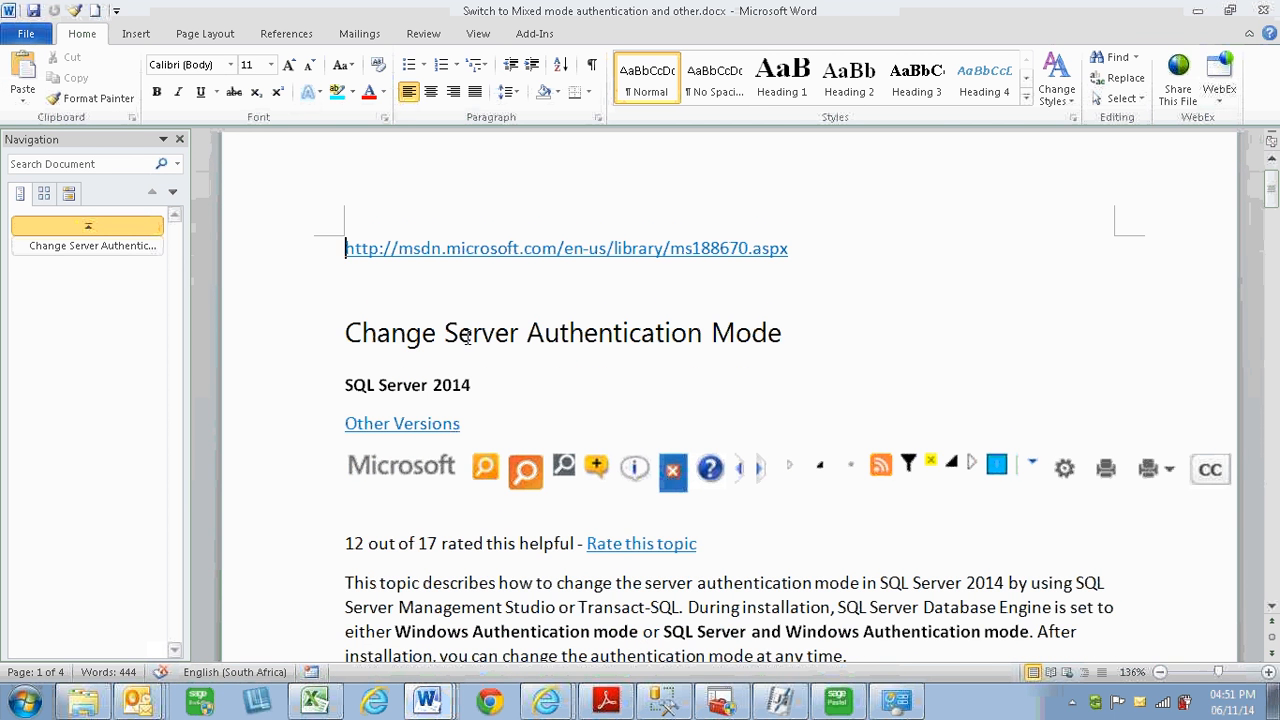
scroll(484, 379, down, 1)
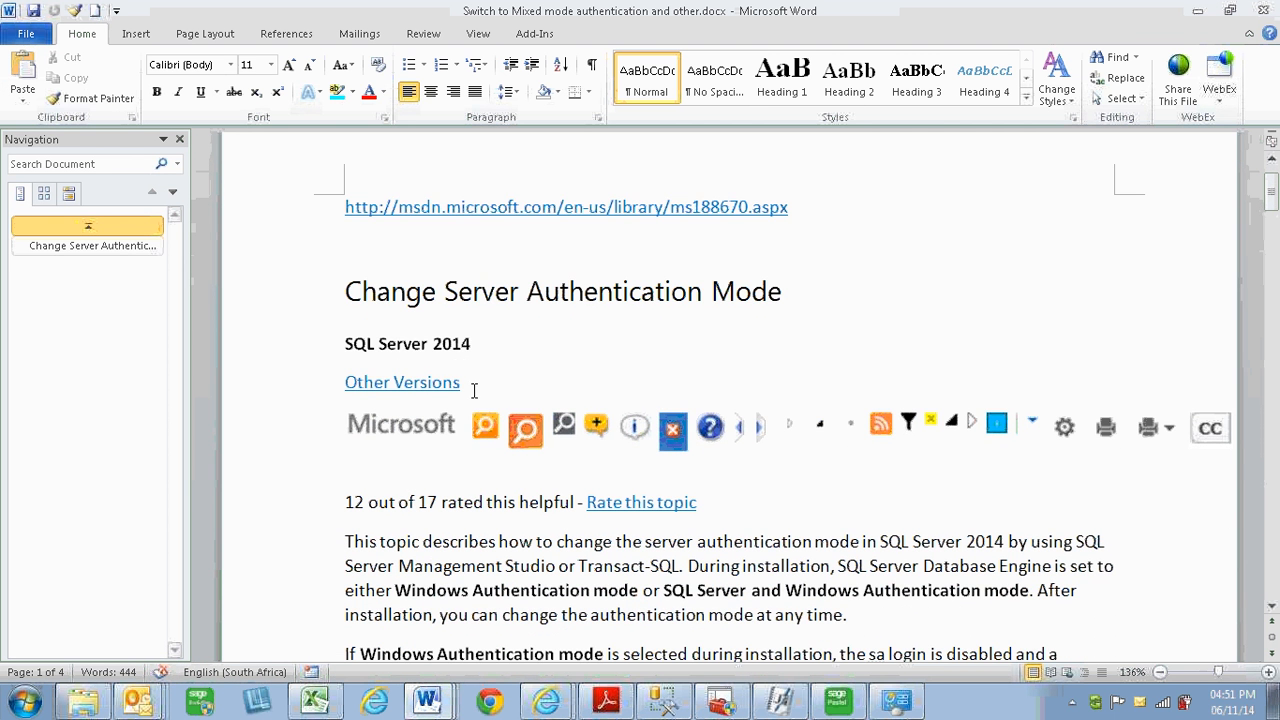
scroll(472, 385, down, 3)
scroll(463, 469, down, 3)
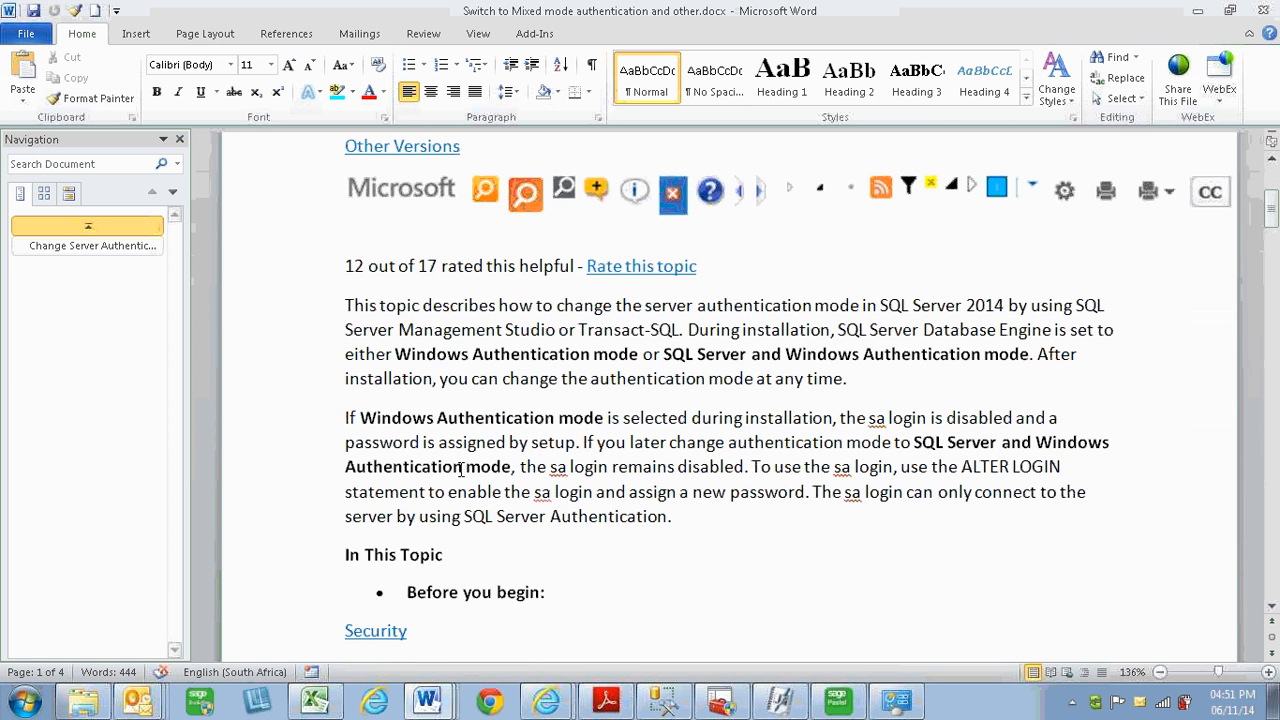
scroll(464, 516, down, 5)
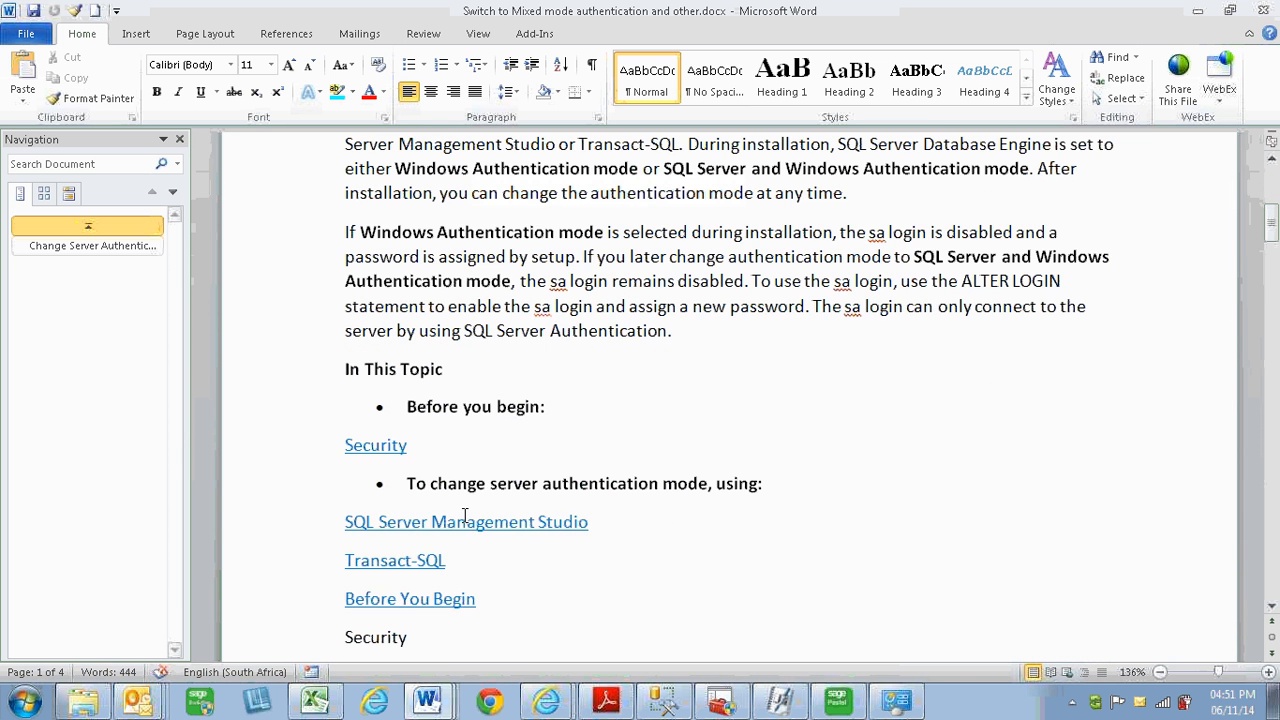
scroll(464, 515, down, 6)
- Switch to the Debtors Manager general troubleshooting document for the MS SQL version and review its contents list
mouse_move(428, 700)
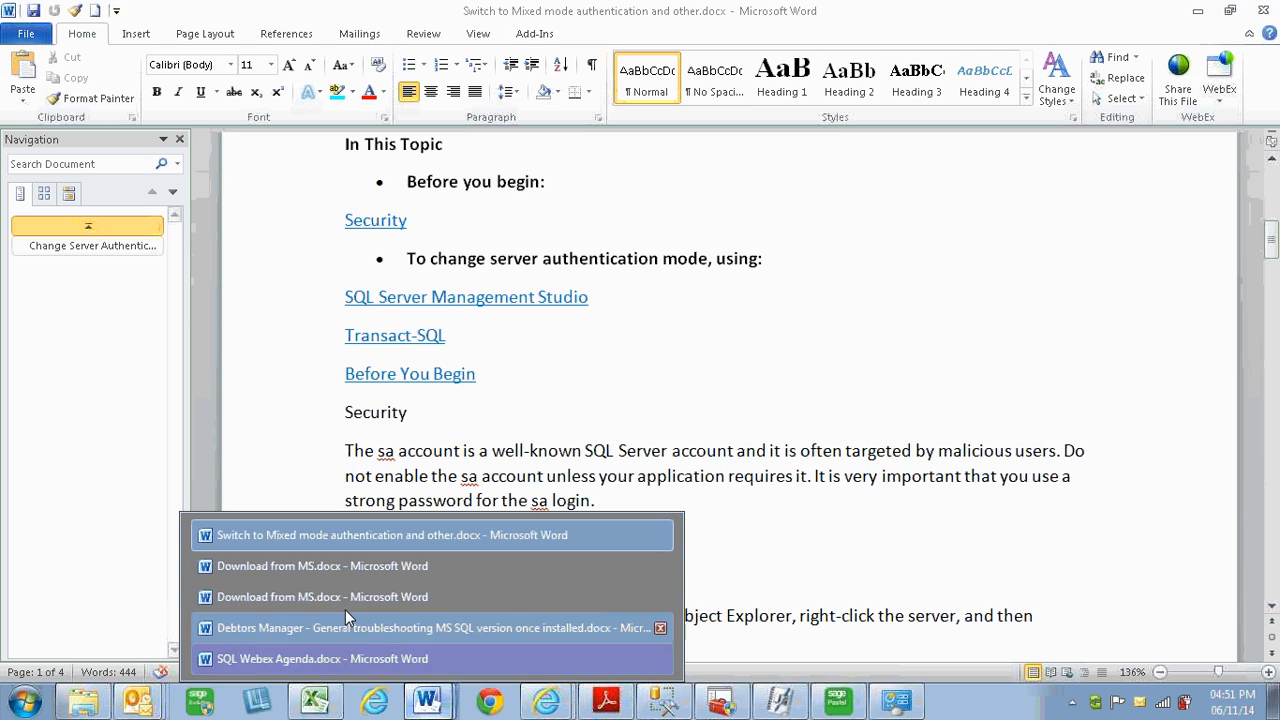
click(366, 633)
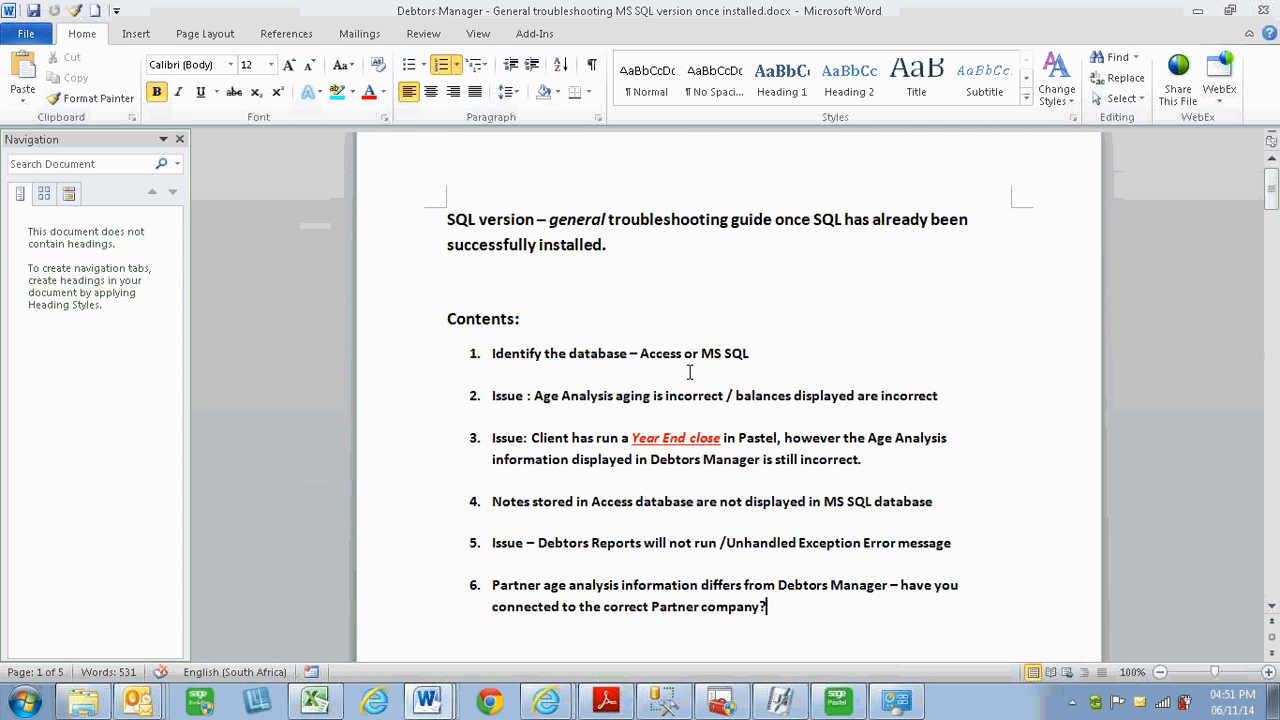
scroll(694, 367, down, 1)
scroll(694, 367, down, 1)
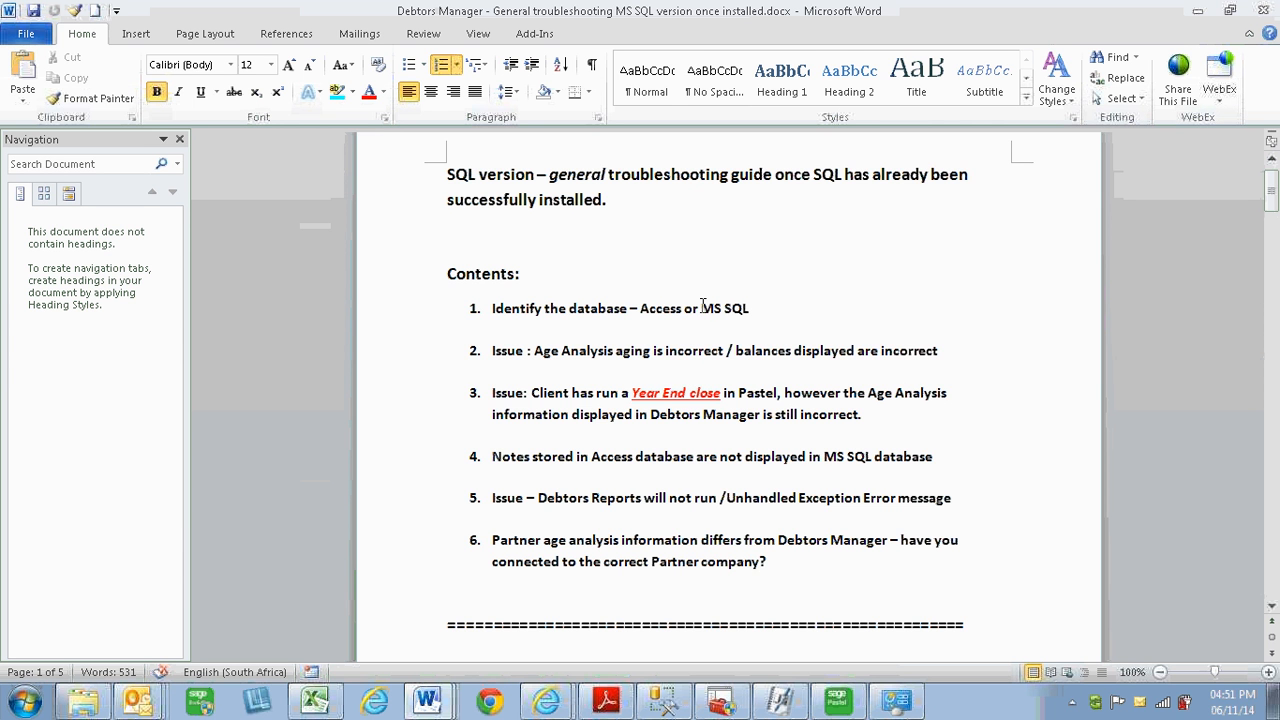
- Switch to Pastel Debtors Manager, log in to the database, and check the database type in the program's About information
mouse_move(842, 708)
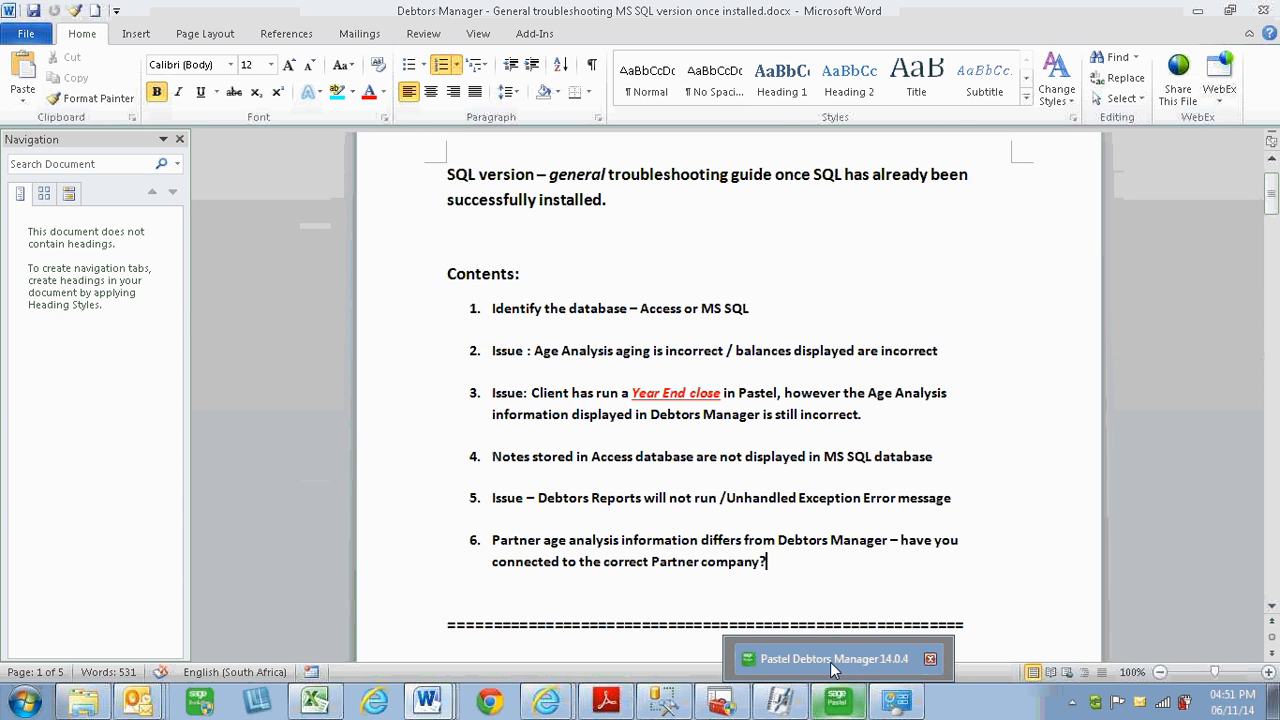
click(830, 660)
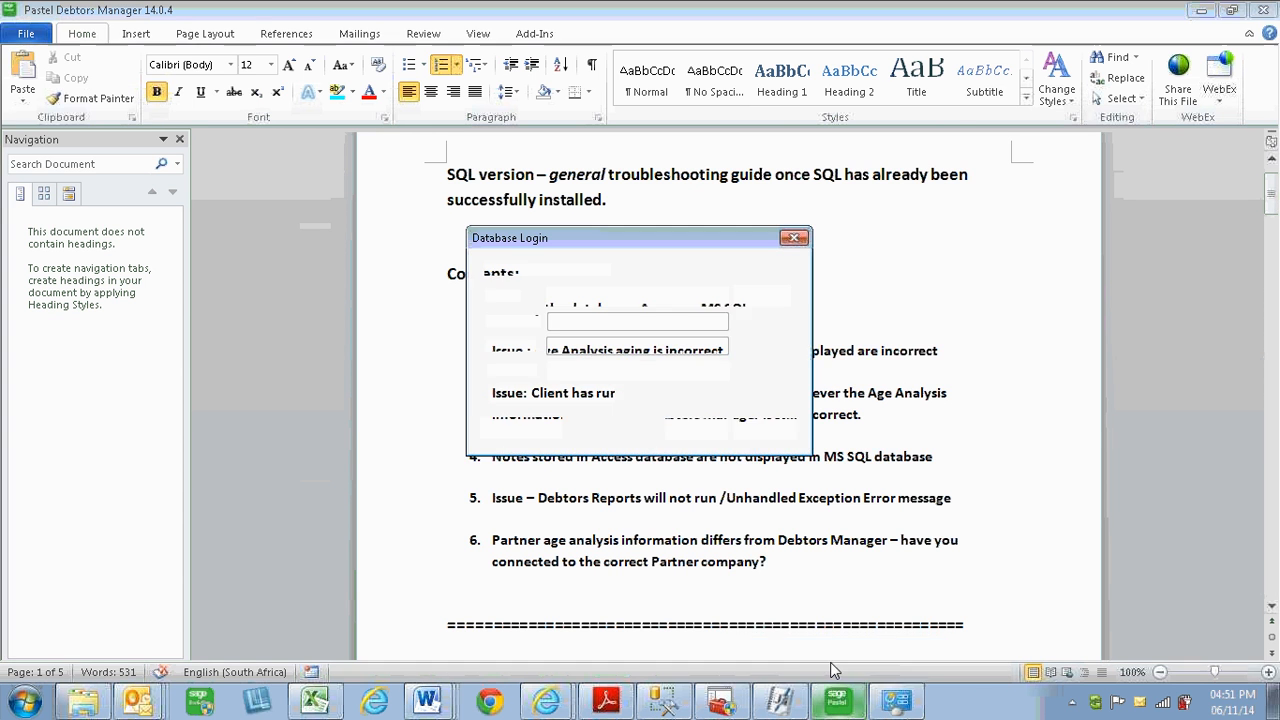
click(696, 430)
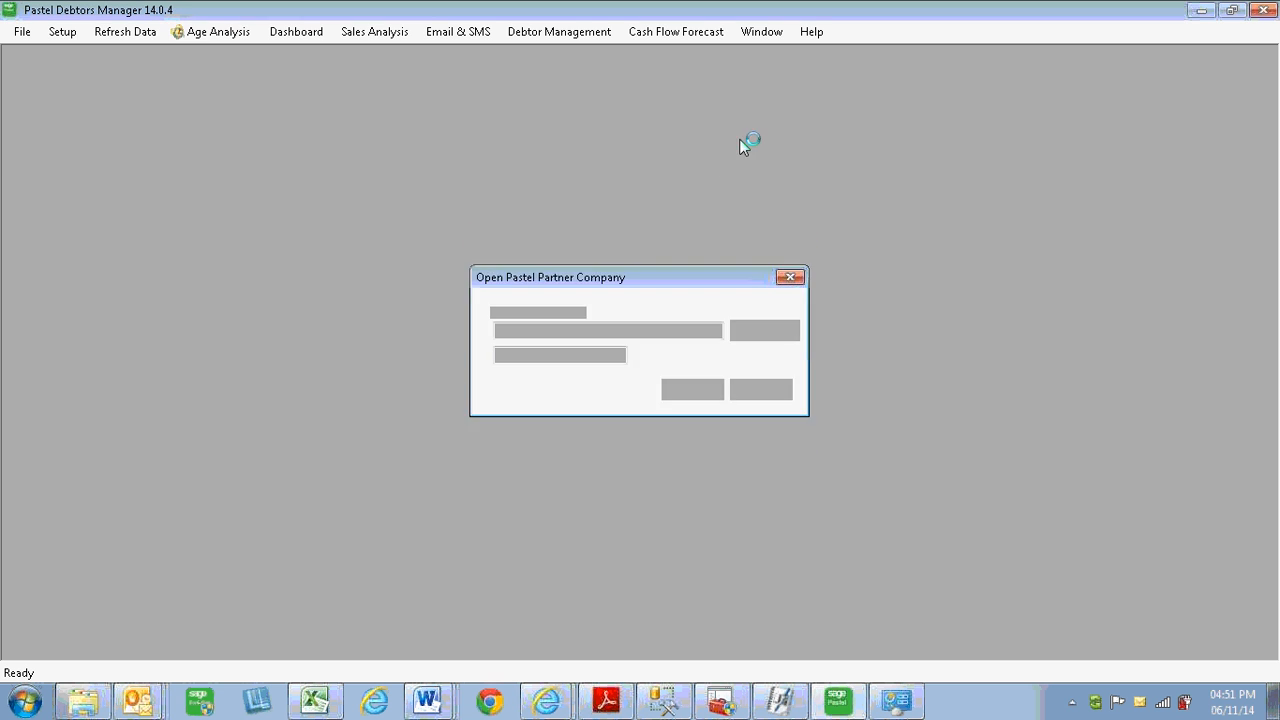
click(826, 33)
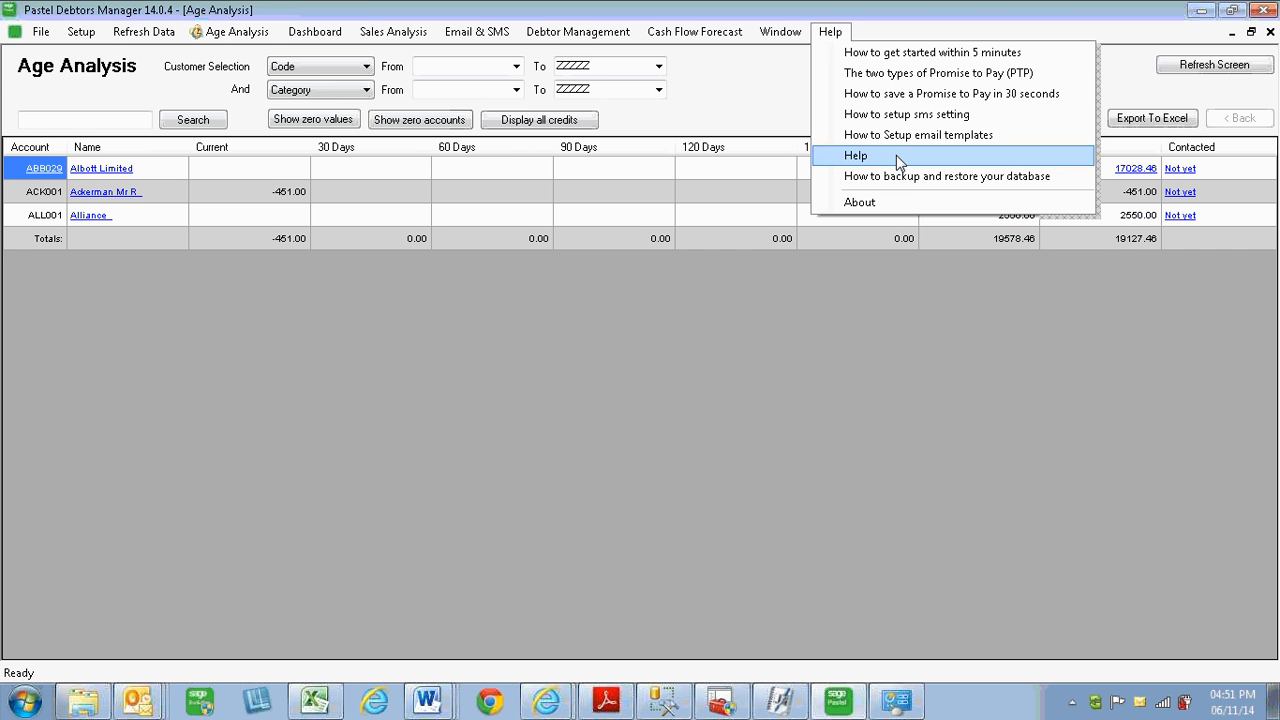
click(859, 203)
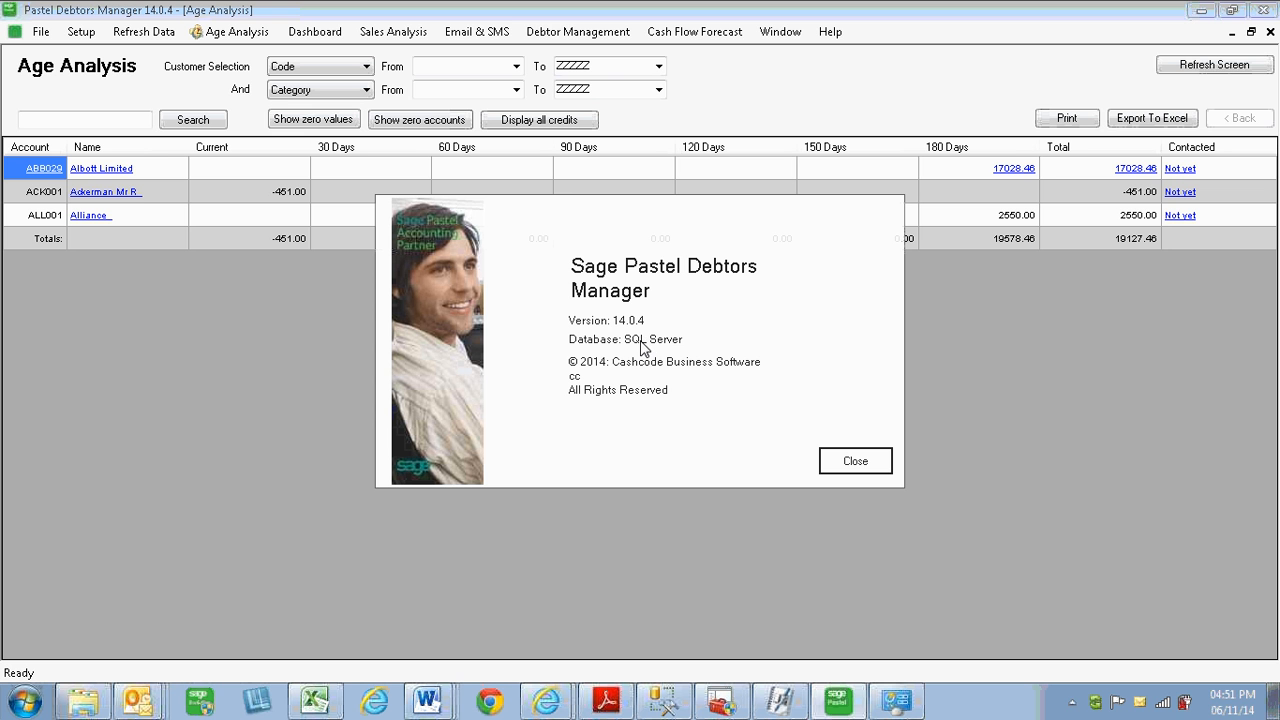
click(851, 463)
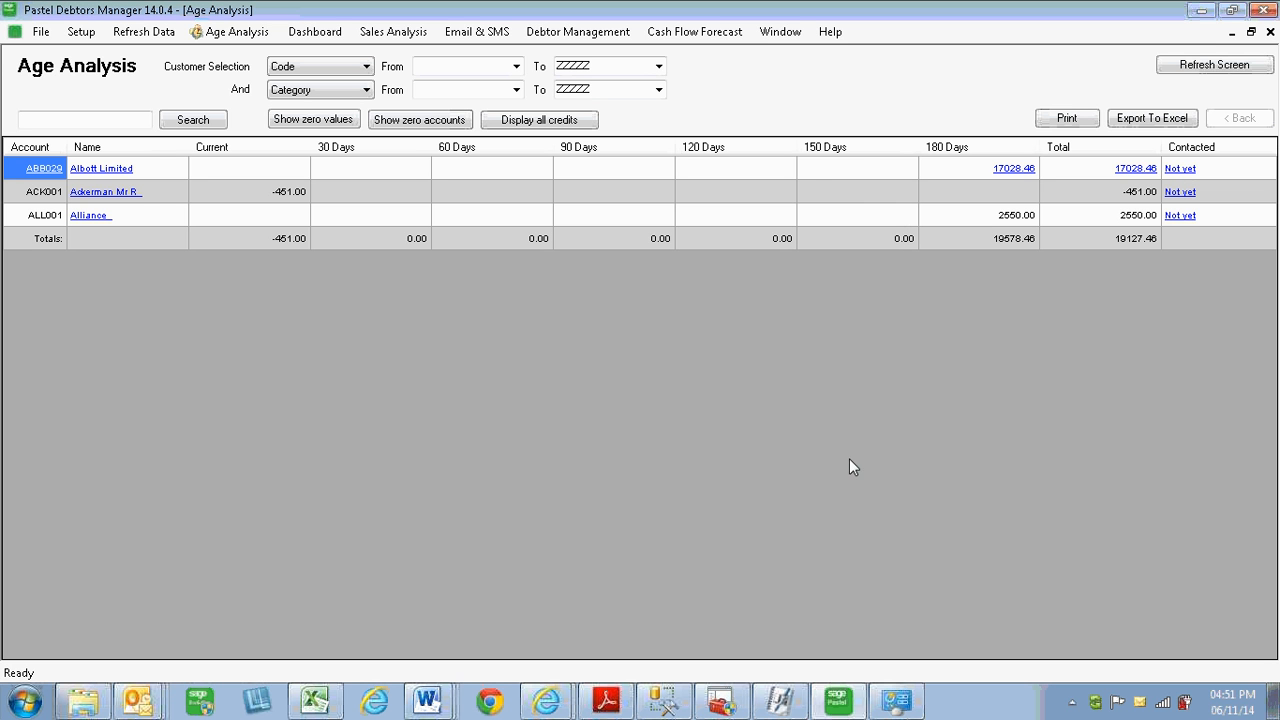
- Bring up the Database Login dialog to view its server and database, and return to the troubleshooting guide's contents list in Word
click(41, 31)
click(54, 51)
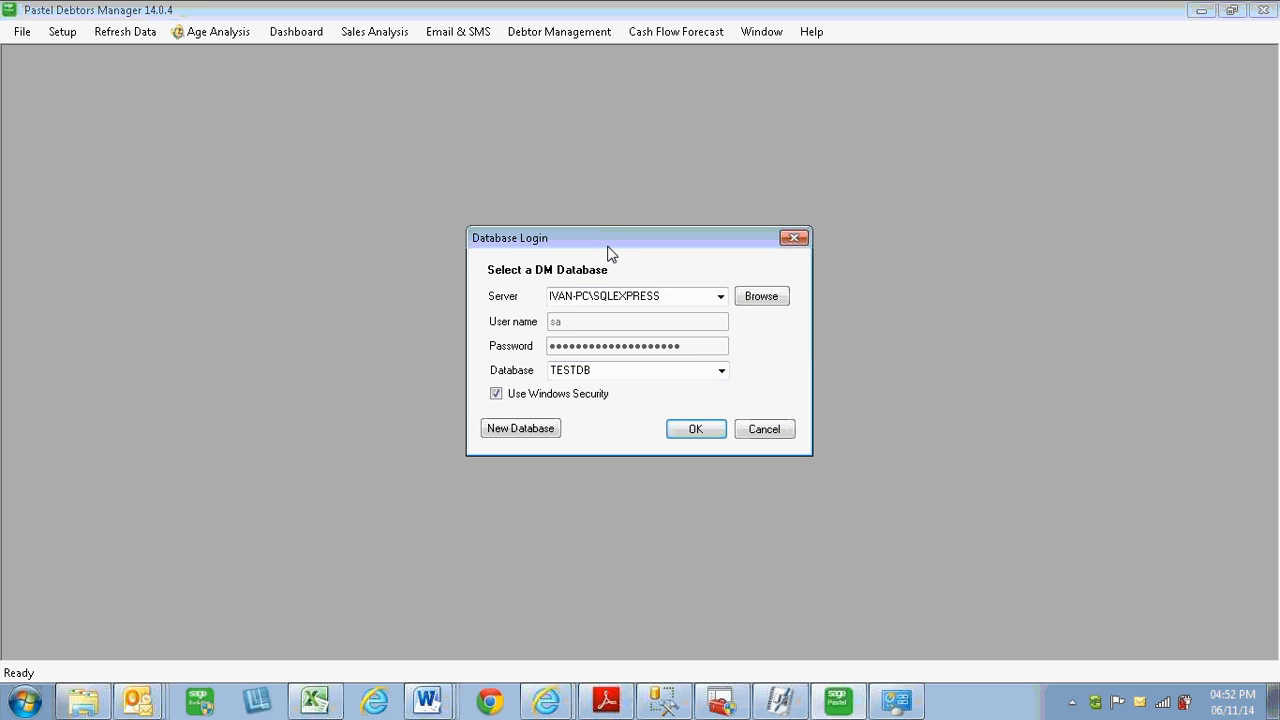
mouse_move(424, 704)
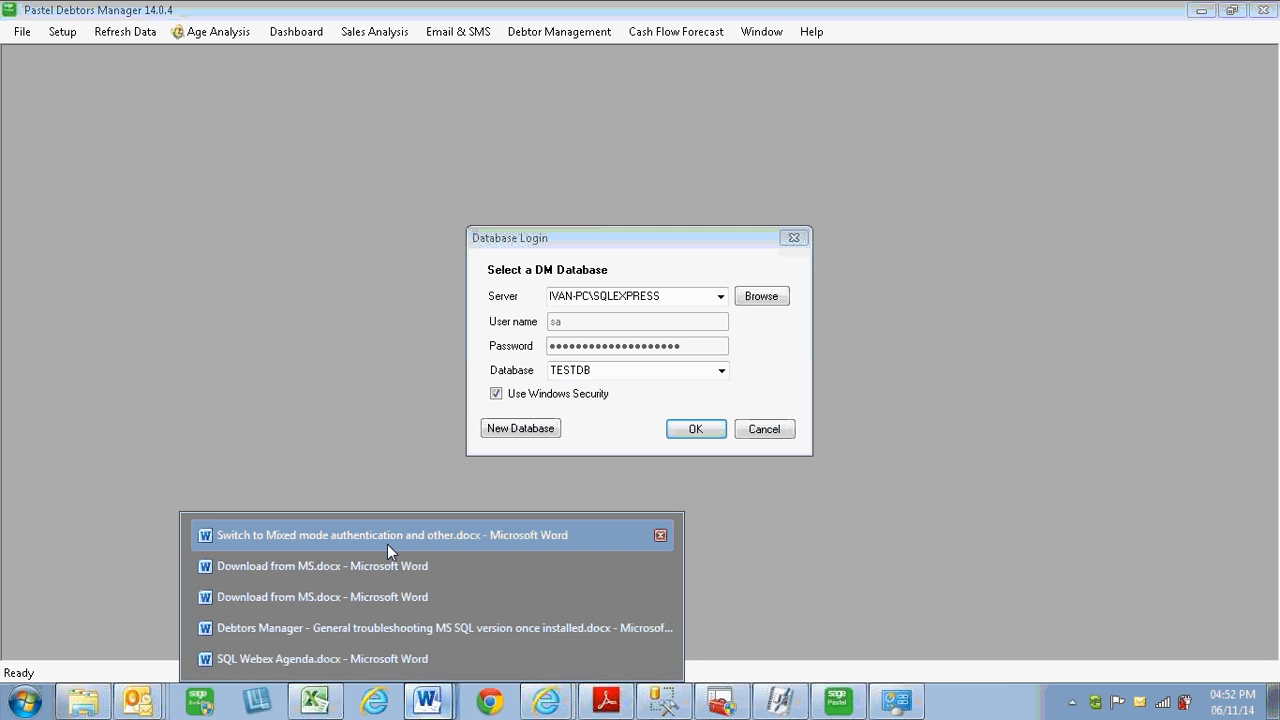
click(357, 627)
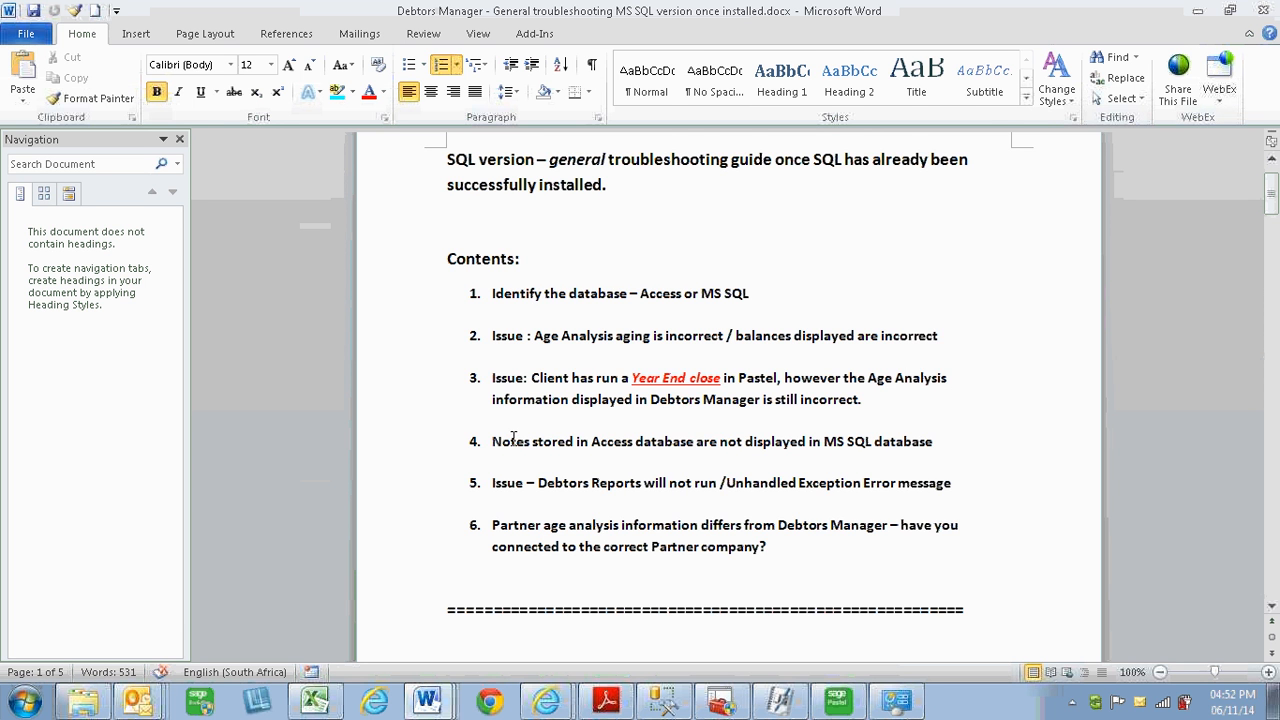
scroll(495, 445, down, 1)
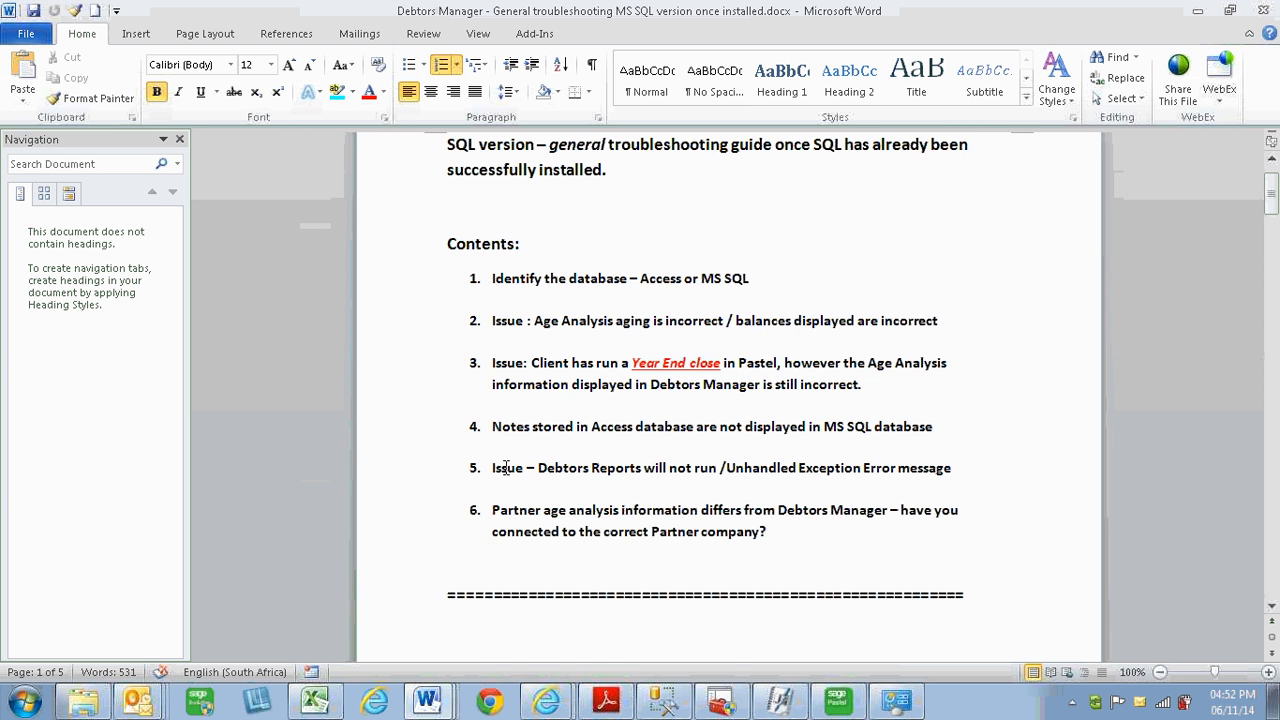
scroll(507, 475, down, 1)
scroll(507, 468, down, 1)
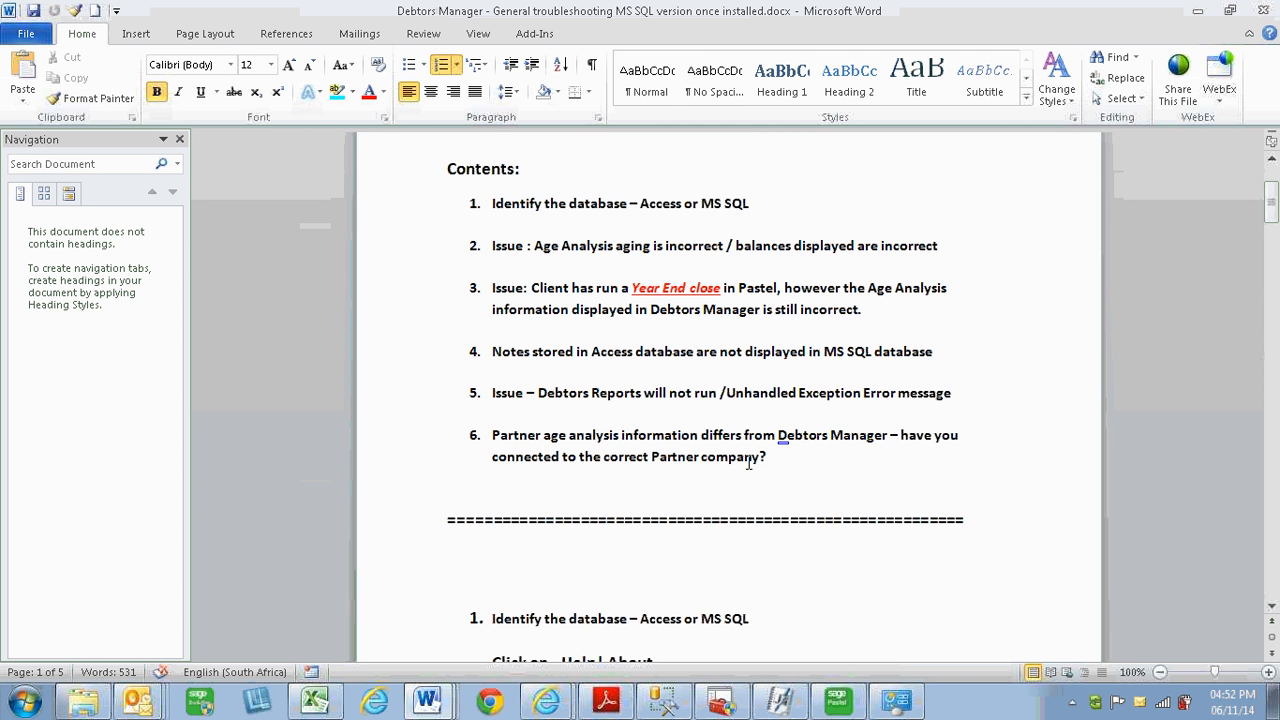
- Switch to Pastel Debtors Manager, log in to the TESTDB database with Windows Security, and open the Partner company at C:\Pastel14\_Demo
mouse_move(837, 700)
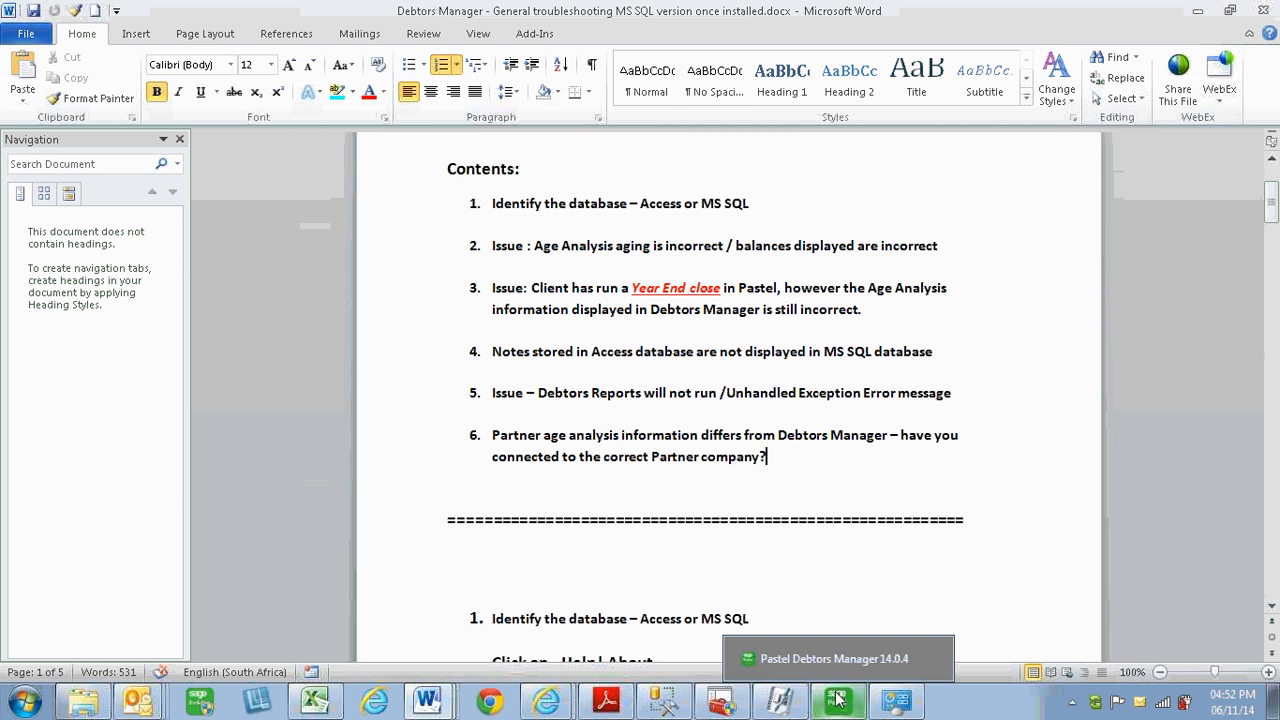
click(835, 659)
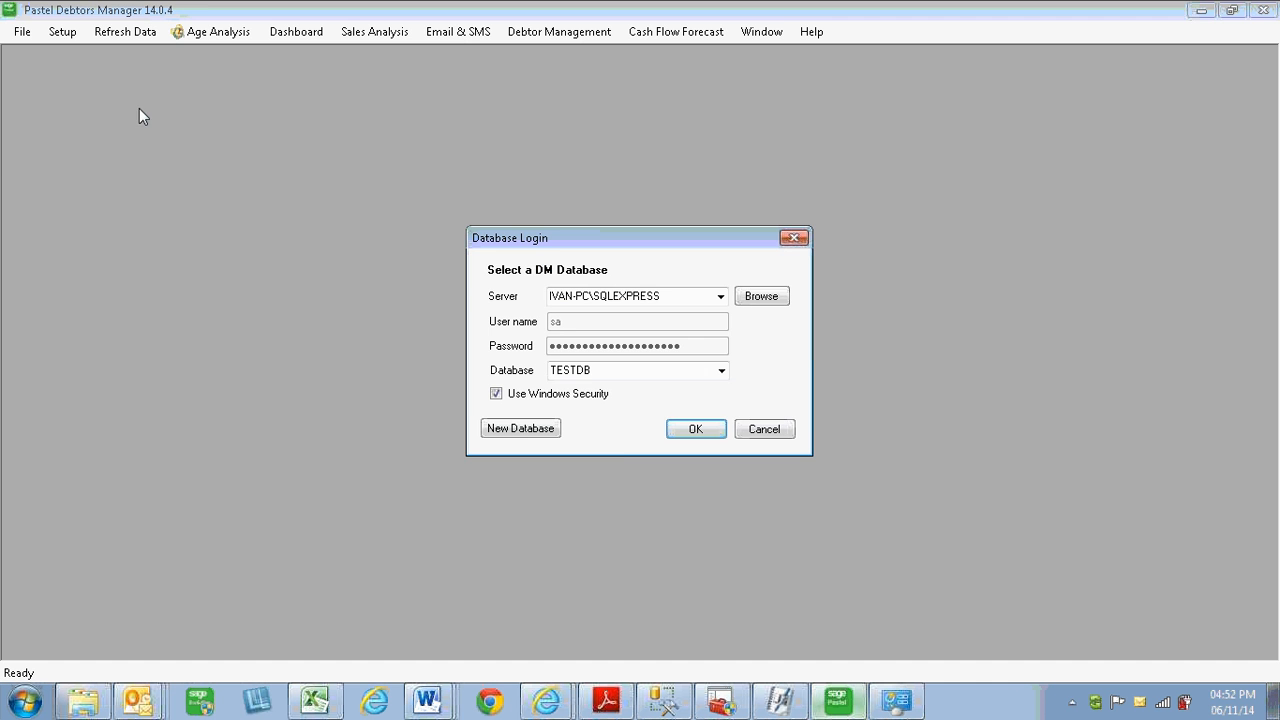
click(715, 430)
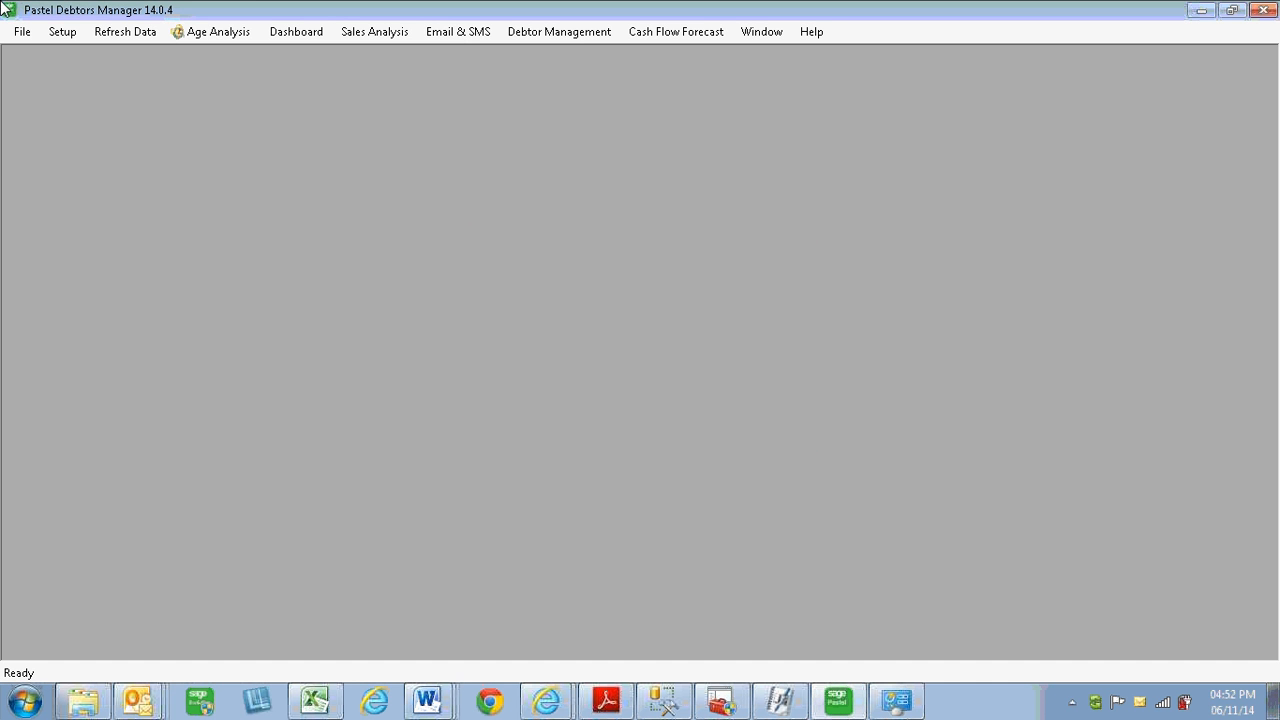
click(41, 33)
click(78, 93)
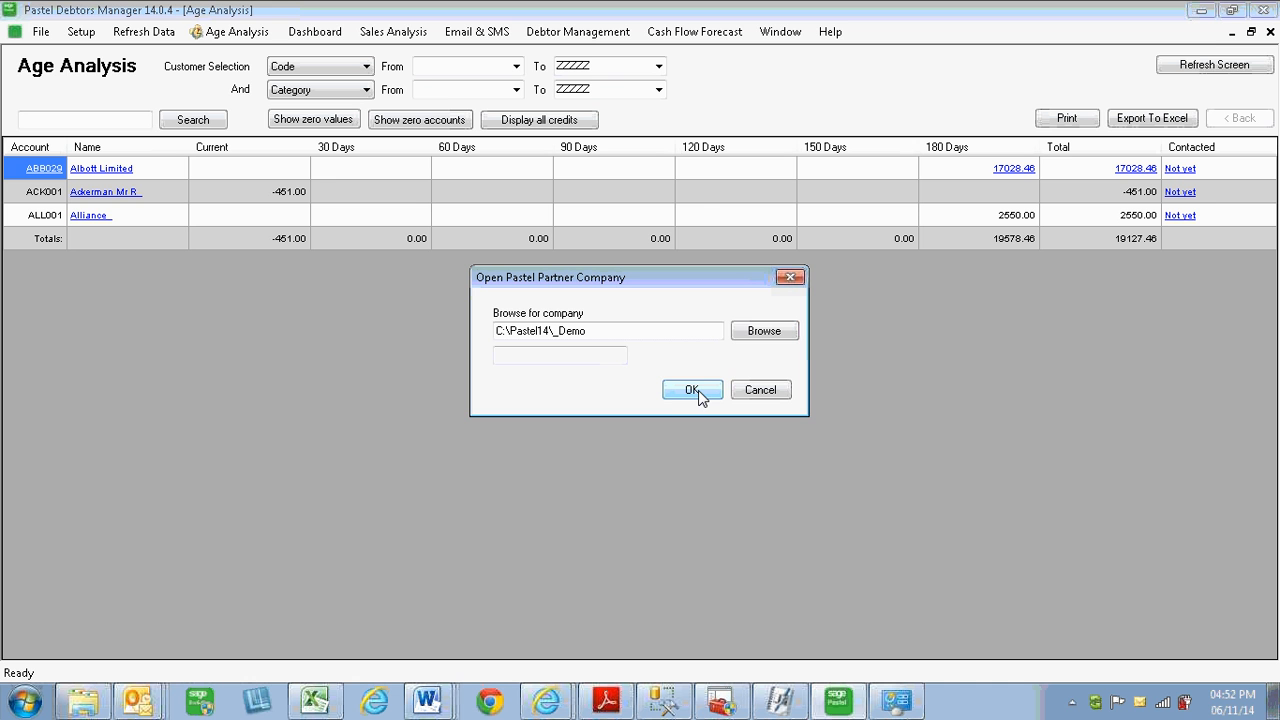
click(701, 389)
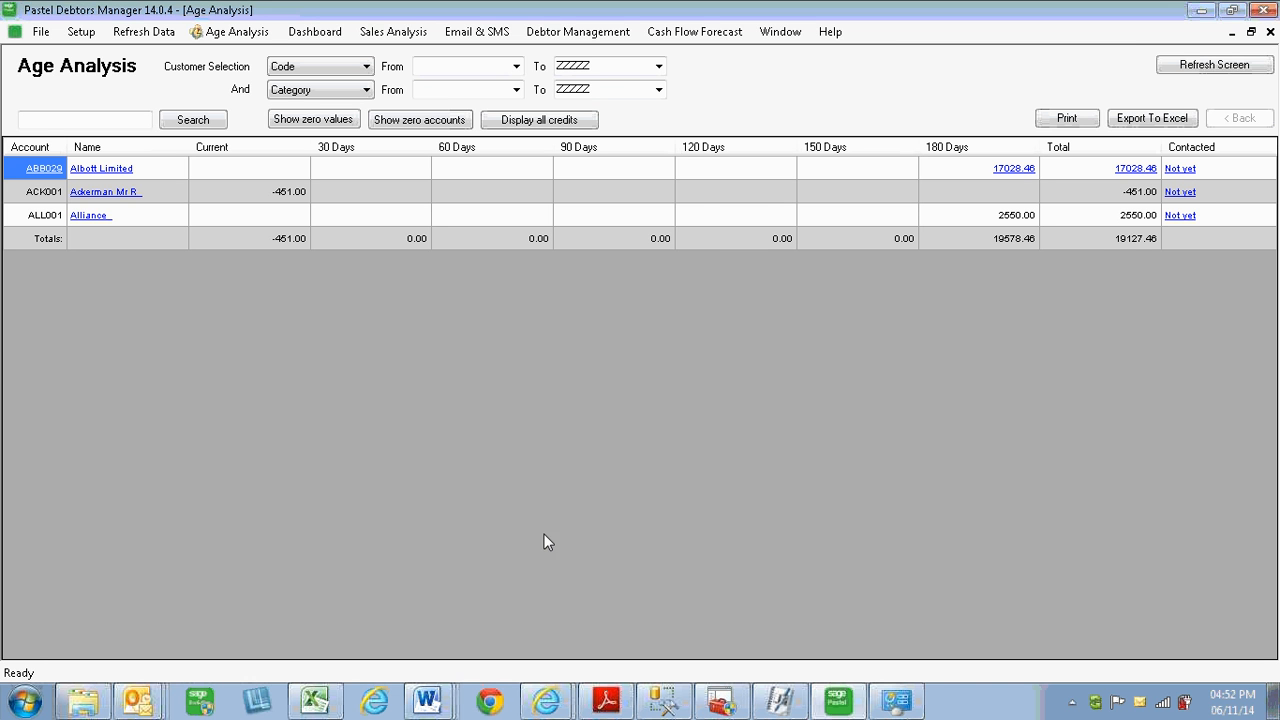
- Return to the general troubleshooting guide in Word and go over the six contents items up to the document title
click(430, 700)
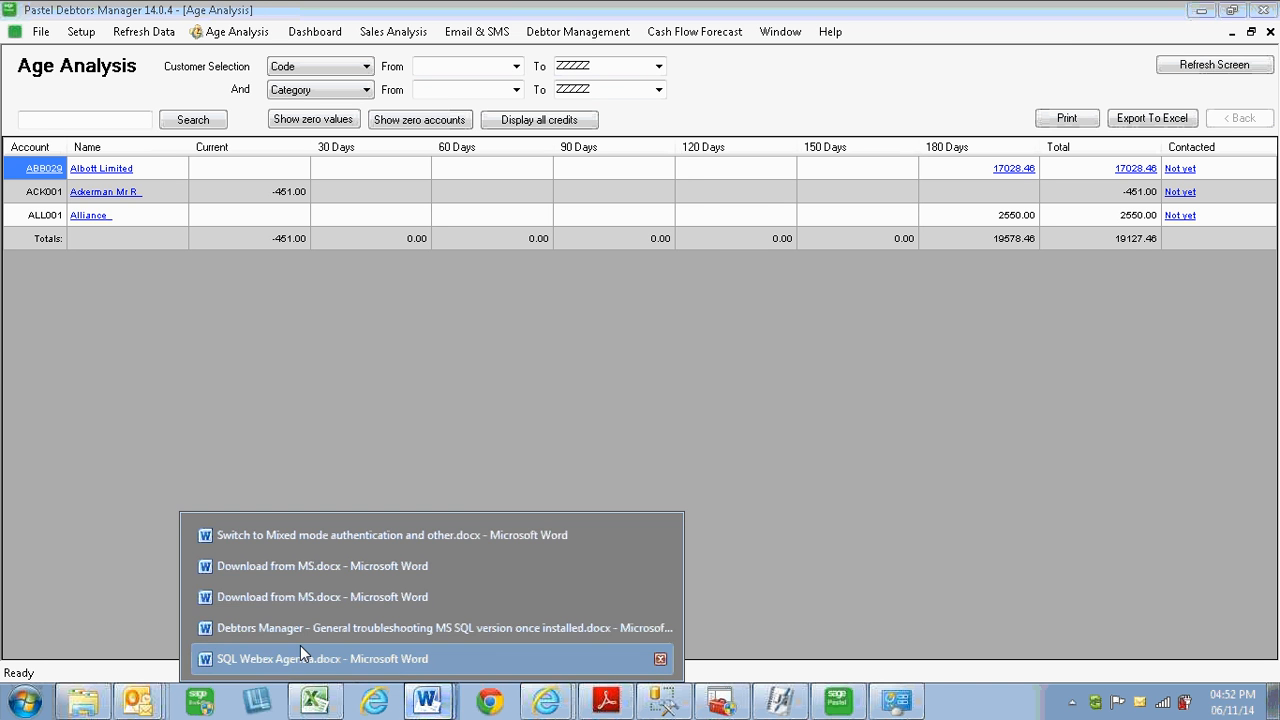
click(313, 632)
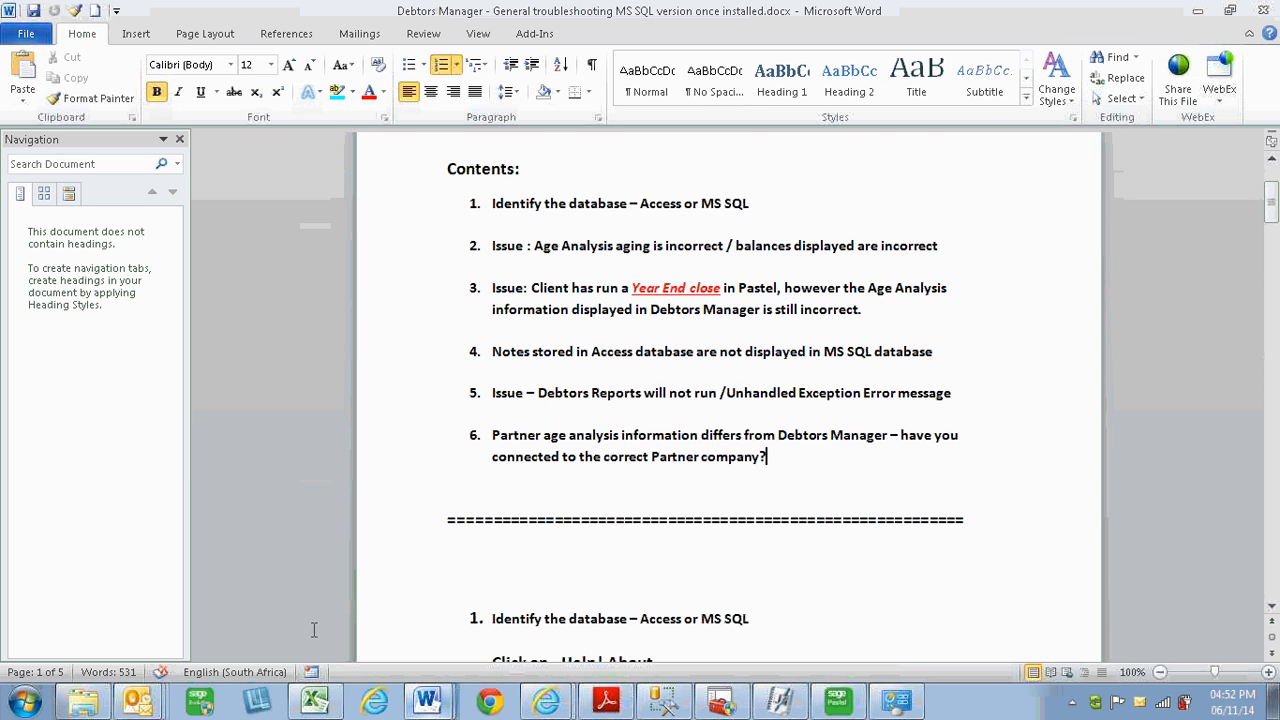
scroll(534, 458, down, 1)
scroll(534, 459, up, 1)
scroll(528, 462, up, 1)
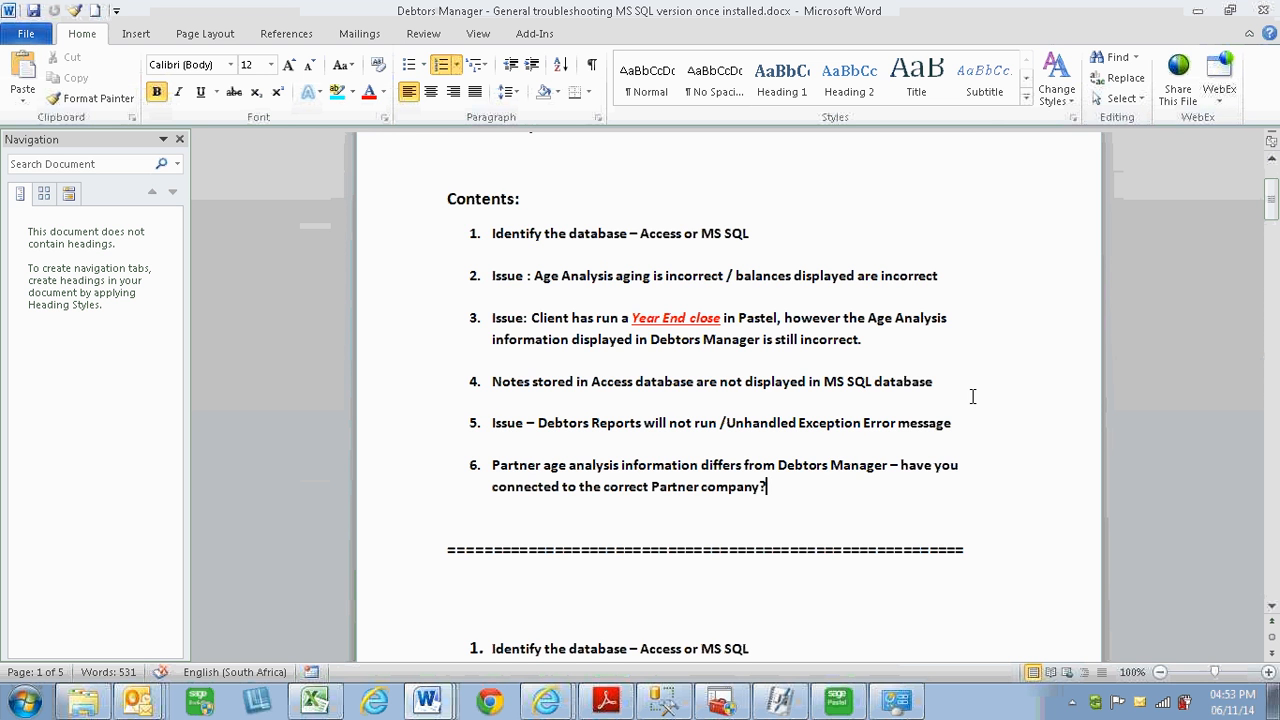
scroll(735, 441, up, 3)
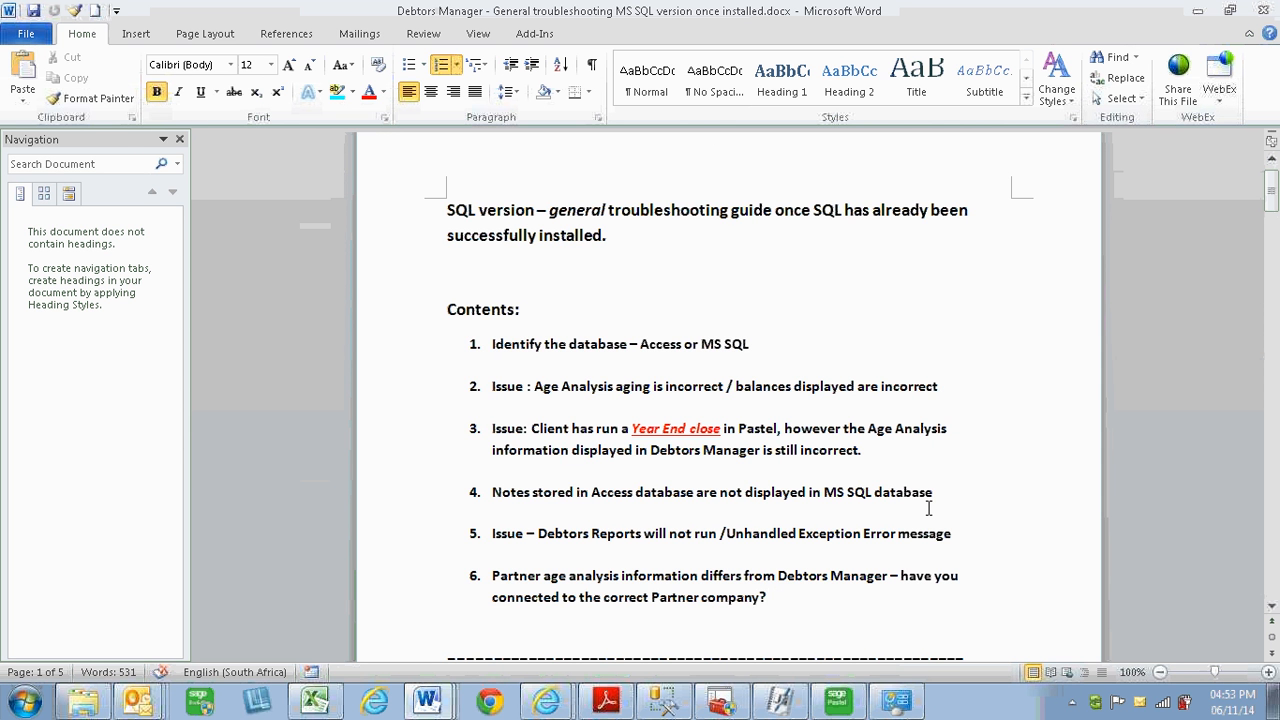
- Switch back to the Age Analysis in Pastel Debtors Manager
click(850, 702)
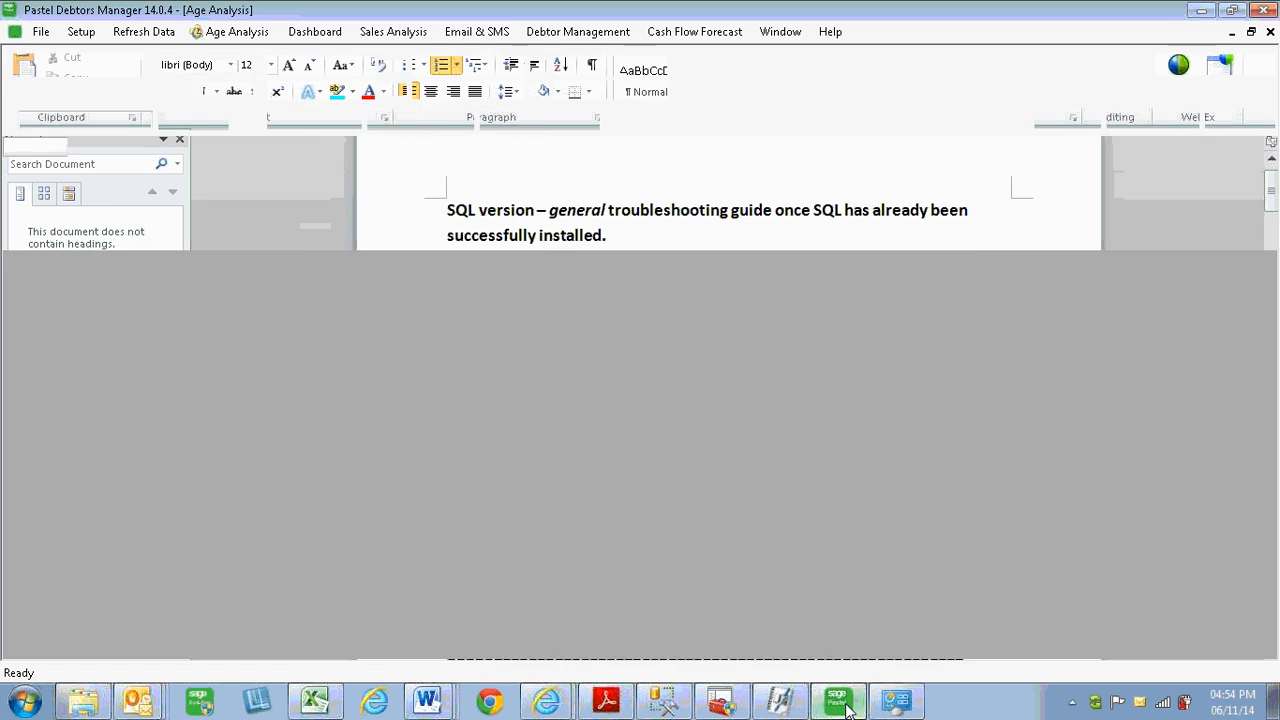